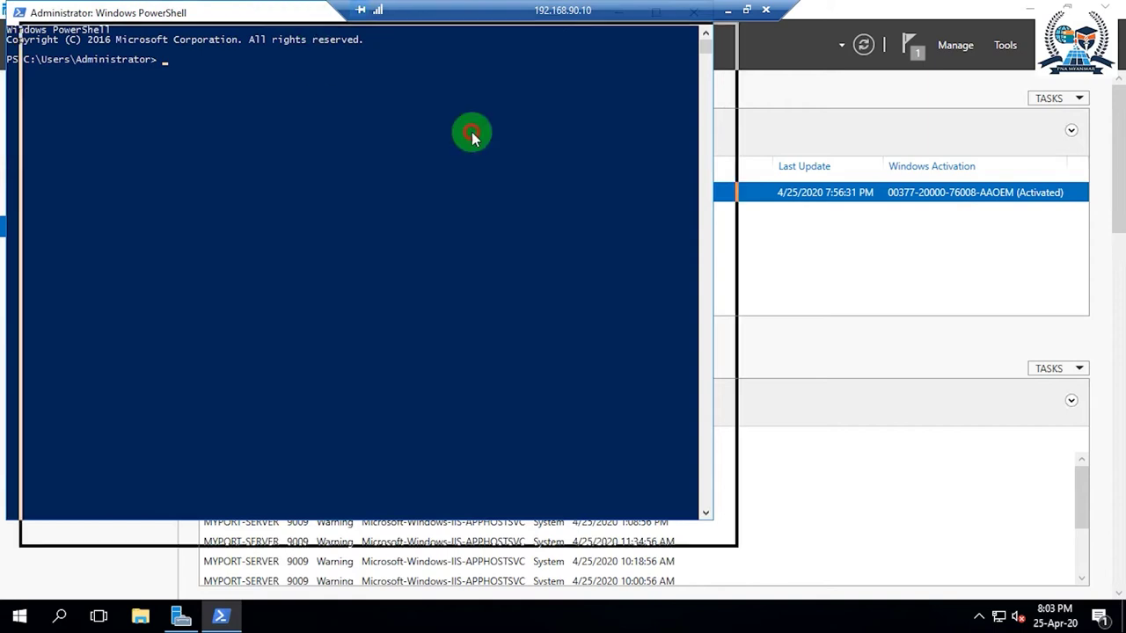
Open DNS Manager for MYPORT-SERVER from the DNS role's server list
{"action": "left_click", "coordinate": [76, 360]}
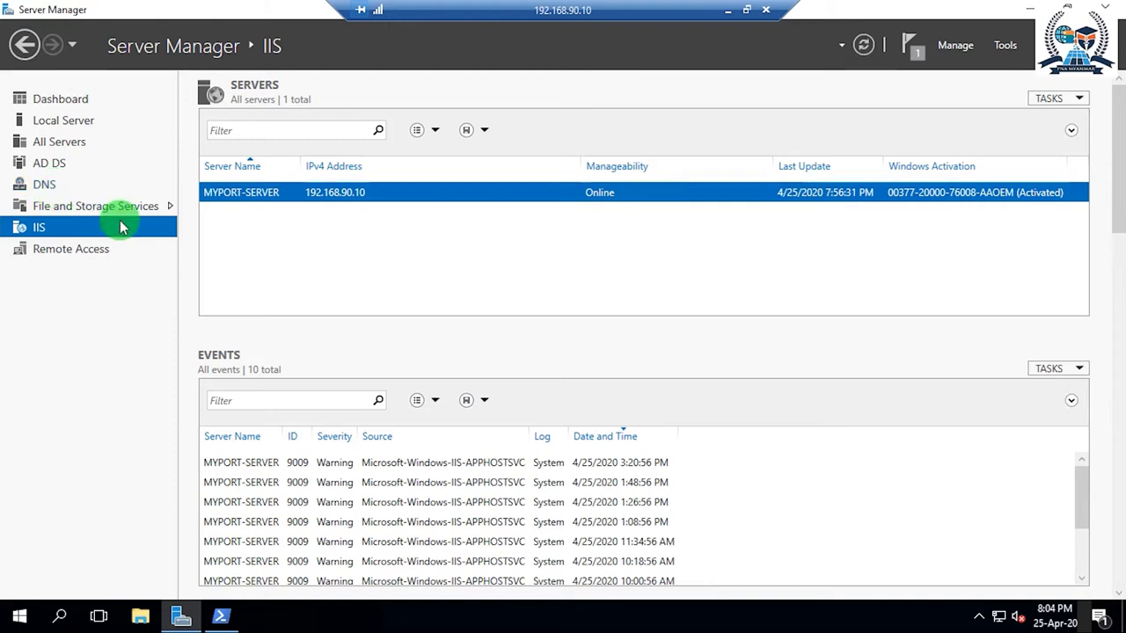
{"action": "left_click", "coordinate": [31, 184]}
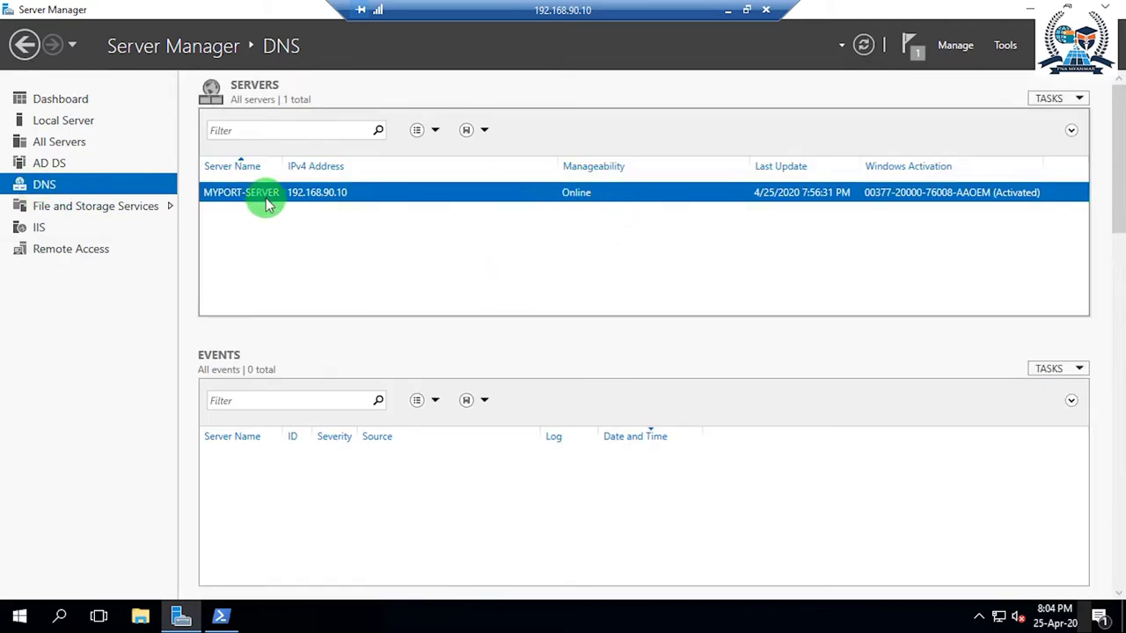
{"action": "right_click", "coordinate": [519, 202]}
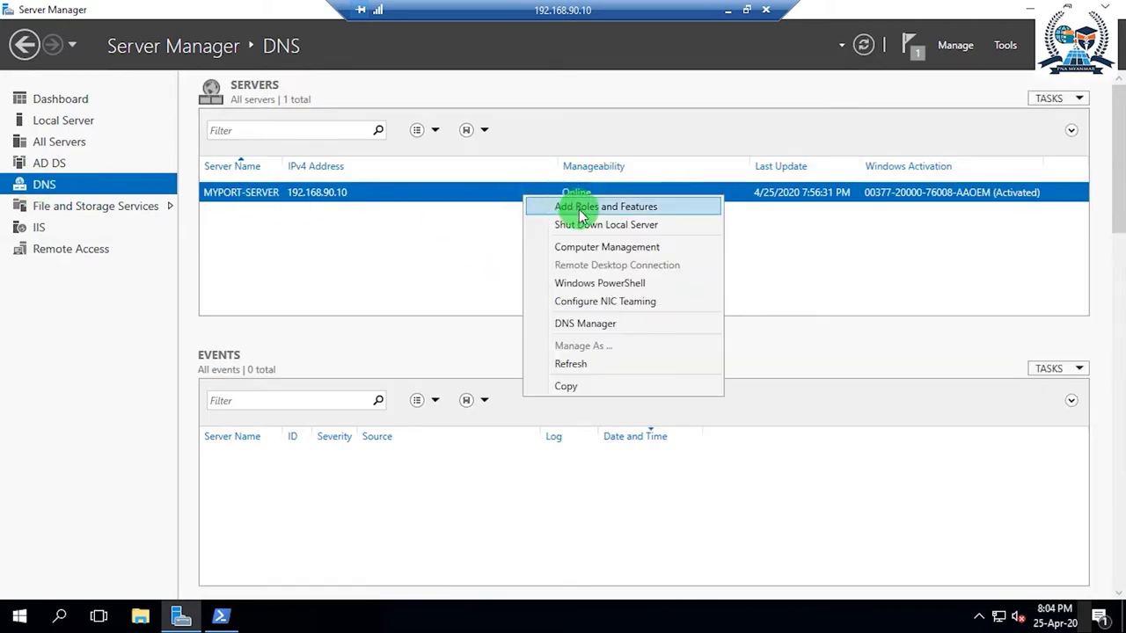
{"action": "left_click", "coordinate": [598, 323]}
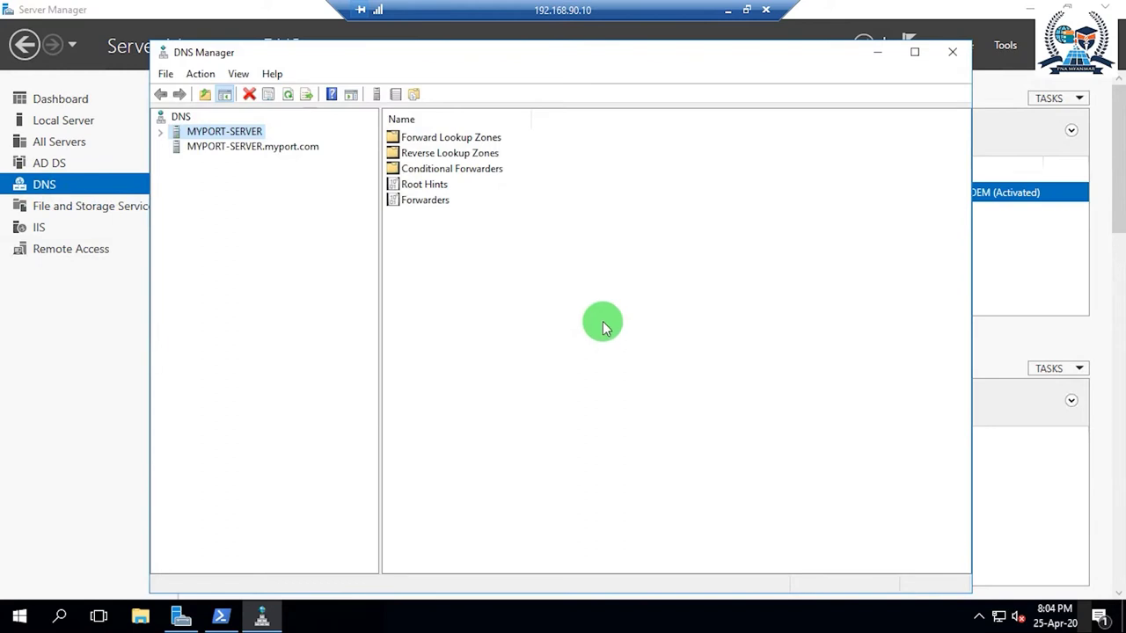
{"action": "left_click", "coordinate": [167, 133]}
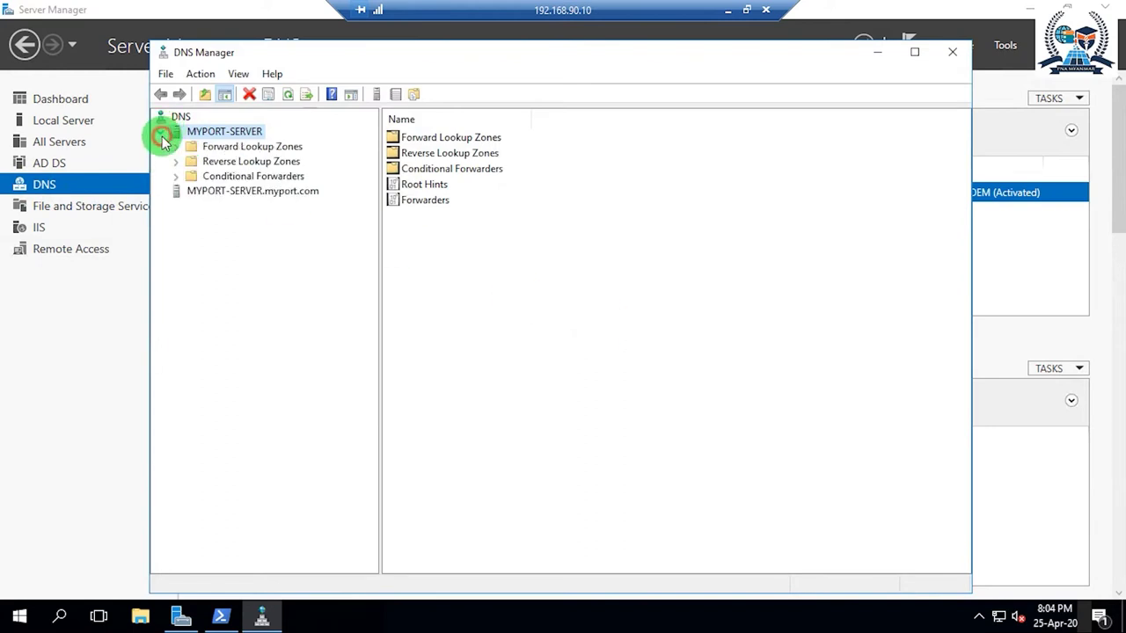
{"action": "left_click", "coordinate": [167, 131]}
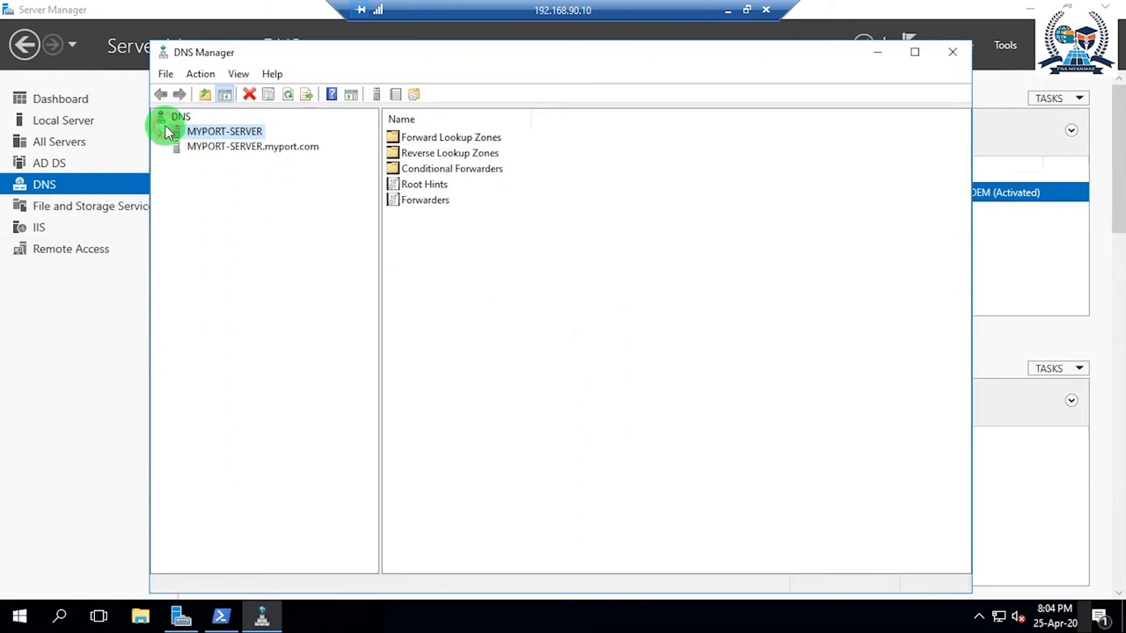
{"action": "left_click", "coordinate": [235, 148]}
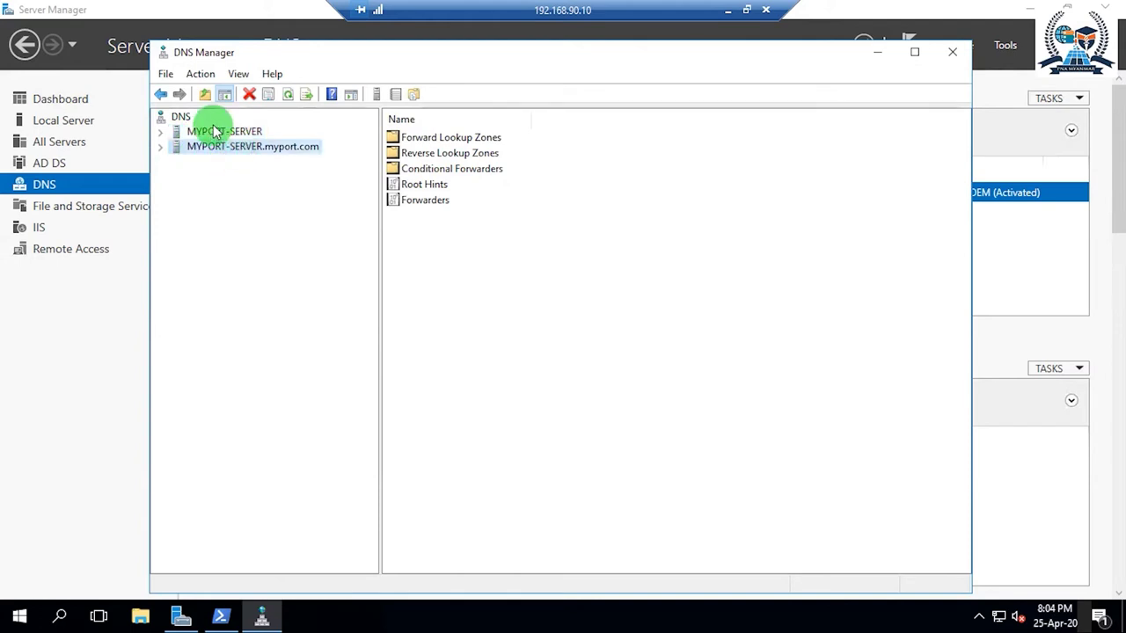
{"action": "left_click", "coordinate": [183, 117]}
{"action": "left_click", "coordinate": [198, 135]}
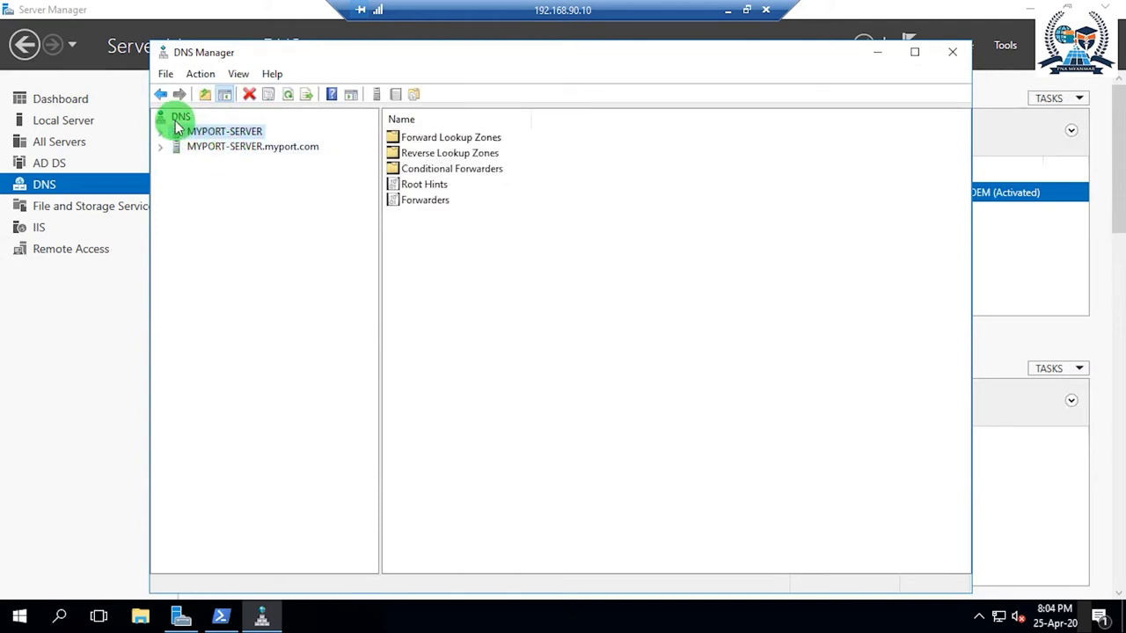
Try to connect DNS Manager to the DNS server running on this computer, then dismiss the connection dialog
{"action": "left_click", "coordinate": [174, 115]}
{"action": "right_click", "coordinate": [174, 115]}
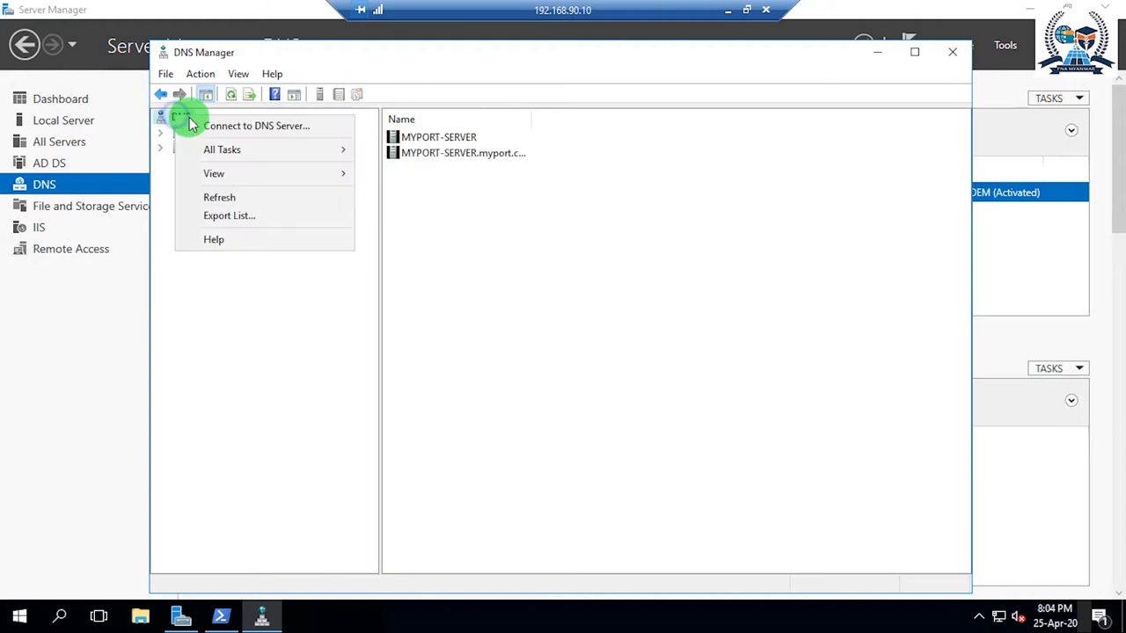
{"action": "left_click", "coordinate": [258, 124]}
{"action": "left_click", "coordinate": [594, 381]}
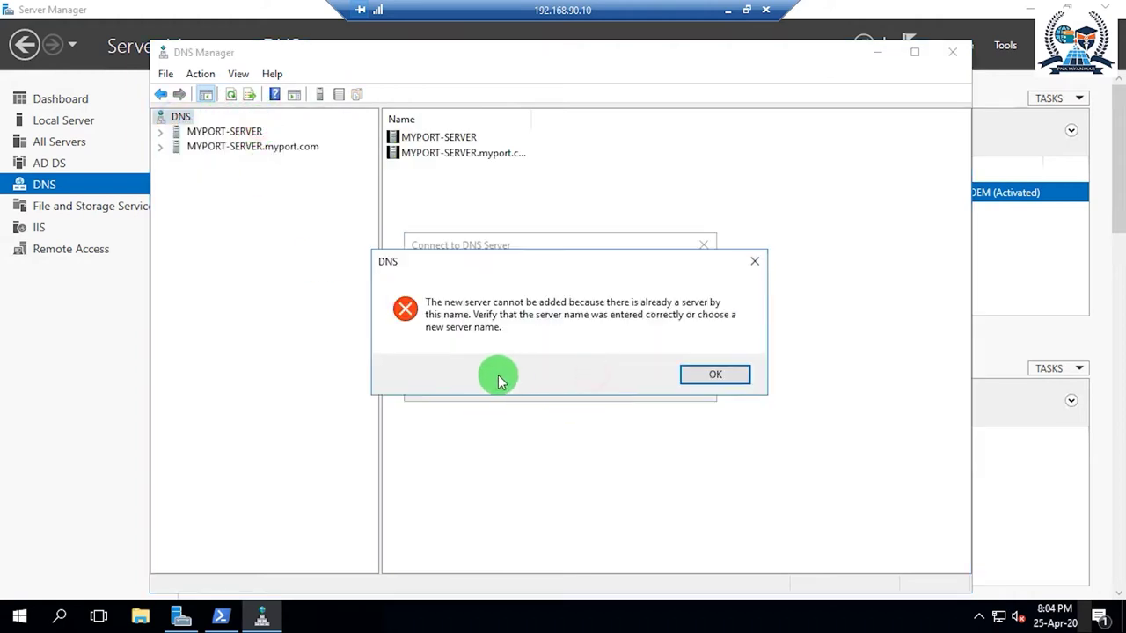
{"action": "left_click", "coordinate": [695, 373]}
{"action": "left_click", "coordinate": [515, 301]}
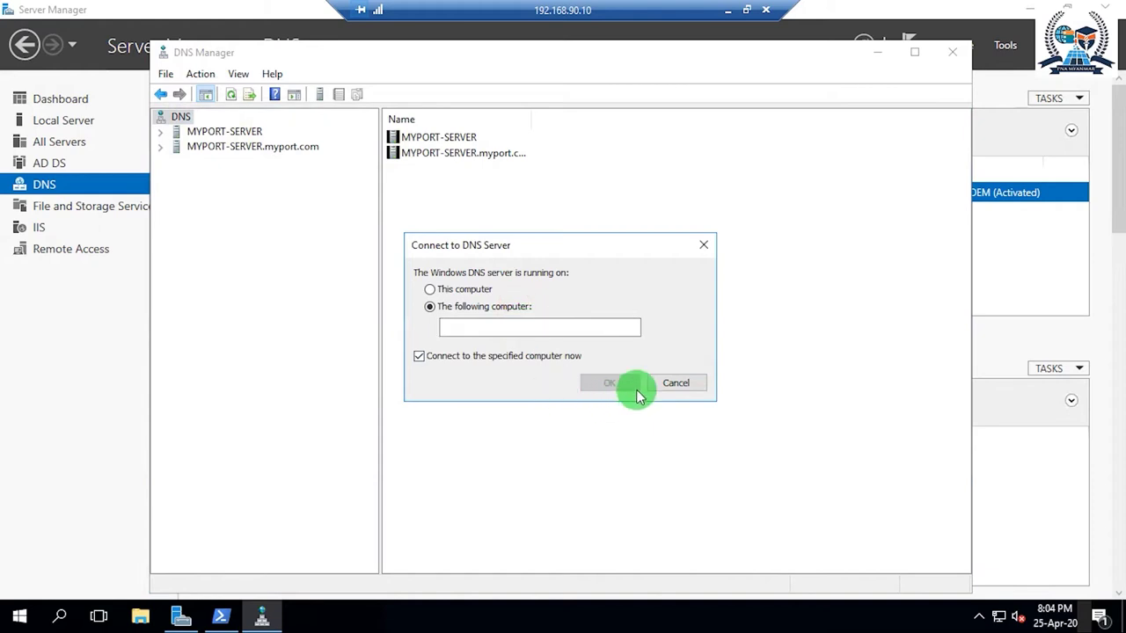
{"action": "left_click", "coordinate": [686, 382]}
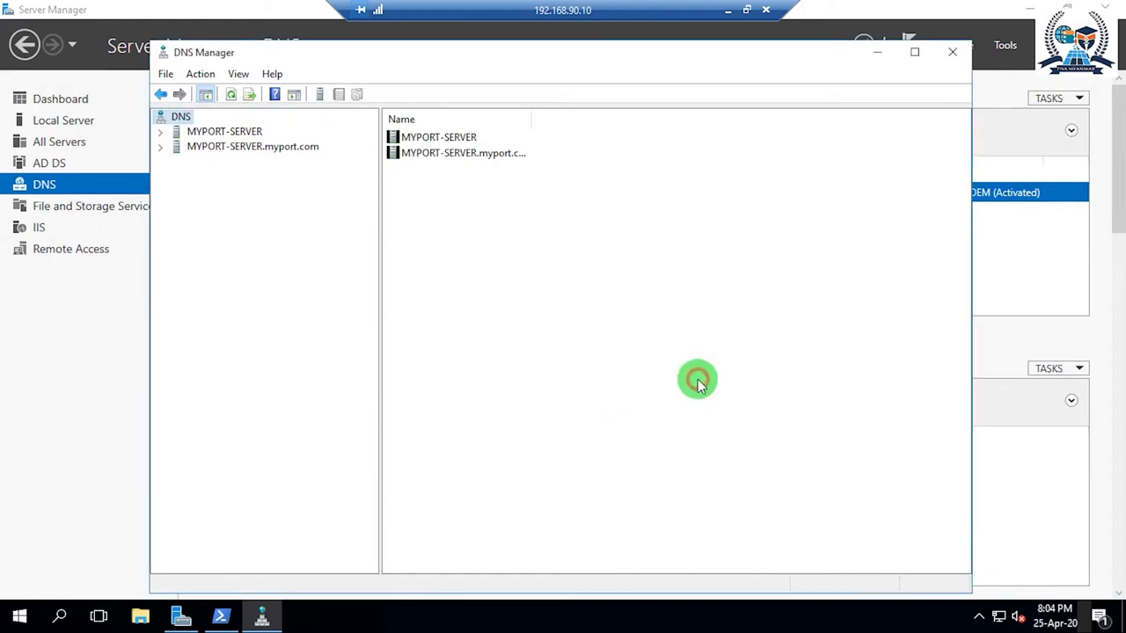
Delete the myport.com forward lookup zone of MYPORT-SERVER from both the DNS server and Active Directory
{"action": "left_click", "coordinate": [161, 132]}
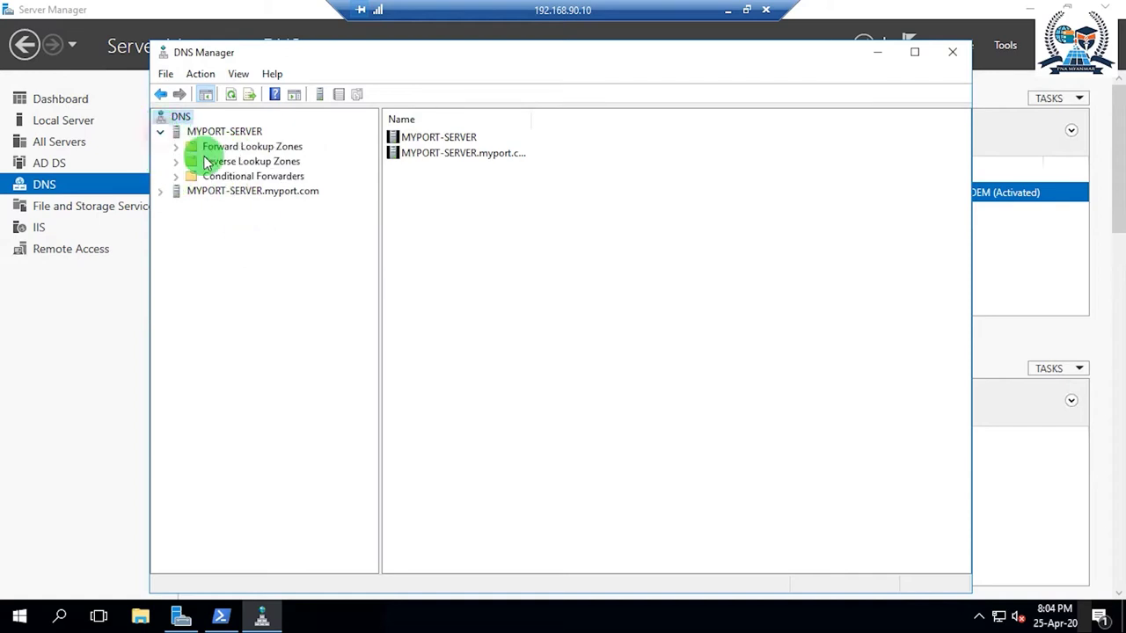
{"action": "left_click", "coordinate": [215, 146]}
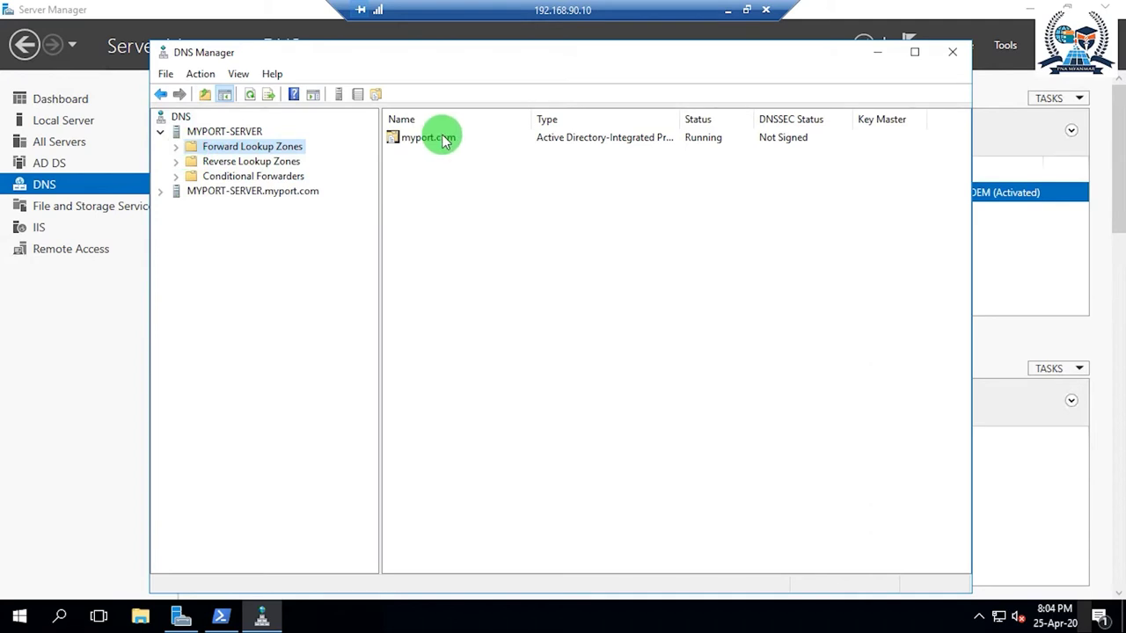
{"action": "left_click", "coordinate": [176, 146]}
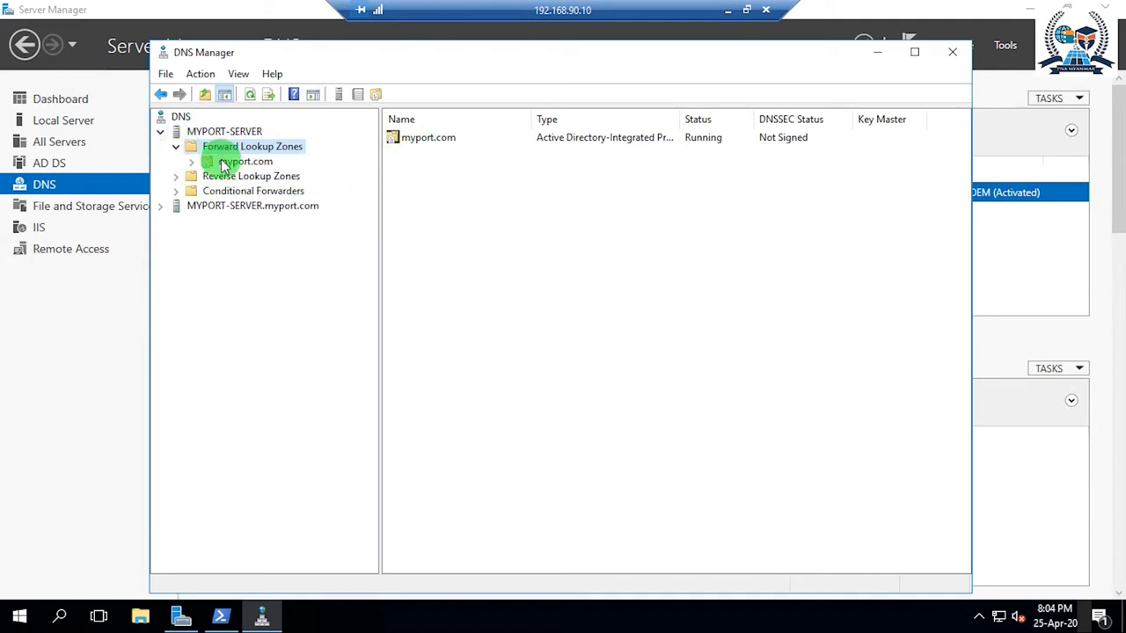
{"action": "left_click", "coordinate": [224, 164]}
{"action": "right_click", "coordinate": [223, 162]}
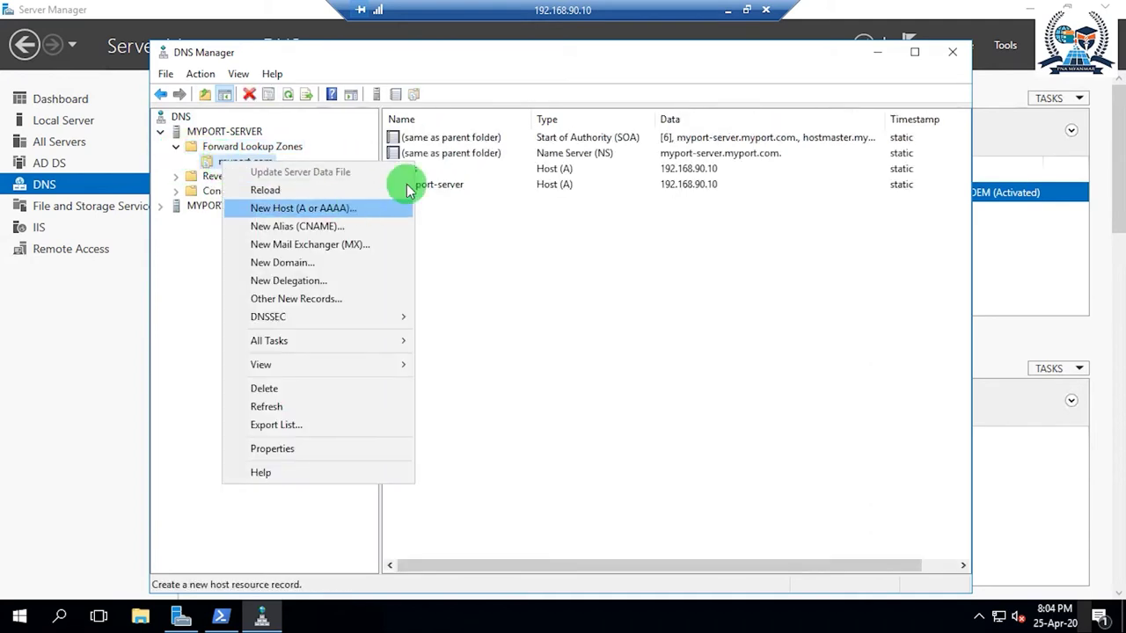
{"action": "left_click", "coordinate": [278, 390]}
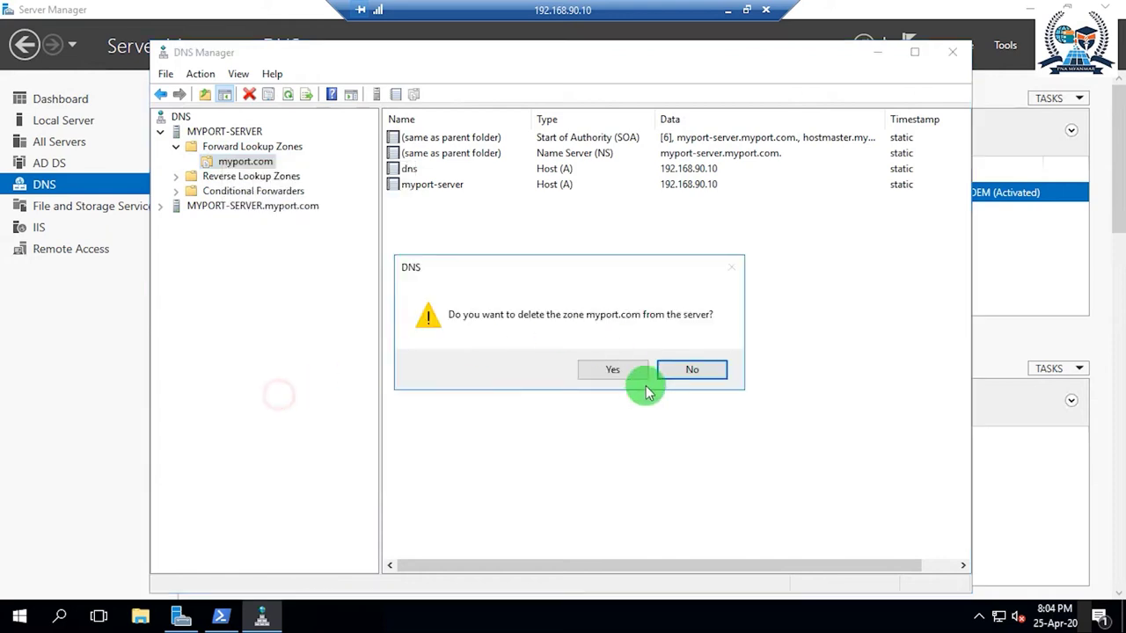
{"action": "left_click", "coordinate": [631, 371]}
{"action": "left_click", "coordinate": [629, 405]}
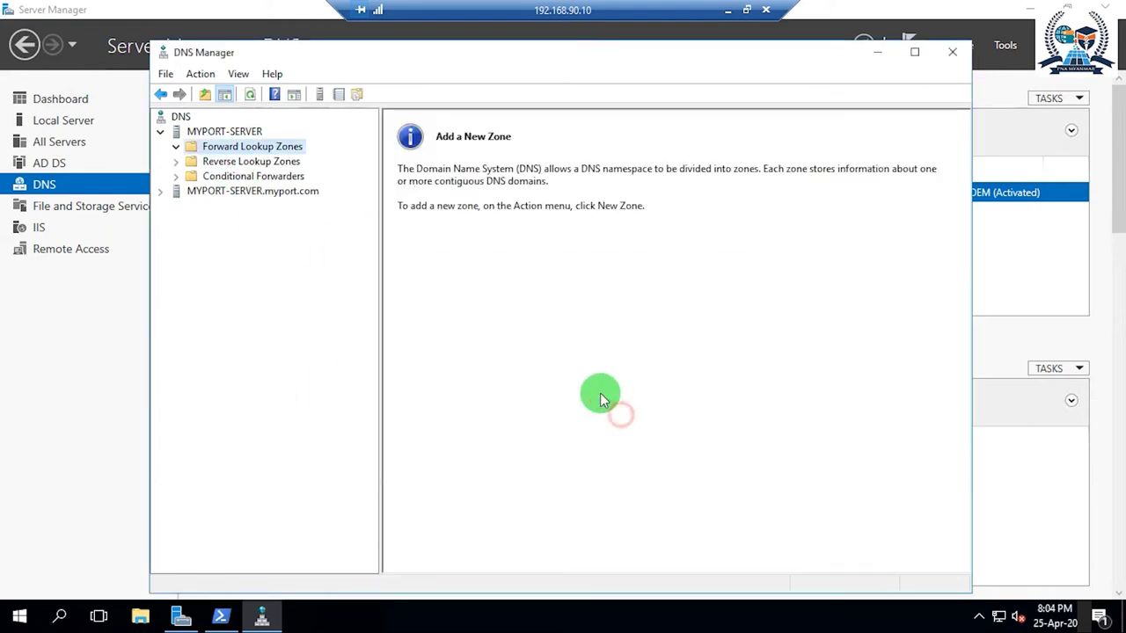
Delete the 90.168.192.in-addr.arpa reverse lookup zone from both the DNS server and Active Directory
{"action": "double_click", "coordinate": [191, 163]}
{"action": "left_click", "coordinate": [228, 176]}
{"action": "right_click", "coordinate": [227, 176]}
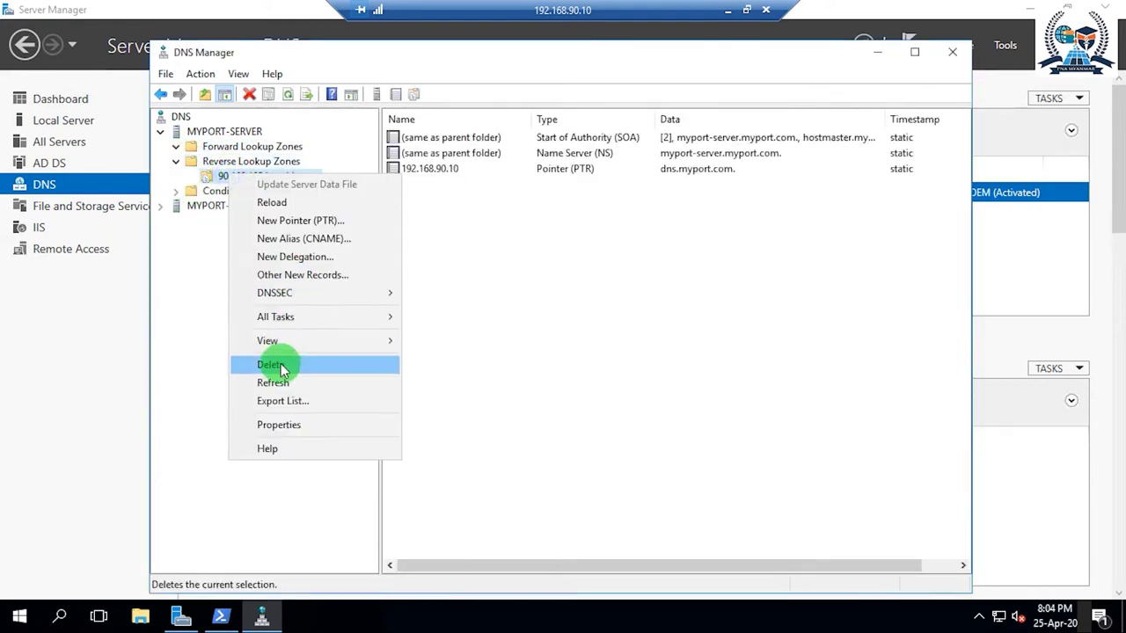
{"action": "left_click", "coordinate": [280, 366]}
{"action": "left_click", "coordinate": [629, 370]}
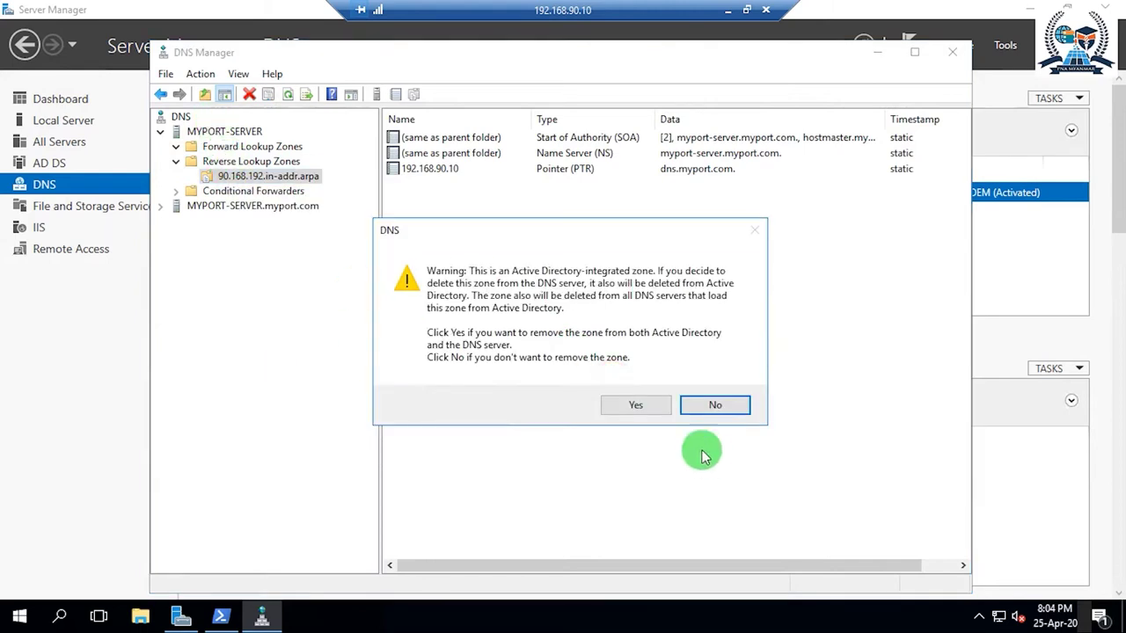
{"action": "left_click", "coordinate": [647, 406]}
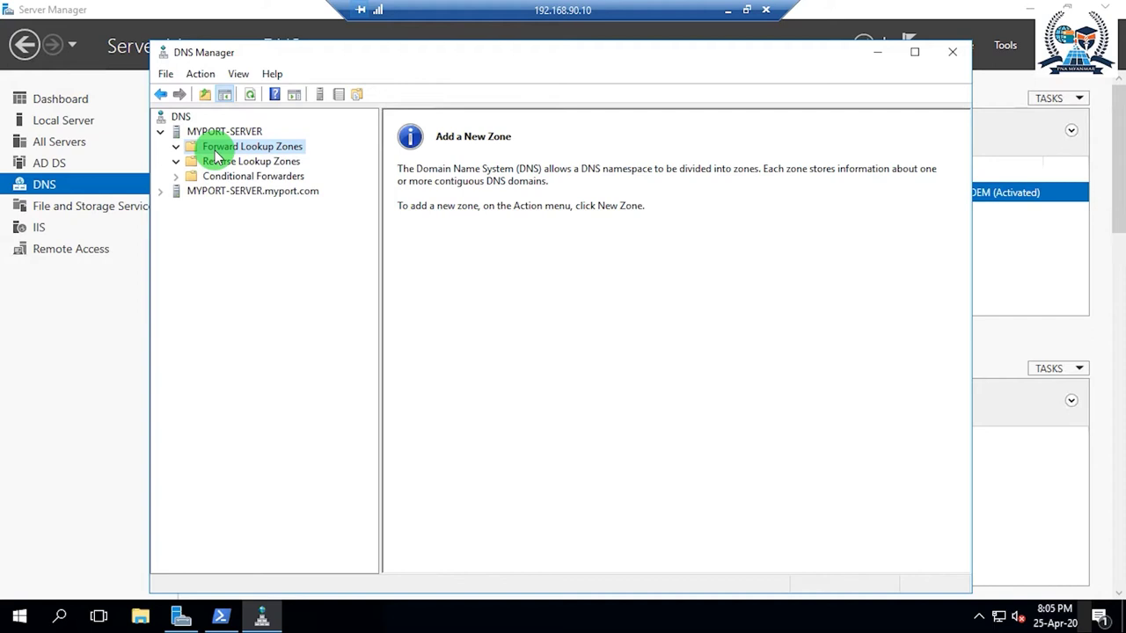
Switch to Network Connections and open the Internet Protocol Version 4 properties of the NIC-TEAMING adapter
{"action": "left_click", "coordinate": [176, 146]}
{"action": "key", "text": "super+r"}
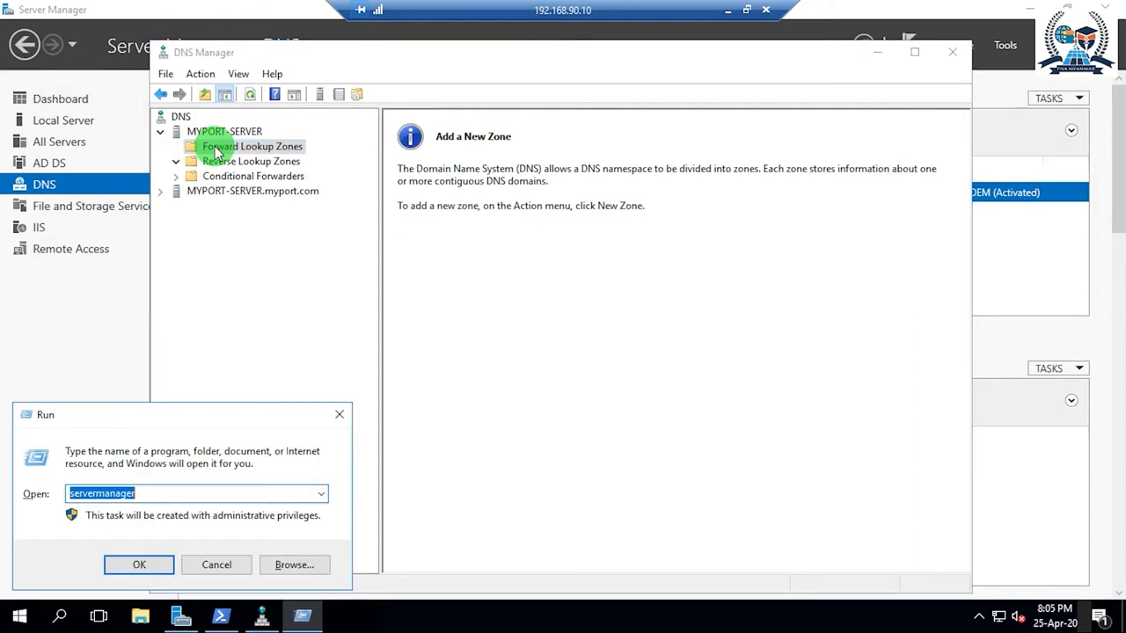
{"action": "type", "text": "nc"}
{"action": "key", "text": "Down"}
{"action": "key", "text": "Return"}
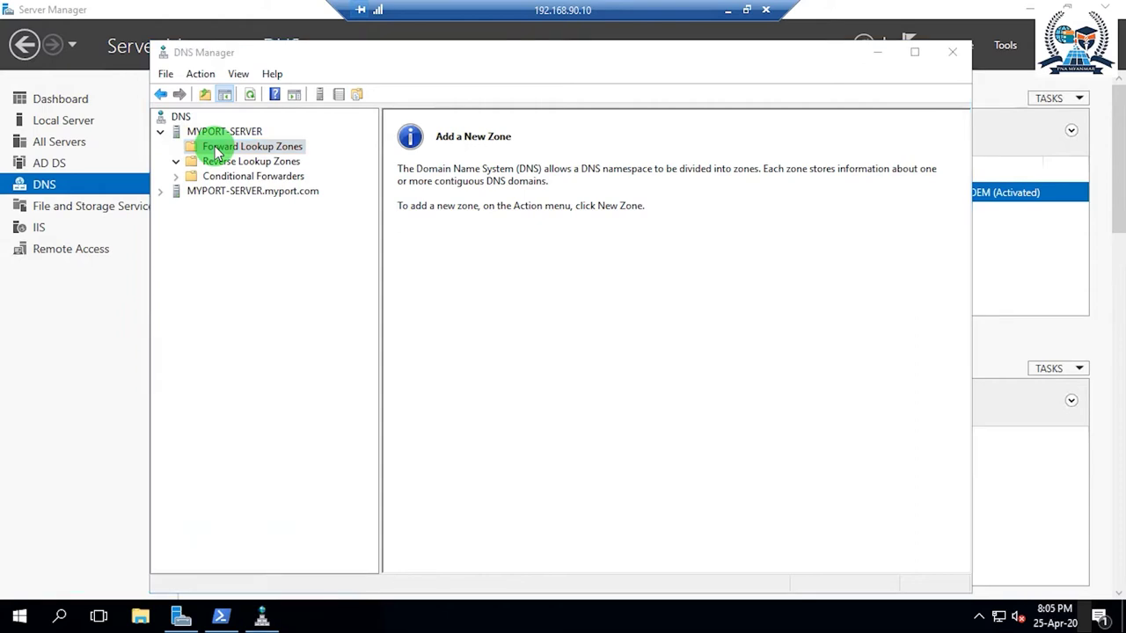
{"action": "left_click", "coordinate": [235, 220]}
{"action": "double_click", "coordinate": [236, 220]}
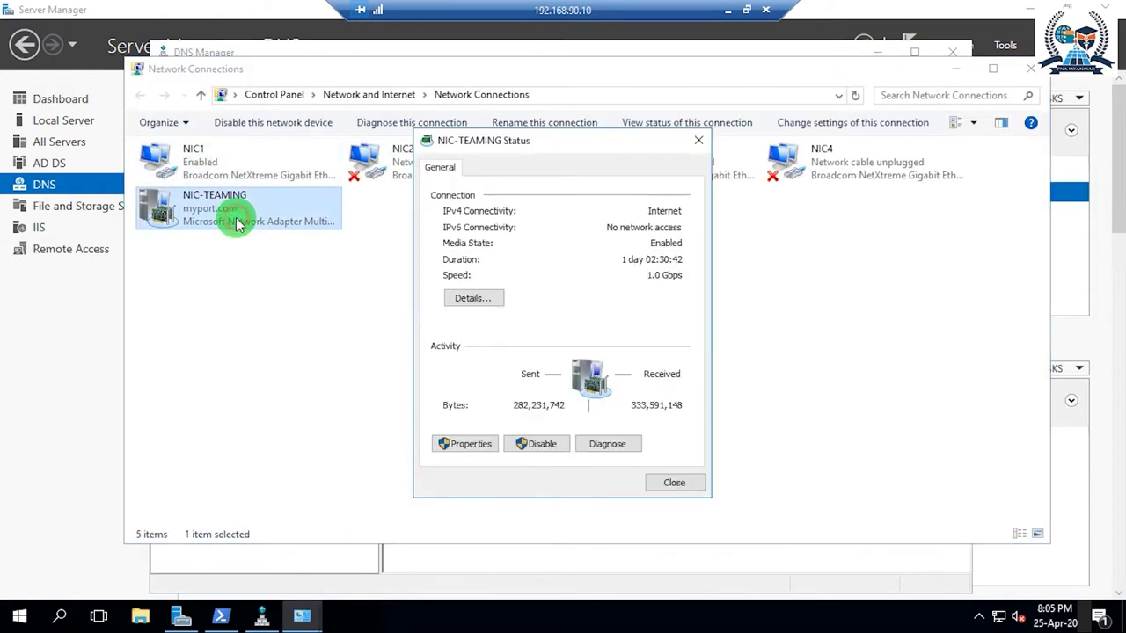
{"action": "left_click", "coordinate": [472, 440]}
{"action": "scroll", "coordinate": [576, 360], "scroll_direction": "down", "scroll_amount": 2}
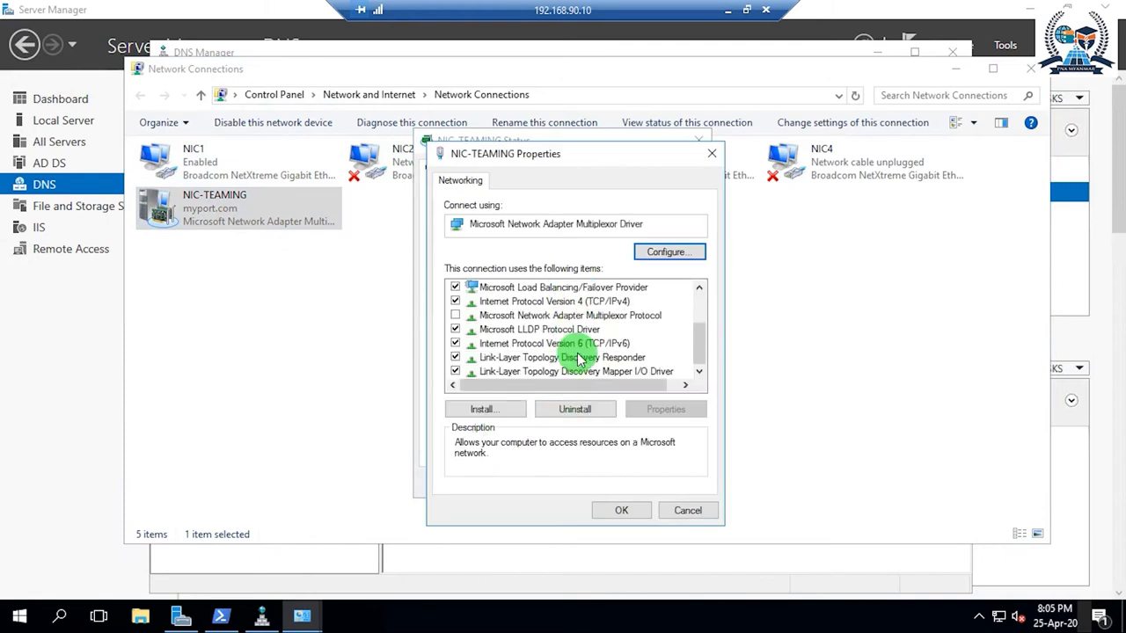
{"action": "double_click", "coordinate": [581, 301]}
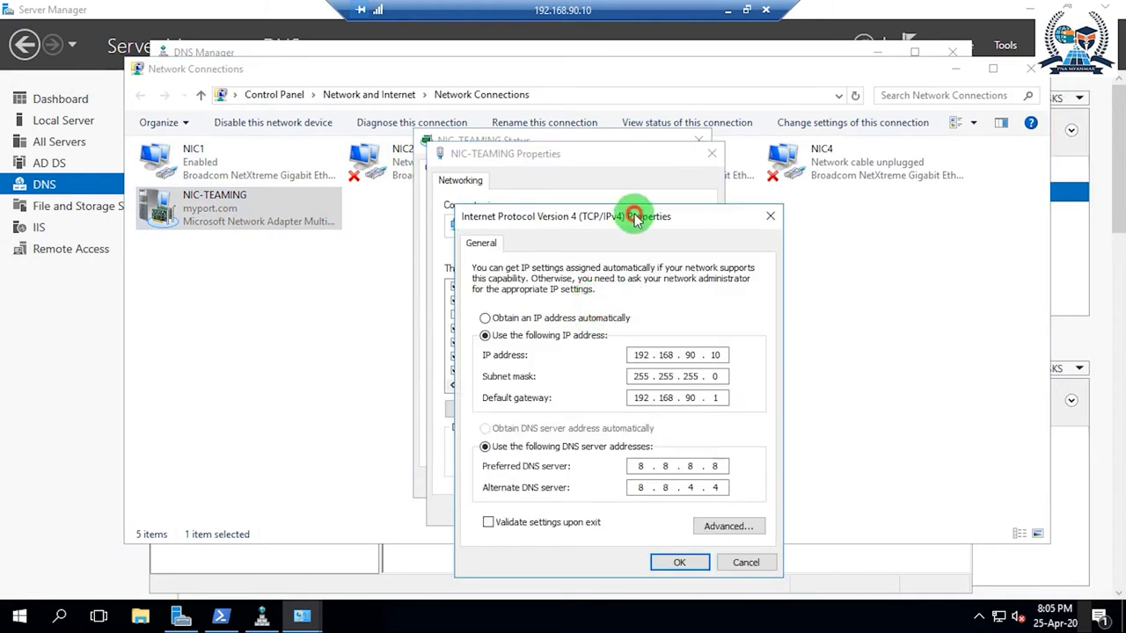
Set the NIC-TEAMING adapter's preferred DNS server address to 192.168.90.10
{"action": "left_click_drag", "start_coordinate": [636, 217], "coordinate": [607, 167]}
{"action": "double_click", "coordinate": [682, 417]}
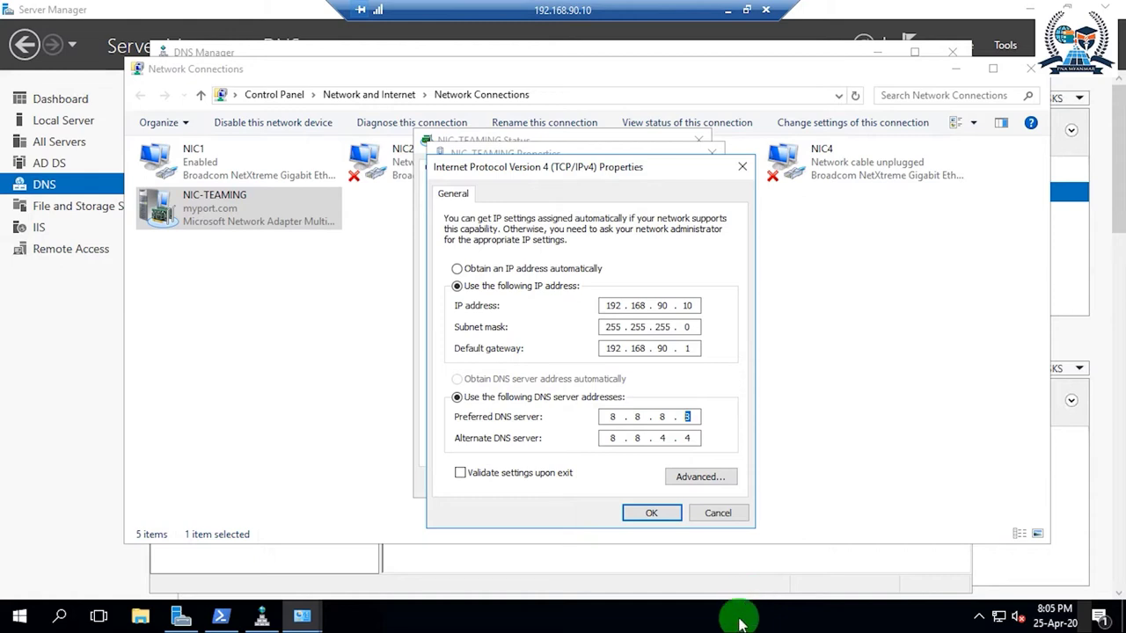
{"action": "left_click", "coordinate": [698, 417]}
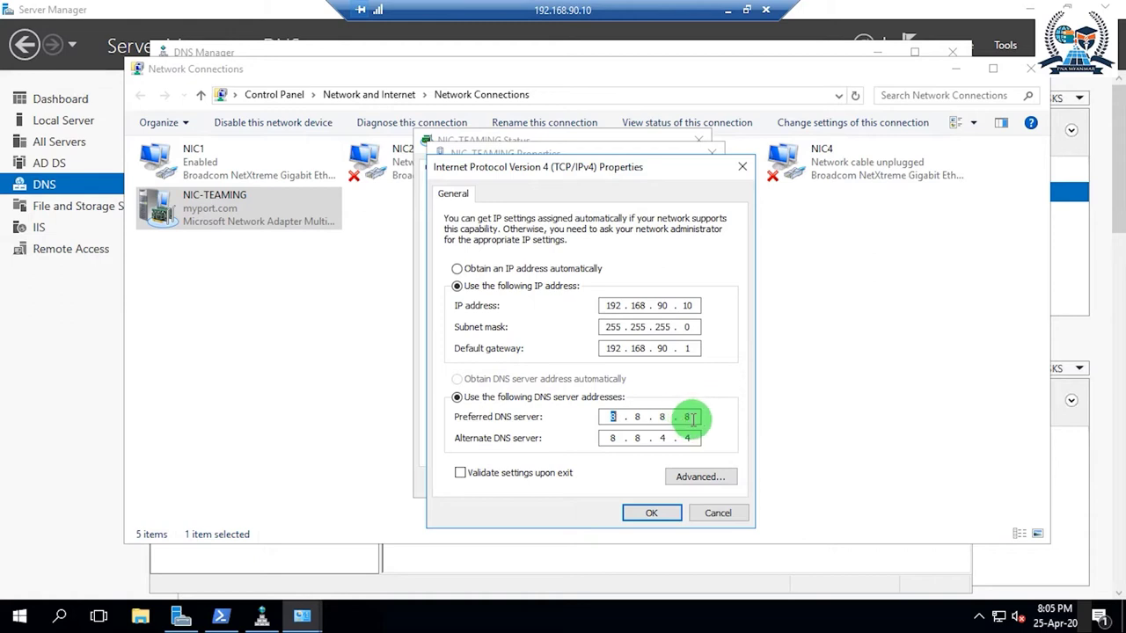
{"action": "left_click", "coordinate": [615, 417]}
{"action": "key", "text": "BackSpace"}
{"action": "key", "text": "BackSpace"}
{"action": "key", "text": "BackSpace"}
{"action": "key", "text": "BackSpace"}
{"action": "key", "text": "BackSpace"}
{"action": "key", "text": "BackSpace"}
{"action": "key", "text": "BackSpace"}
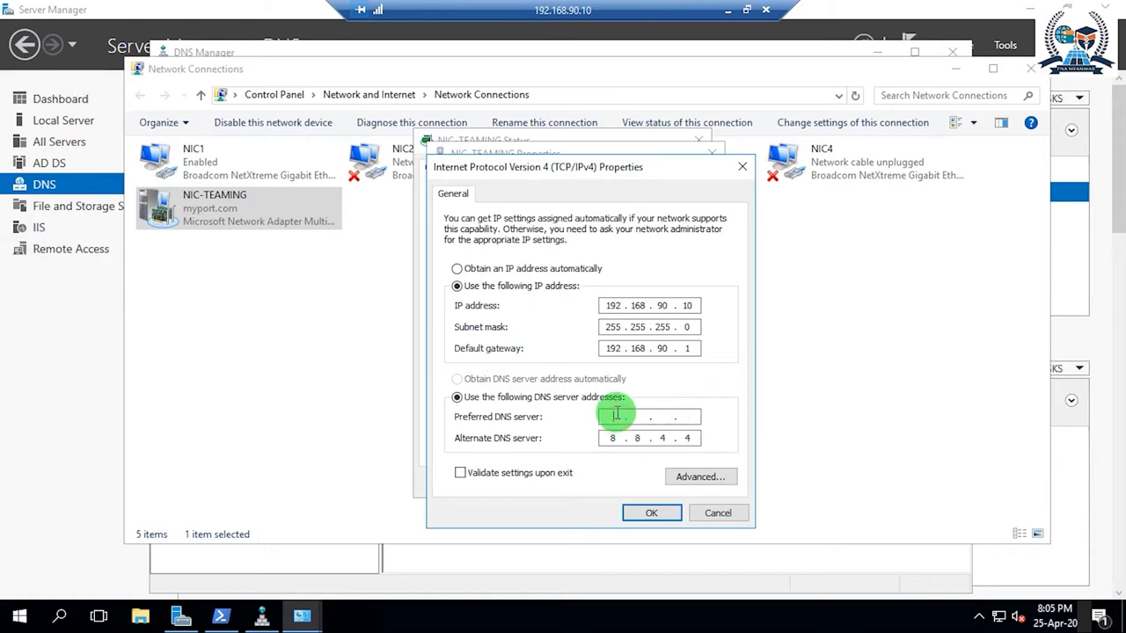
{"action": "type", "text": "192 . 168 . 90 . 10"}
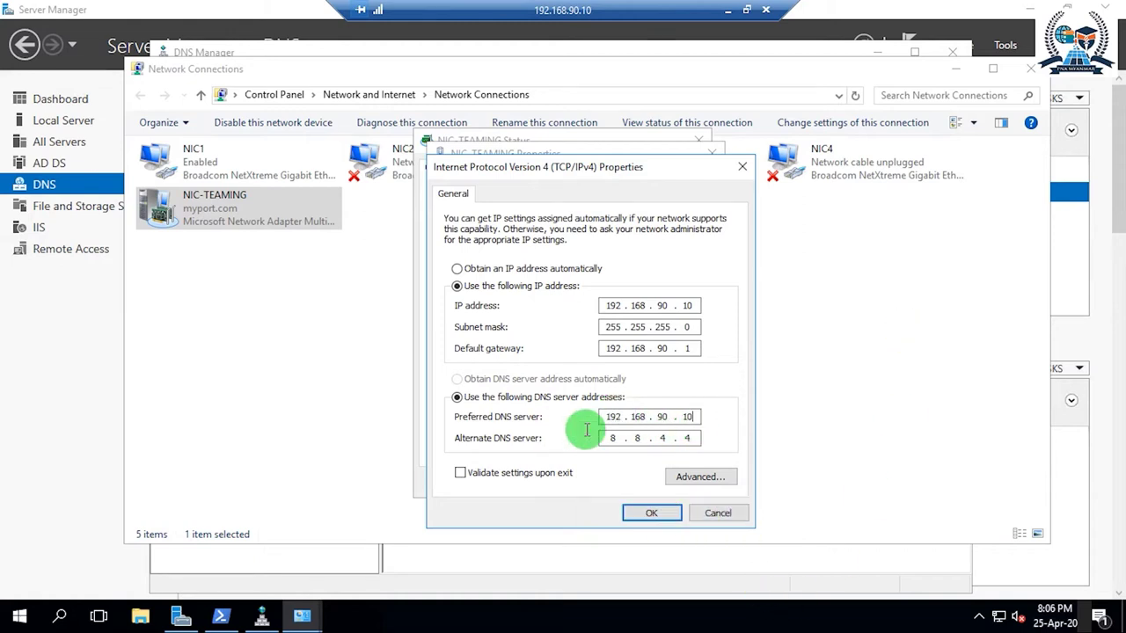
{"action": "double_click", "coordinate": [694, 416]}
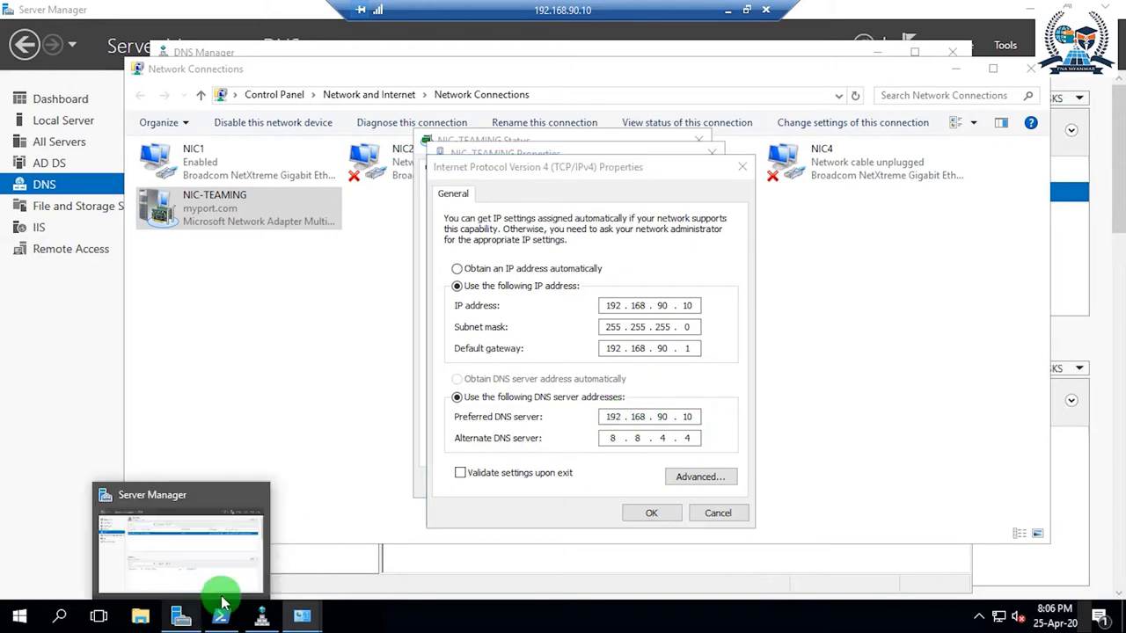
Open the server's computer name and domain change settings from This PC's system properties, accepting the domain controller notice
{"action": "key", "text": "super+d"}
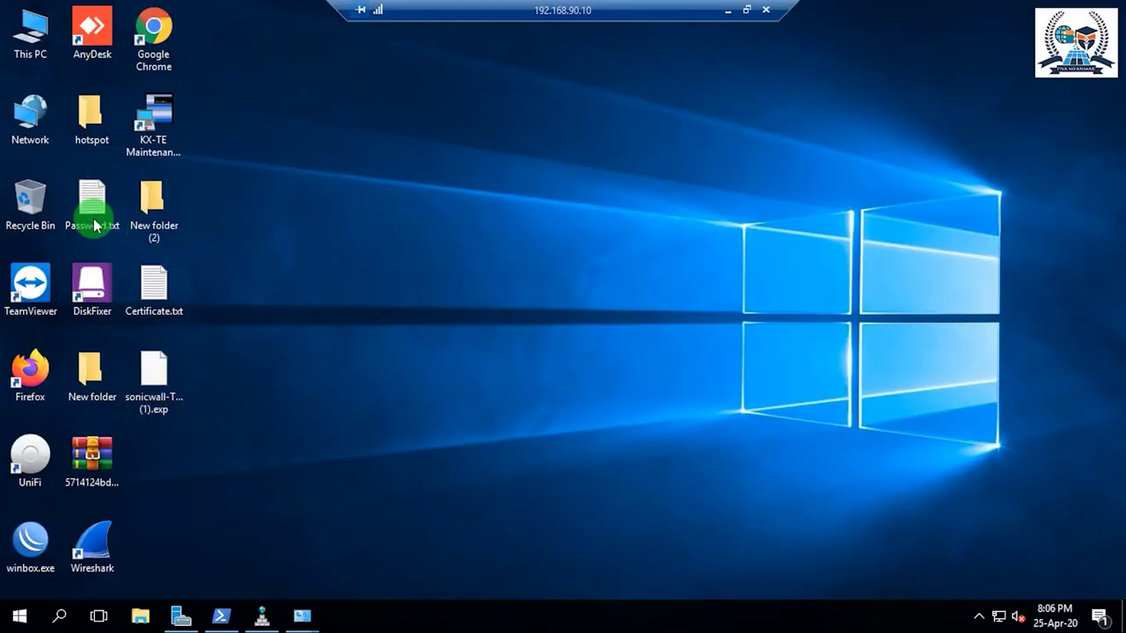
{"action": "right_click", "coordinate": [34, 33]}
{"action": "left_click", "coordinate": [118, 225]}
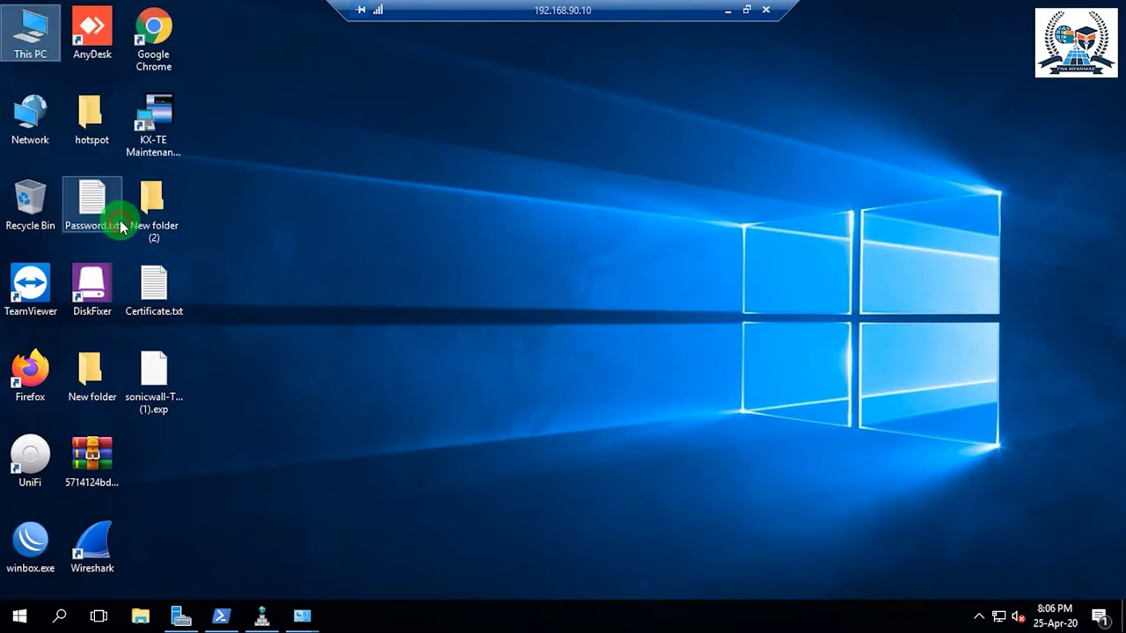
{"action": "left_click", "coordinate": [999, 385]}
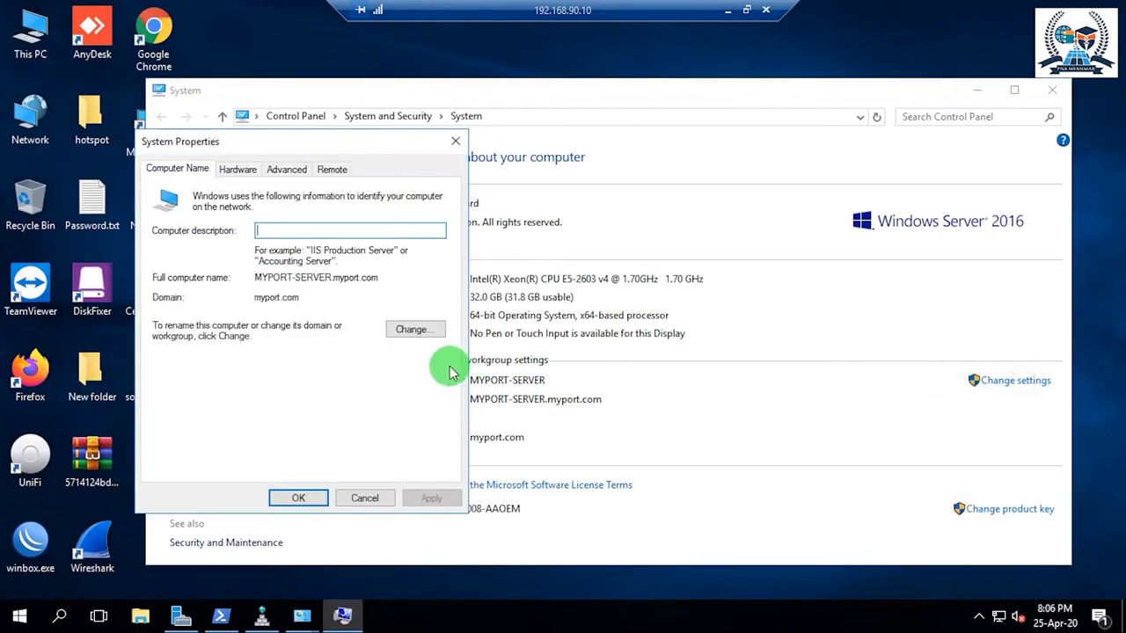
{"action": "left_click", "coordinate": [410, 329]}
{"action": "left_click", "coordinate": [636, 400]}
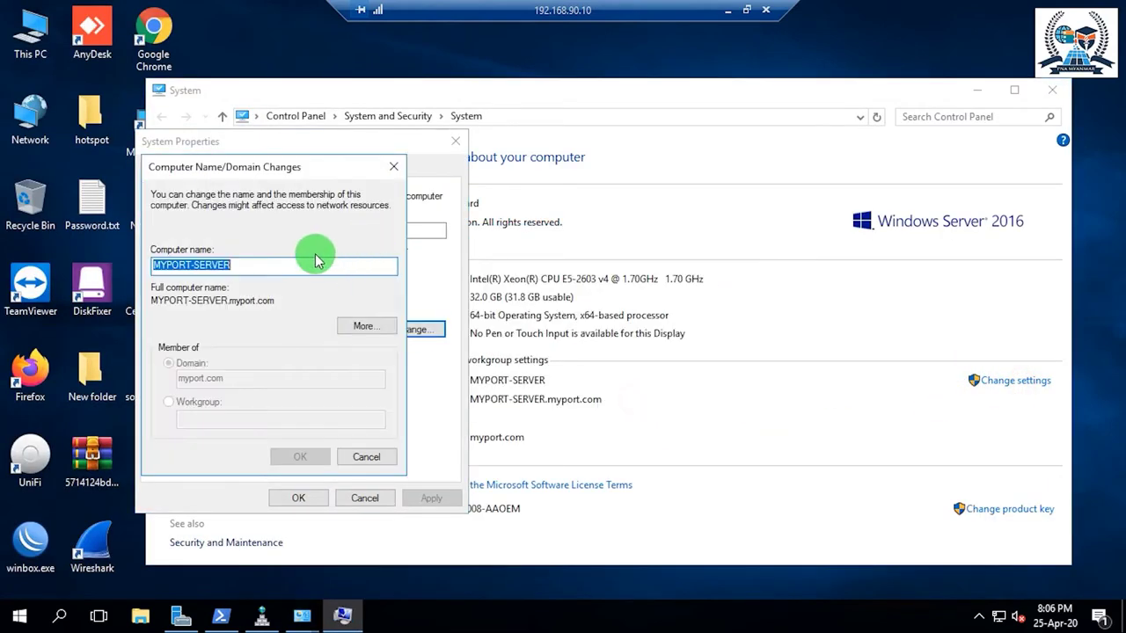
Check the server's domain membership, cancel the computer name and domain changes, and close System and System Properties
{"action": "left_click", "coordinate": [189, 408]}
{"action": "left_click", "coordinate": [238, 378]}
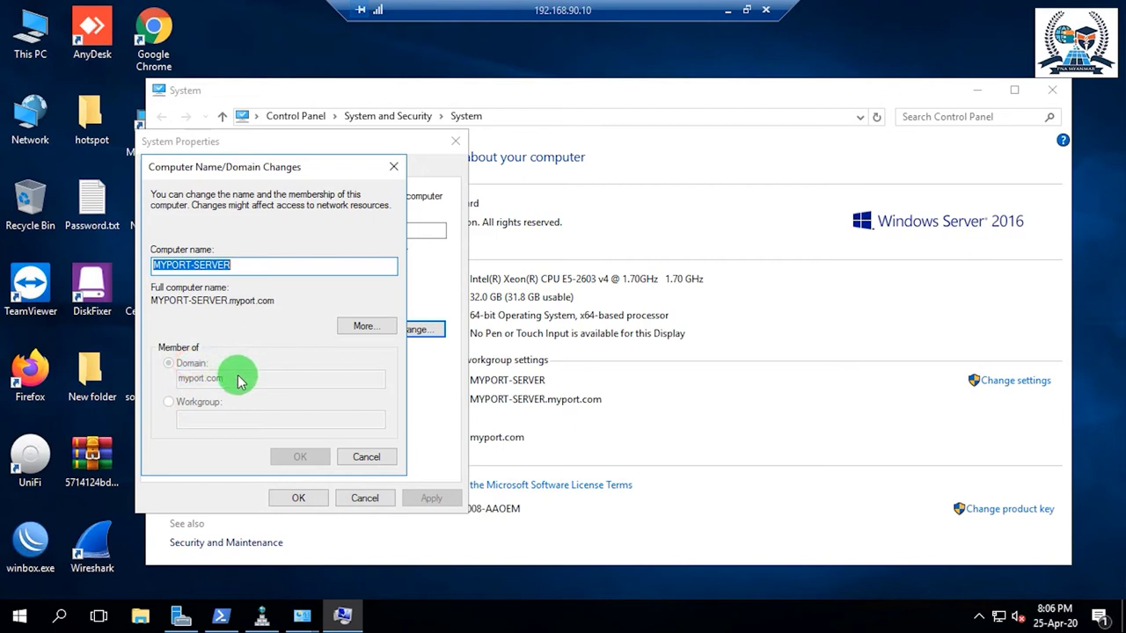
{"action": "left_click", "coordinate": [362, 457]}
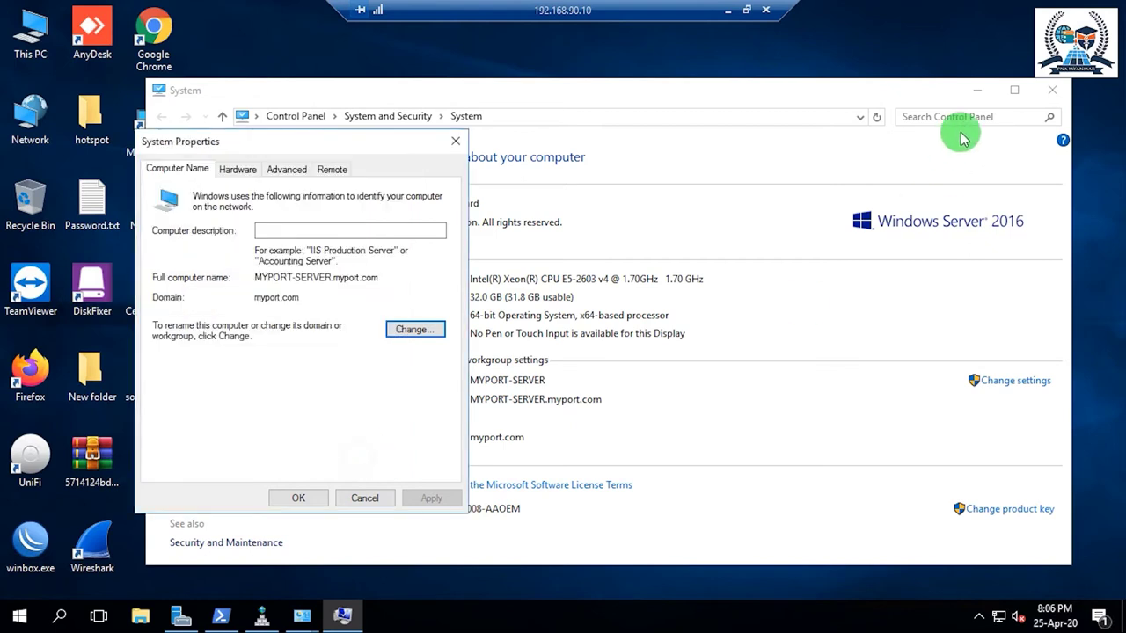
{"action": "left_click", "coordinate": [1062, 93]}
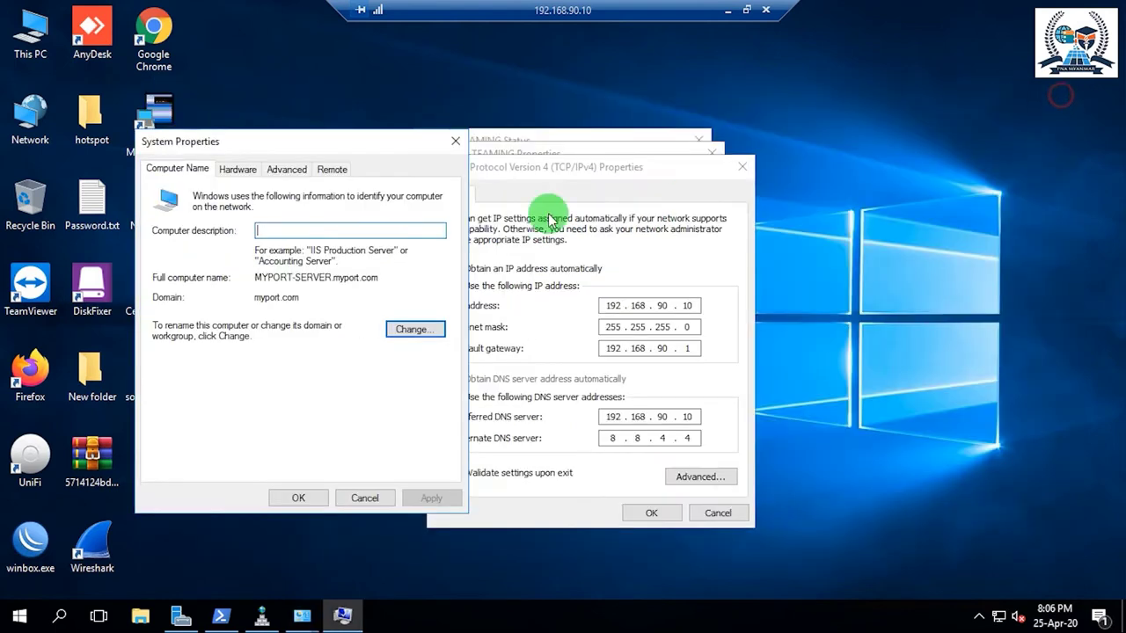
{"action": "left_click", "coordinate": [455, 143]}
Examine the preferred DNS server address in the NIC-TEAMING adapter's IPv4 properties against the server's own IP address
{"action": "left_click", "coordinate": [691, 416]}
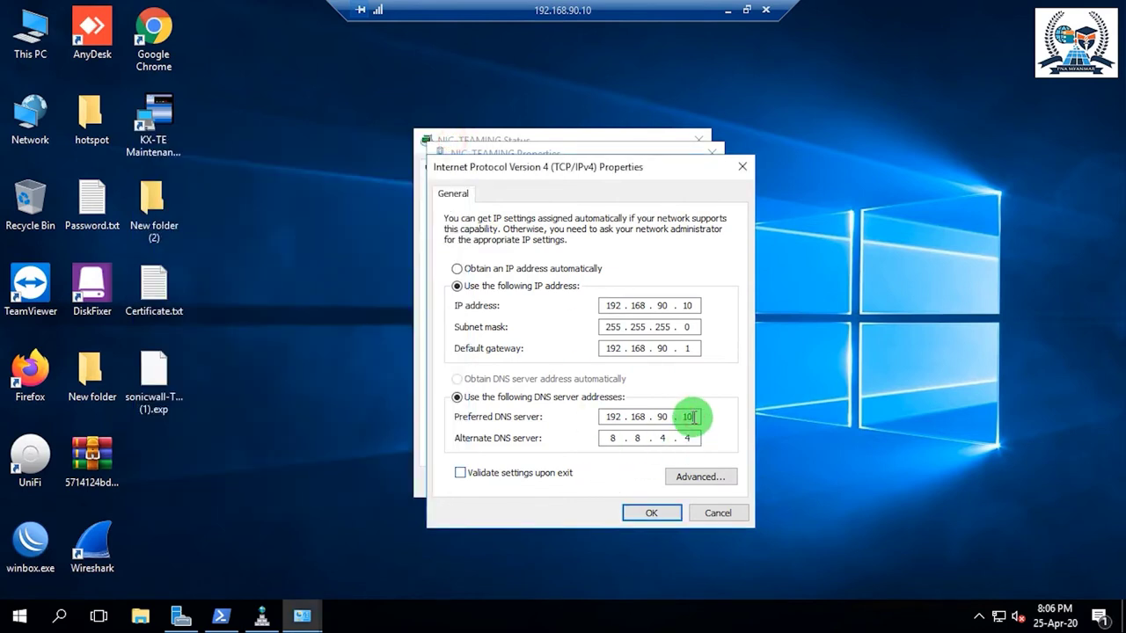
{"action": "double_click", "coordinate": [695, 416]}
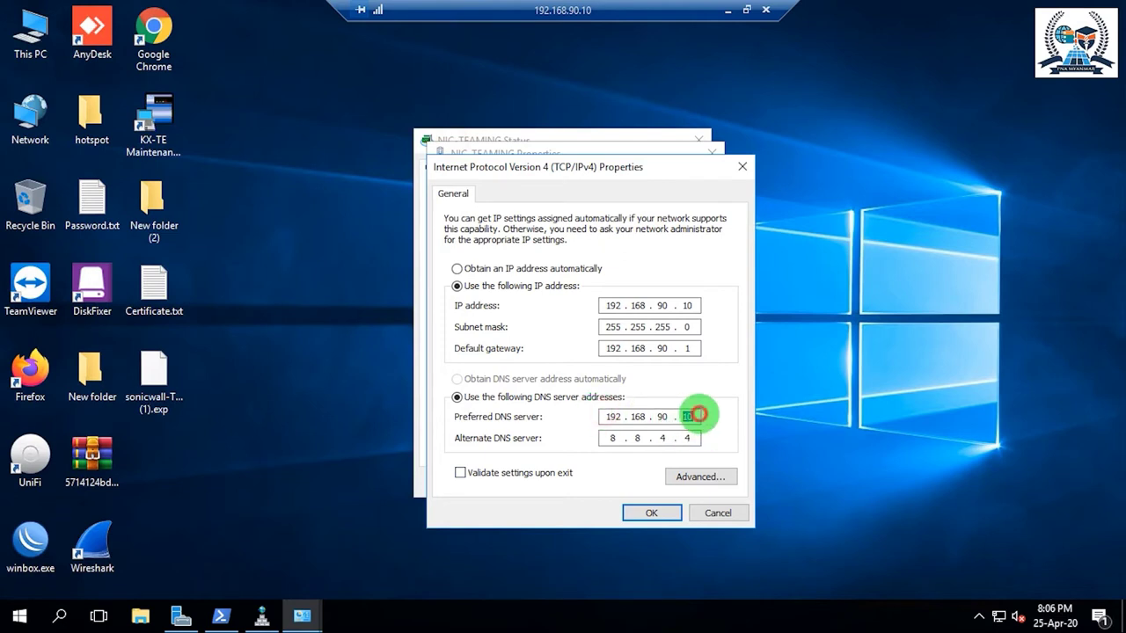
{"action": "left_click", "coordinate": [697, 415]}
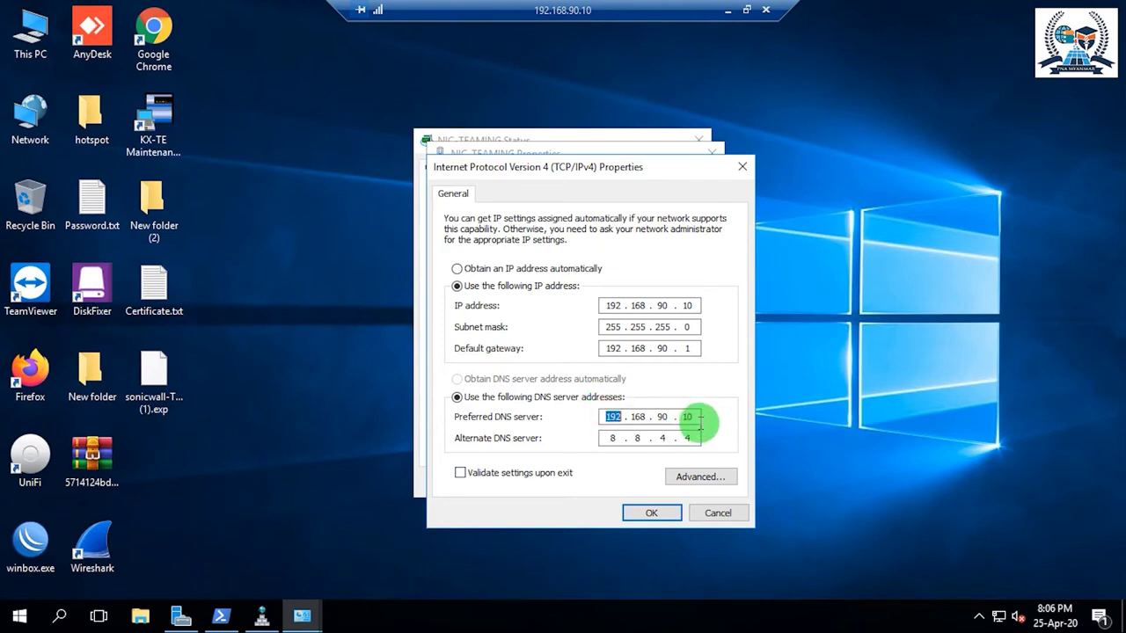
{"action": "left_click", "coordinate": [692, 418]}
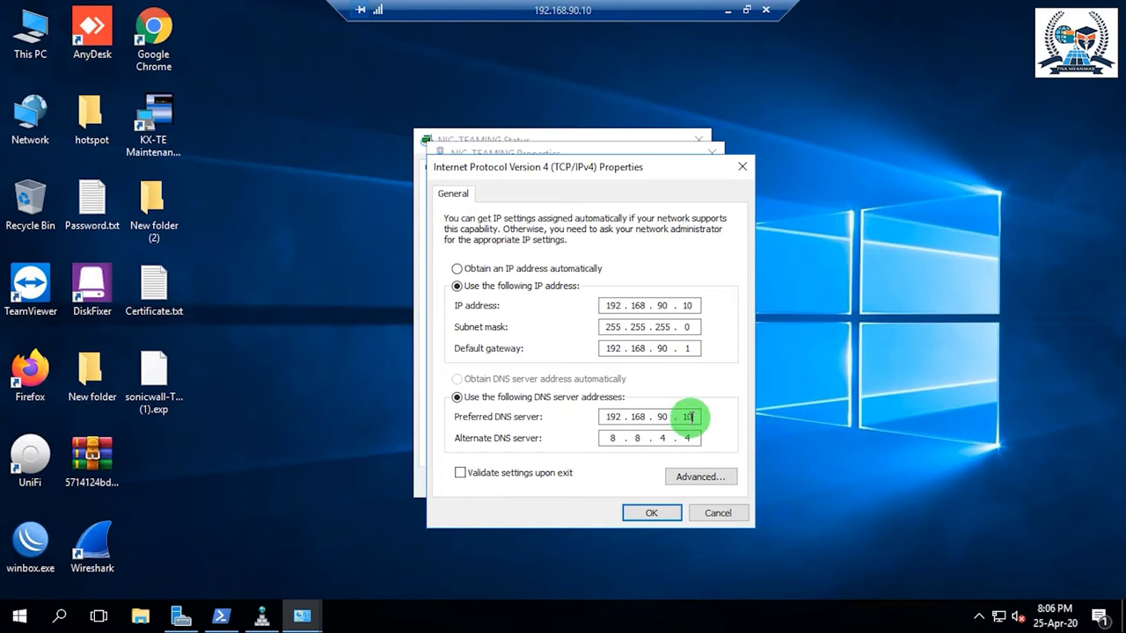
{"action": "double_click", "coordinate": [693, 420]}
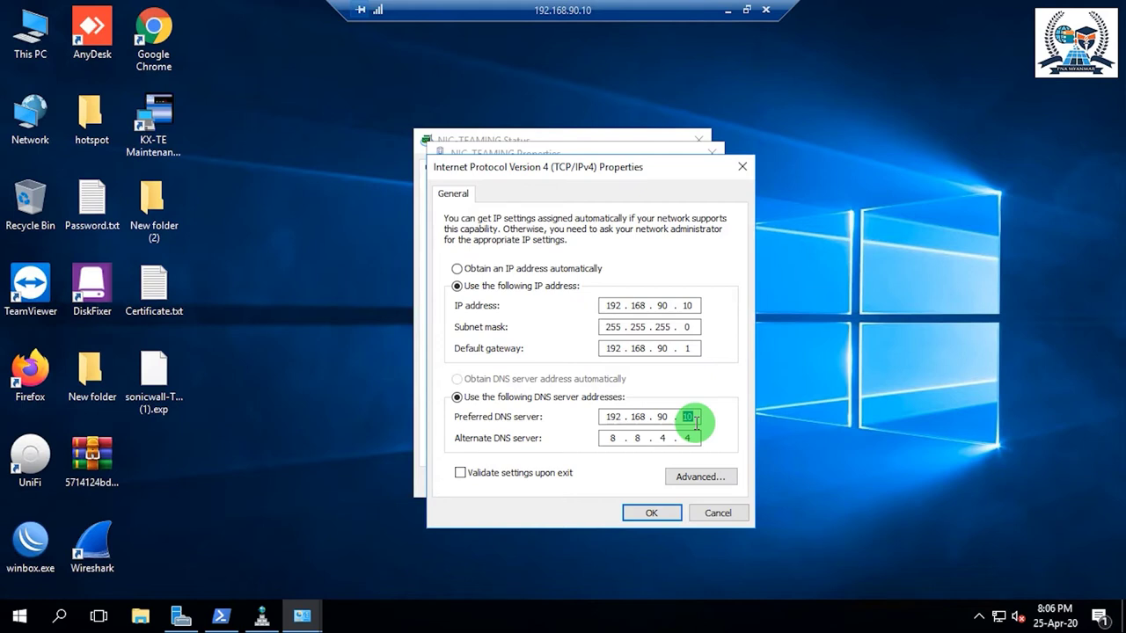
Cancel the IPv4 and NIC-TEAMING properties dialogs, then close the adapter status and Network Connections windows and refresh the desktop
{"action": "left_click", "coordinate": [716, 510]}
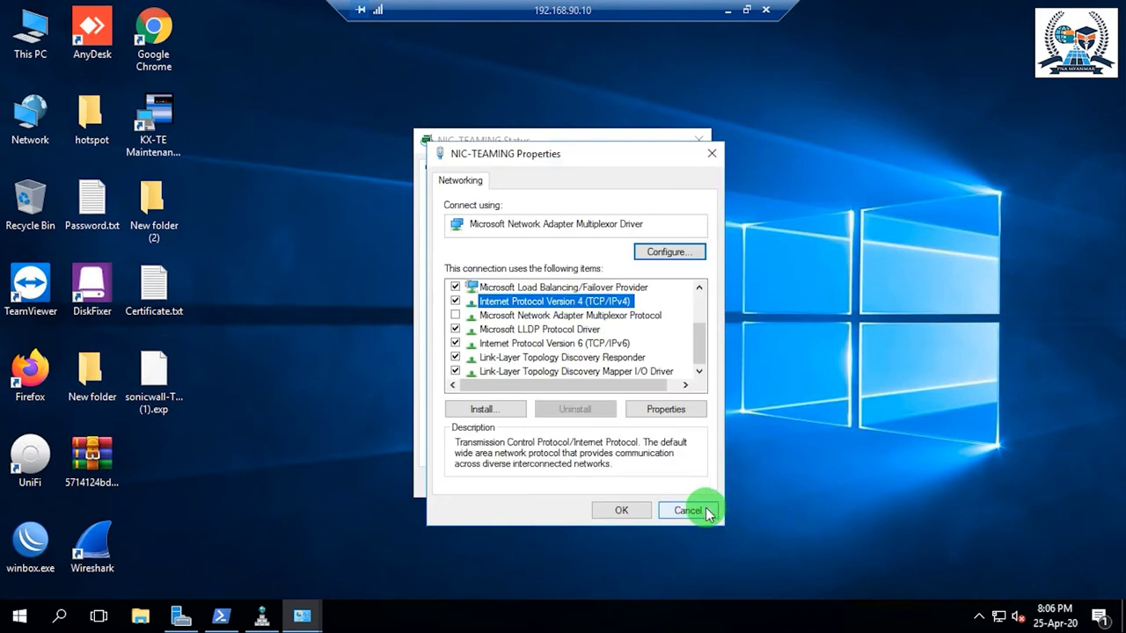
{"action": "left_click", "coordinate": [709, 511]}
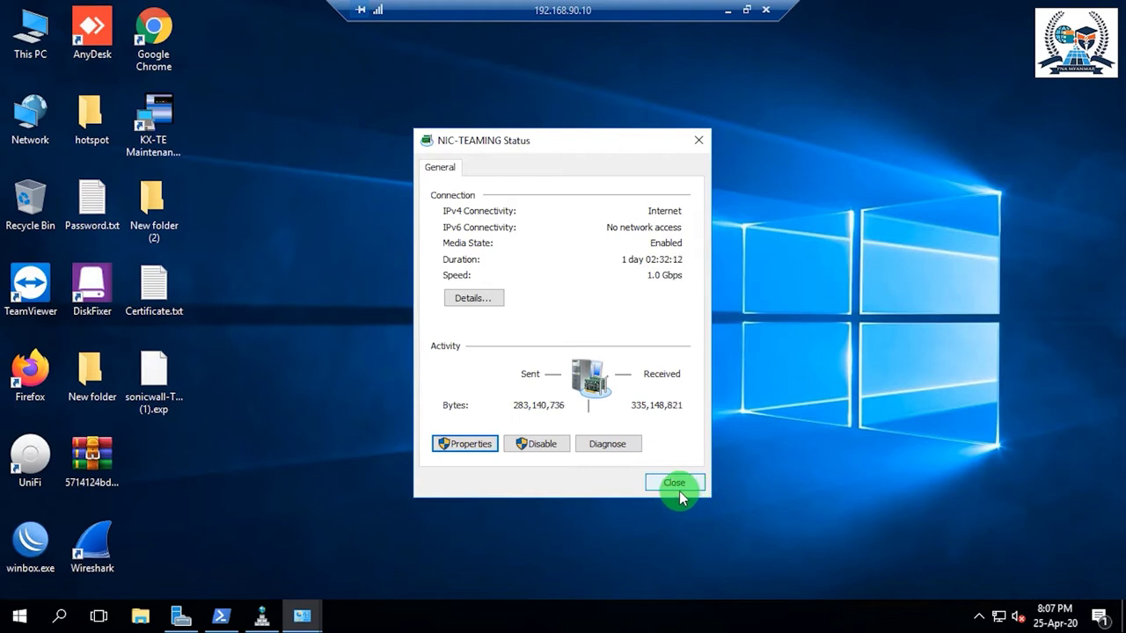
{"action": "left_click", "coordinate": [674, 485]}
{"action": "right_click", "coordinate": [531, 417]}
{"action": "left_click", "coordinate": [594, 465]}
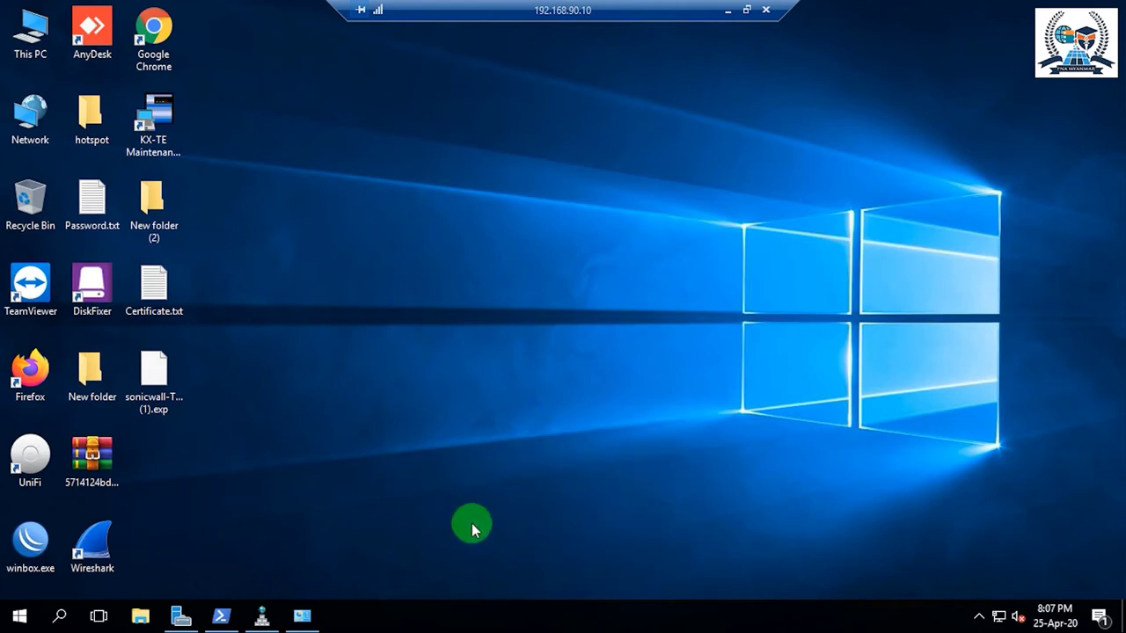
{"action": "left_click", "coordinate": [304, 615]}
{"action": "left_click", "coordinate": [1025, 71]}
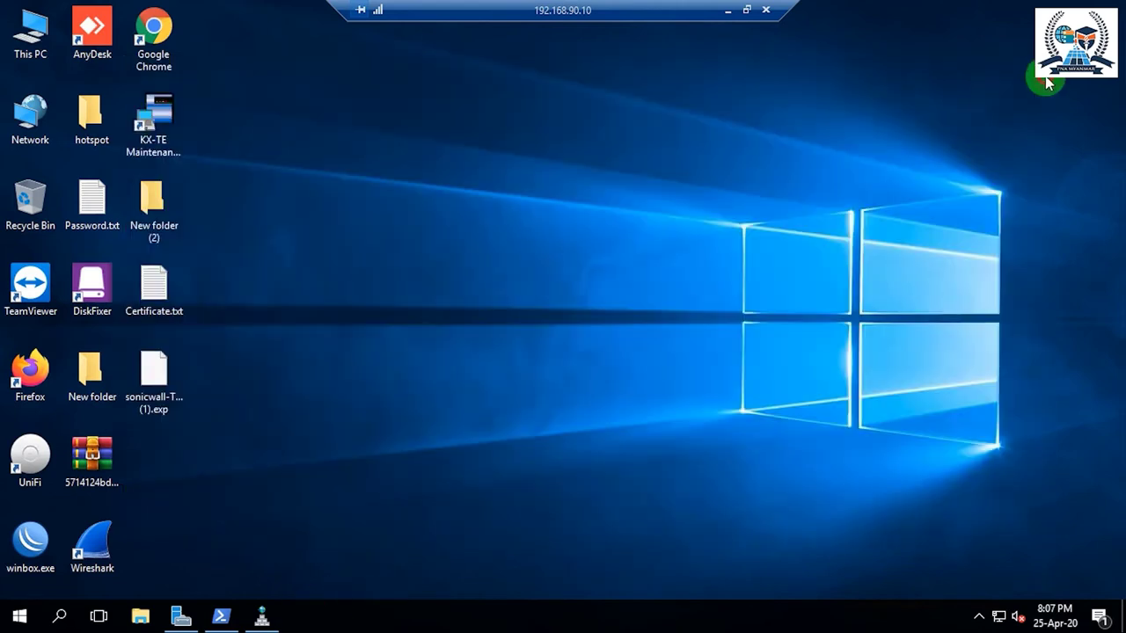
{"action": "right_click", "coordinate": [761, 84]}
{"action": "left_click", "coordinate": [810, 137]}
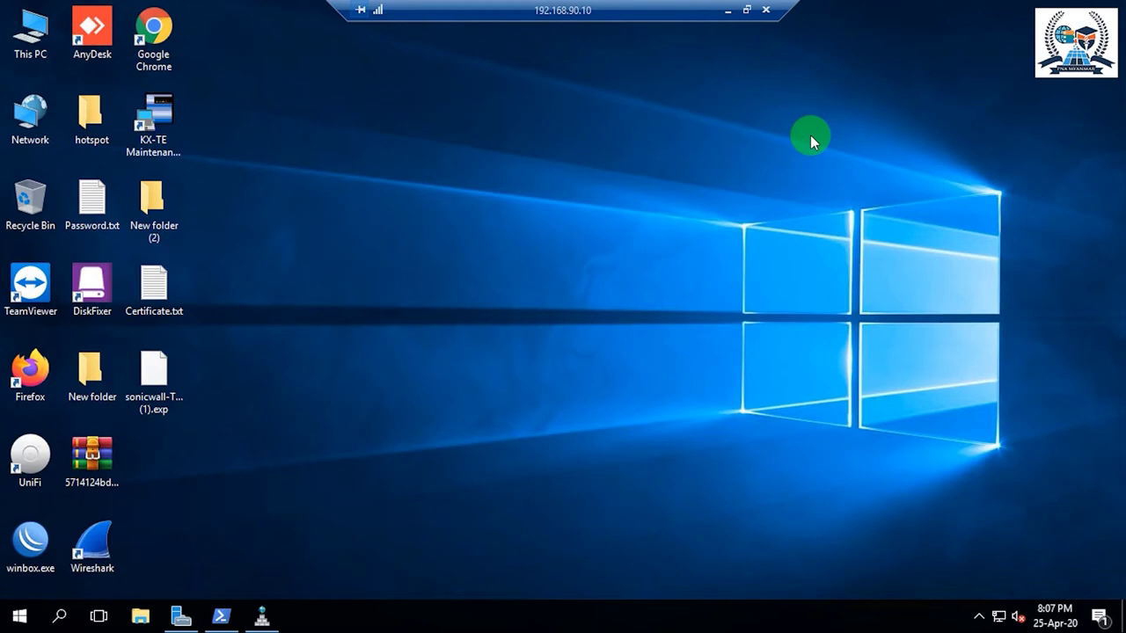
In DNS Manager, start a new forward lookup zone replicated to all DNS servers on domain controllers in the myport.com domain
{"action": "left_click", "coordinate": [261, 613]}
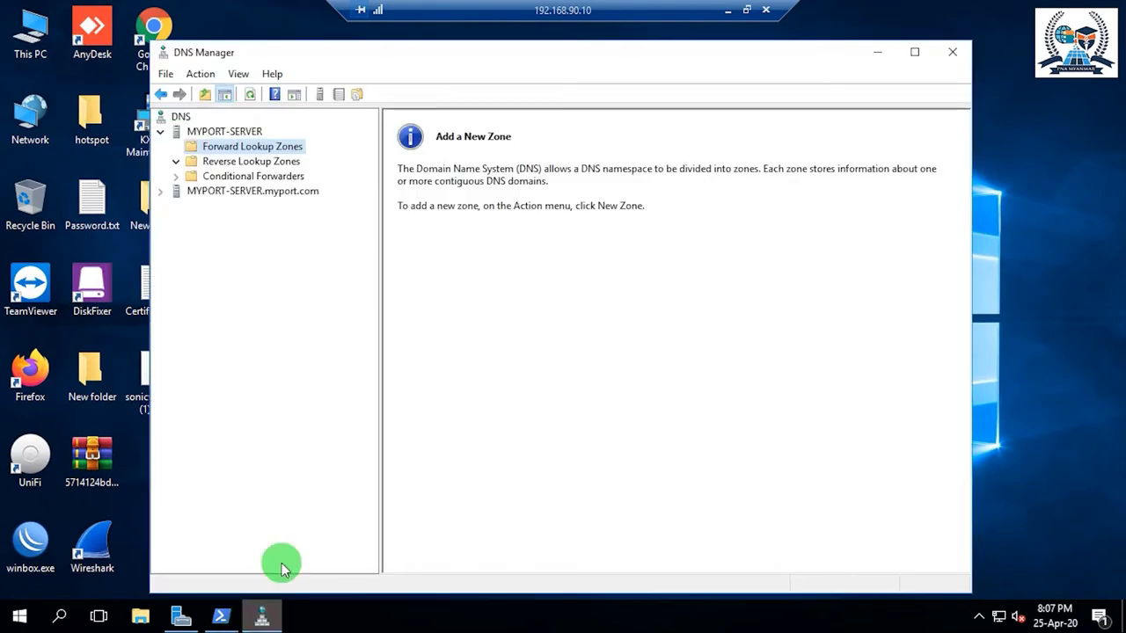
{"action": "right_click", "coordinate": [212, 146]}
{"action": "left_click", "coordinate": [229, 155]}
{"action": "right_click", "coordinate": [209, 150]}
{"action": "left_click", "coordinate": [225, 153]}
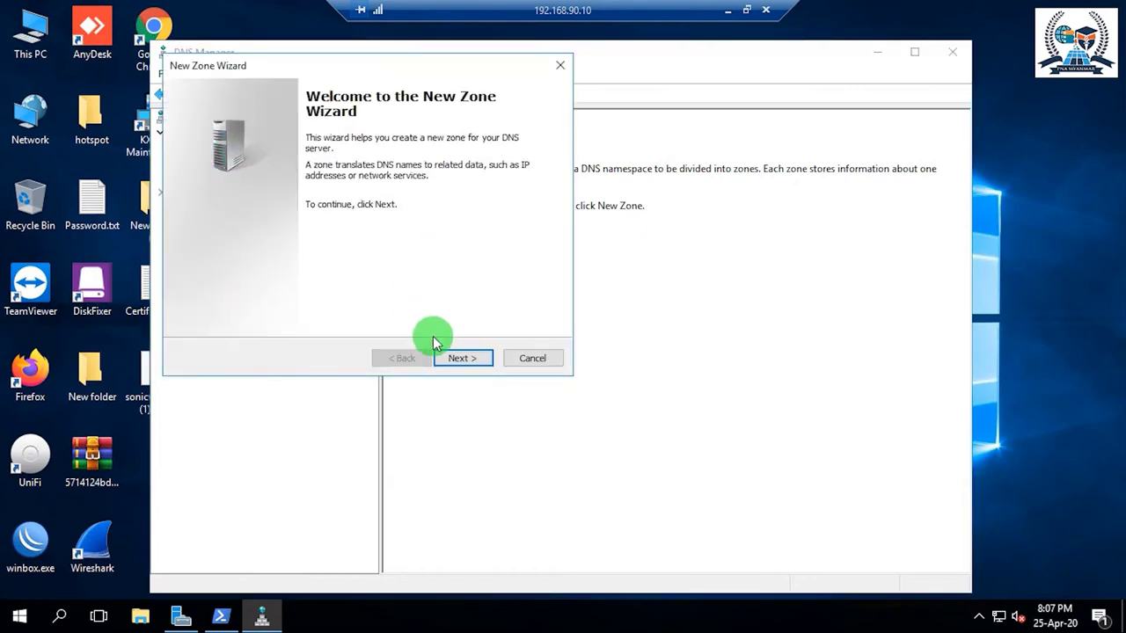
{"action": "left_click", "coordinate": [453, 355]}
{"action": "left_click", "coordinate": [454, 357]}
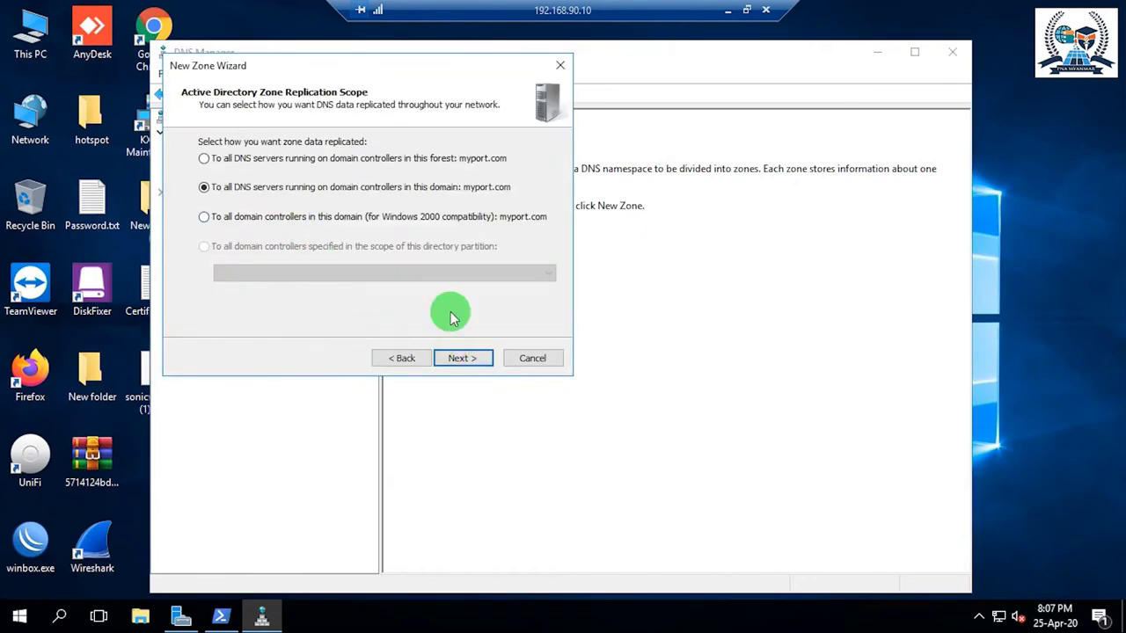
{"action": "left_click", "coordinate": [466, 357]}
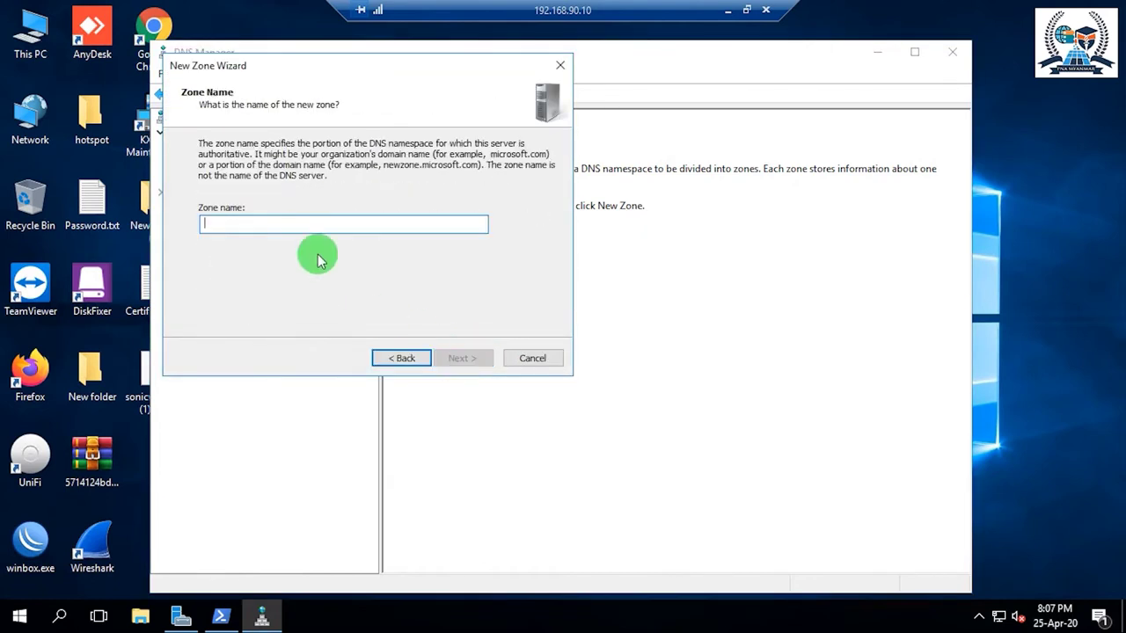
Name the forward zone pnamyanmar.com, allow only secure dynamic updates, and finish creating it, opening its records
{"action": "type", "text": "m"}
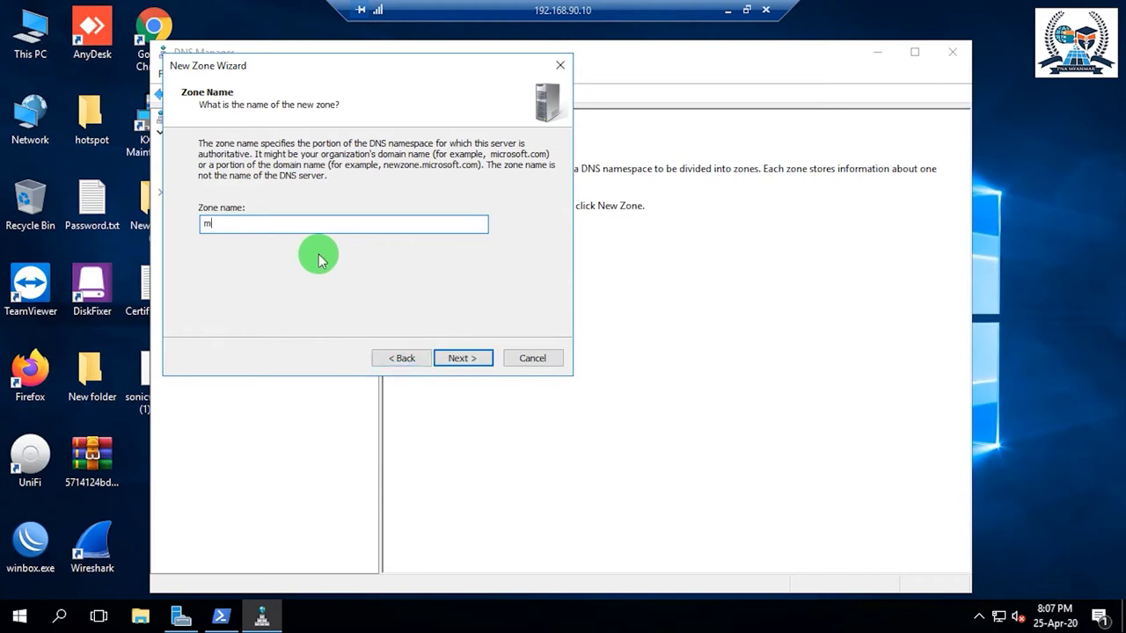
{"action": "key", "text": "BackSpace"}
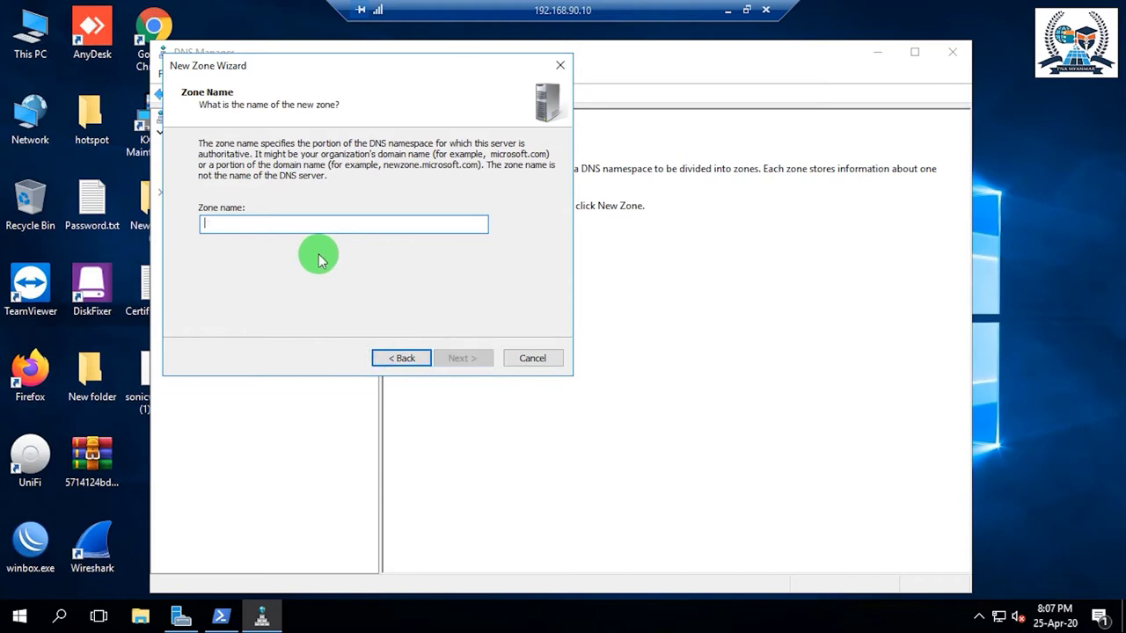
{"action": "type", "text": "pnamyanmar.com"}
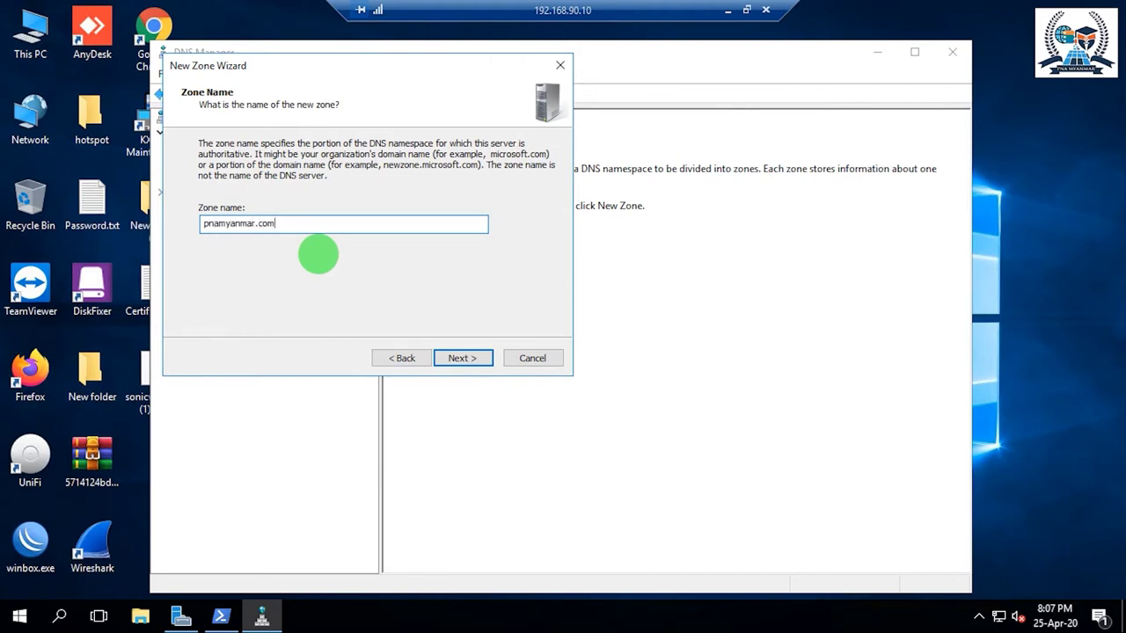
{"action": "left_click", "coordinate": [464, 356]}
{"action": "left_click", "coordinate": [221, 291]}
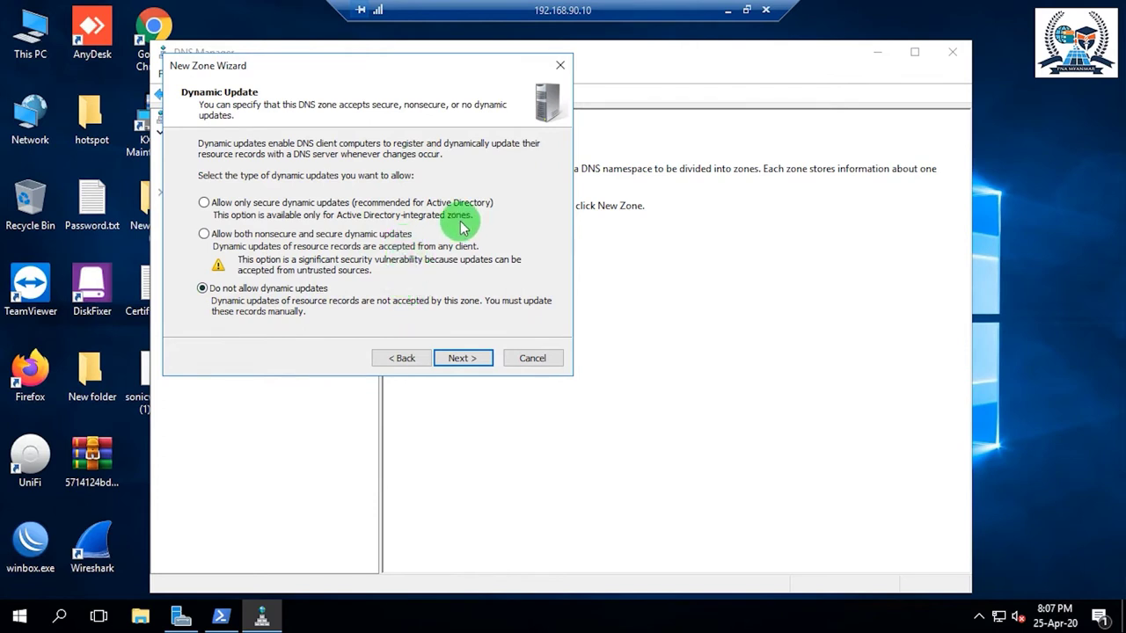
{"action": "left_click", "coordinate": [203, 203]}
{"action": "left_click", "coordinate": [454, 358]}
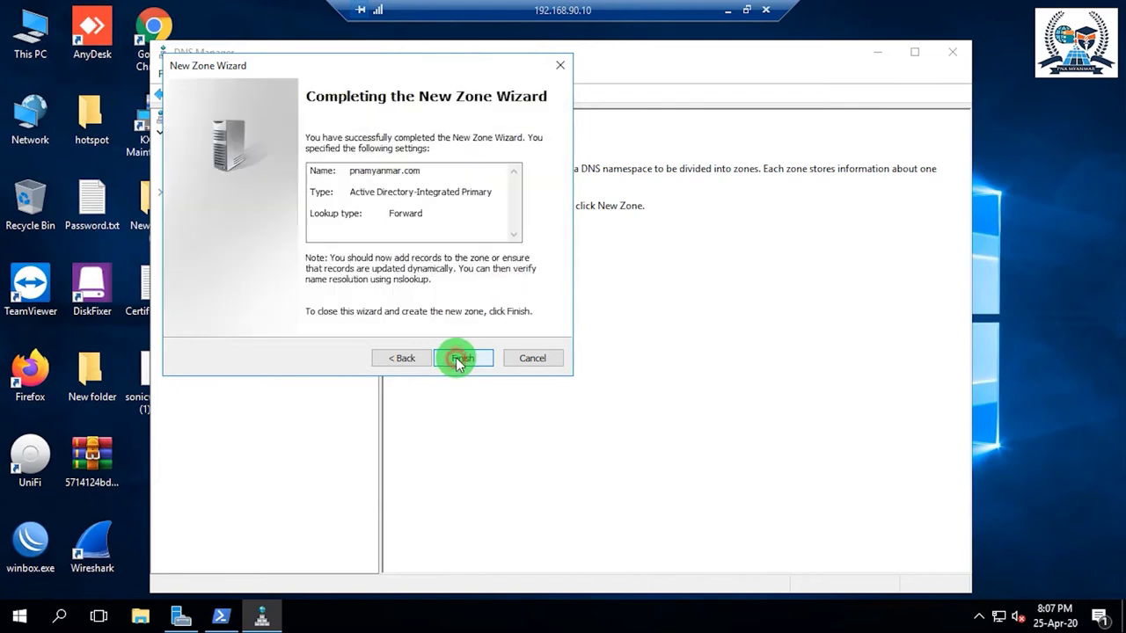
{"action": "left_click", "coordinate": [470, 356]}
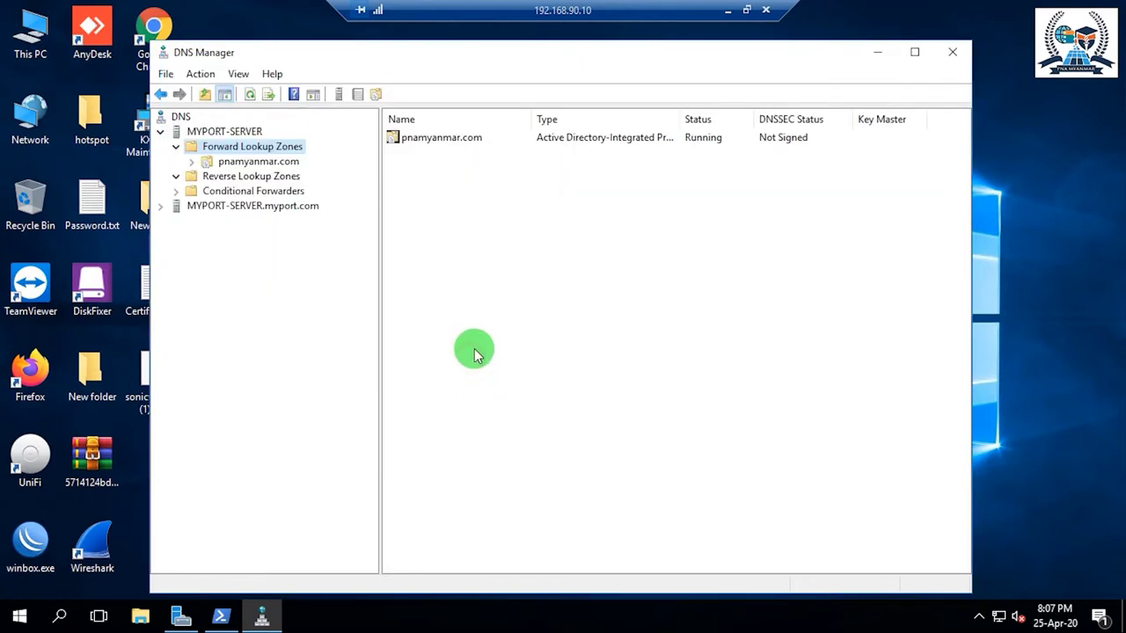
{"action": "left_click", "coordinate": [206, 162]}
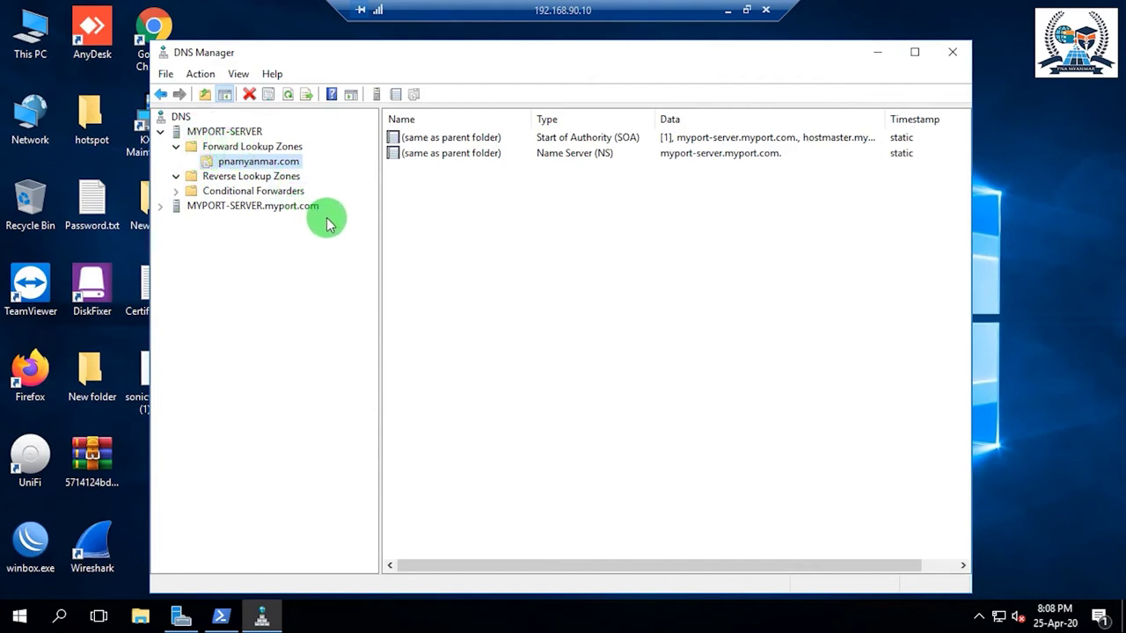
Start a new IPv4 reverse lookup zone replicated to all DNS servers on domain controllers in the myport.com domain
{"action": "right_click", "coordinate": [221, 176]}
{"action": "left_click", "coordinate": [254, 185]}
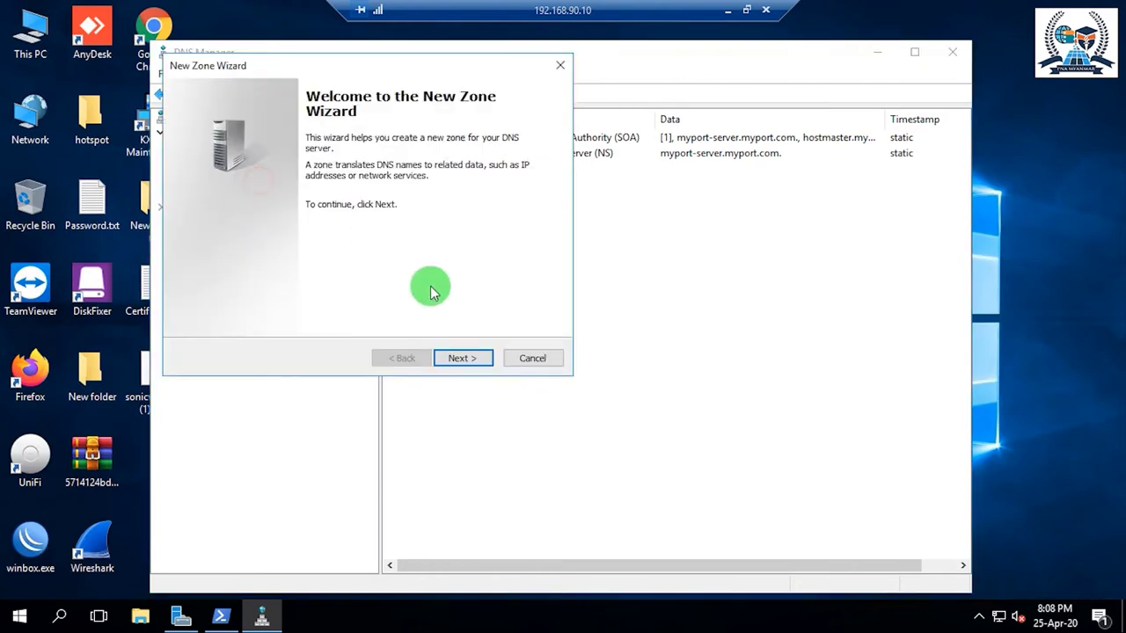
{"action": "left_click", "coordinate": [464, 359]}
{"action": "left_click", "coordinate": [463, 359]}
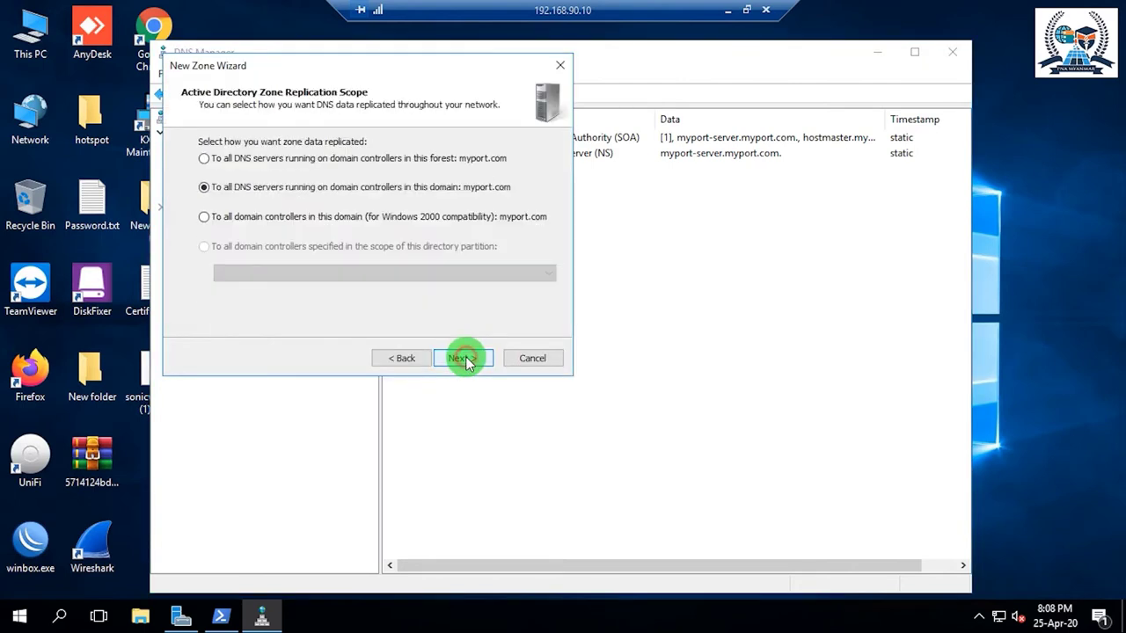
{"action": "left_click", "coordinate": [460, 357]}
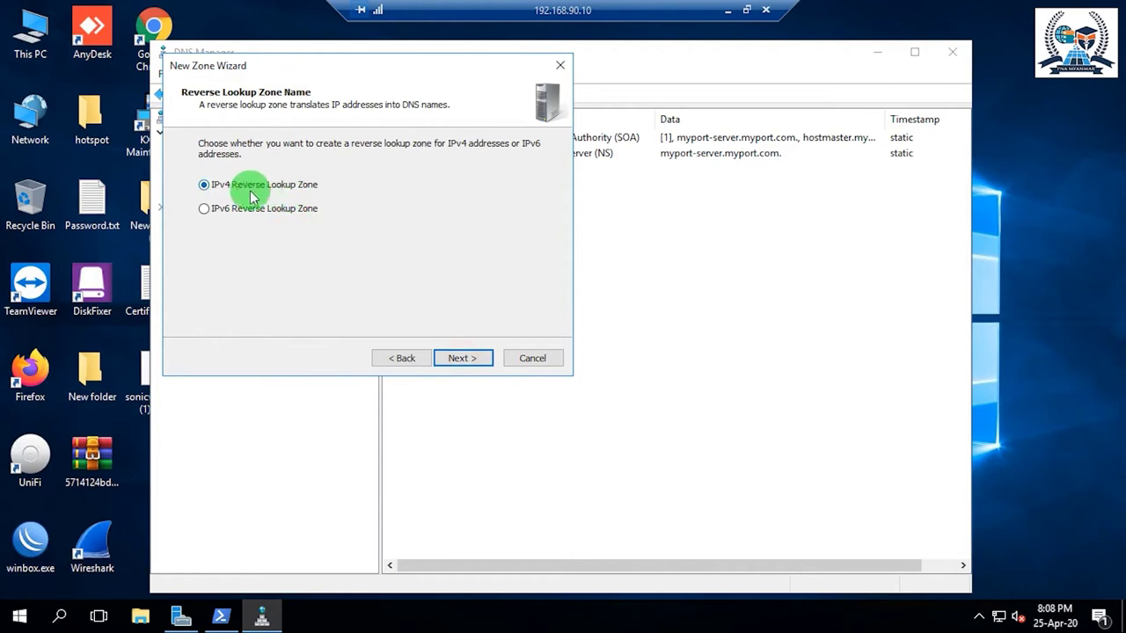
{"action": "left_click", "coordinate": [437, 347]}
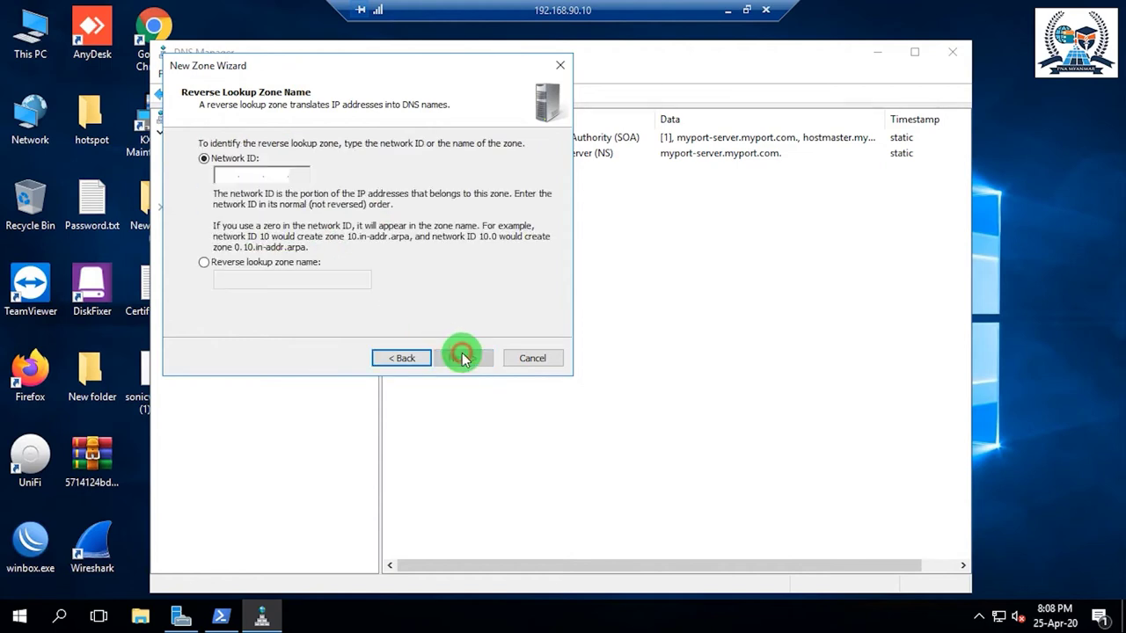
Set the reverse zone's network ID to 192.168.90, allow only secure dynamic updates, and create the zone, viewing both zones' records
{"action": "left_click", "coordinate": [225, 177]}
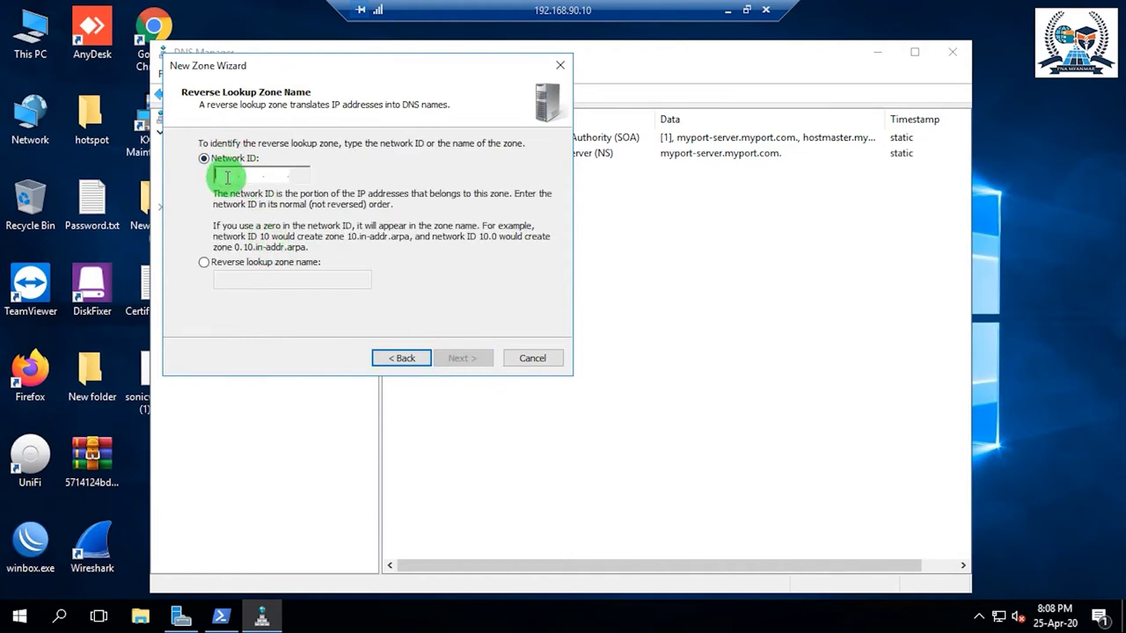
{"action": "type", "text": "192.168.90."}
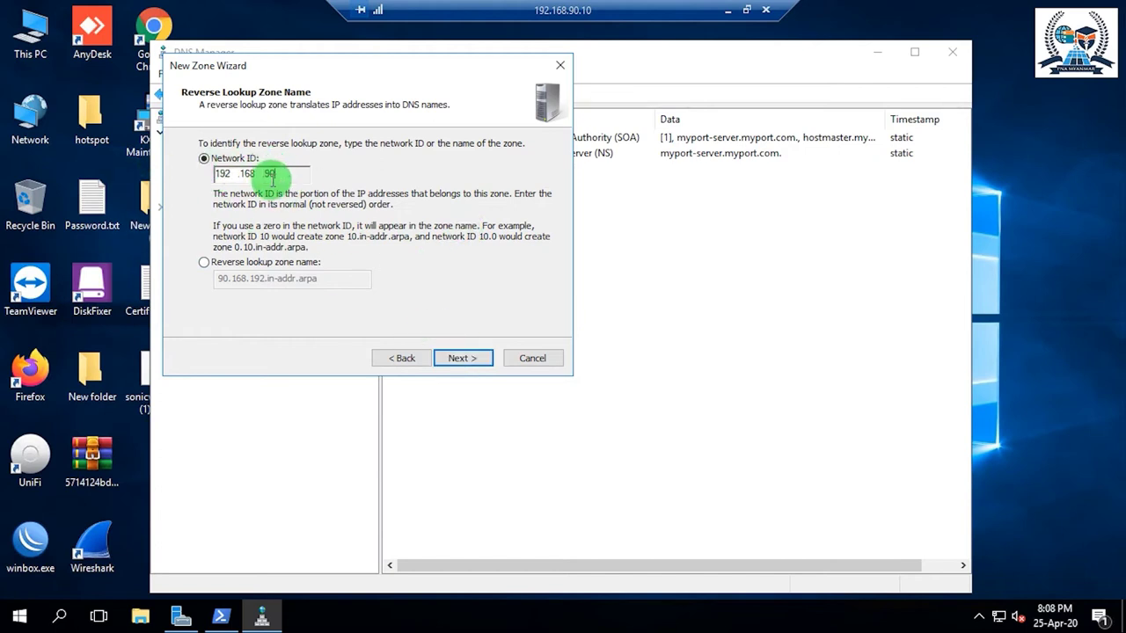
{"action": "double_click", "coordinate": [270, 174]}
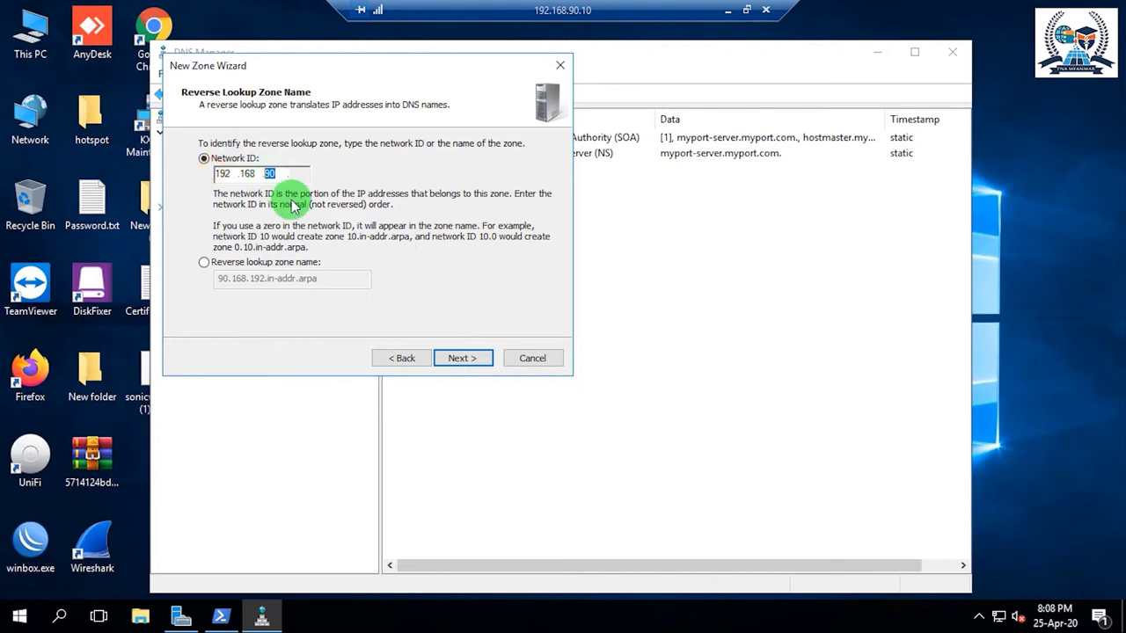
{"action": "left_click", "coordinate": [461, 359]}
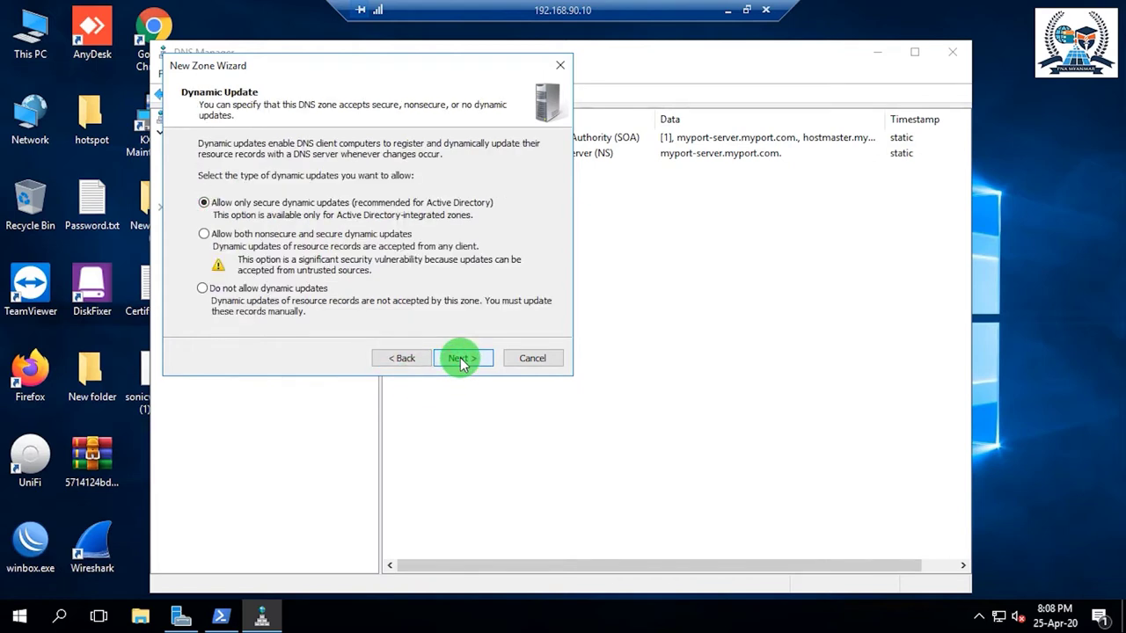
{"action": "left_click", "coordinate": [471, 359]}
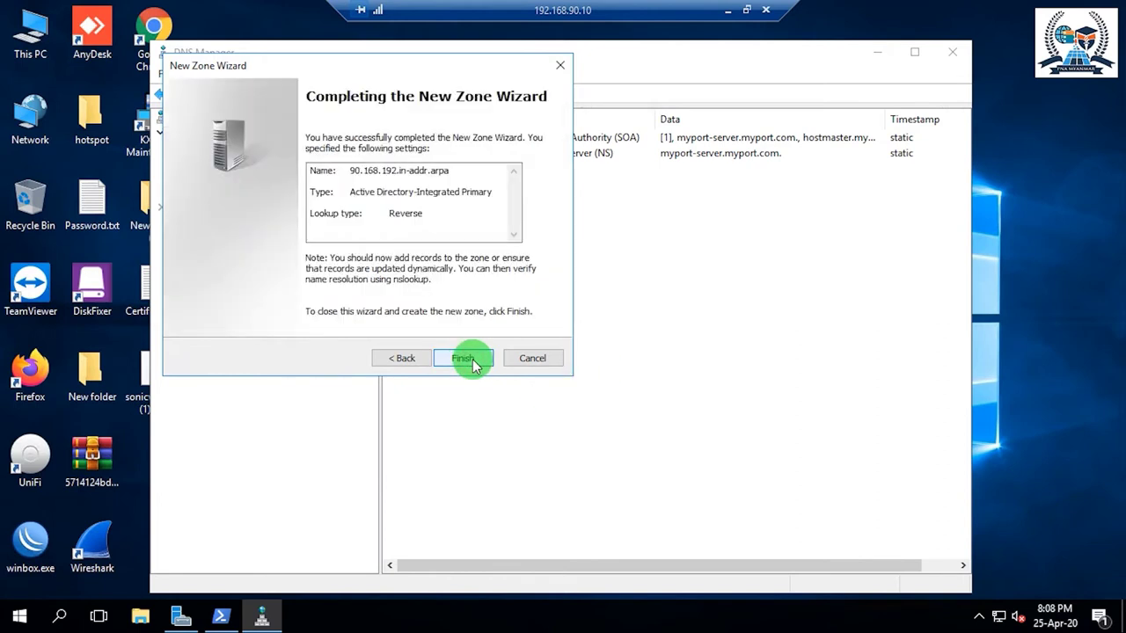
{"action": "left_click", "coordinate": [464, 358]}
{"action": "left_click", "coordinate": [216, 193]}
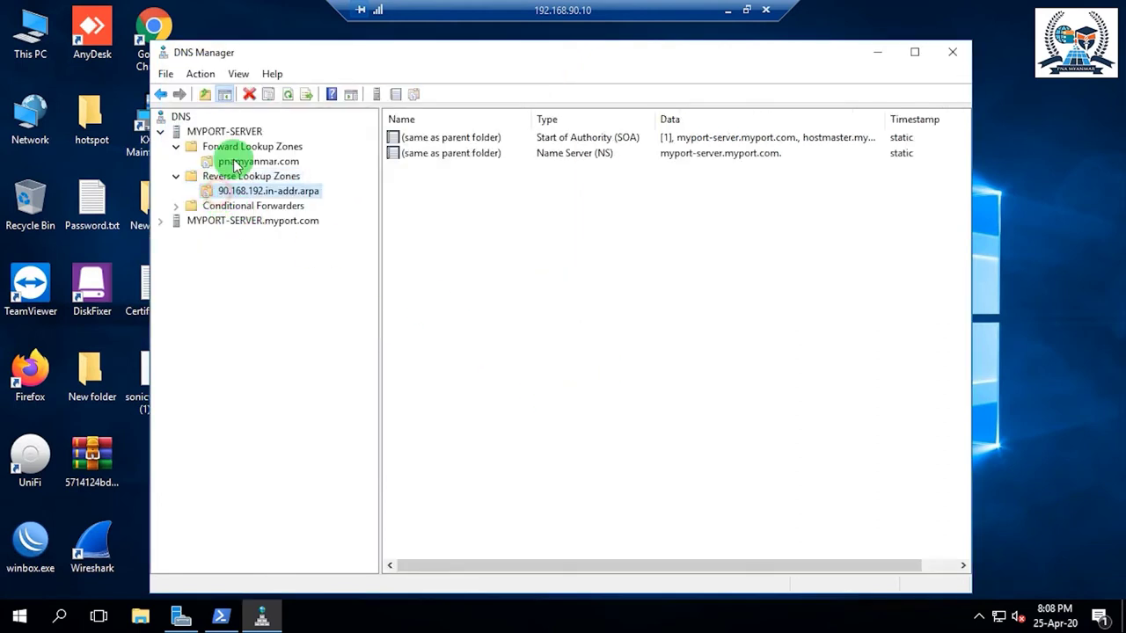
{"action": "left_click", "coordinate": [236, 164]}
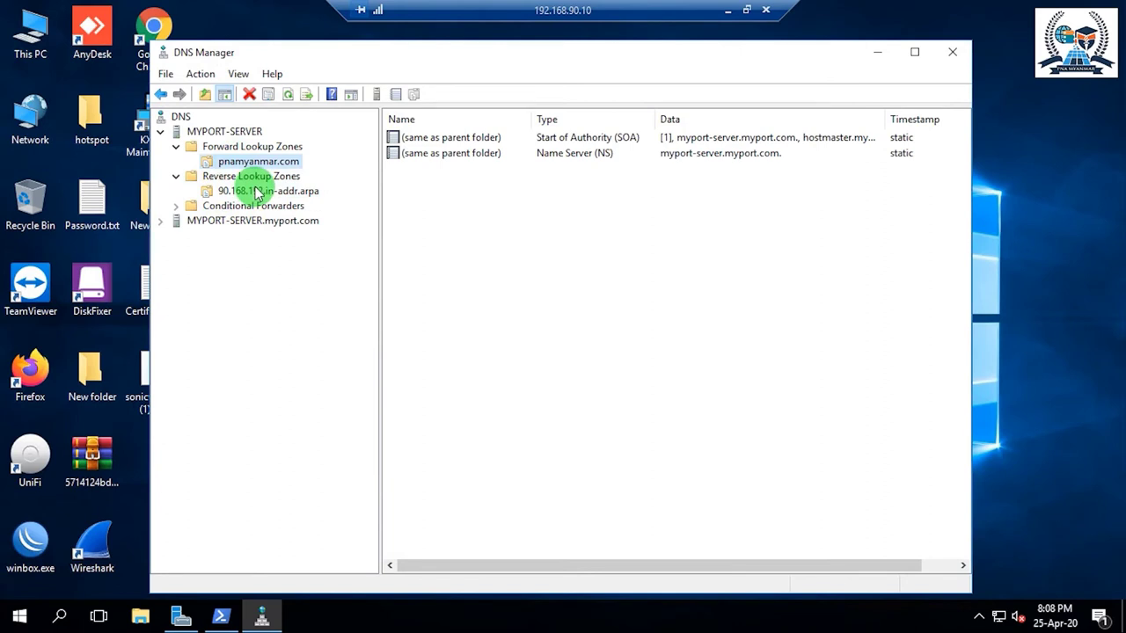
Add a host (A) record named dna with IP address 192.168.90.10 to the pnamyanmar.com forward zone
{"action": "left_click", "coordinate": [256, 193]}
{"action": "left_click", "coordinate": [252, 165]}
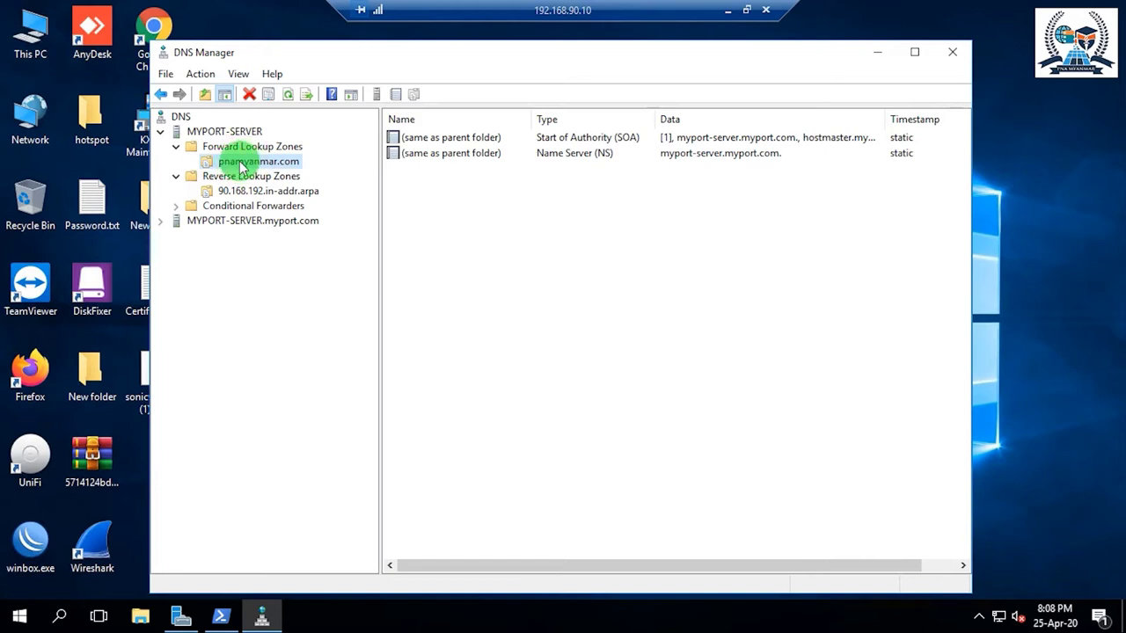
{"action": "right_click", "coordinate": [241, 167]}
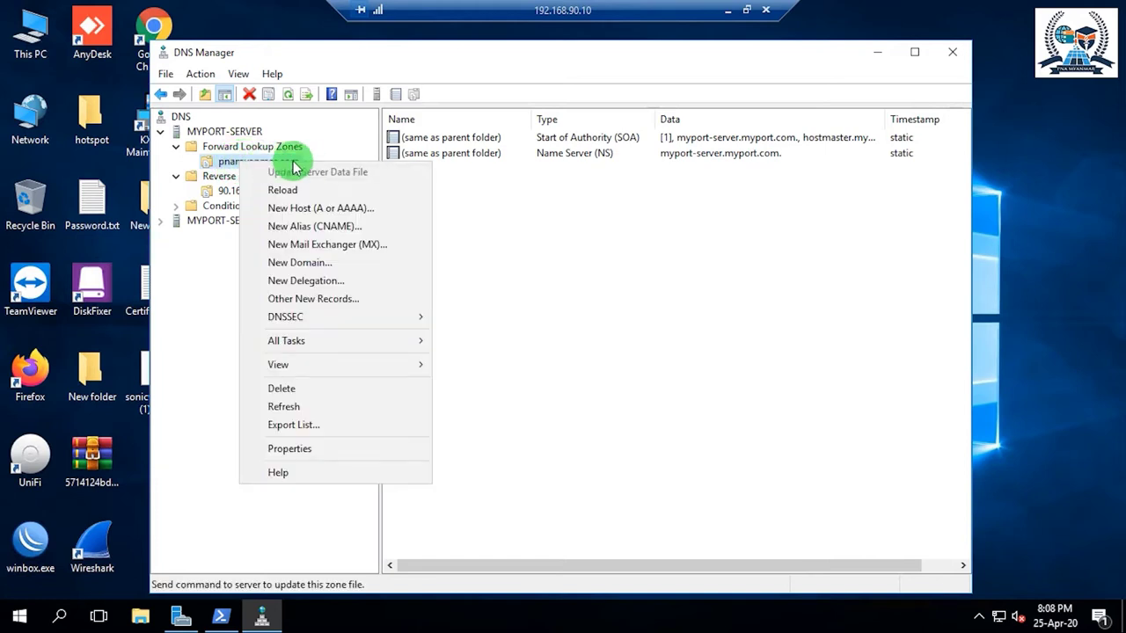
{"action": "right_click", "coordinate": [225, 155]}
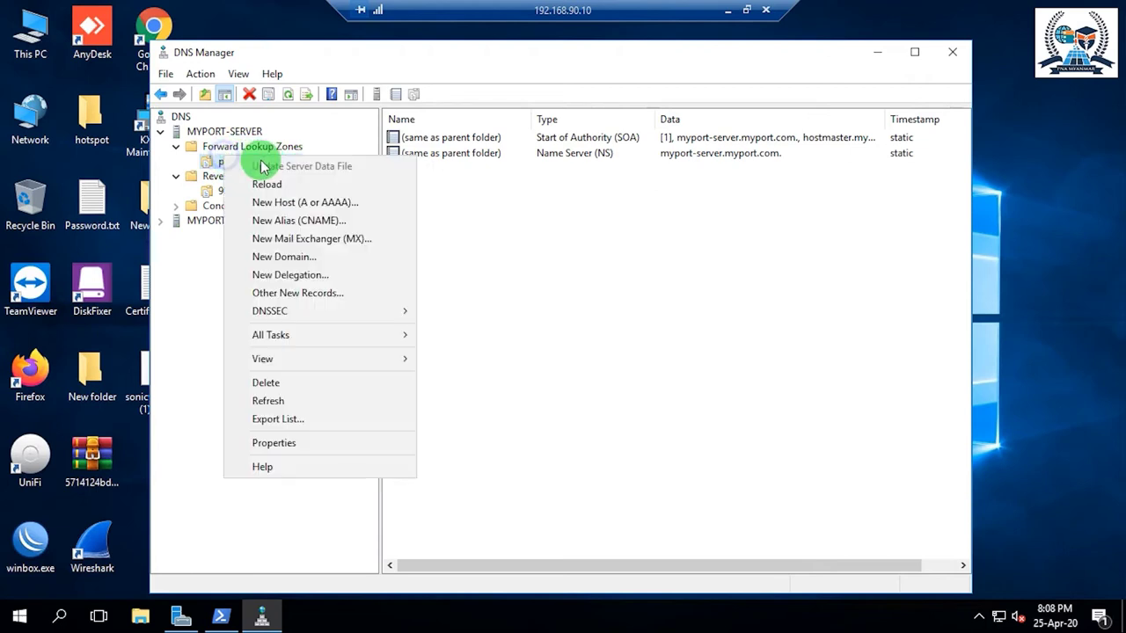
{"action": "left_click", "coordinate": [284, 204]}
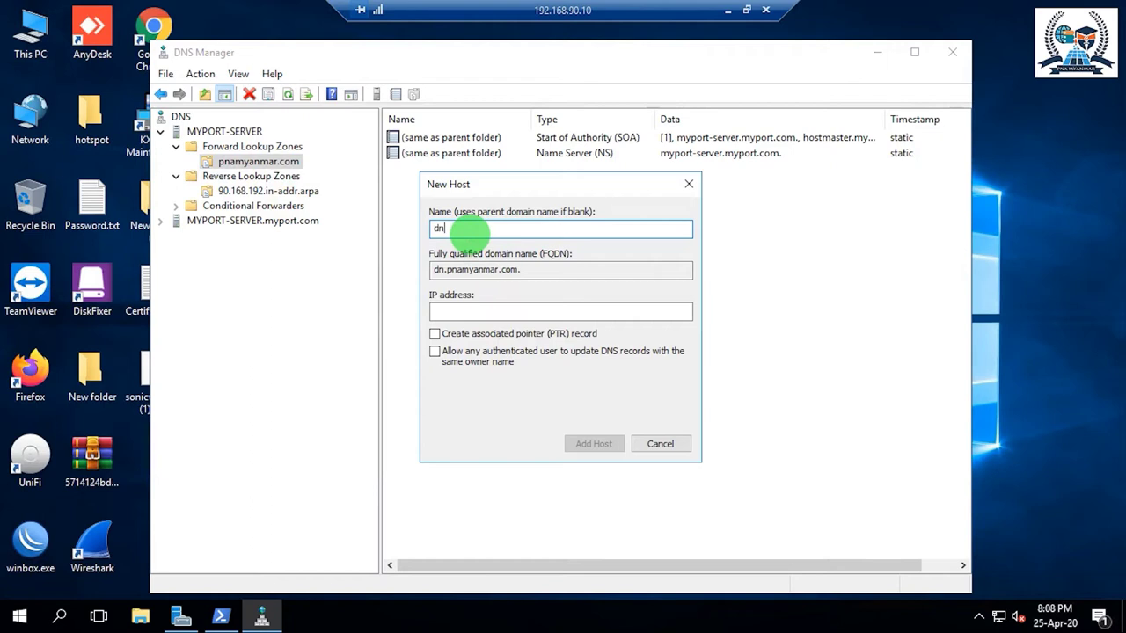
{"action": "type", "text": "dna"}
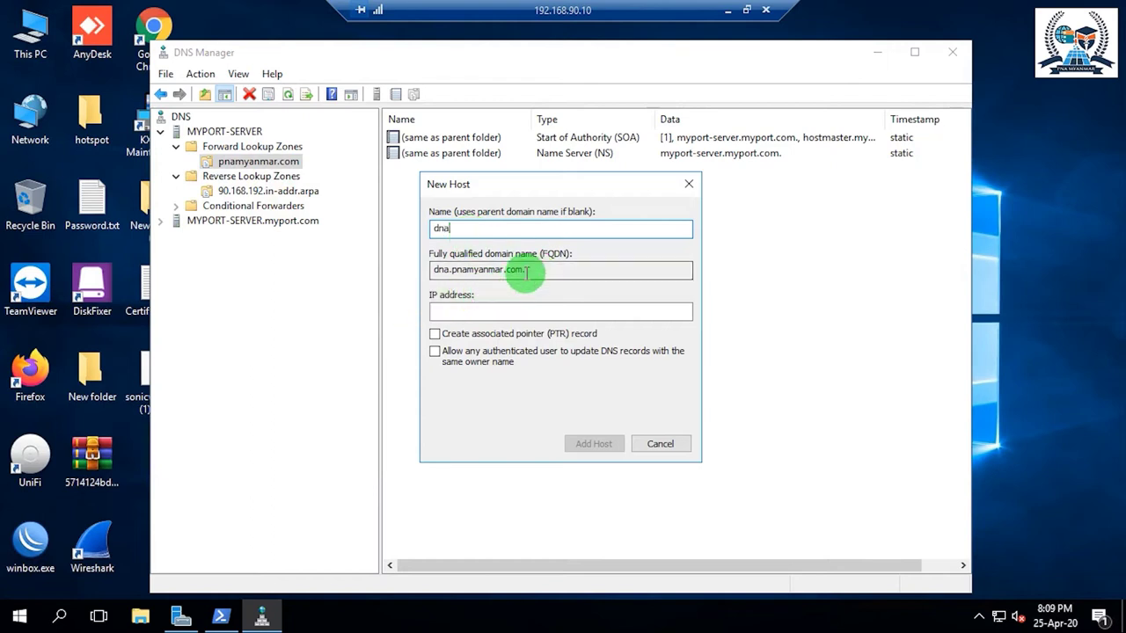
{"action": "left_click", "coordinate": [449, 309]}
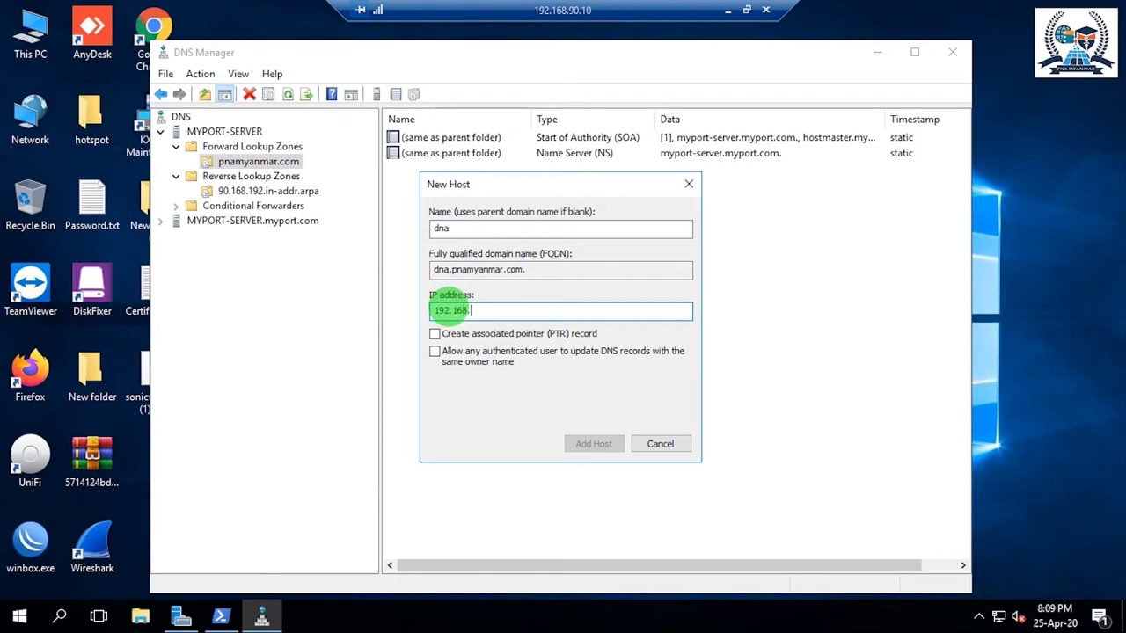
{"action": "type", "text": "192.168.90.10"}
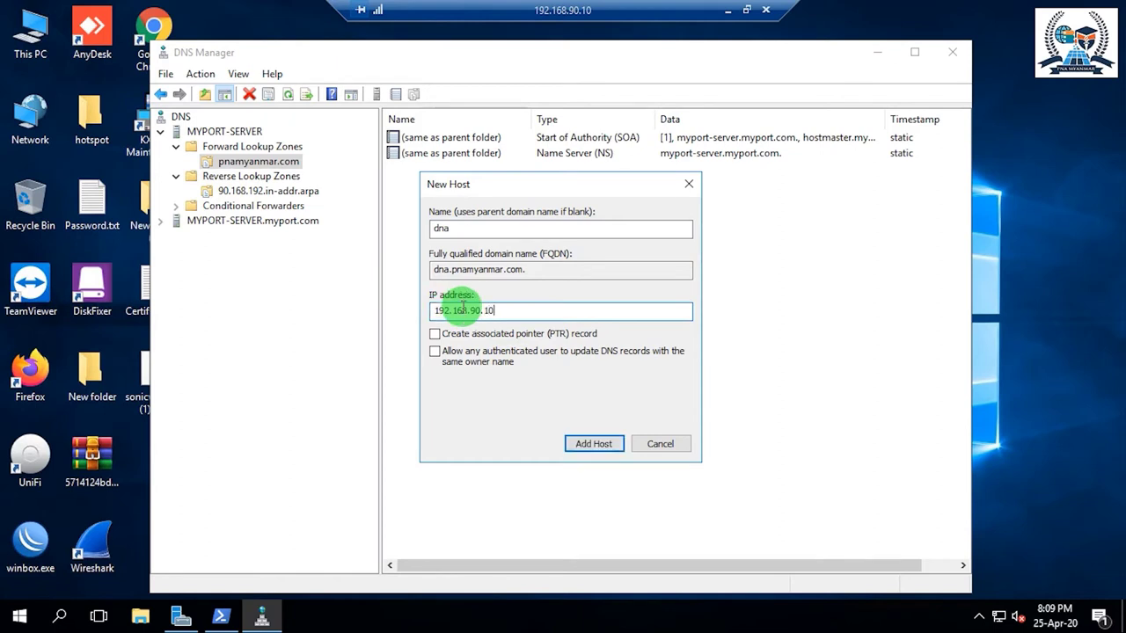
{"action": "left_click", "coordinate": [603, 444]}
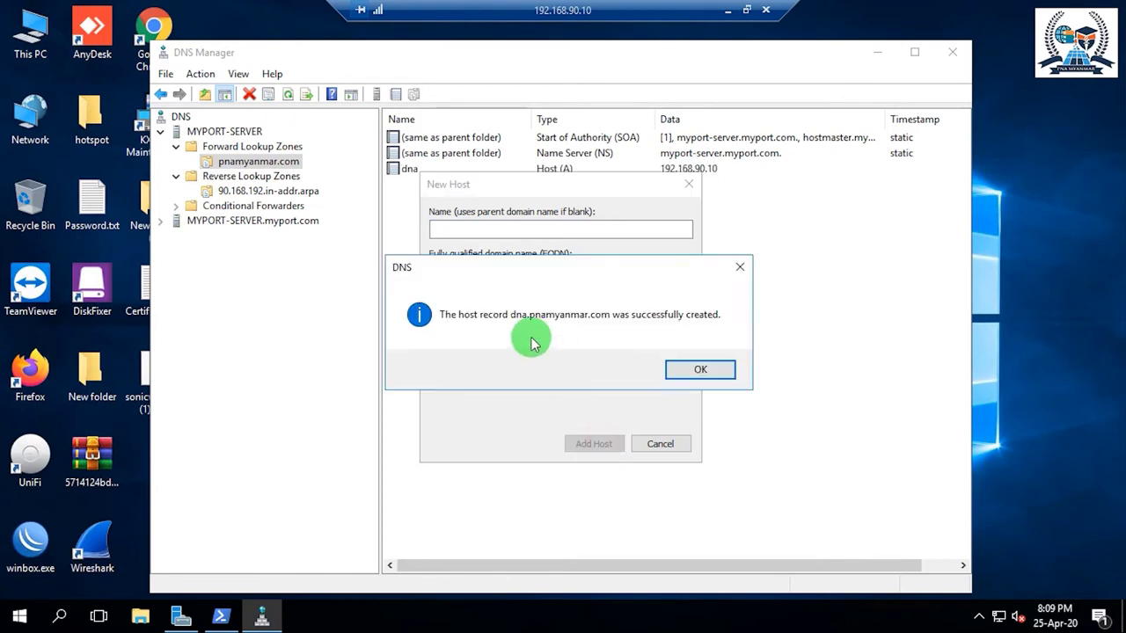
{"action": "left_click", "coordinate": [707, 368]}
{"action": "left_click", "coordinate": [669, 444]}
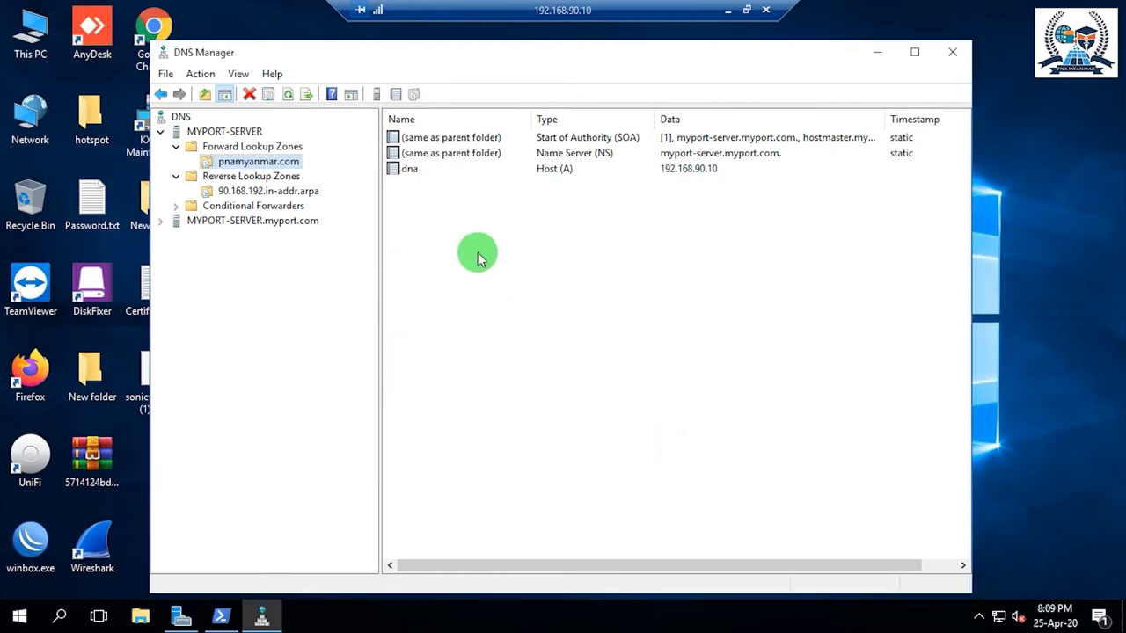
Review the dna host record's properties, including its security permissions and IP address
{"action": "left_click", "coordinate": [430, 174]}
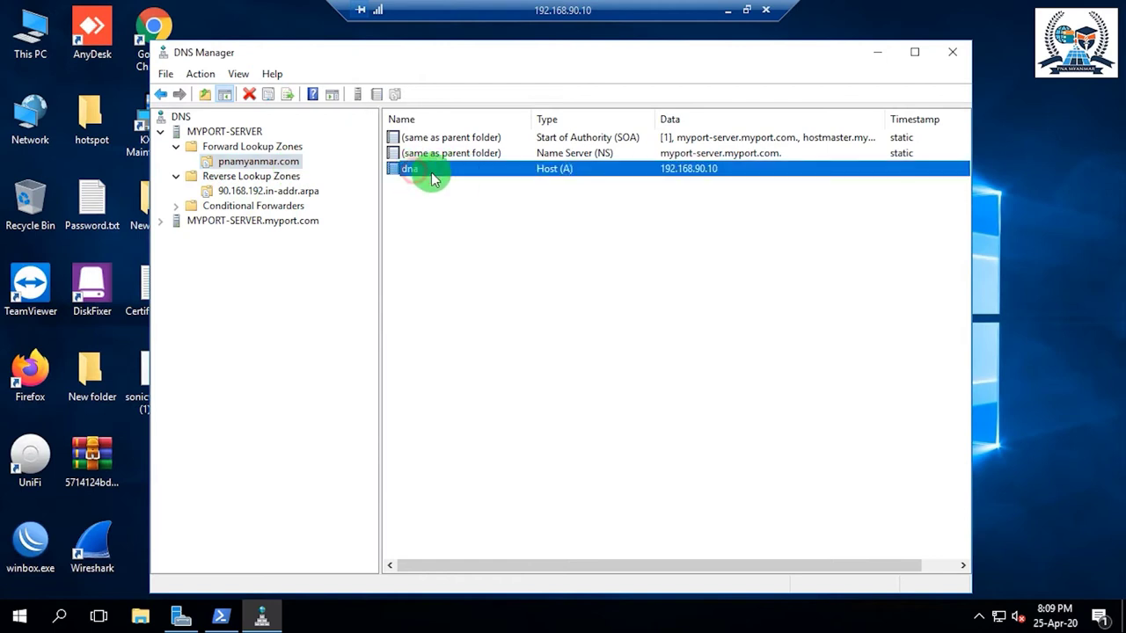
{"action": "right_click", "coordinate": [546, 173]}
{"action": "left_click", "coordinate": [589, 204]}
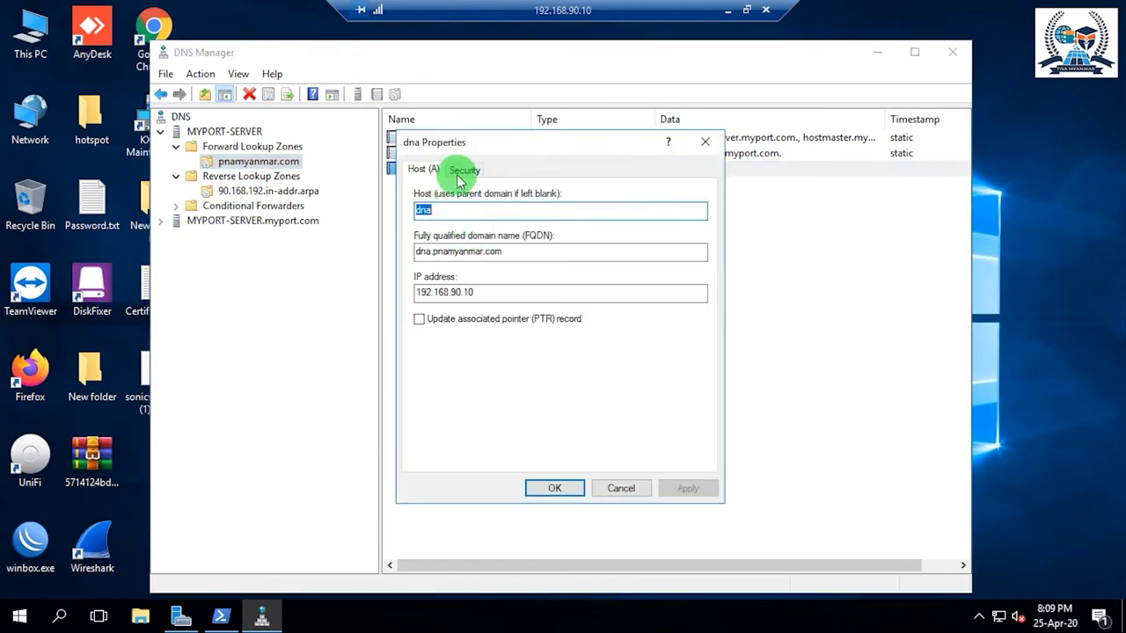
{"action": "left_click", "coordinate": [457, 172]}
{"action": "scroll", "coordinate": [531, 255], "scroll_direction": "down", "scroll_amount": 1}
{"action": "left_click", "coordinate": [515, 248]}
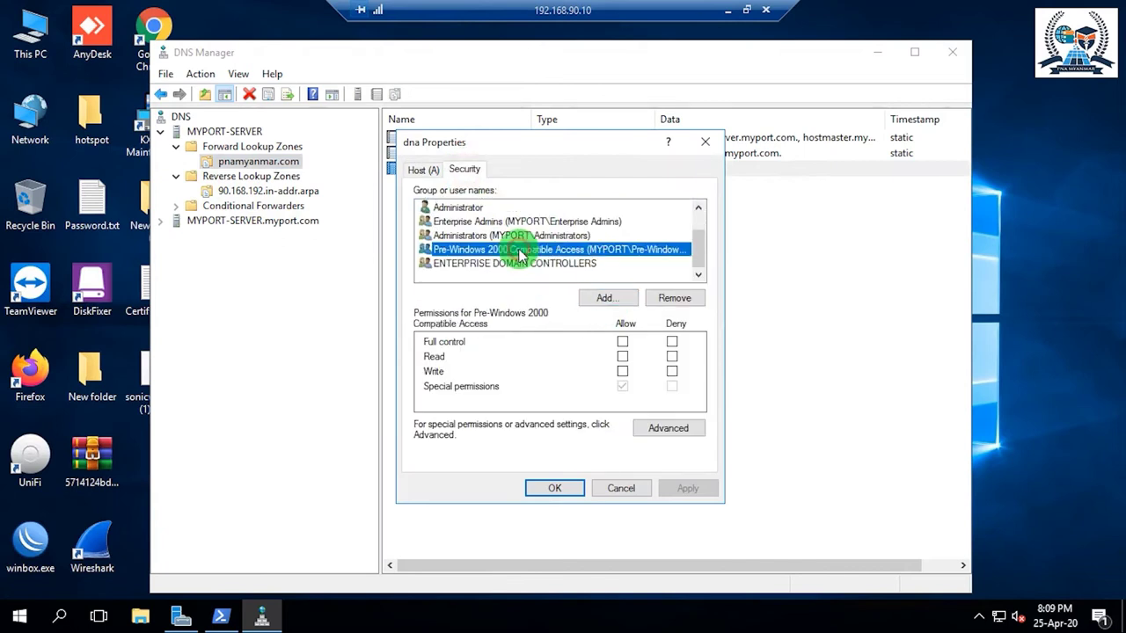
{"action": "left_click", "coordinate": [420, 170]}
{"action": "left_click", "coordinate": [484, 292]}
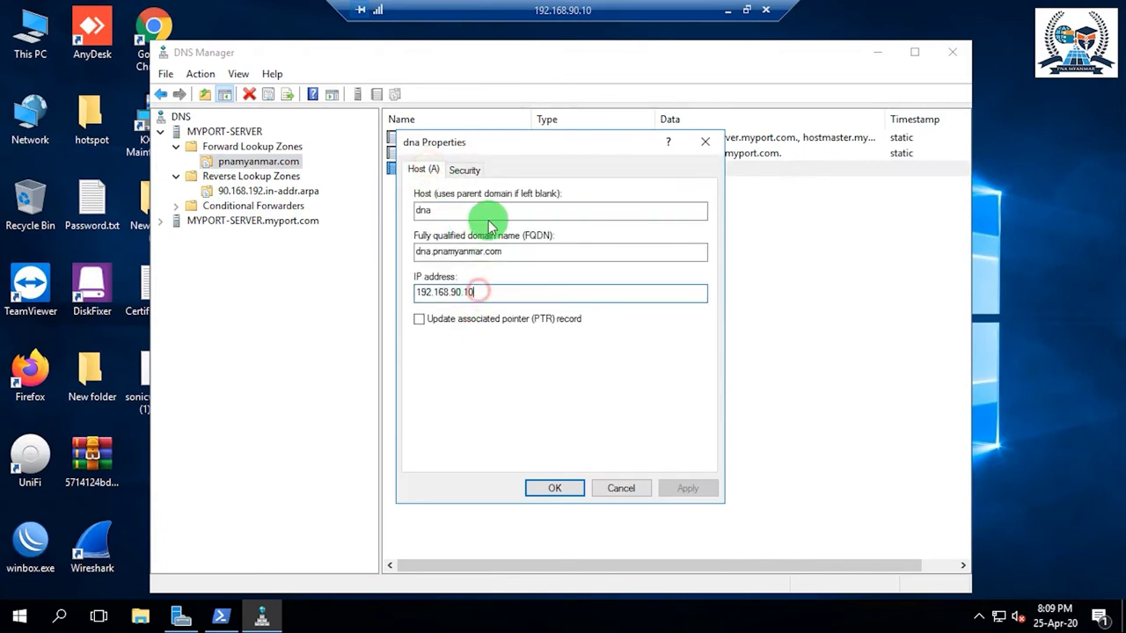
{"action": "left_click", "coordinate": [554, 488]}
Start a new pointer (PTR) record in the 90.168.192.in-addr.arpa zone, entering pnamyanmar.com as host name and clearing it again
{"action": "left_click", "coordinate": [226, 193]}
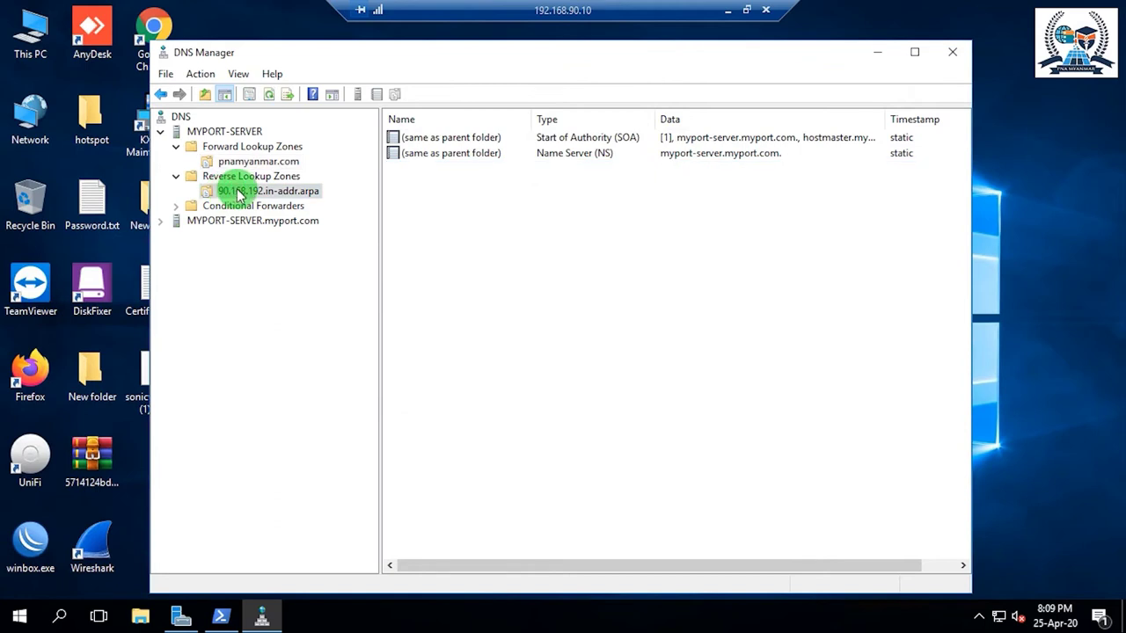
{"action": "right_click", "coordinate": [229, 190]}
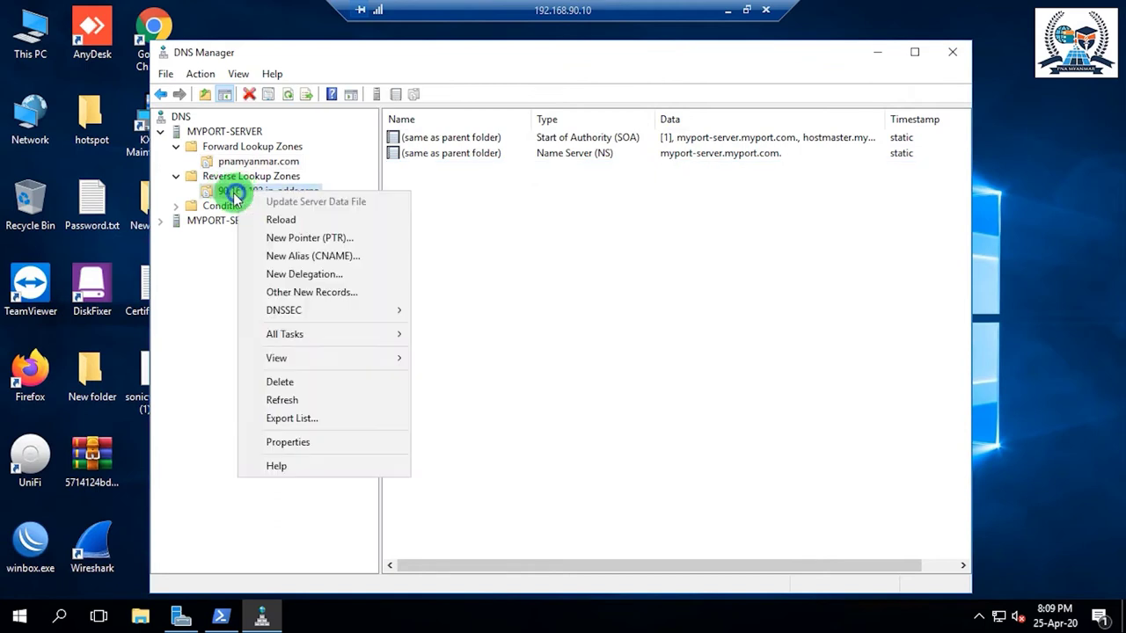
{"action": "left_click", "coordinate": [297, 239]}
{"action": "left_click", "coordinate": [455, 292]}
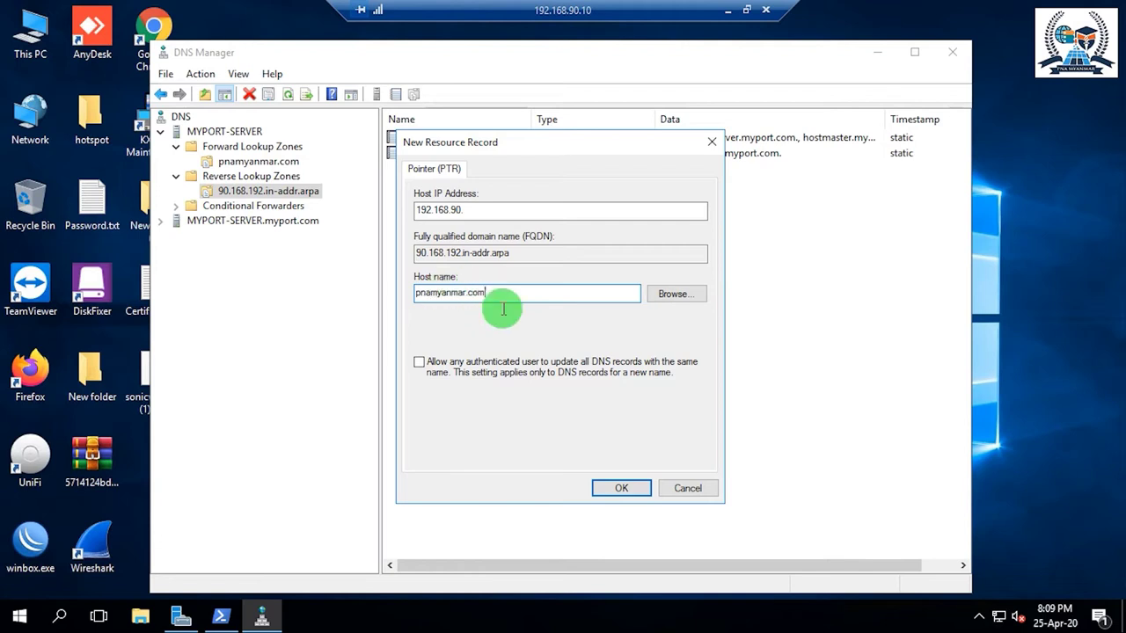
{"action": "left_click_drag", "start_coordinate": [608, 294], "coordinate": [373, 300]}
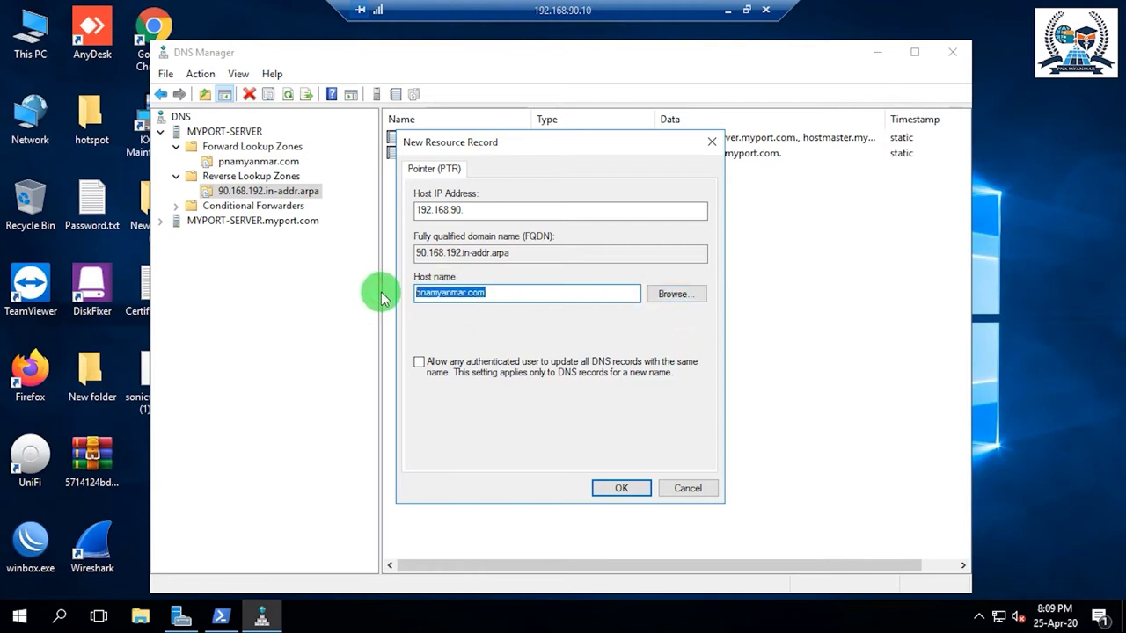
{"action": "key", "text": "BackSpace"}
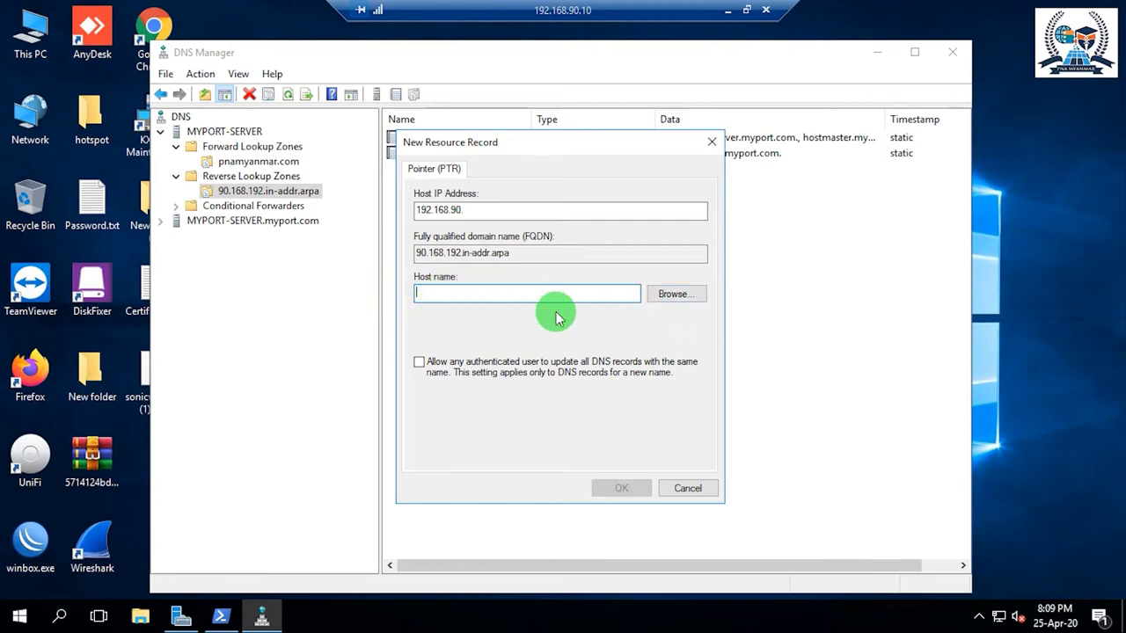
Browse MYPORT-SERVER's forward lookup zones and choose the dna host record in pnamyanmar.com as the pointer's host
{"action": "left_click", "coordinate": [679, 294]}
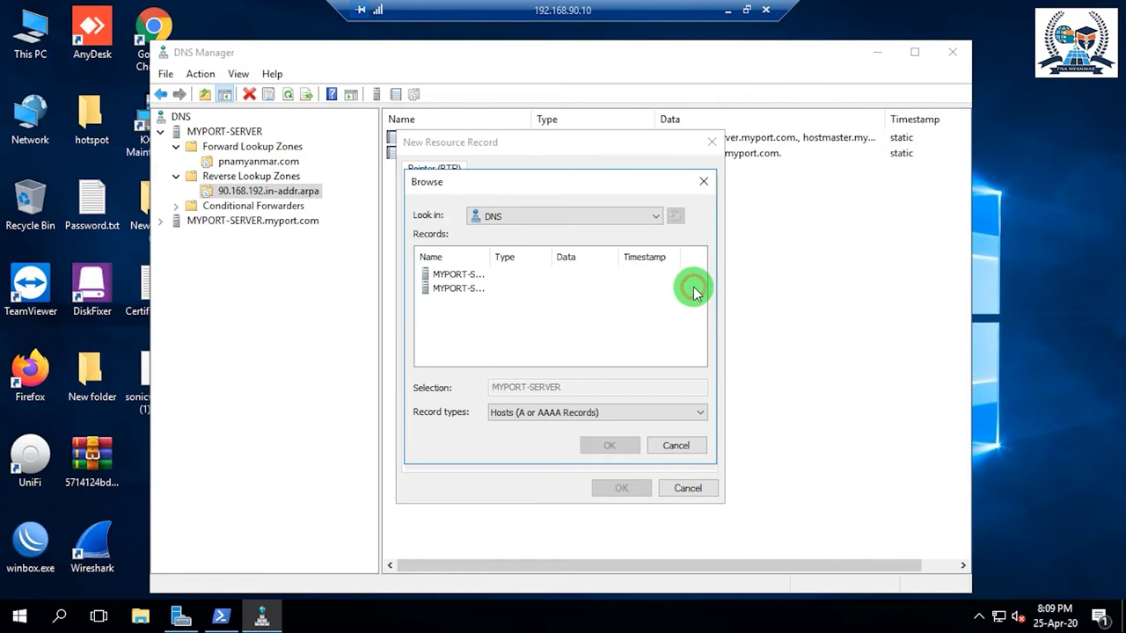
{"action": "left_click", "coordinate": [426, 277]}
{"action": "double_click", "coordinate": [421, 276]}
{"action": "double_click", "coordinate": [427, 271]}
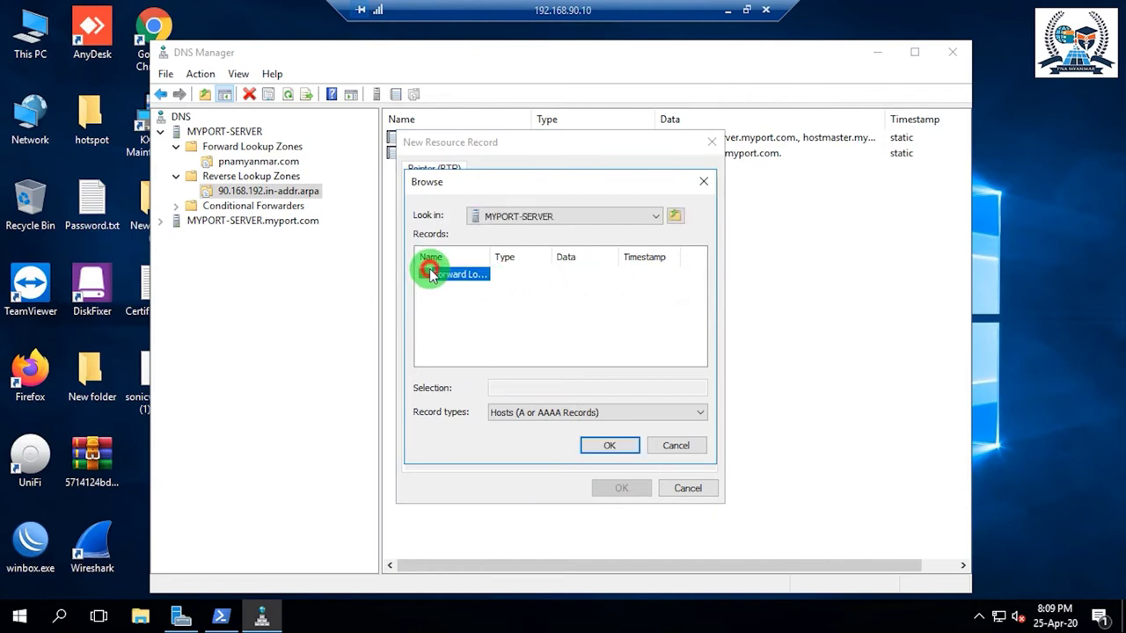
{"action": "left_click", "coordinate": [450, 278]}
{"action": "double_click", "coordinate": [448, 276]}
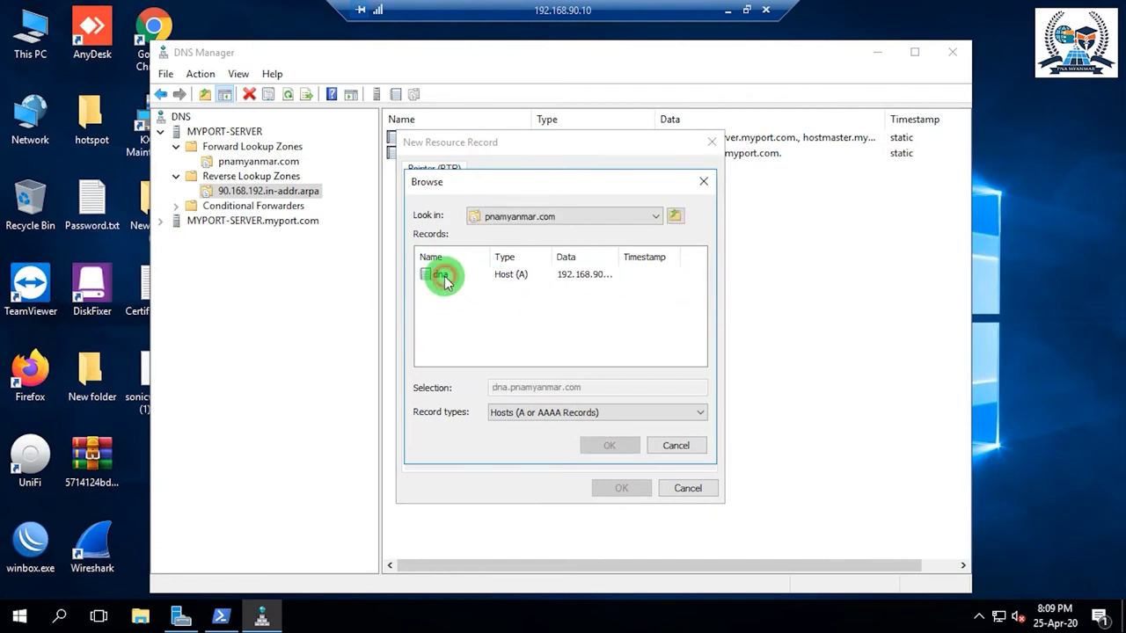
{"action": "left_click", "coordinate": [442, 275]}
{"action": "left_click", "coordinate": [619, 446]}
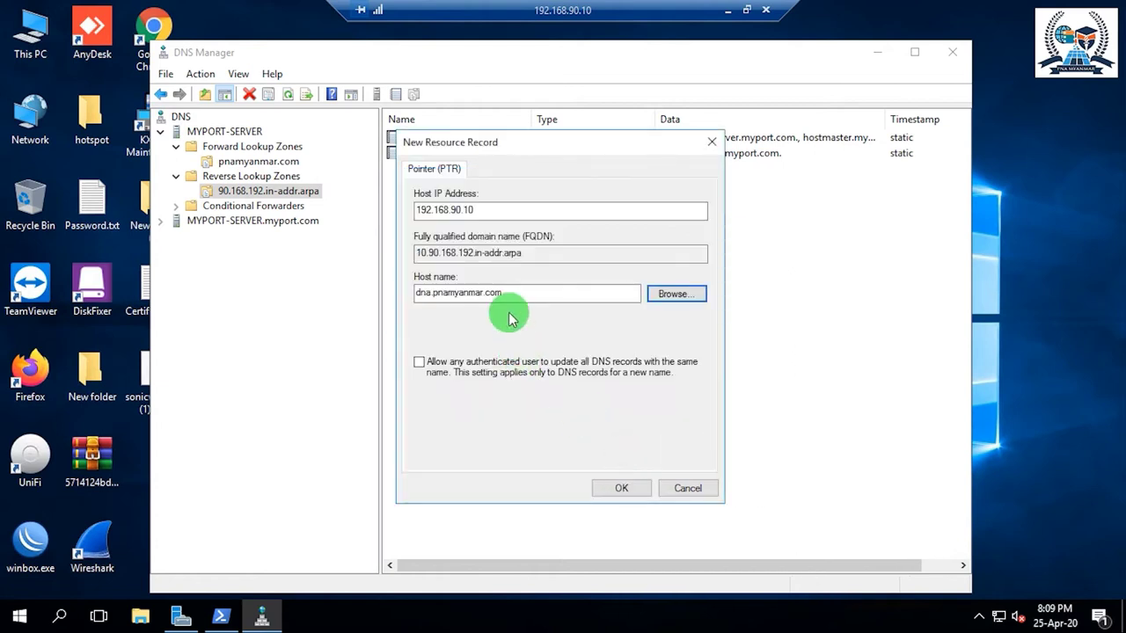
Check the host name dna.pnamyanmar.com and create the pointer record for 192.168.90.10
{"action": "left_click", "coordinate": [470, 294]}
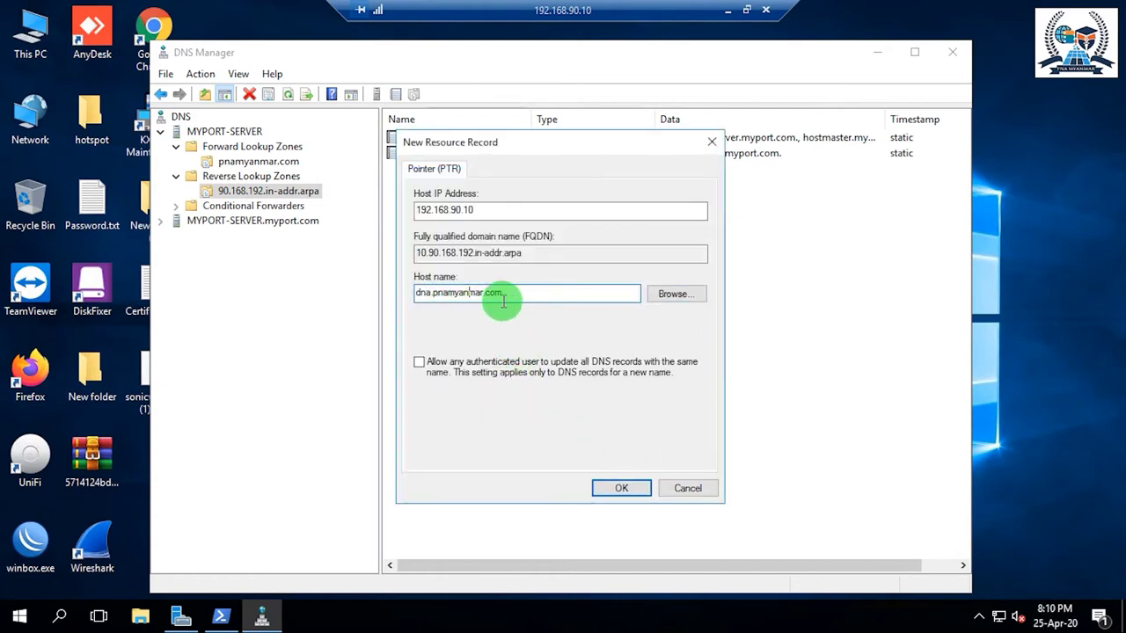
{"action": "left_click_drag", "start_coordinate": [515, 296], "coordinate": [393, 294]}
{"action": "left_click", "coordinate": [580, 295]}
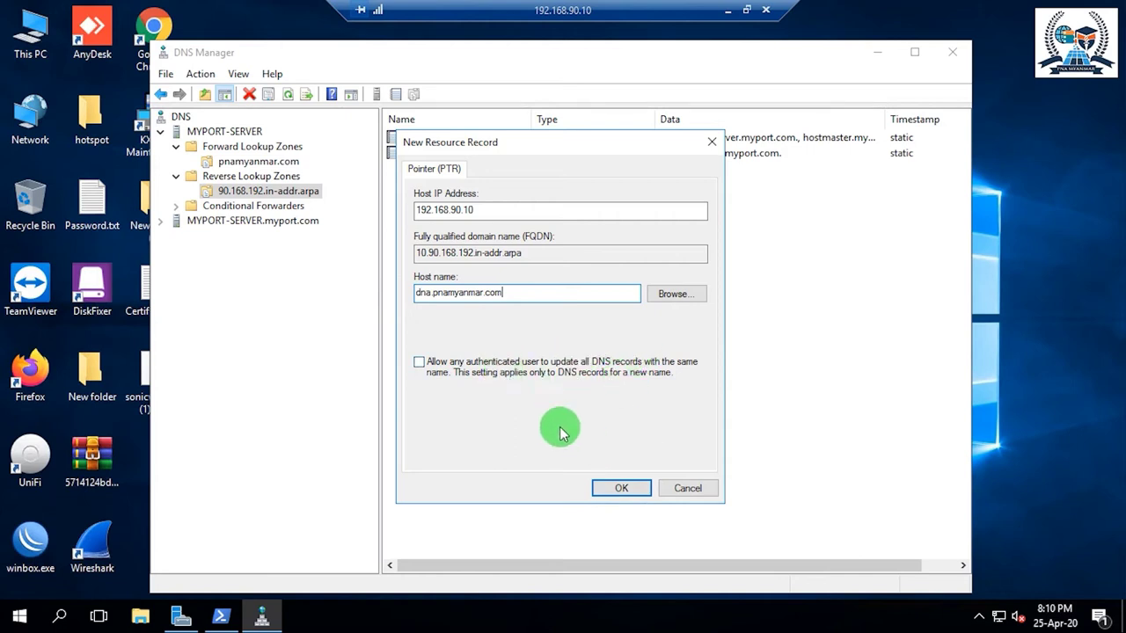
{"action": "left_click", "coordinate": [622, 489]}
{"action": "right_click", "coordinate": [481, 218]}
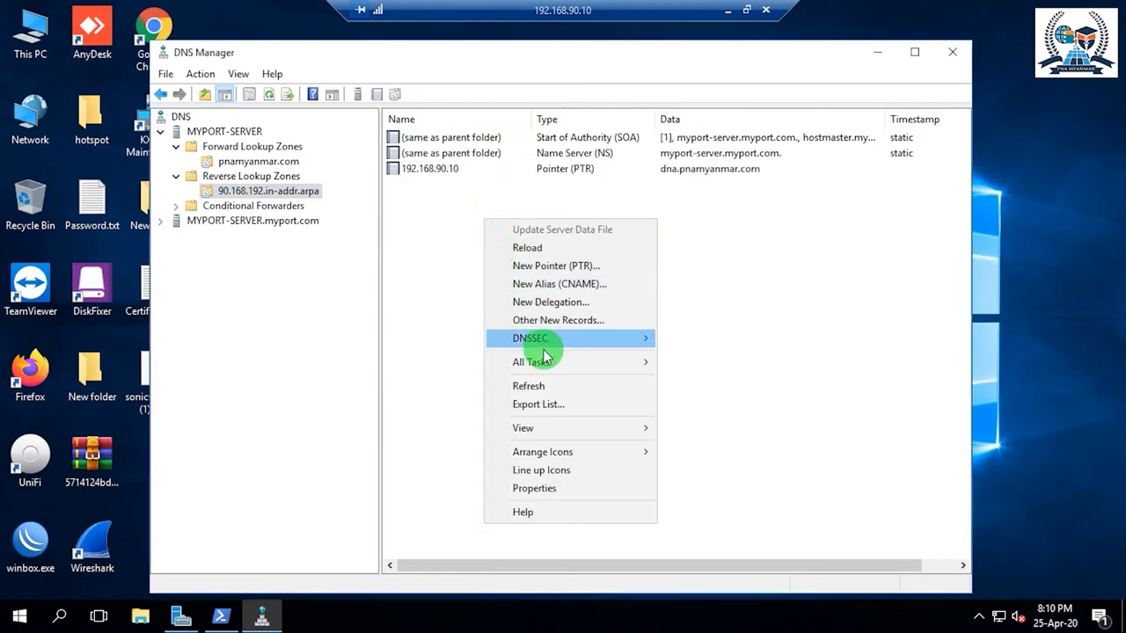
{"action": "left_click", "coordinate": [441, 286]}
Open a Command Prompt and use nslookup to query pnamyanmar.com and dns.pnamyanmar.com
{"action": "key", "text": "super+r"}
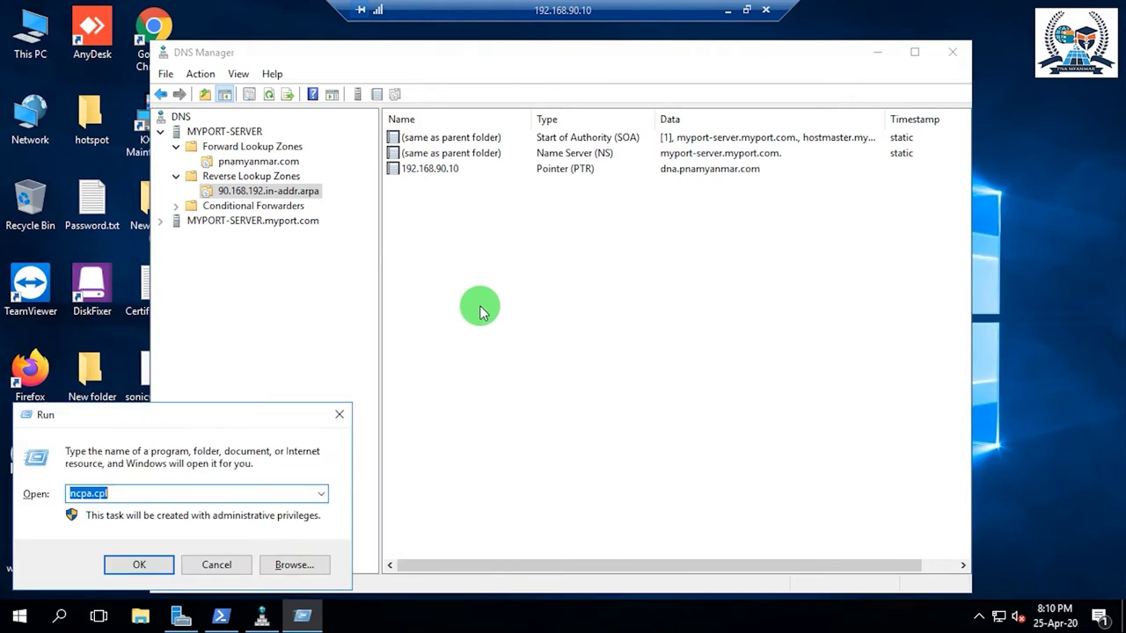
{"action": "key", "text": "Return"}
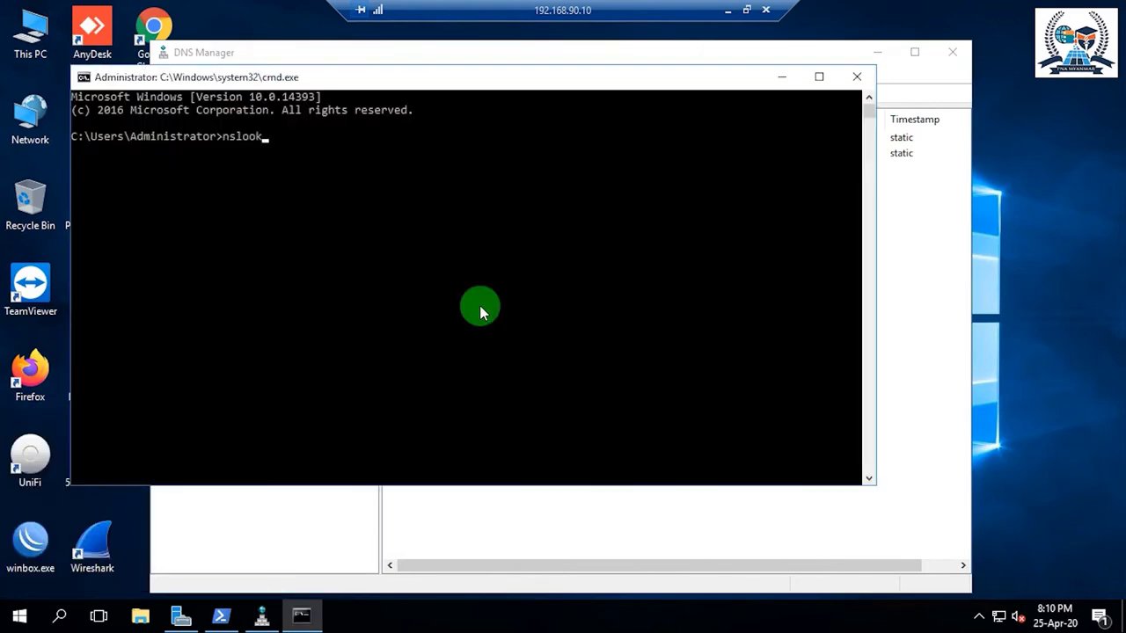
{"action": "type", "text": "nslookup"}
{"action": "key", "text": "Return"}
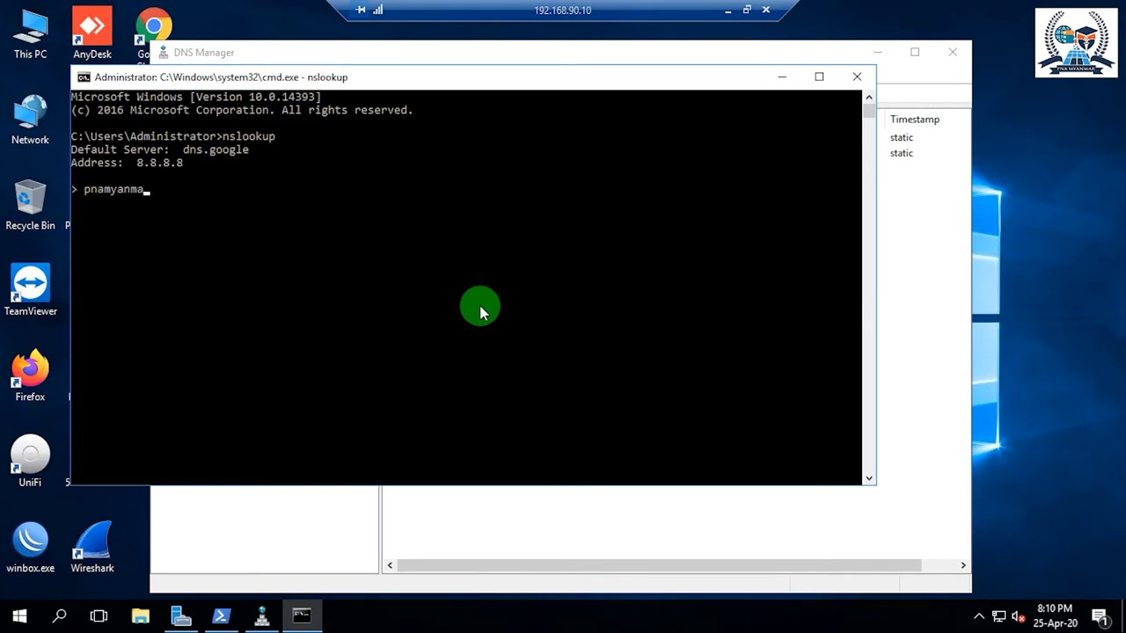
{"action": "key", "text": "Return"}
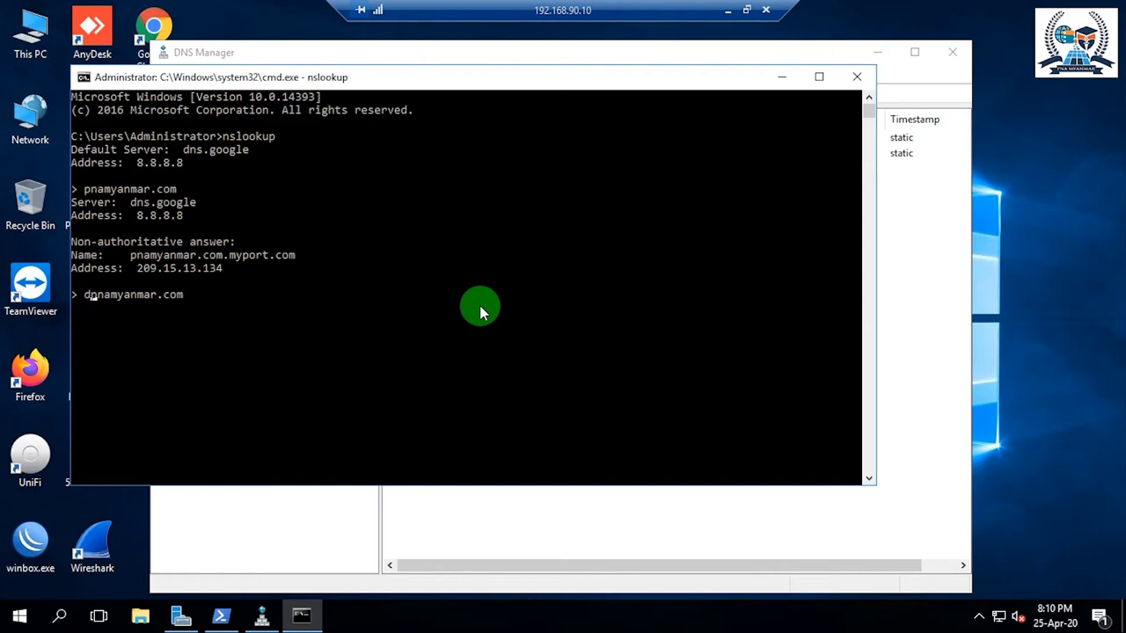
{"action": "type", "text": "dns."}
{"action": "key", "text": "Return"}
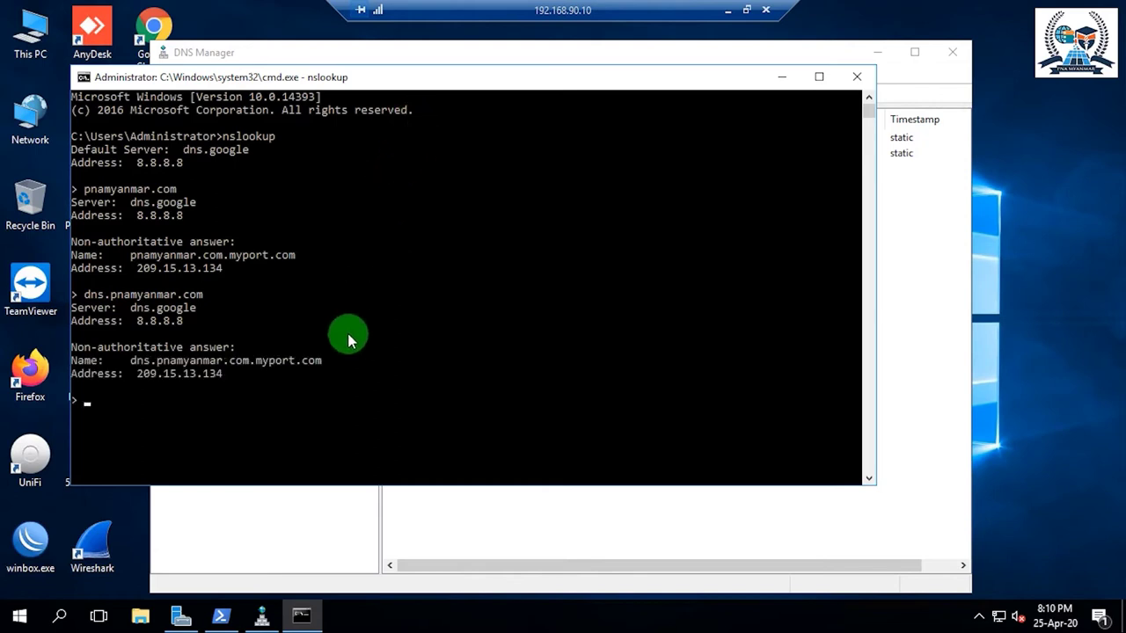
Copy the resolved address 209.15.13.134, visit it in Firefox, and return to the desktop
{"action": "left_click_drag", "start_coordinate": [227, 374], "coordinate": [141, 372]}
{"action": "key", "text": "ctrl+c"}
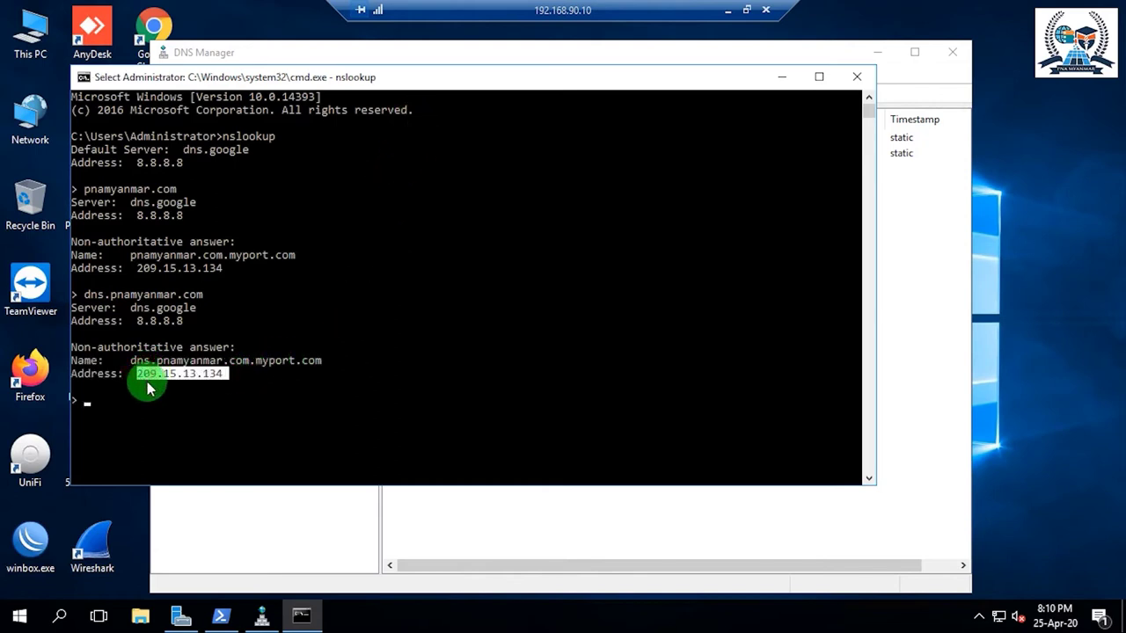
{"action": "right_click", "coordinate": [141, 372]}
{"action": "double_click", "coordinate": [28, 372]}
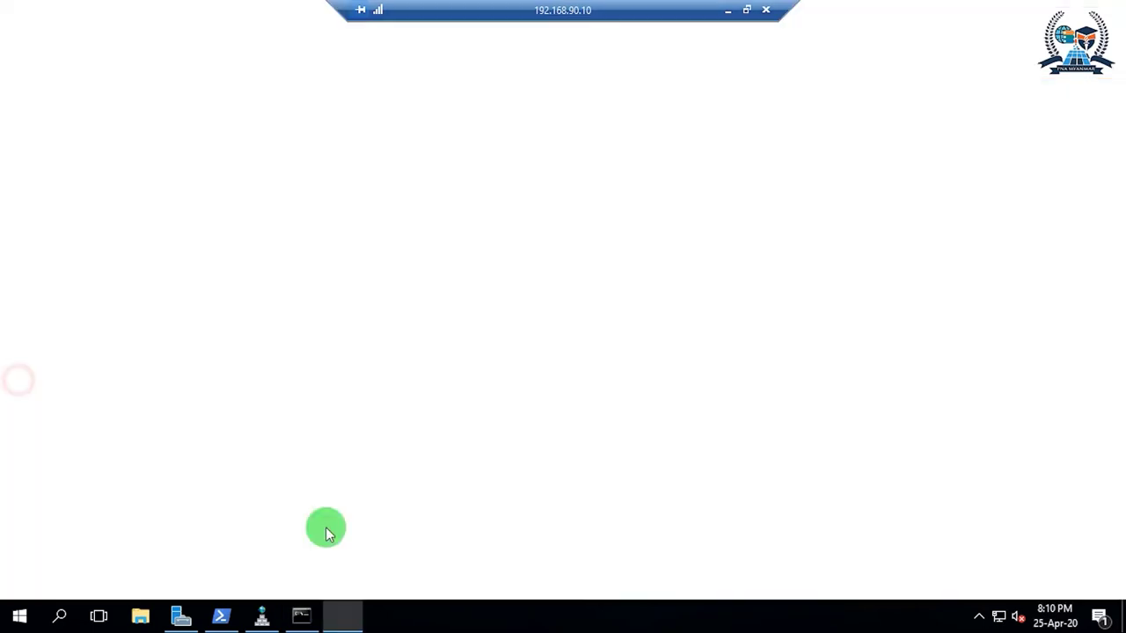
{"action": "key", "text": "ctrl+v"}
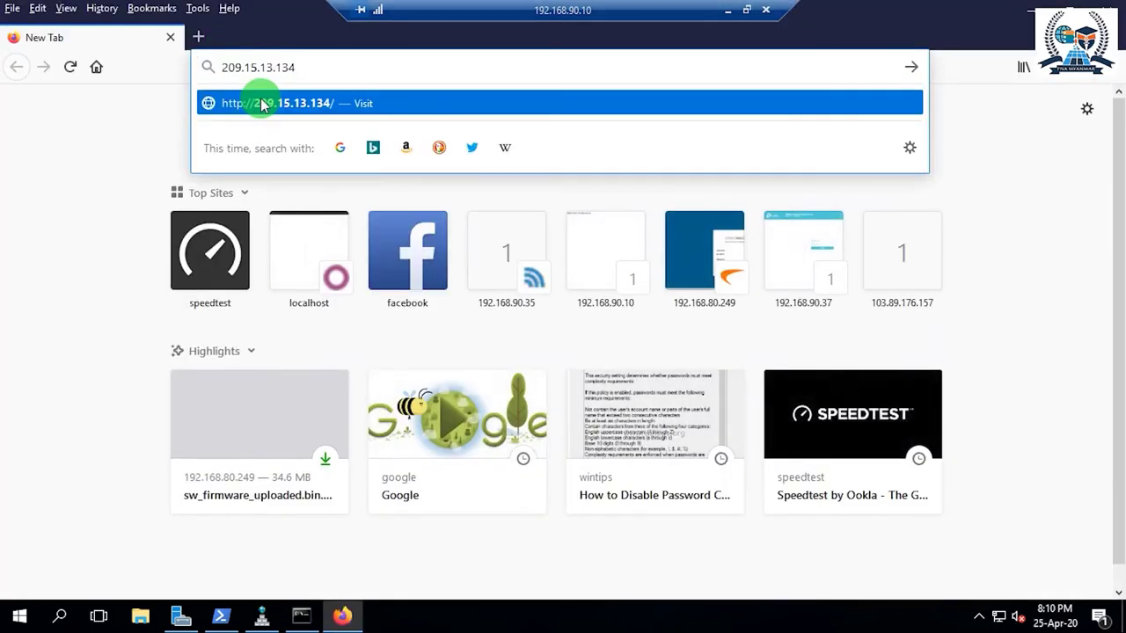
{"action": "left_click", "coordinate": [261, 104]}
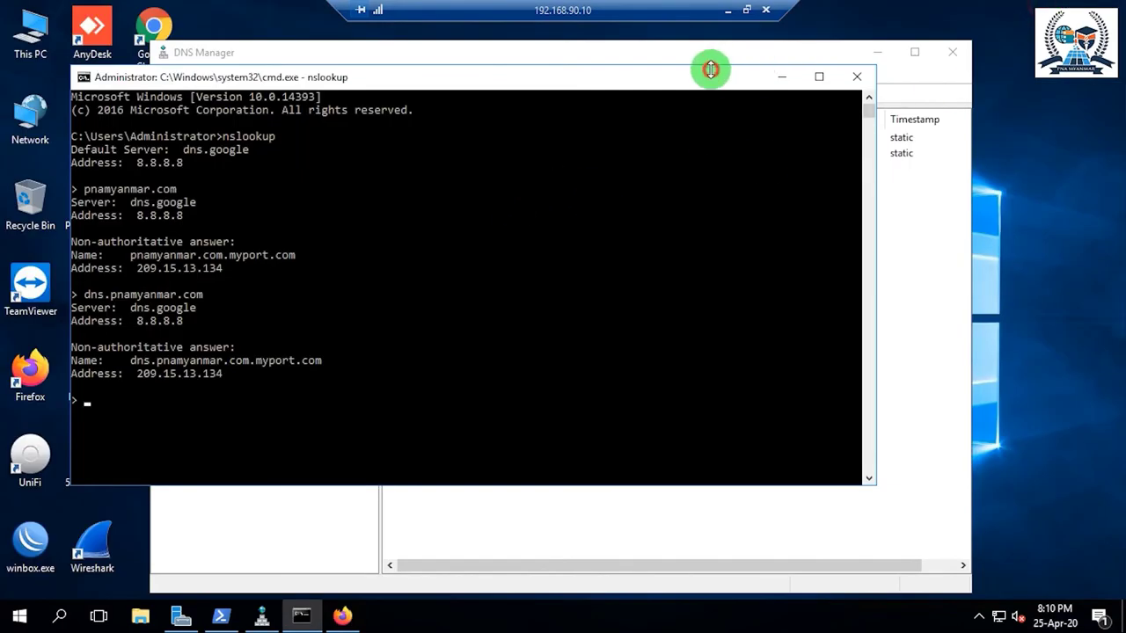
{"action": "left_click_drag", "start_coordinate": [827, 100], "coordinate": [827, 99]}
{"action": "key", "text": "super+d"}
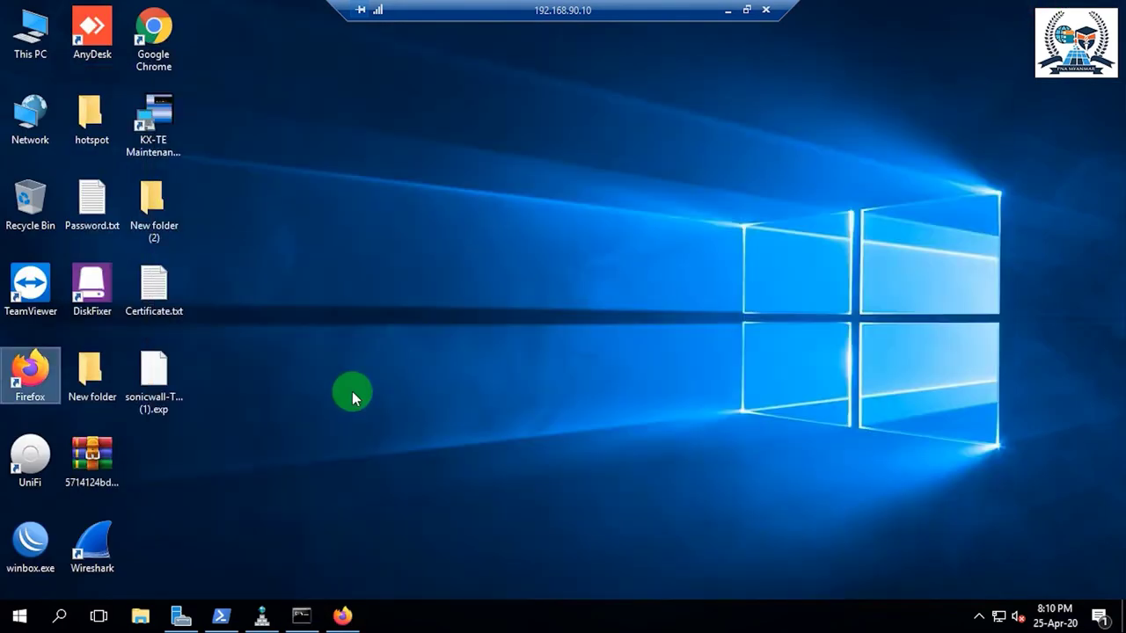
Launch Wireshark, look over its capture interfaces including Local Area Connection* 9, and return to the desktop
{"action": "left_click", "coordinate": [93, 553]}
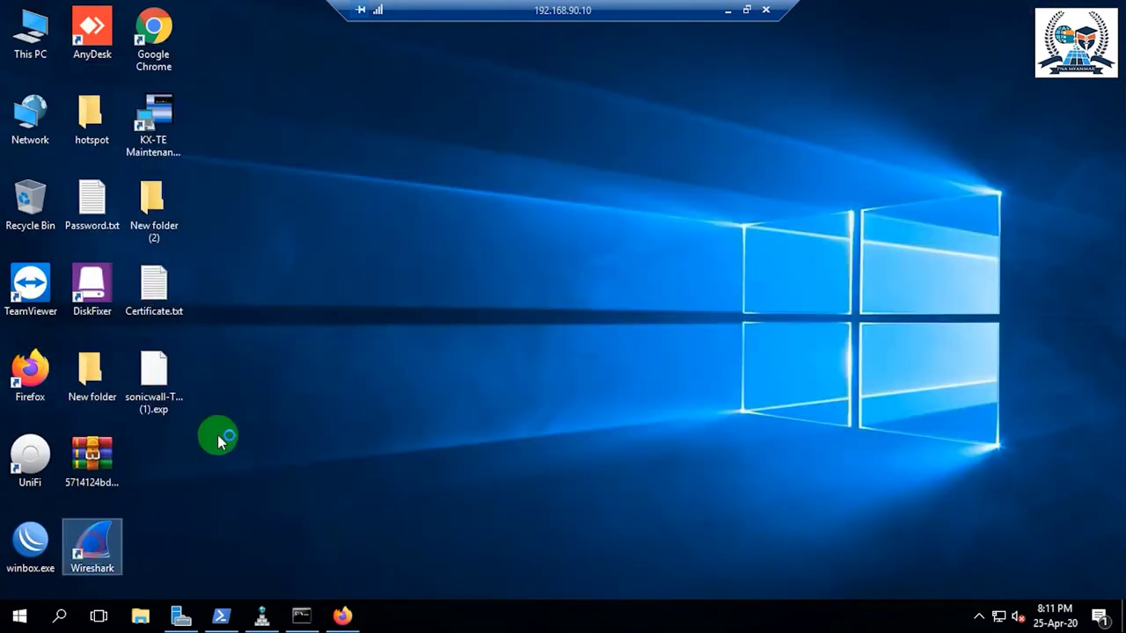
{"action": "right_click", "coordinate": [327, 138]}
{"action": "left_click", "coordinate": [360, 188]}
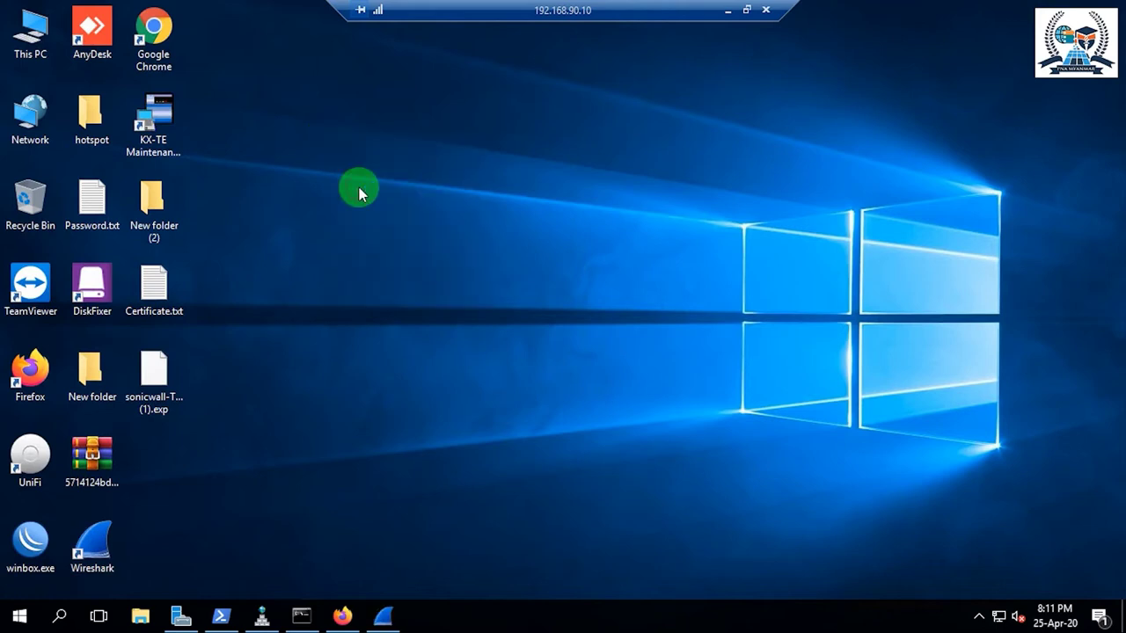
{"action": "left_click", "coordinate": [382, 615]}
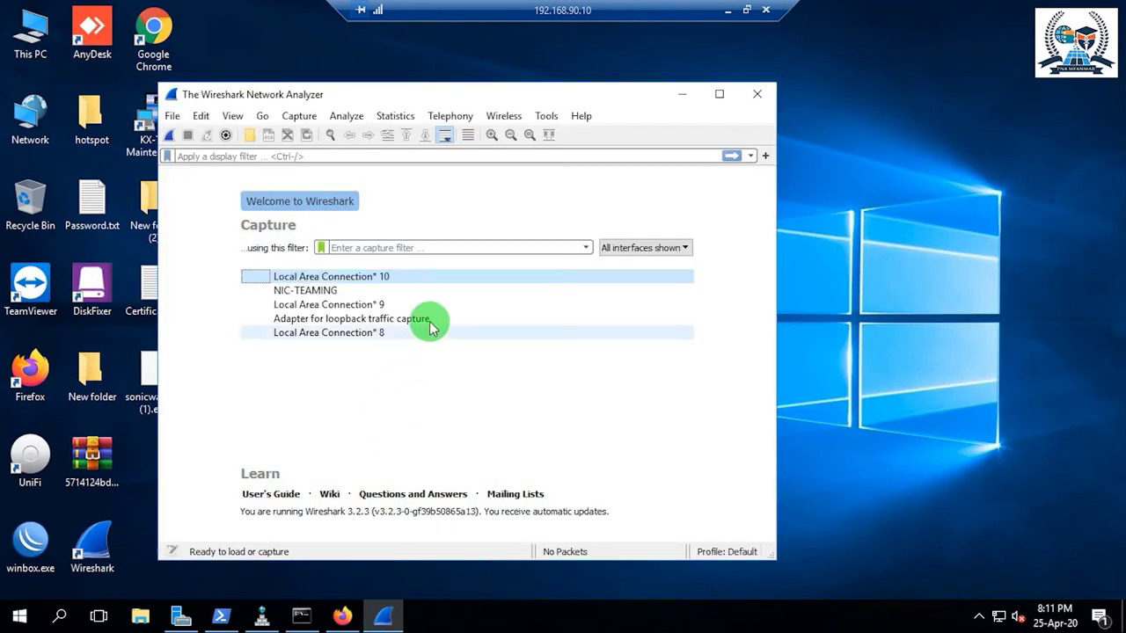
{"action": "left_click", "coordinate": [390, 305]}
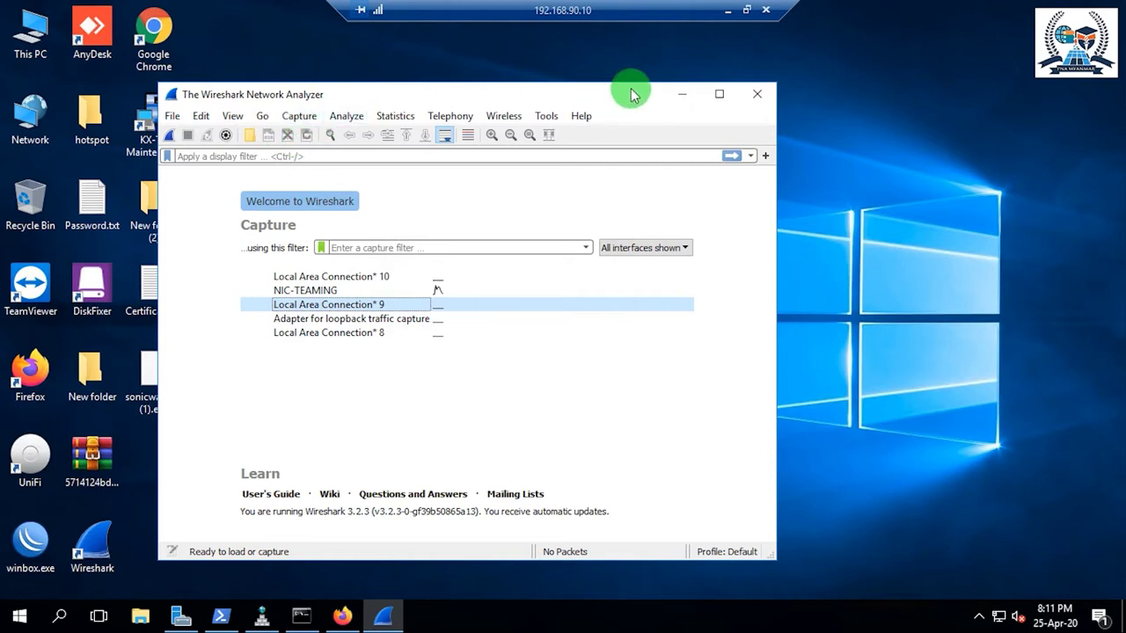
{"action": "left_click", "coordinate": [681, 91]}
{"action": "right_click", "coordinate": [558, 72]}
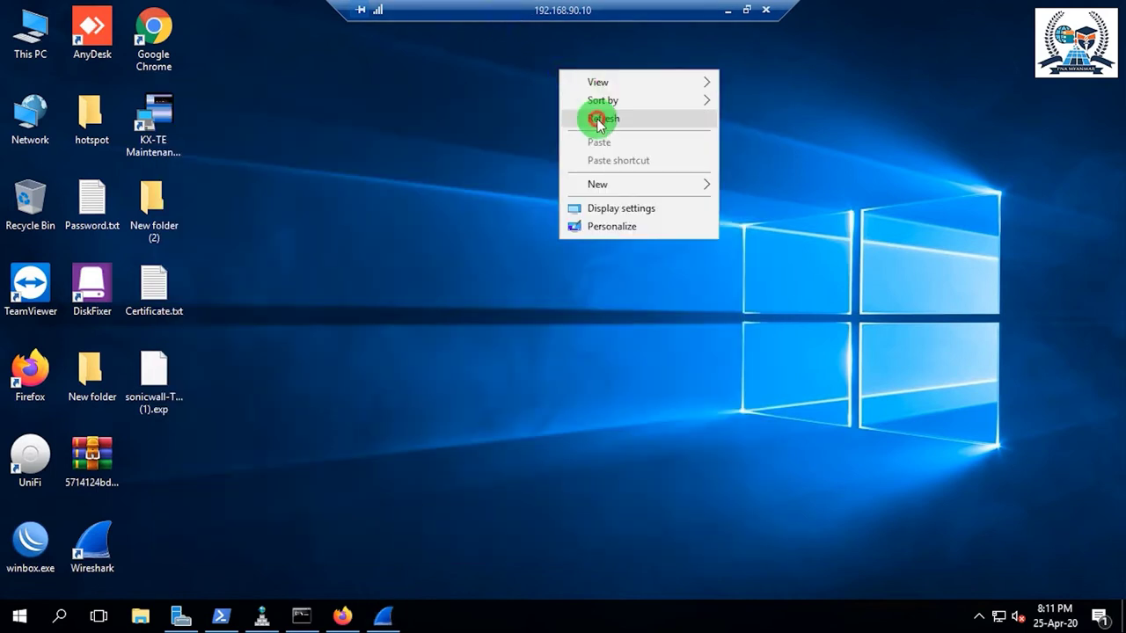
{"action": "left_click", "coordinate": [593, 115]}
Return to the nslookup session in the Command Prompt and query google.com
{"action": "left_click", "coordinate": [302, 614]}
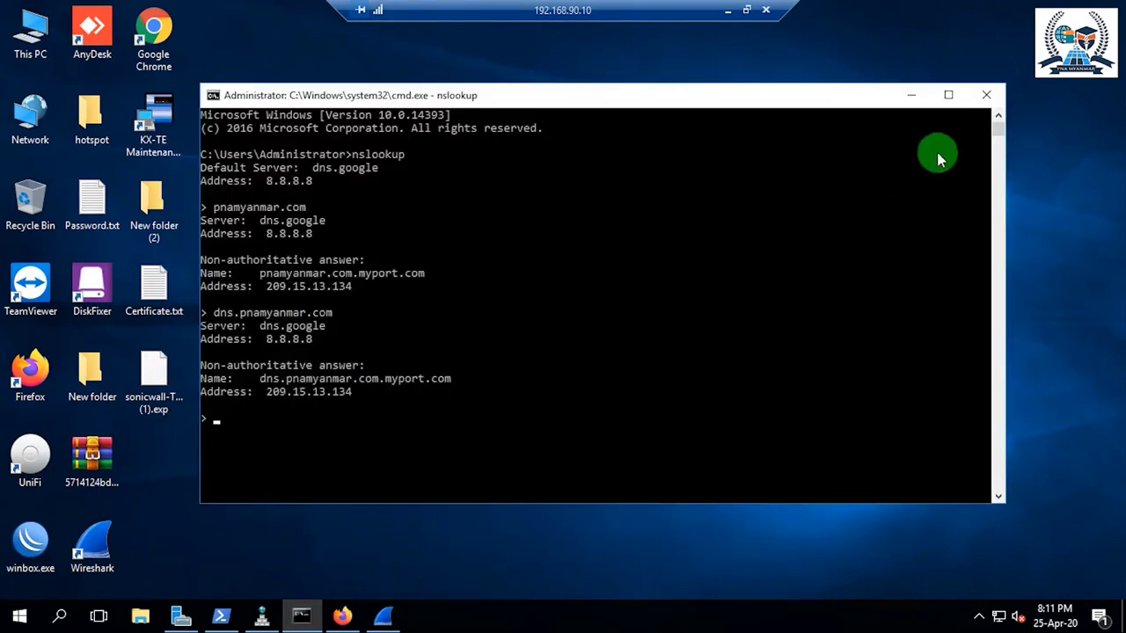
{"action": "left_click", "coordinate": [857, 247]}
{"action": "type", "text": "g"}
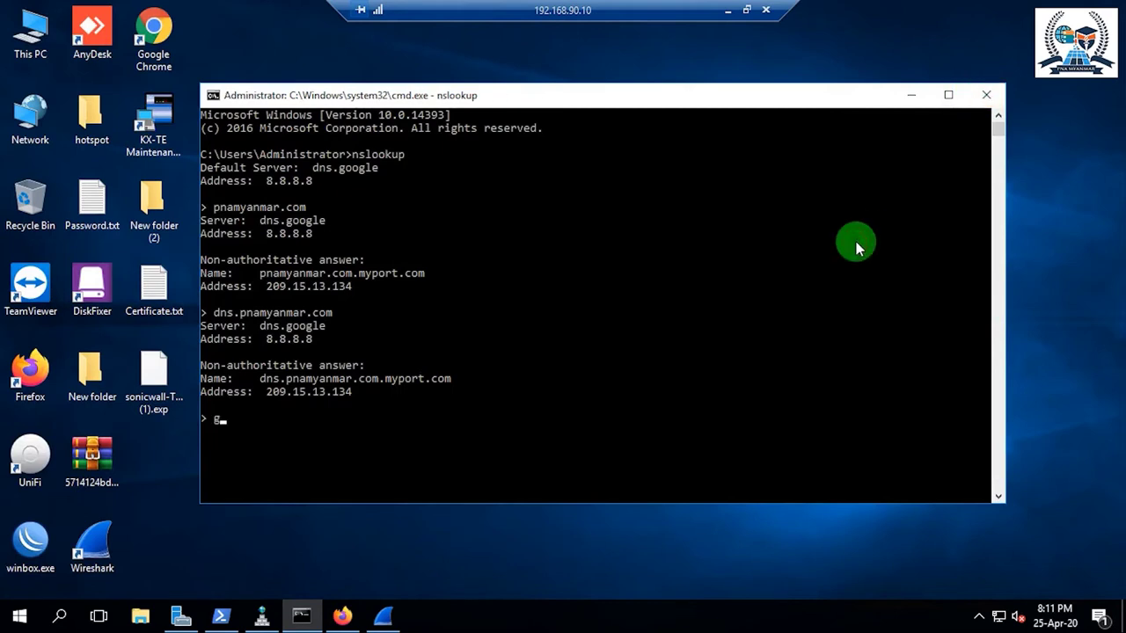
{"action": "type", "text": "oogle.com"}
{"action": "key", "text": "Return"}
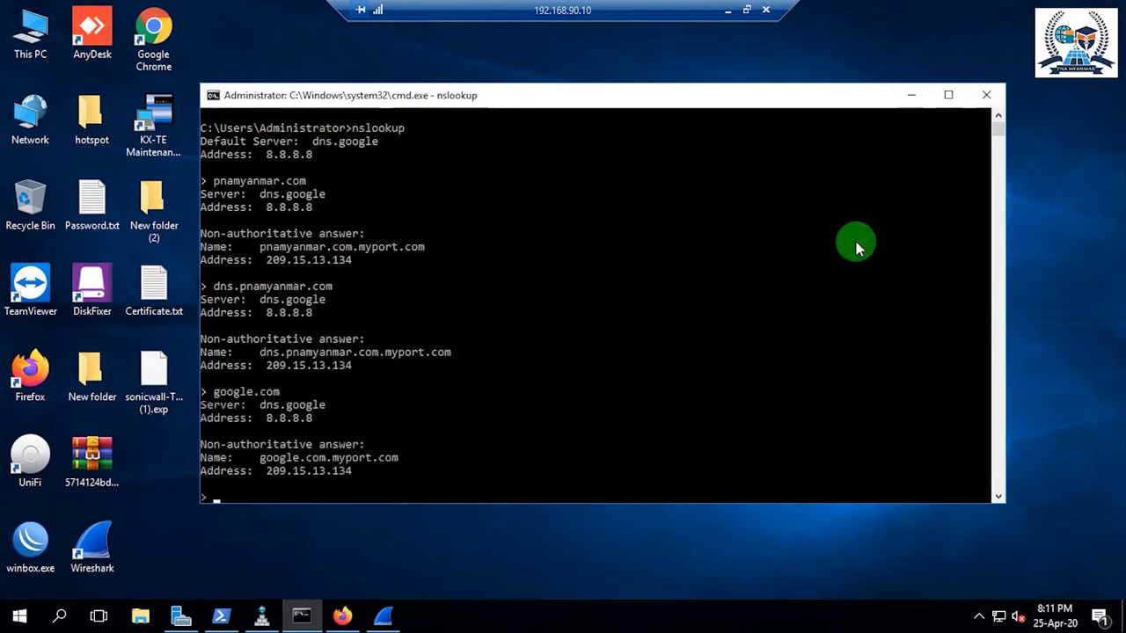
{"action": "scroll", "coordinate": [858, 246], "scroll_direction": "down", "scroll_amount": 1}
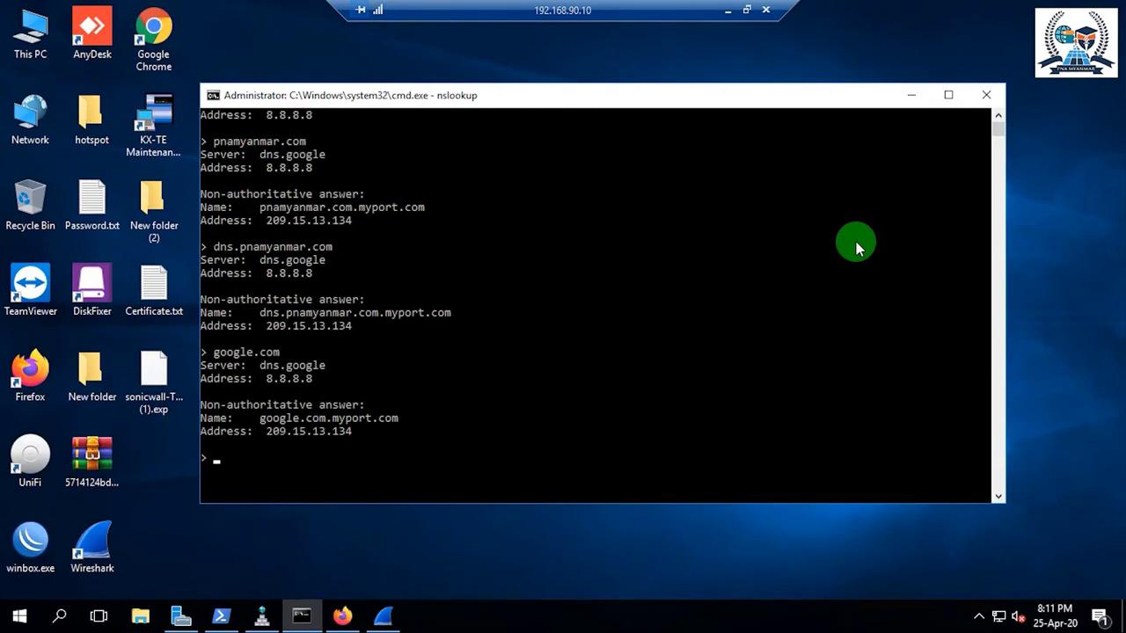
{"action": "left_click", "coordinate": [343, 431]}
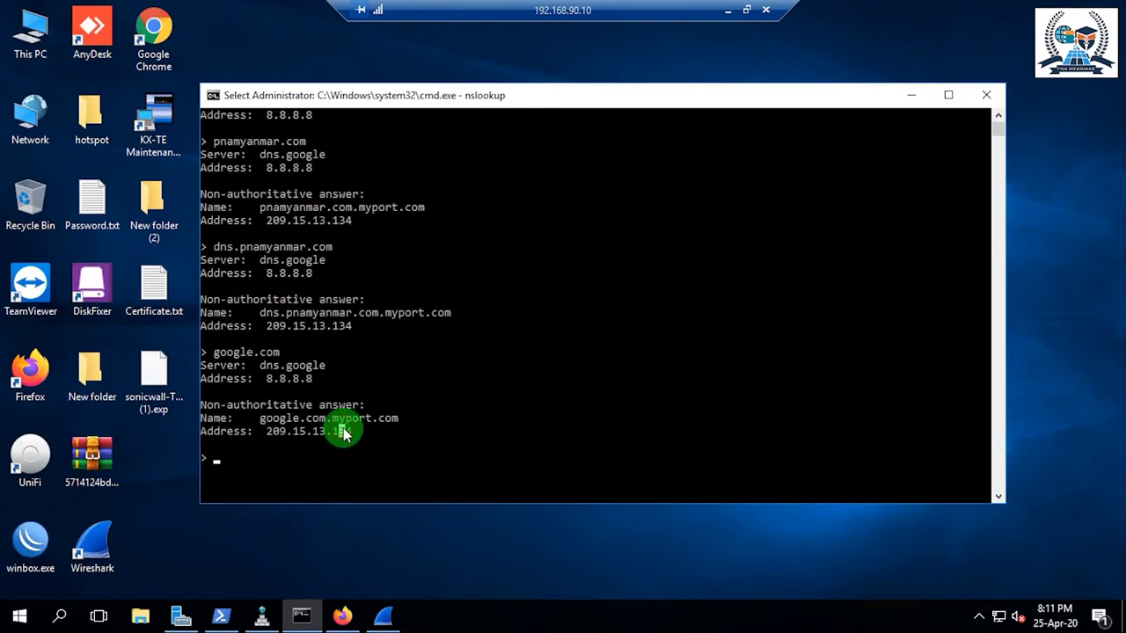
Switch to DNS Manager and review the name server and start of authority records in the pnamyanmar.com forward zone
{"action": "left_click", "coordinate": [261, 615]}
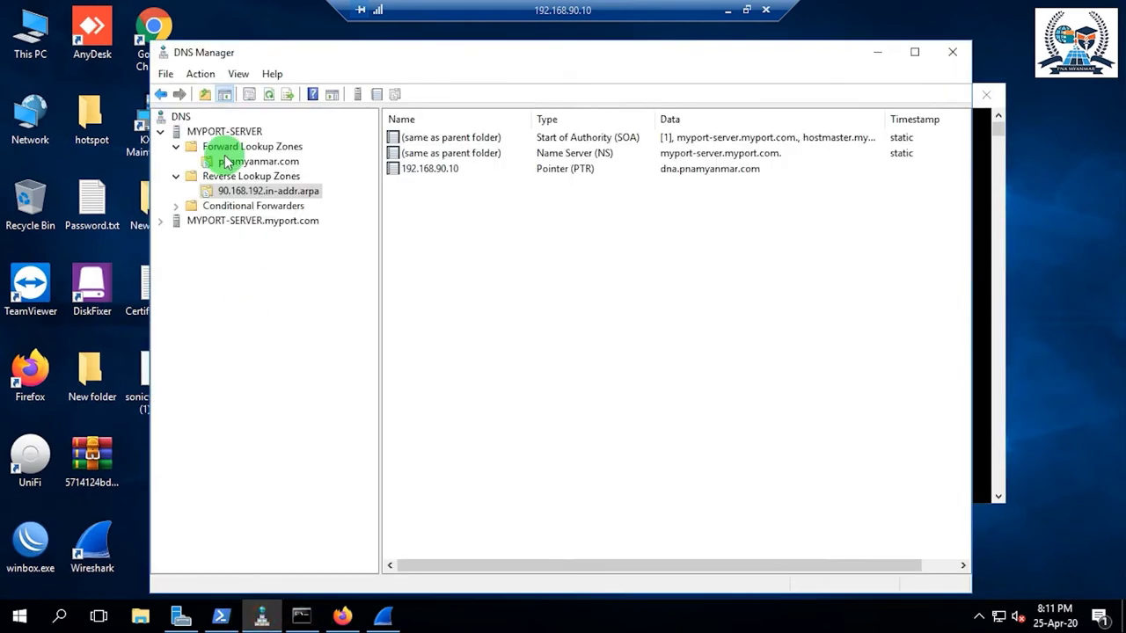
{"action": "left_click", "coordinate": [226, 161]}
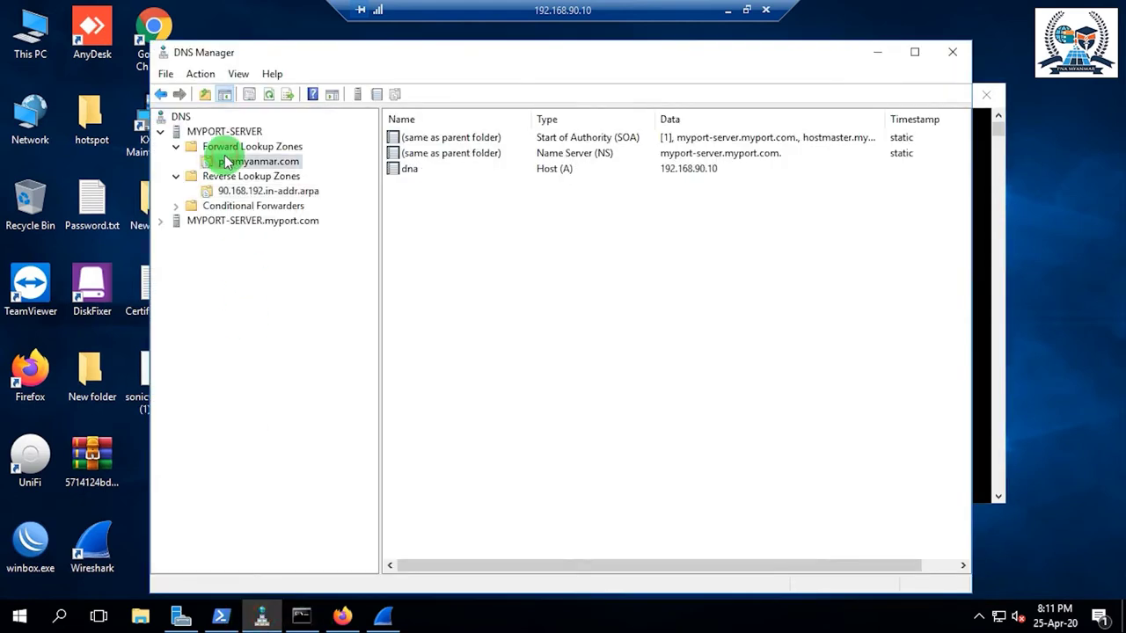
{"action": "right_click", "coordinate": [509, 229]}
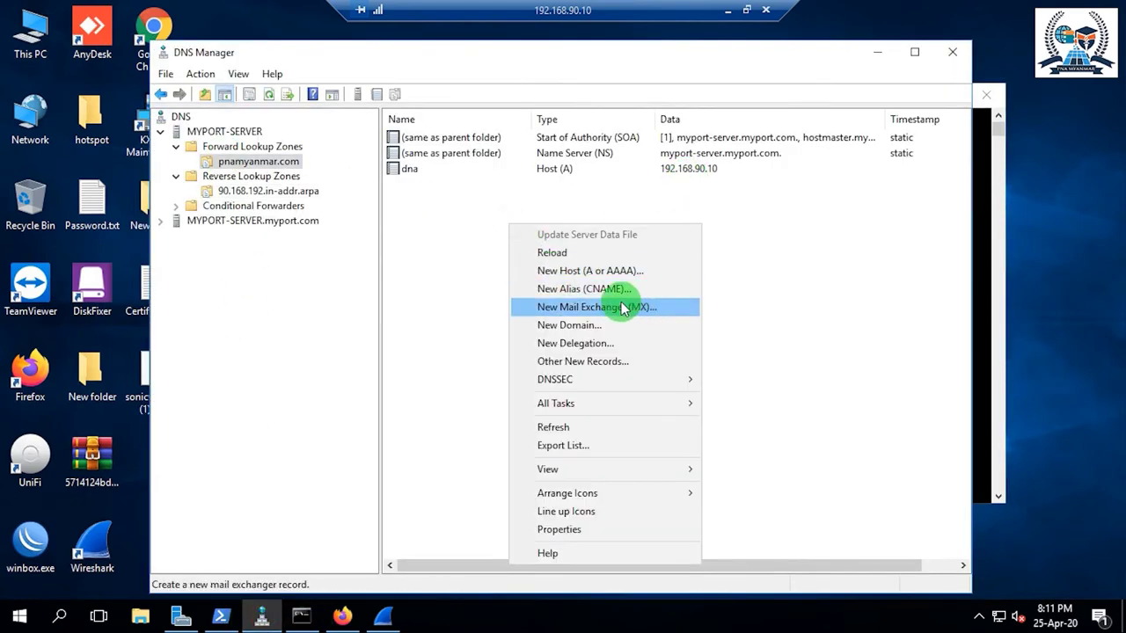
{"action": "left_click", "coordinate": [739, 155]}
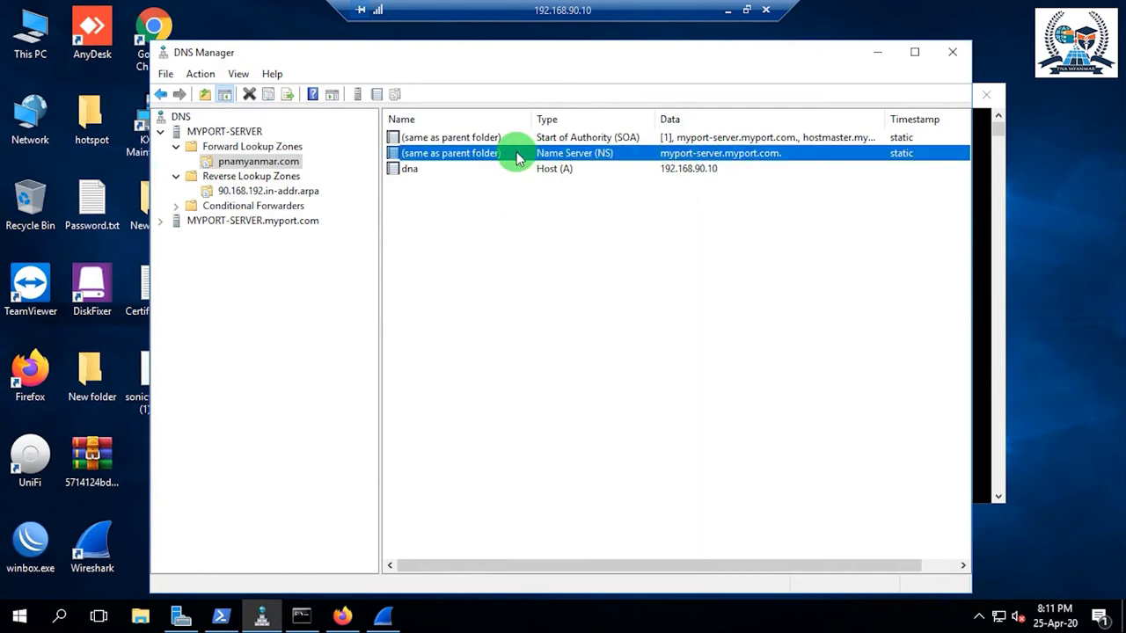
{"action": "left_click", "coordinate": [611, 138]}
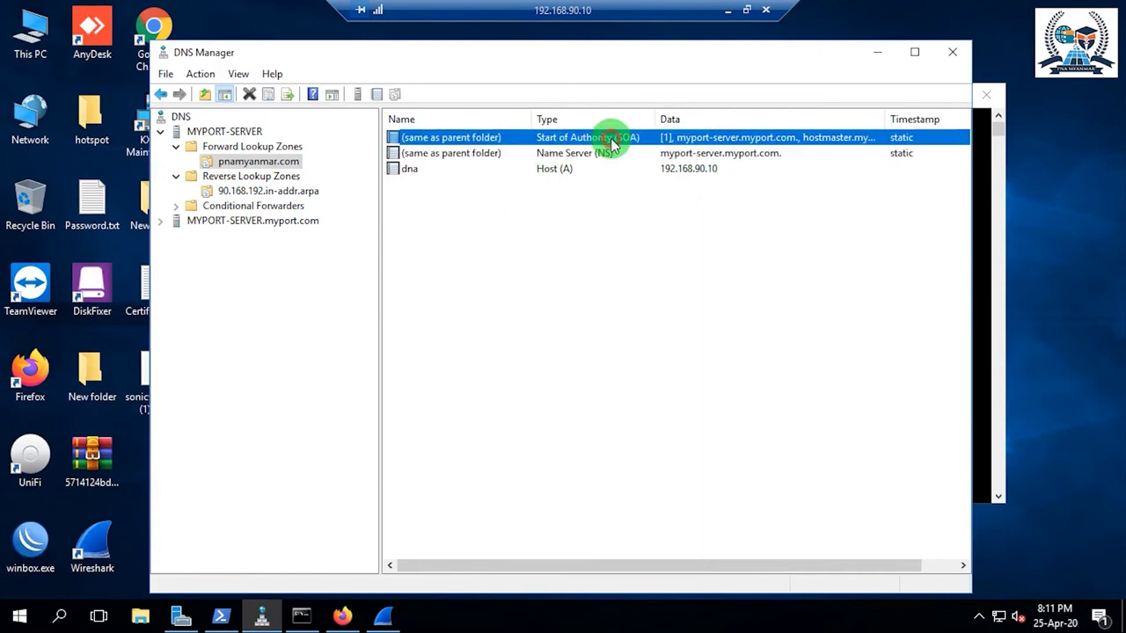
Check the server's computer name and domain in the System information, close it, and minimize DNS Manager
{"action": "right_click", "coordinate": [30, 36]}
{"action": "left_click", "coordinate": [77, 226]}
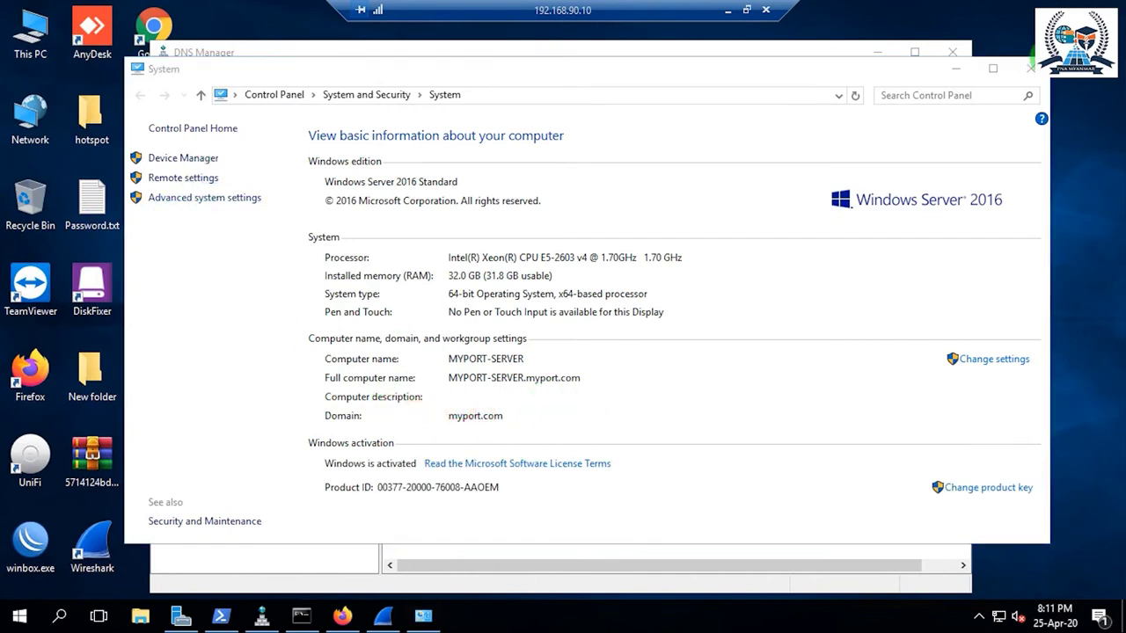
{"action": "left_click", "coordinate": [1030, 68]}
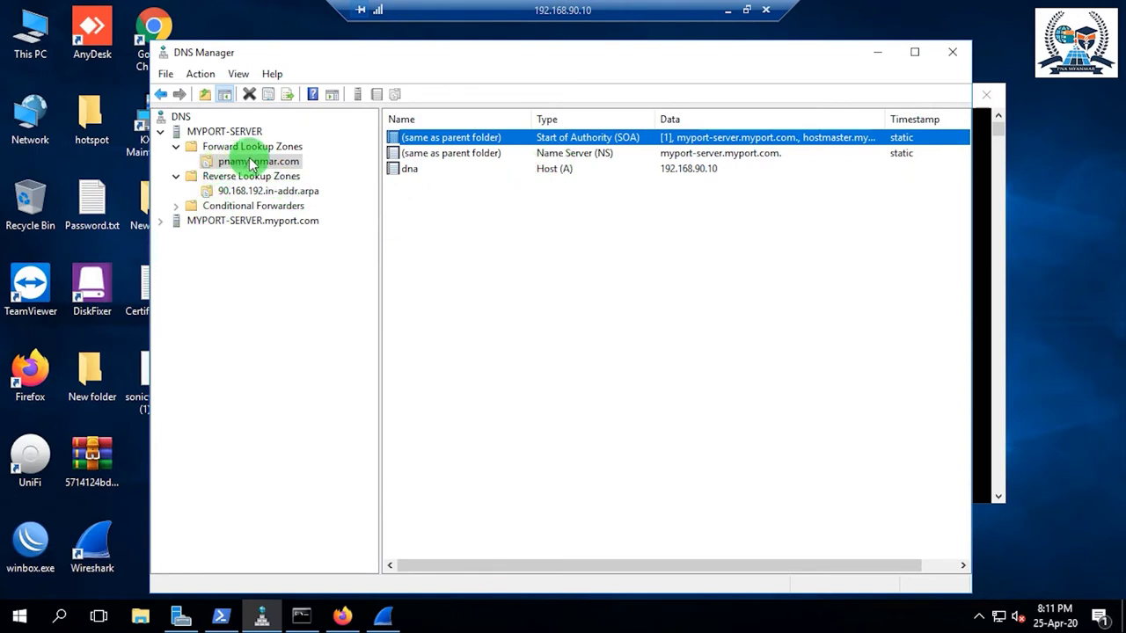
{"action": "left_click", "coordinate": [880, 61]}
{"action": "right_click", "coordinate": [495, 69]}
{"action": "left_click", "coordinate": [520, 118]}
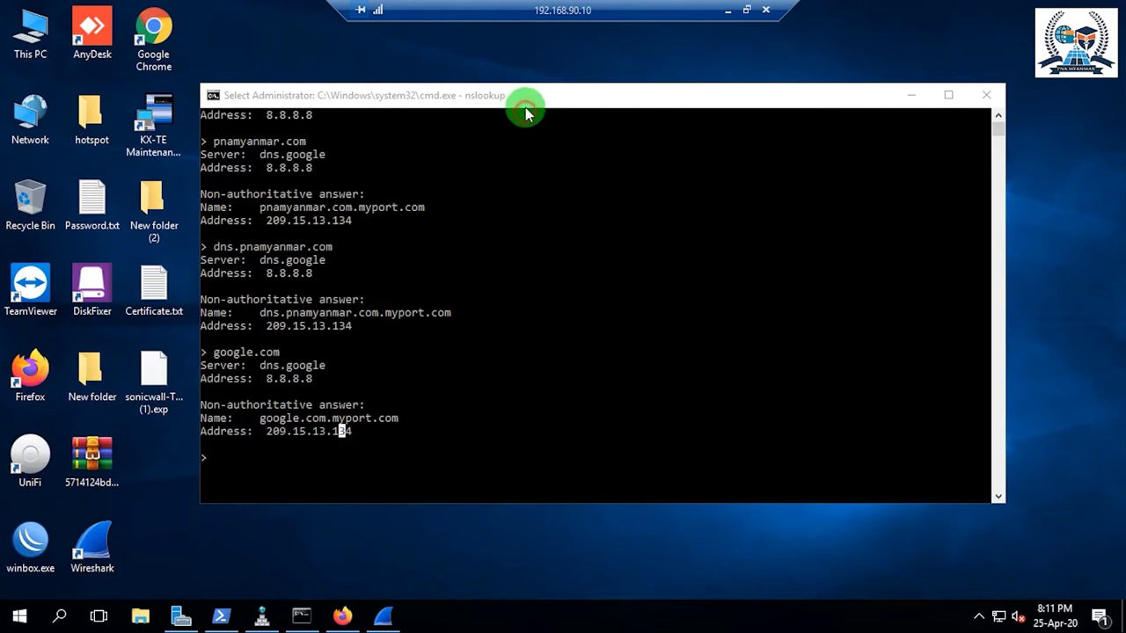
{"action": "left_click", "coordinate": [473, 345]}
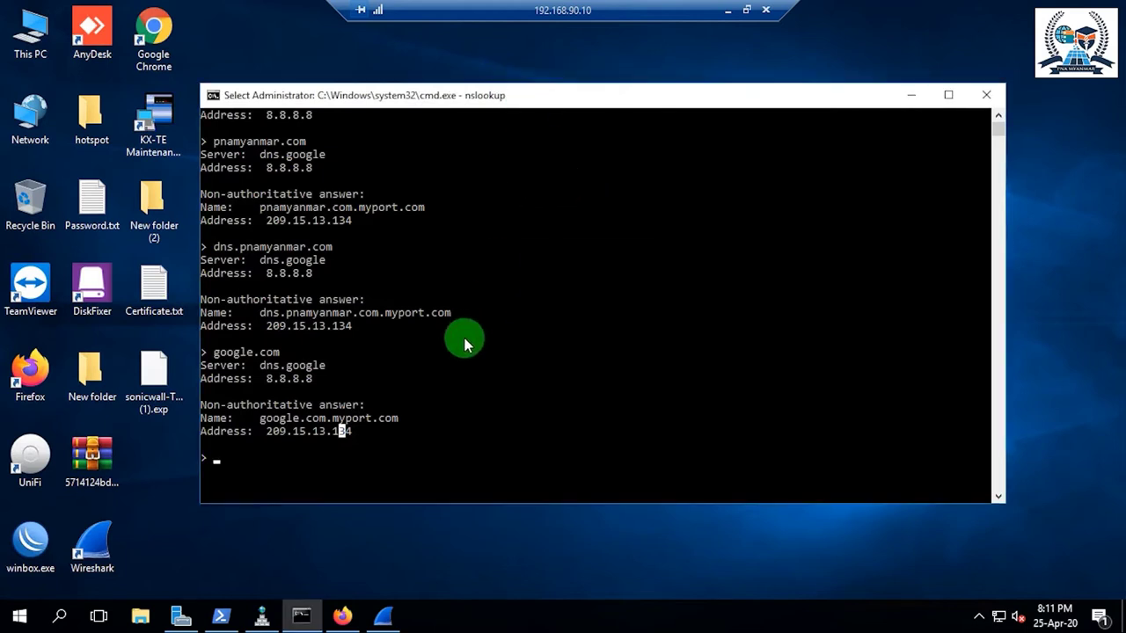
{"action": "right_click", "coordinate": [514, 38]}
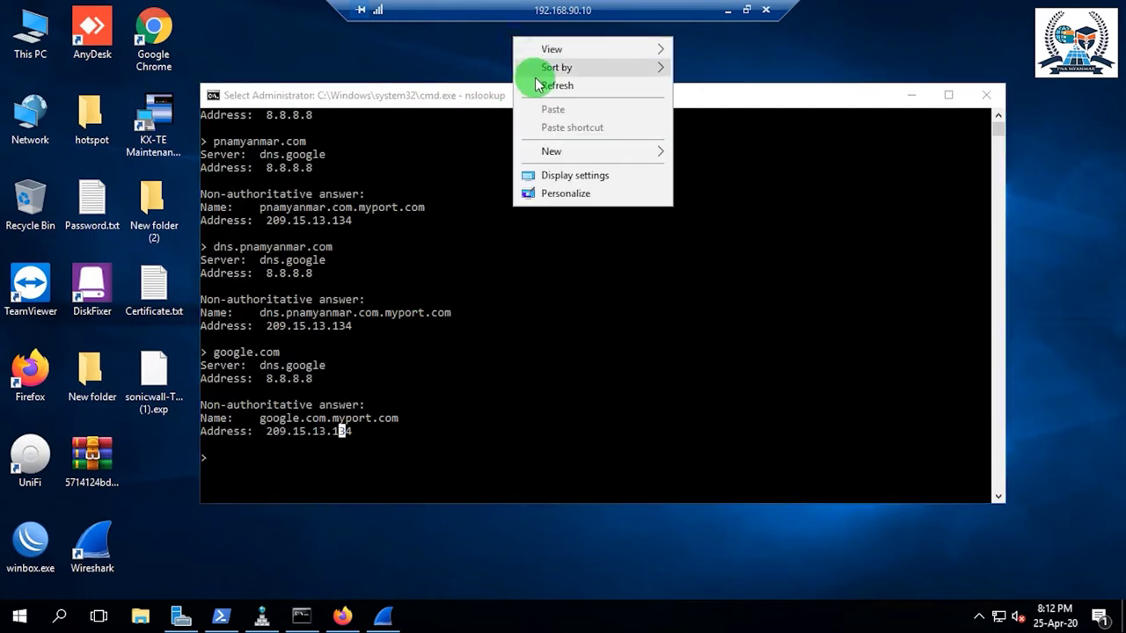
{"action": "left_click", "coordinate": [533, 84]}
{"action": "right_click", "coordinate": [544, 62]}
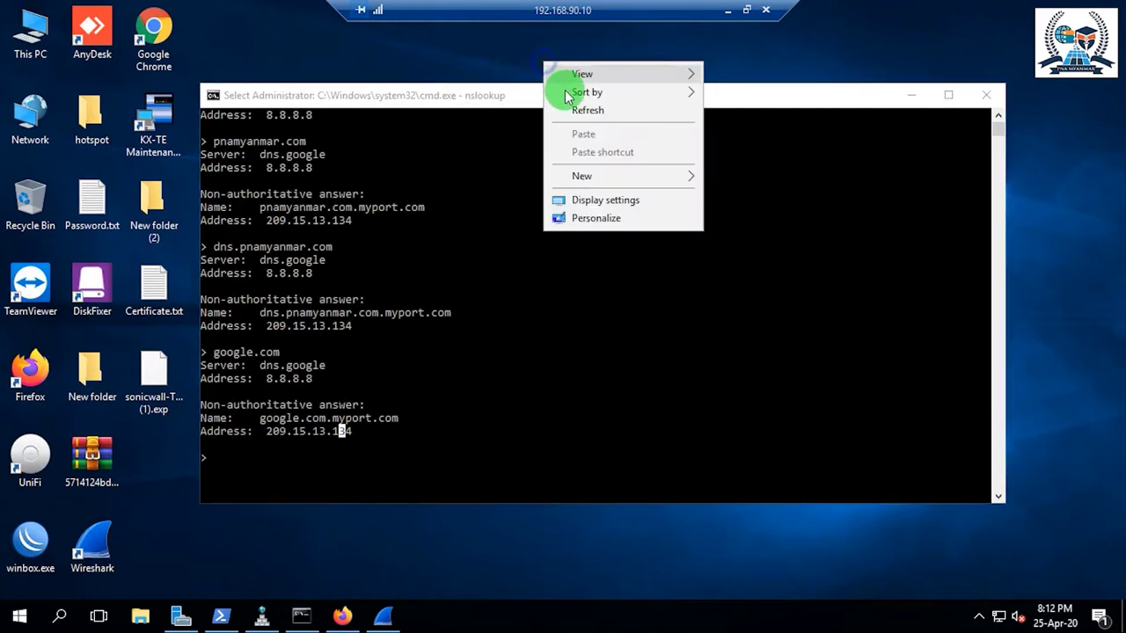
{"action": "left_click", "coordinate": [576, 108]}
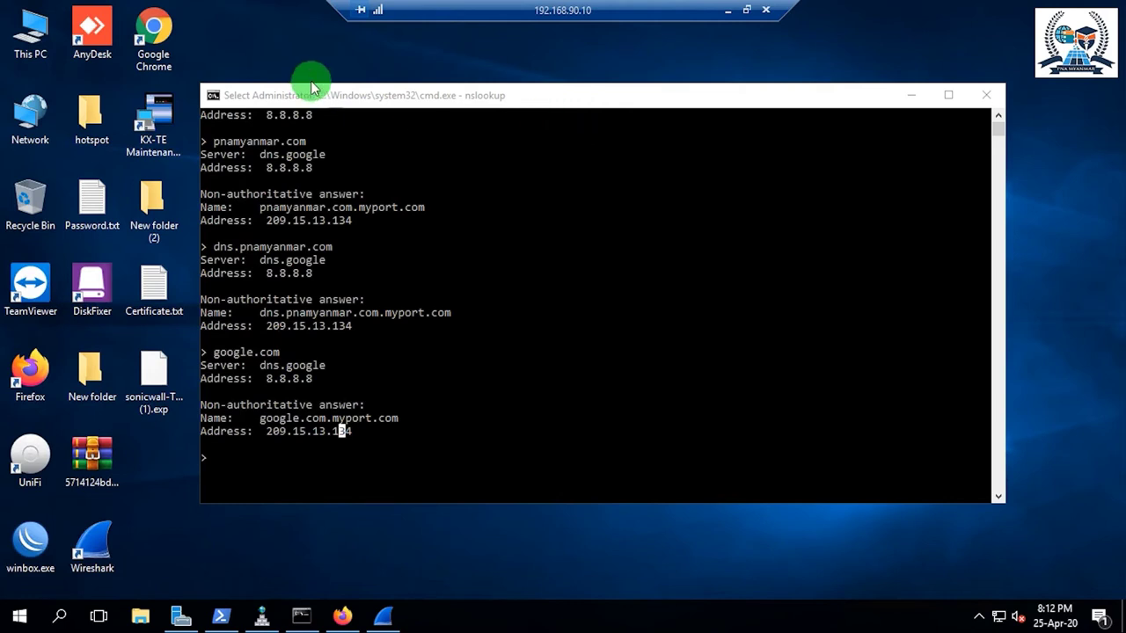
{"action": "right_click", "coordinate": [222, 39]}
{"action": "left_click", "coordinate": [248, 80]}
{"action": "right_click", "coordinate": [252, 39]}
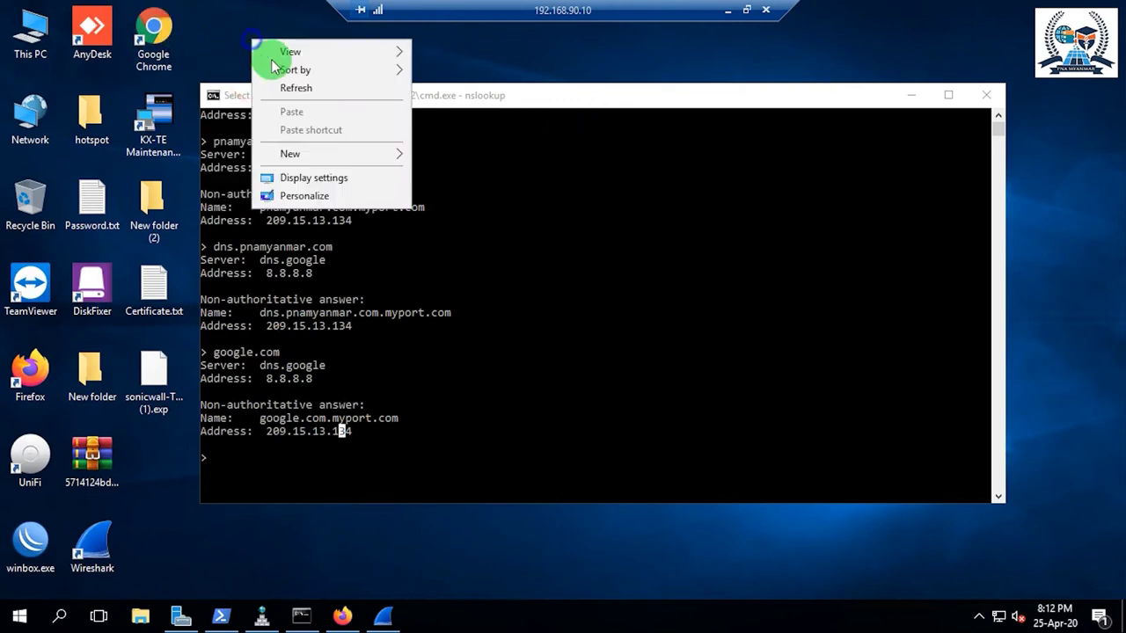
{"action": "left_click", "coordinate": [297, 85]}
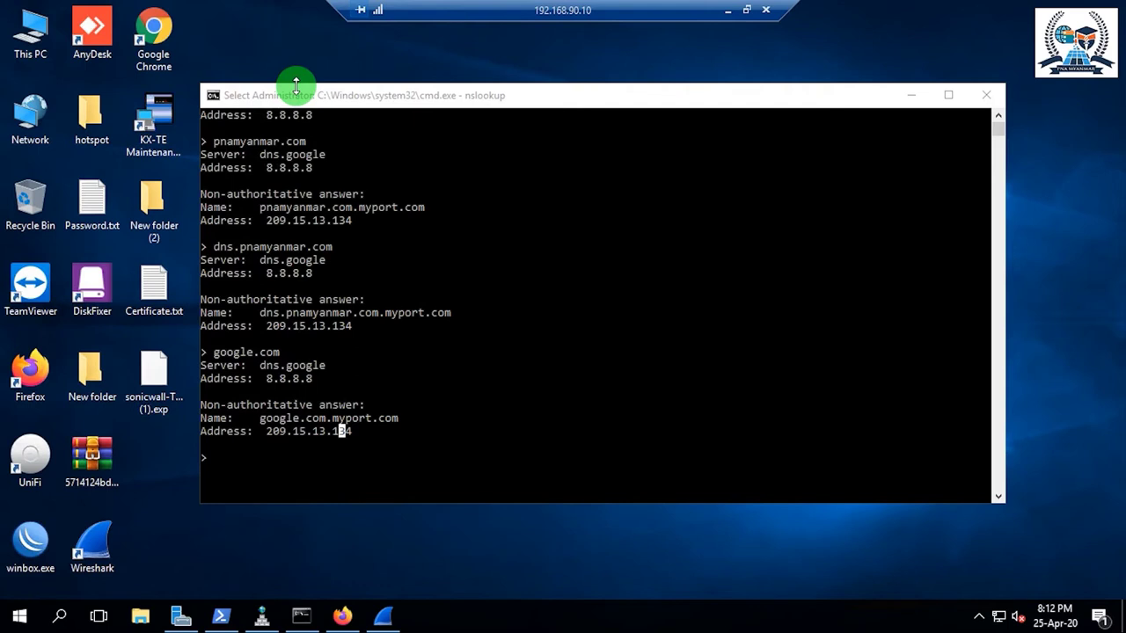
{"action": "scroll", "coordinate": [386, 167], "scroll_direction": "down", "scroll_amount": 5}
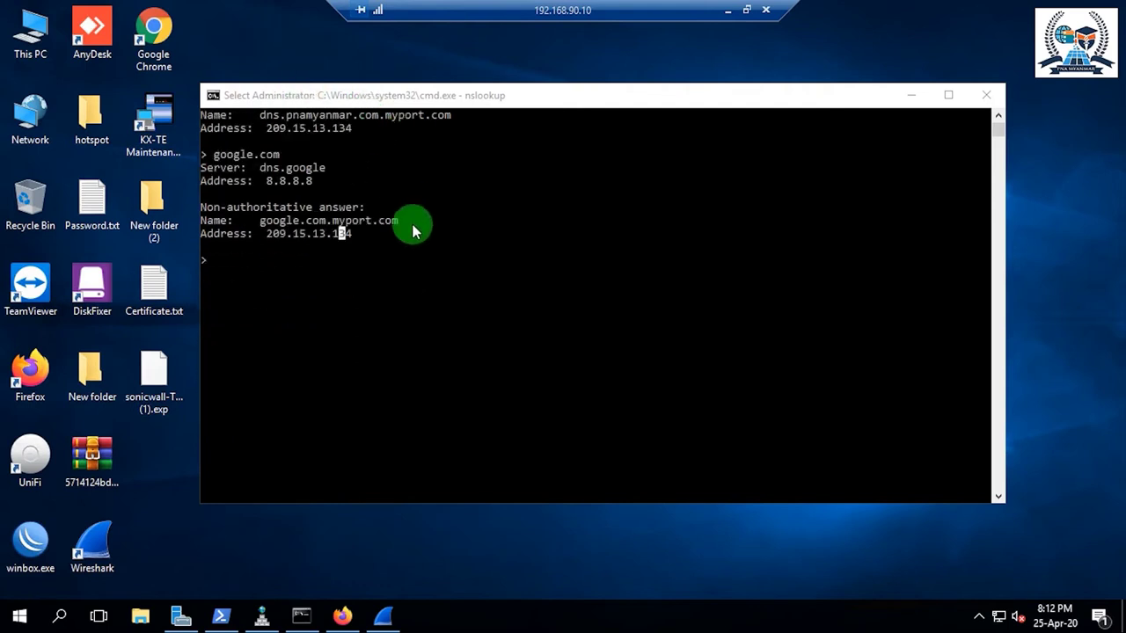
{"action": "left_click", "coordinate": [406, 292]}
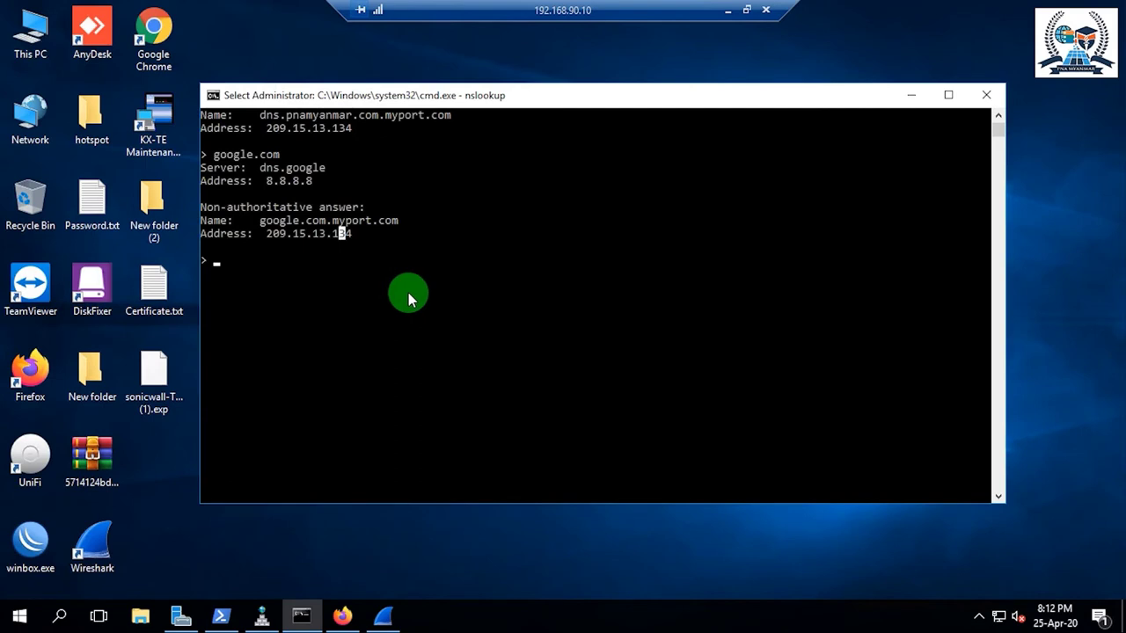
{"action": "left_click", "coordinate": [908, 102]}
{"action": "right_click", "coordinate": [374, 125]}
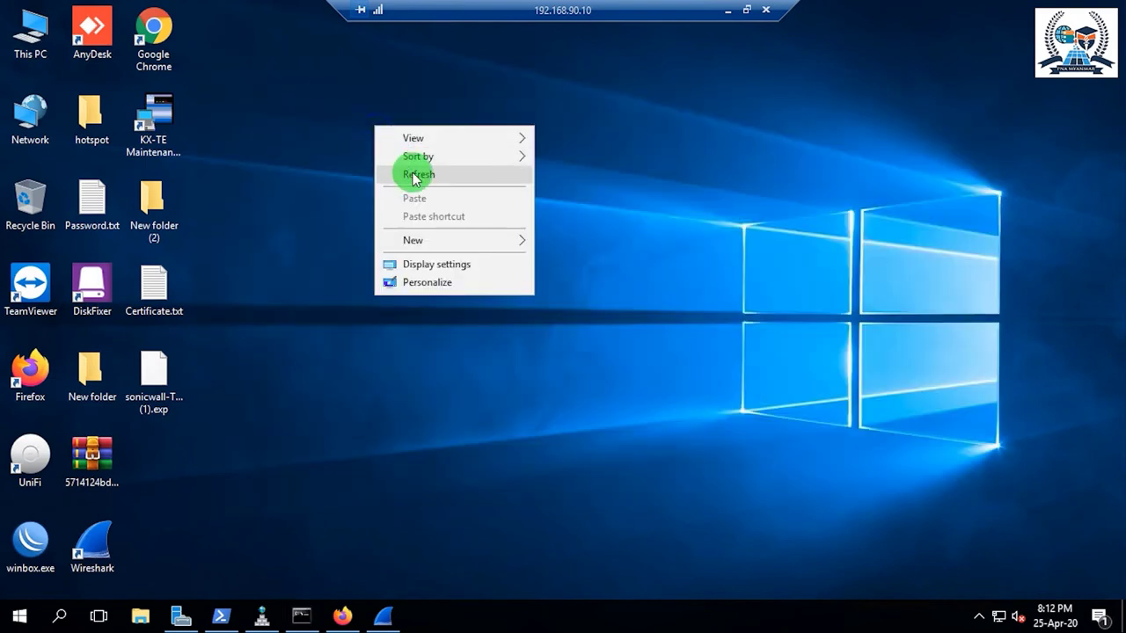
{"action": "left_click", "coordinate": [412, 175]}
{"action": "right_click", "coordinate": [413, 176]}
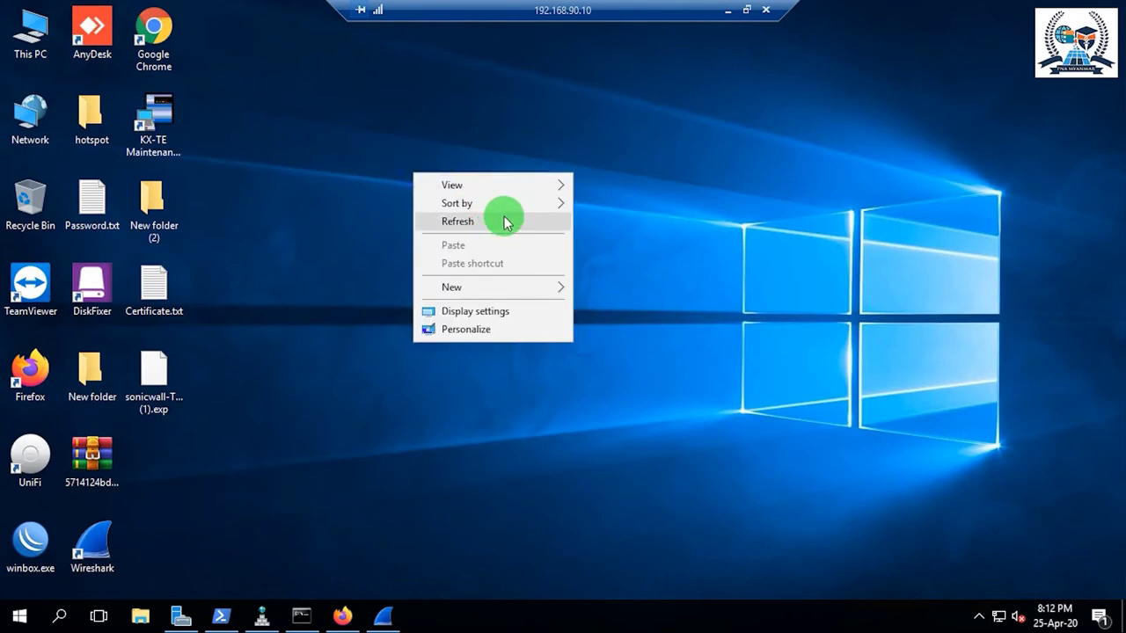
{"action": "left_click", "coordinate": [507, 222]}
{"action": "right_click", "coordinate": [373, 170]}
{"action": "left_click", "coordinate": [403, 222]}
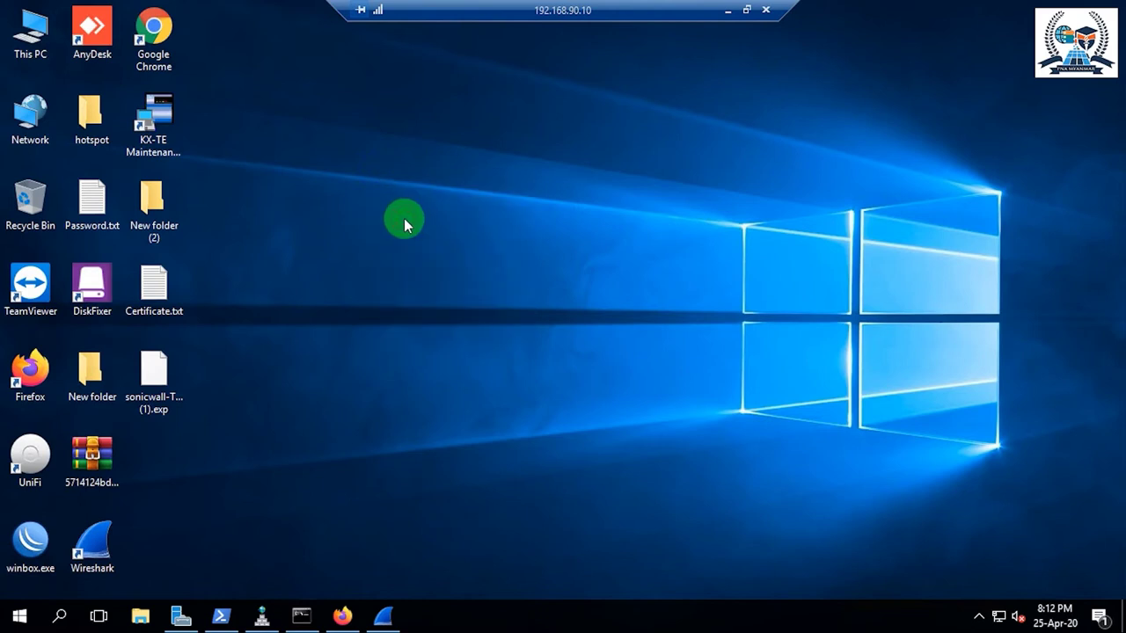
Switch to Server Manager and look over the IIS and DNS entries for MYPORT-SERVER
{"action": "left_click", "coordinate": [185, 615]}
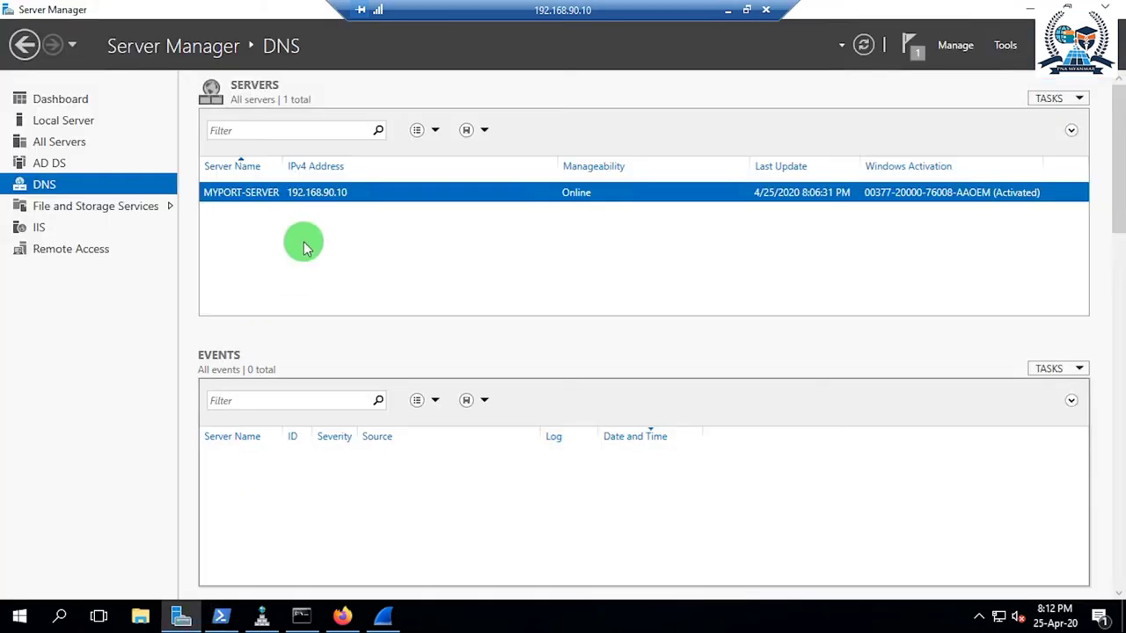
{"action": "left_click", "coordinate": [45, 227]}
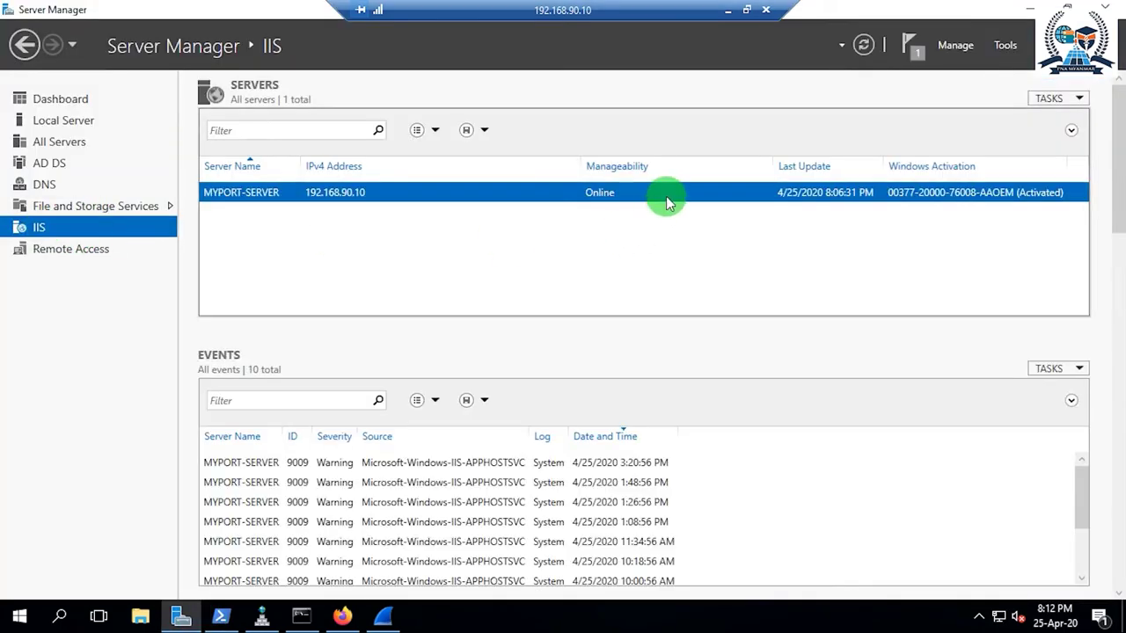
{"action": "right_click", "coordinate": [669, 195]}
{"action": "left_click", "coordinate": [637, 199]}
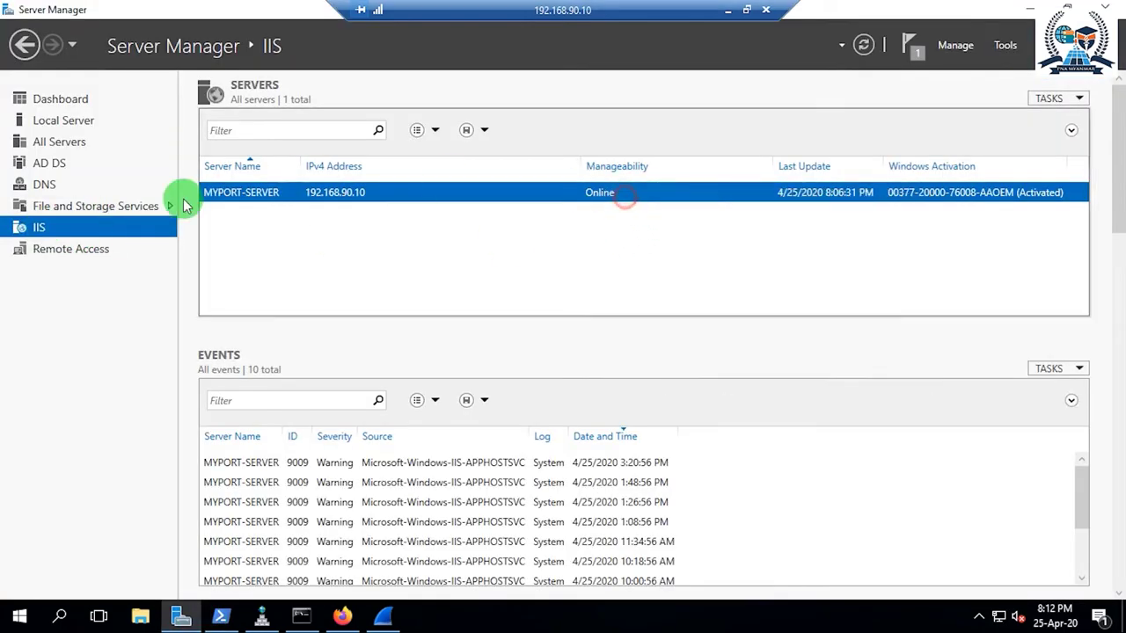
{"action": "left_click", "coordinate": [44, 187]}
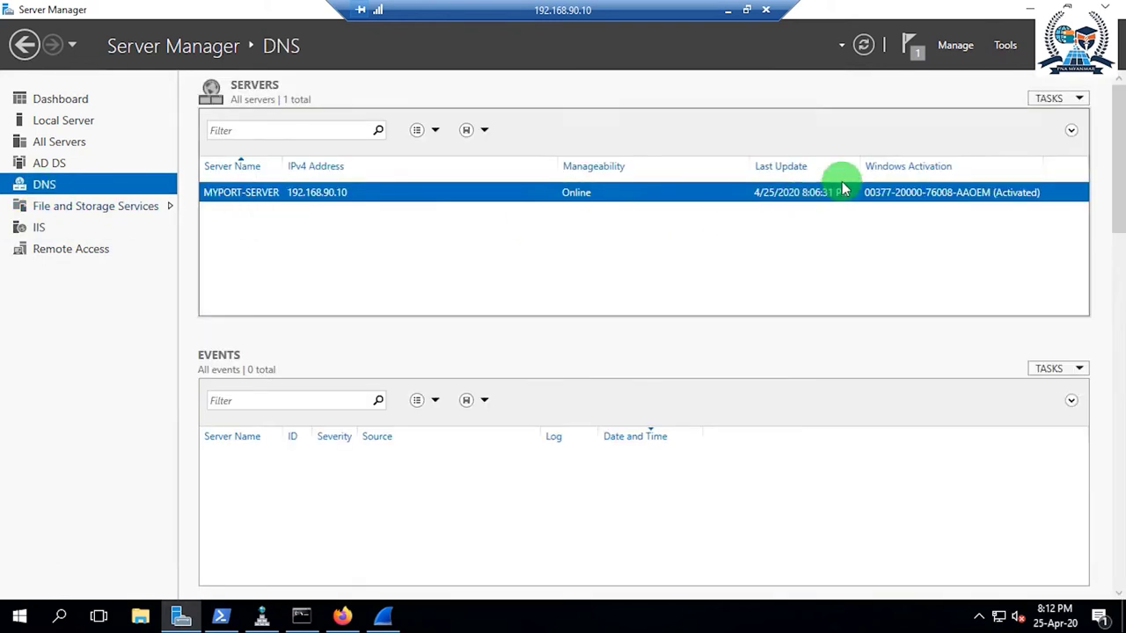
Open Active Directory Sites and Services
{"action": "left_click", "coordinate": [955, 45]}
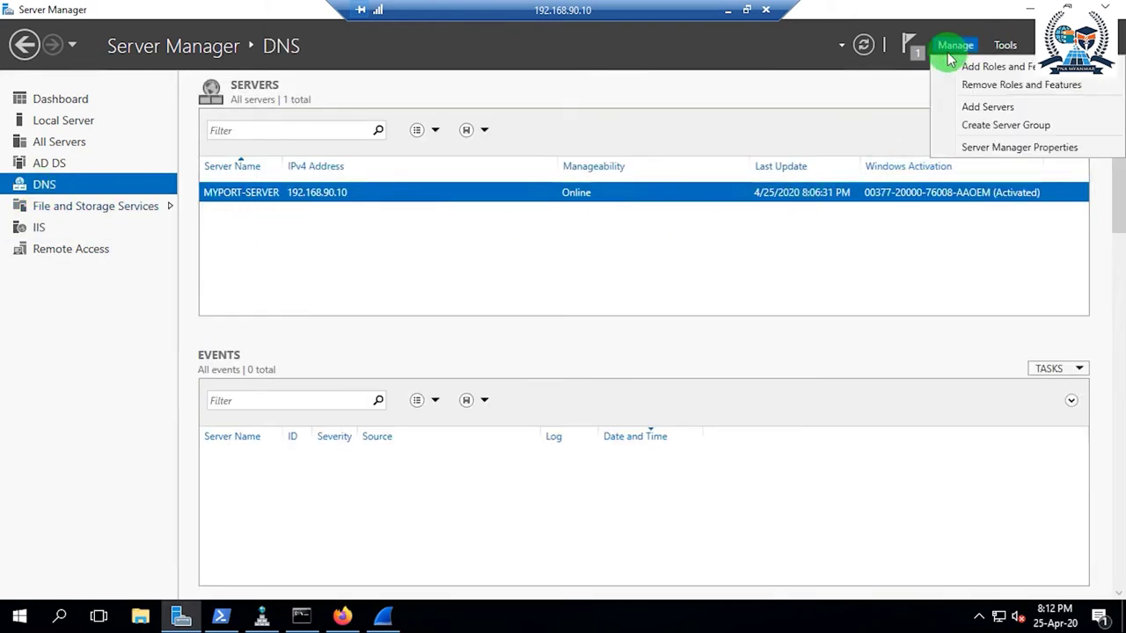
{"action": "left_click", "coordinate": [893, 98]}
{"action": "left_click", "coordinate": [1006, 46]}
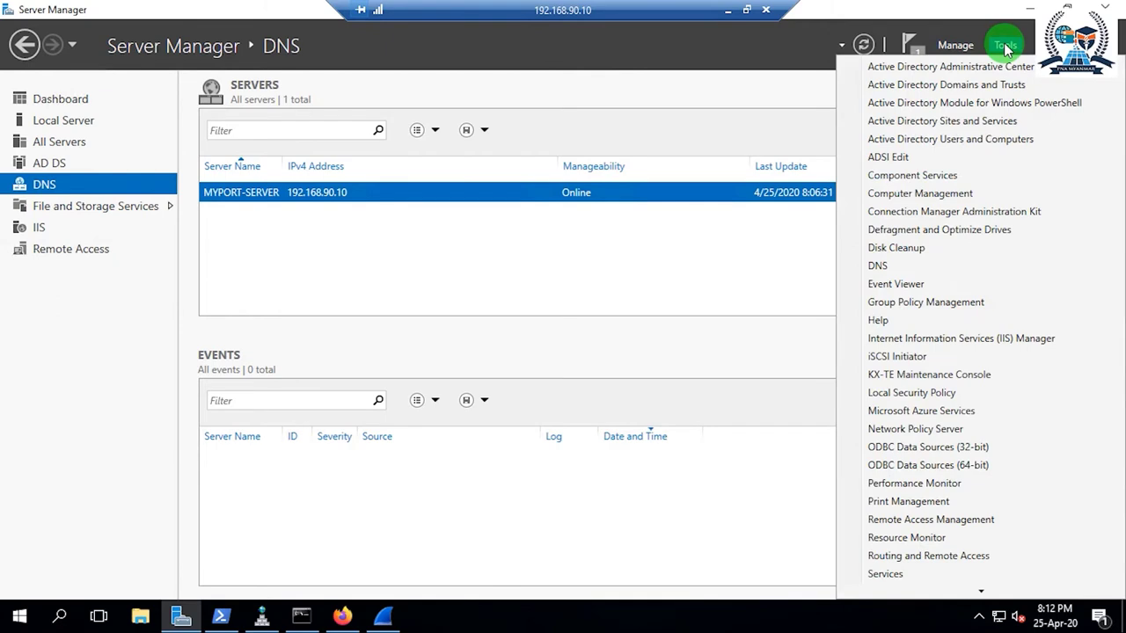
{"action": "left_click", "coordinate": [933, 124]}
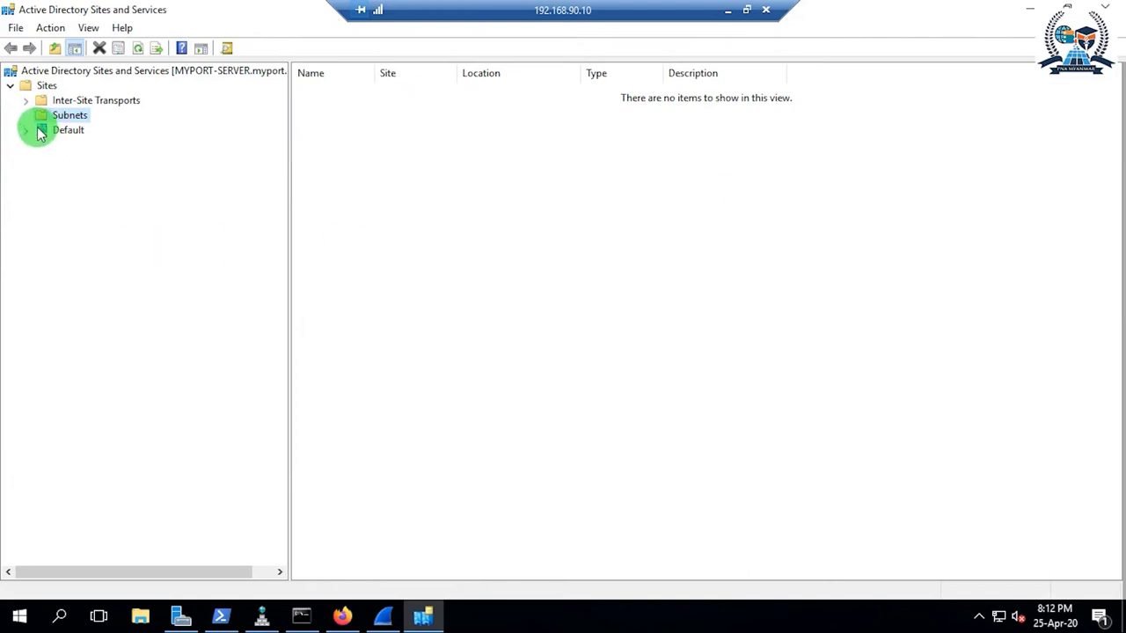
Expand the Default site and rename it as MYPORT-SERVER
{"action": "left_click", "coordinate": [26, 130]}
{"action": "left_click", "coordinate": [41, 144]}
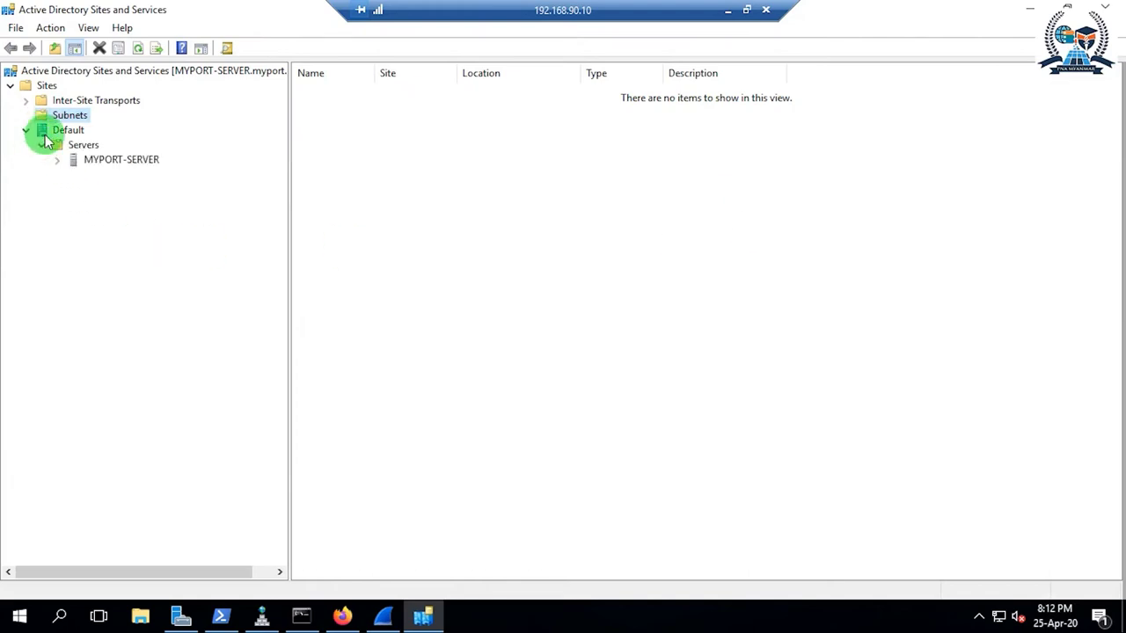
{"action": "left_click", "coordinate": [42, 131]}
{"action": "left_click", "coordinate": [41, 144]}
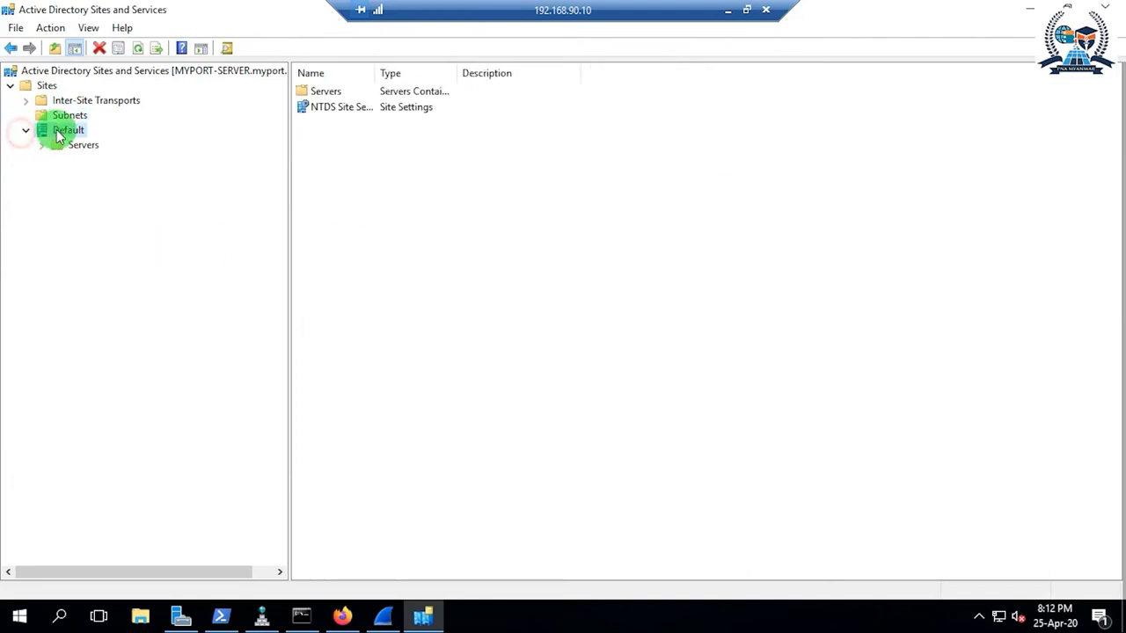
{"action": "left_click", "coordinate": [64, 132]}
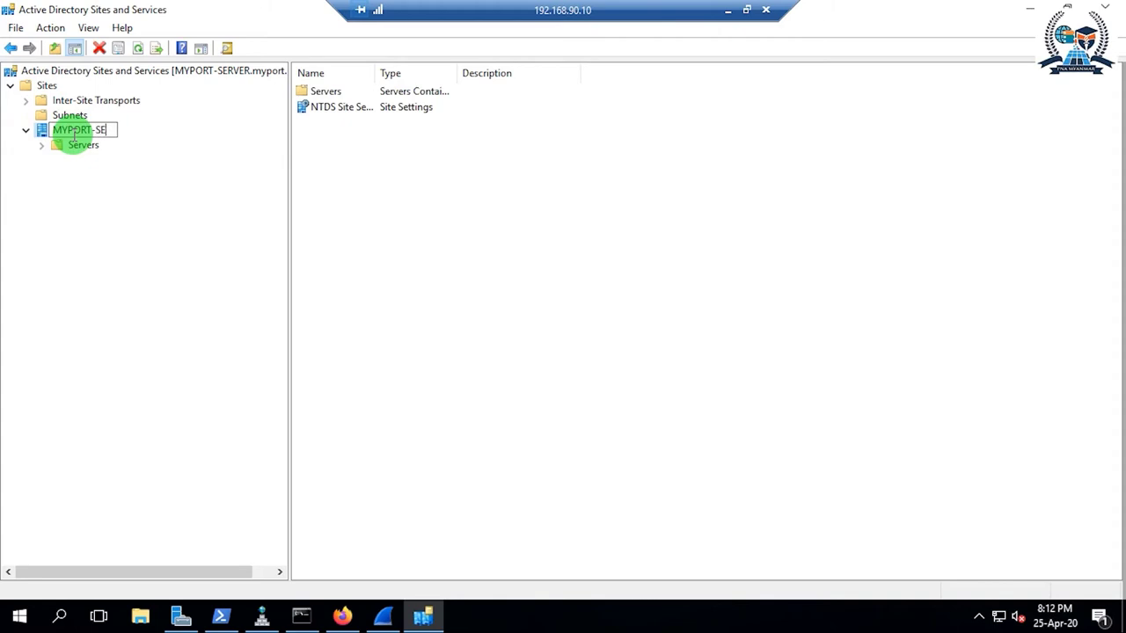
{"action": "key", "text": "Return"}
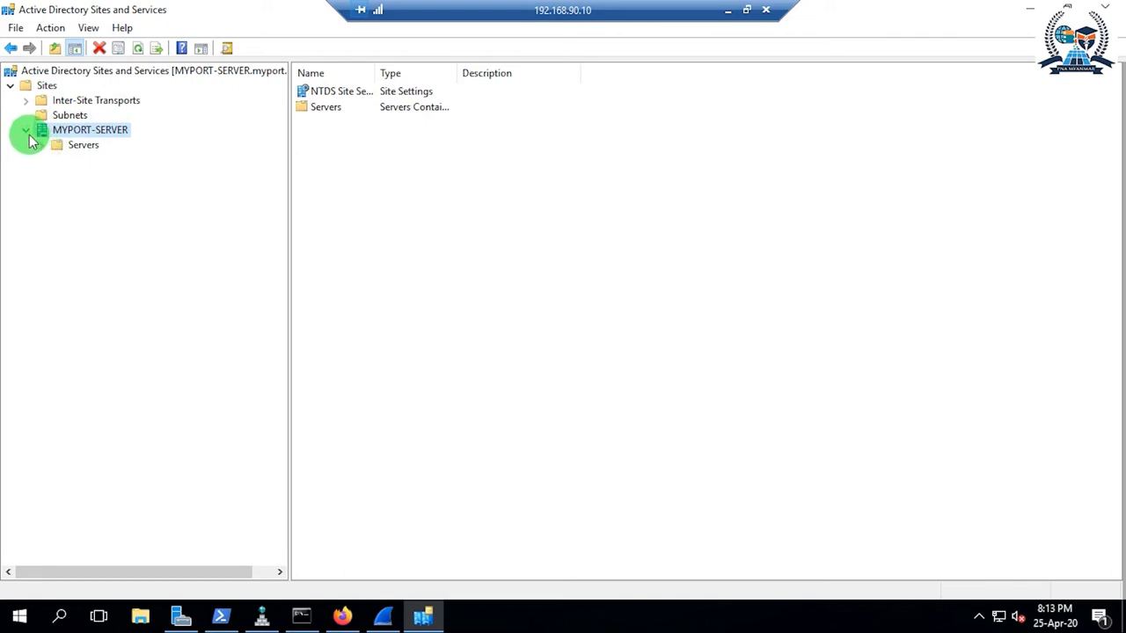
{"action": "left_click", "coordinate": [27, 130]}
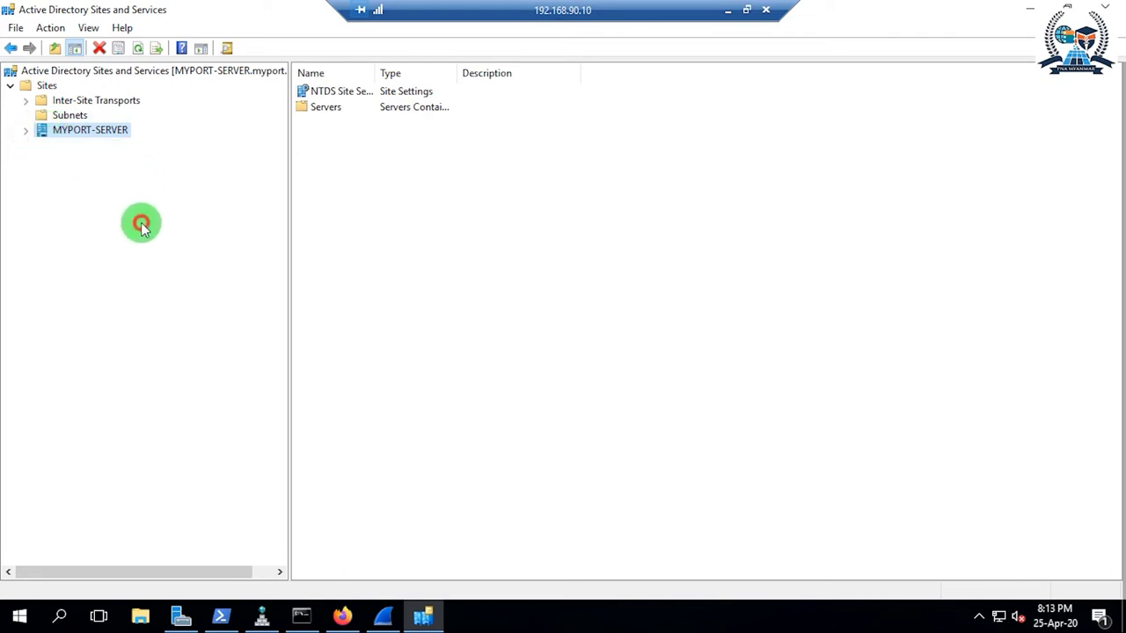
{"action": "right_click", "coordinate": [41, 133]}
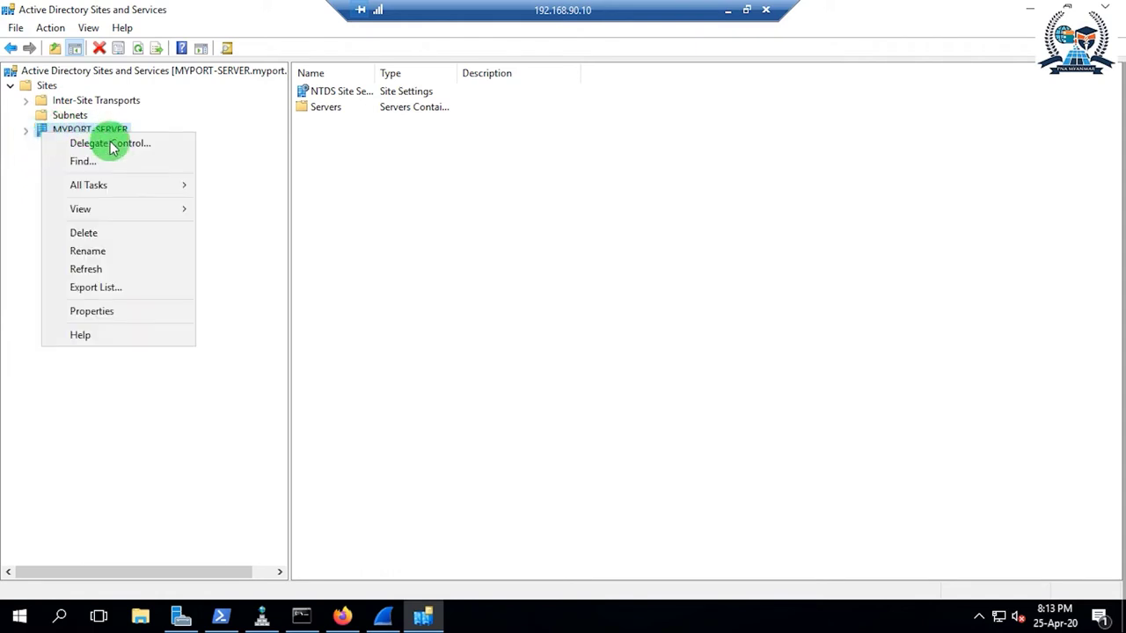
{"action": "left_click", "coordinate": [259, 229]}
Create a subnet with prefix 192.168.90.0/24 for the MYPORT-SERVER site and close Active Directory Sites and Services
{"action": "left_click", "coordinate": [44, 117]}
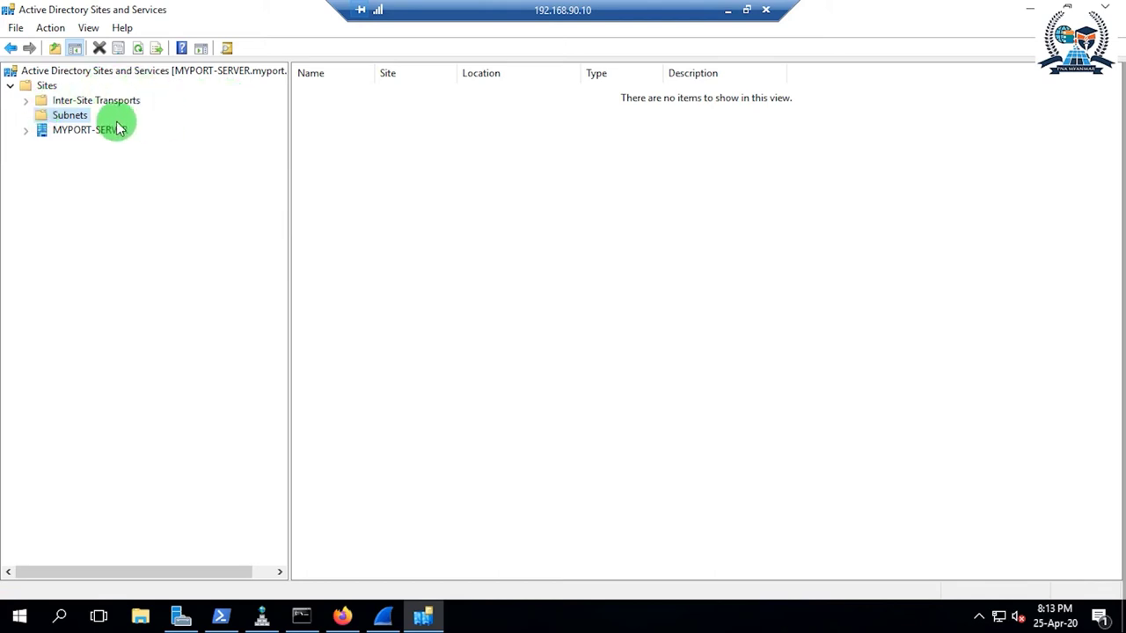
{"action": "right_click", "coordinate": [55, 116]}
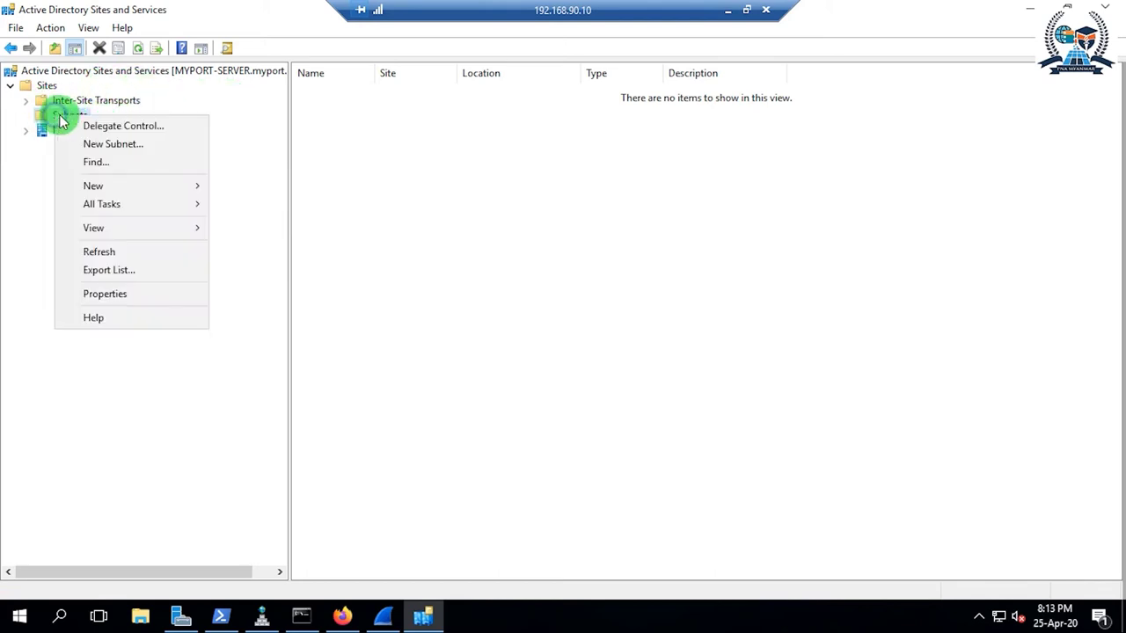
{"action": "left_click", "coordinate": [111, 146]}
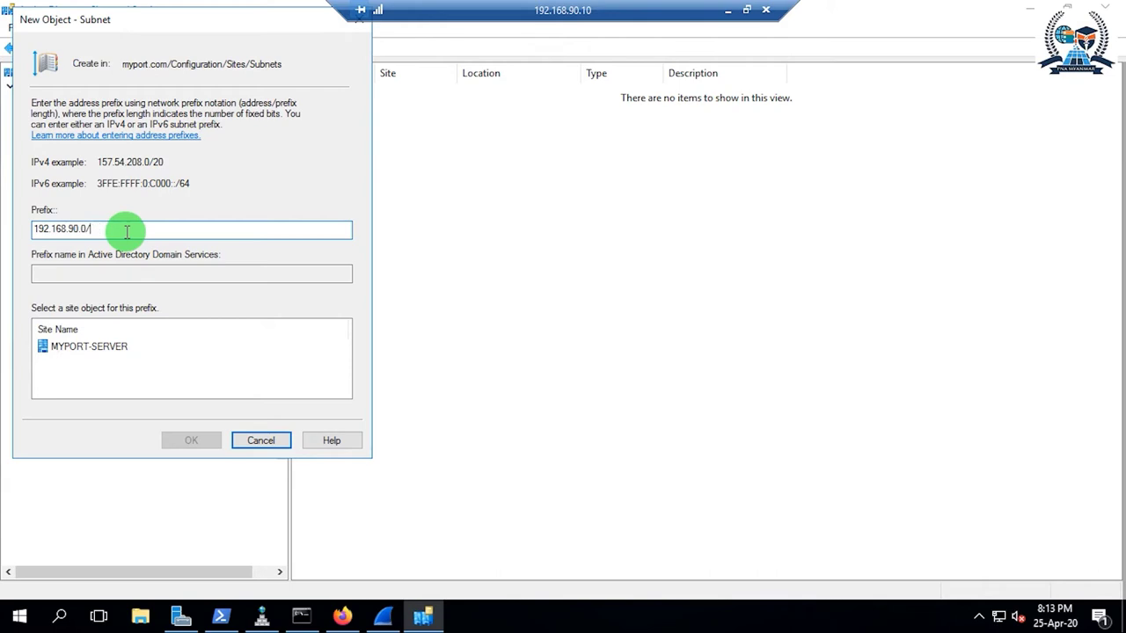
{"action": "type", "text": "24"}
{"action": "left_click", "coordinate": [88, 346]}
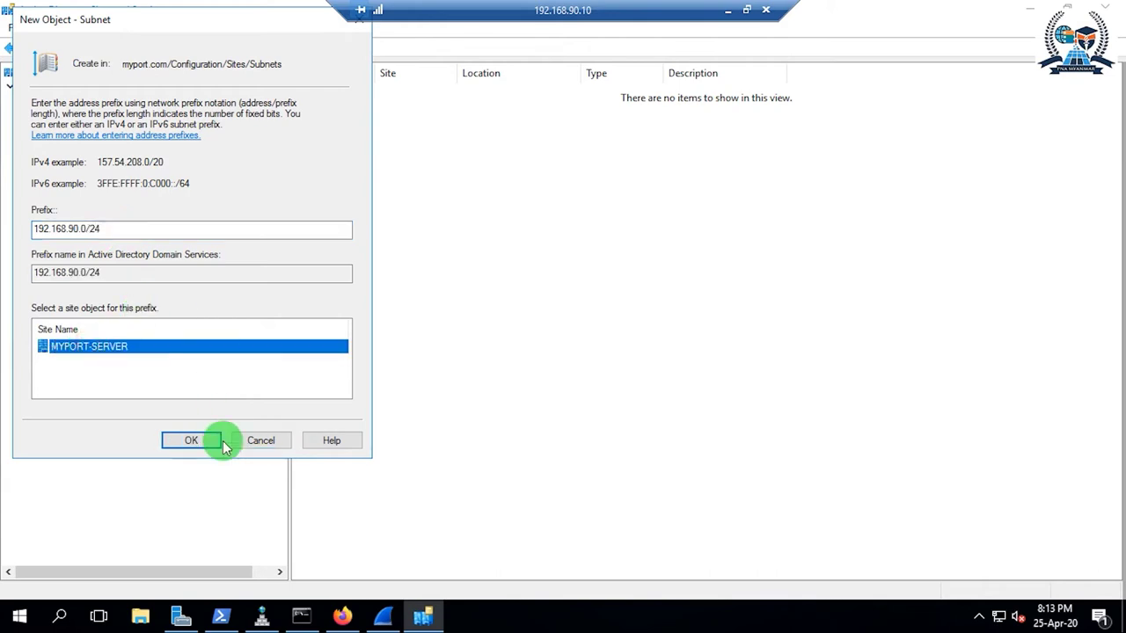
{"action": "left_click", "coordinate": [194, 442]}
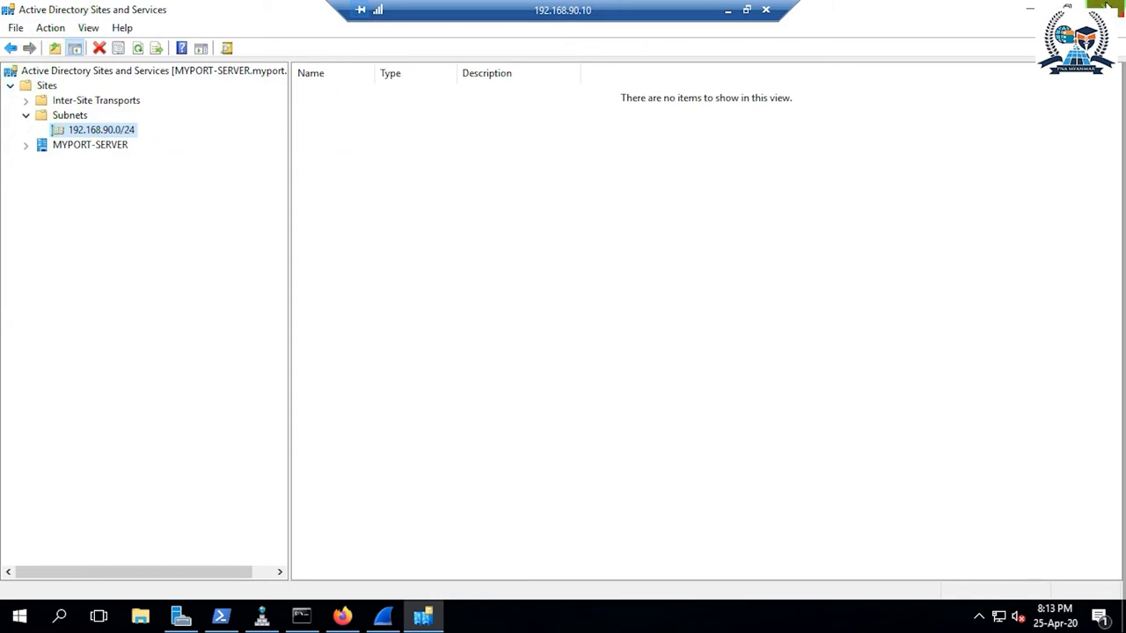
{"action": "left_click", "coordinate": [1106, 6]}
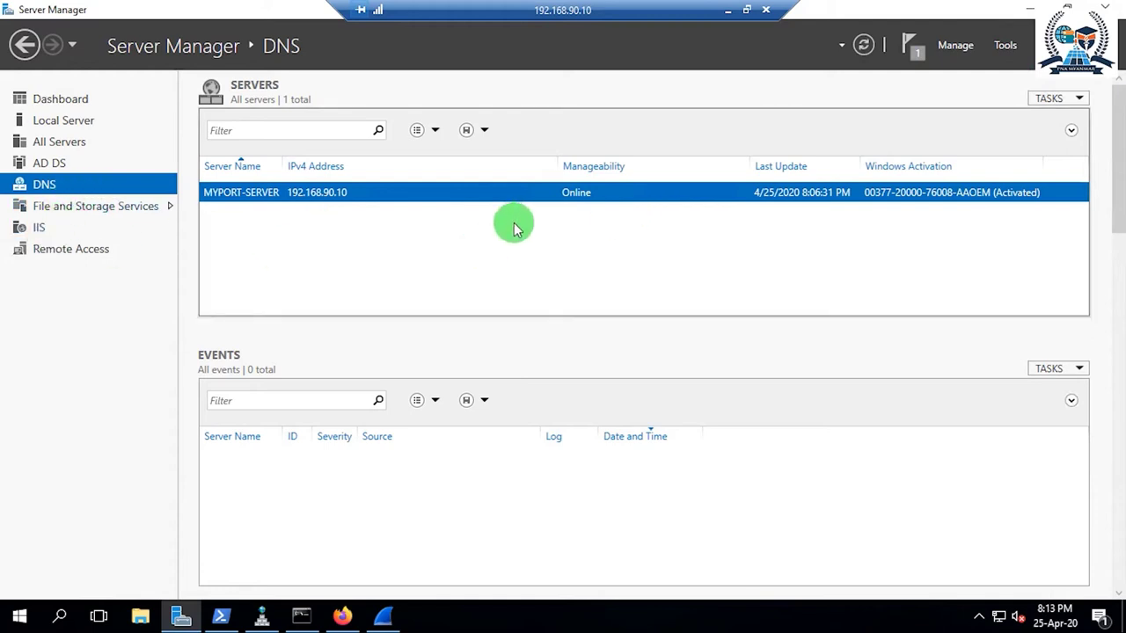
Open Internet Information Services (IIS) Manager for MYPORT-SERVER and expand the server's node
{"action": "left_click", "coordinate": [46, 227]}
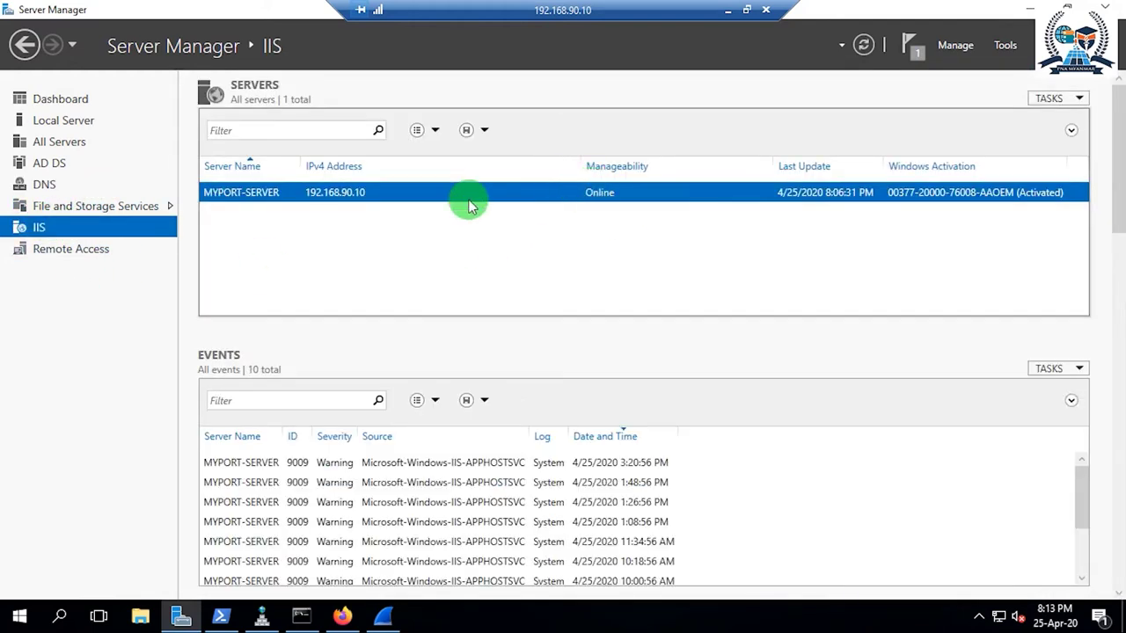
{"action": "right_click", "coordinate": [540, 196]}
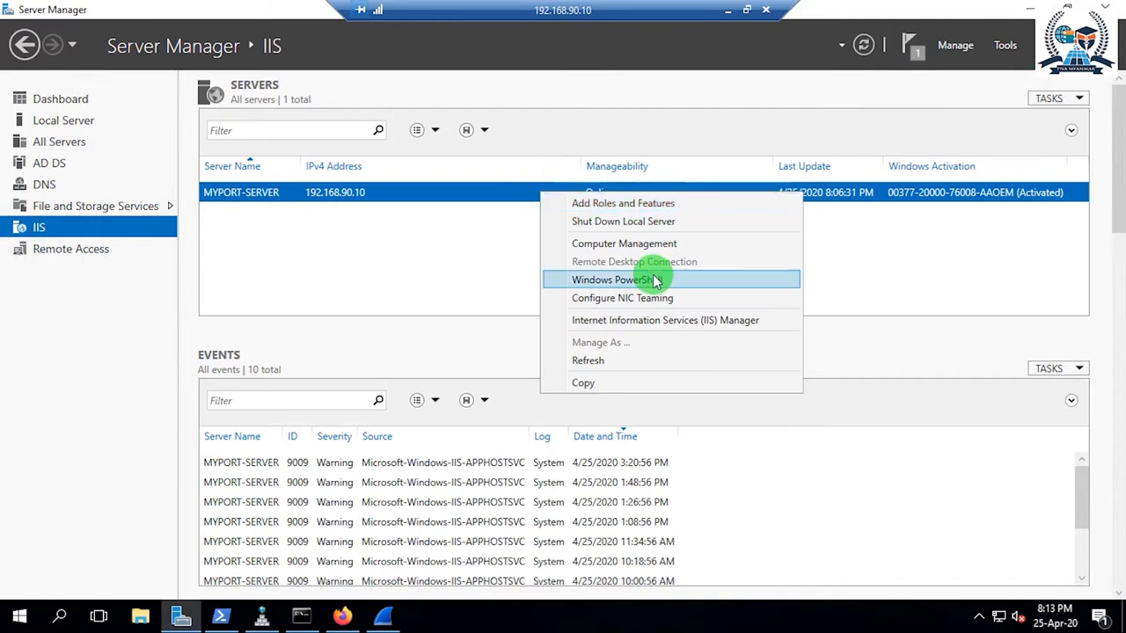
{"action": "left_click", "coordinate": [642, 320]}
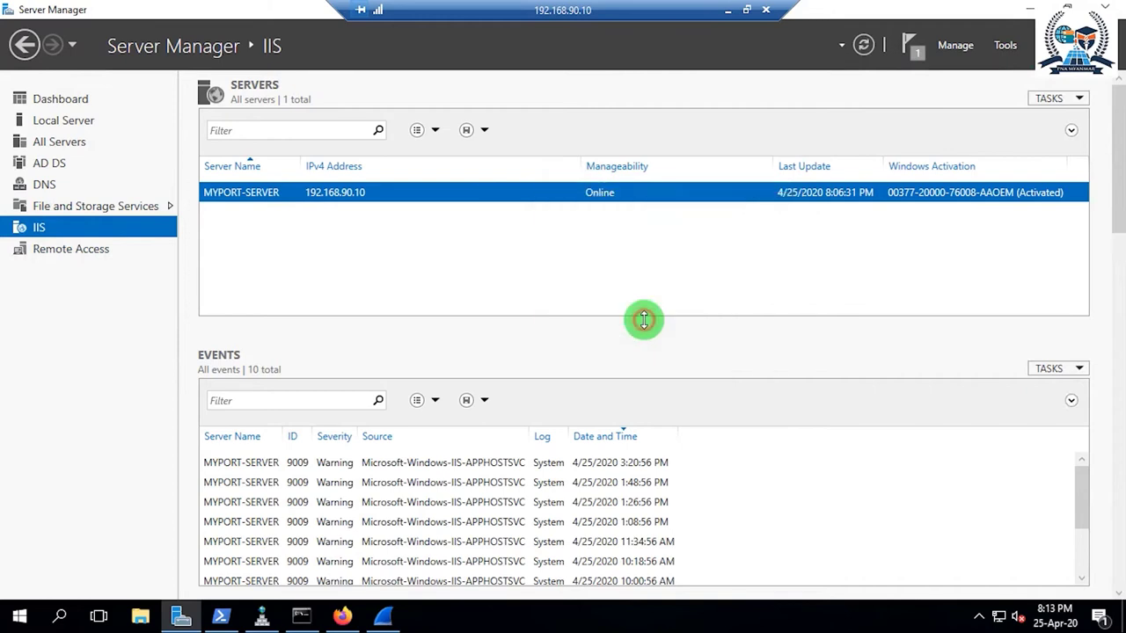
{"action": "left_click", "coordinate": [24, 130]}
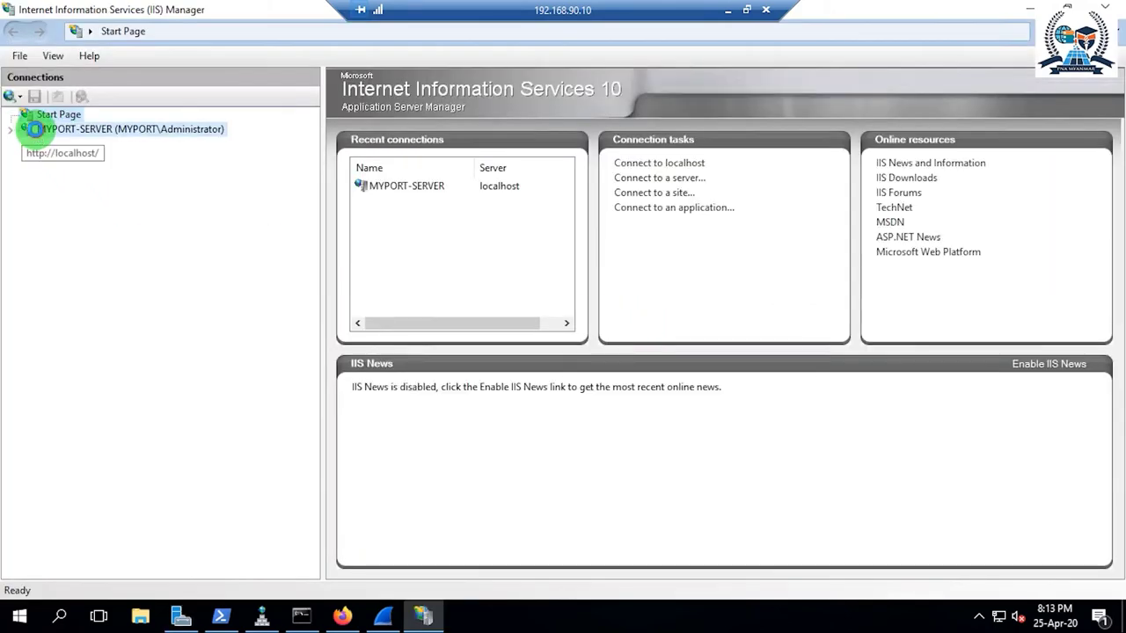
{"action": "left_click", "coordinate": [17, 134]}
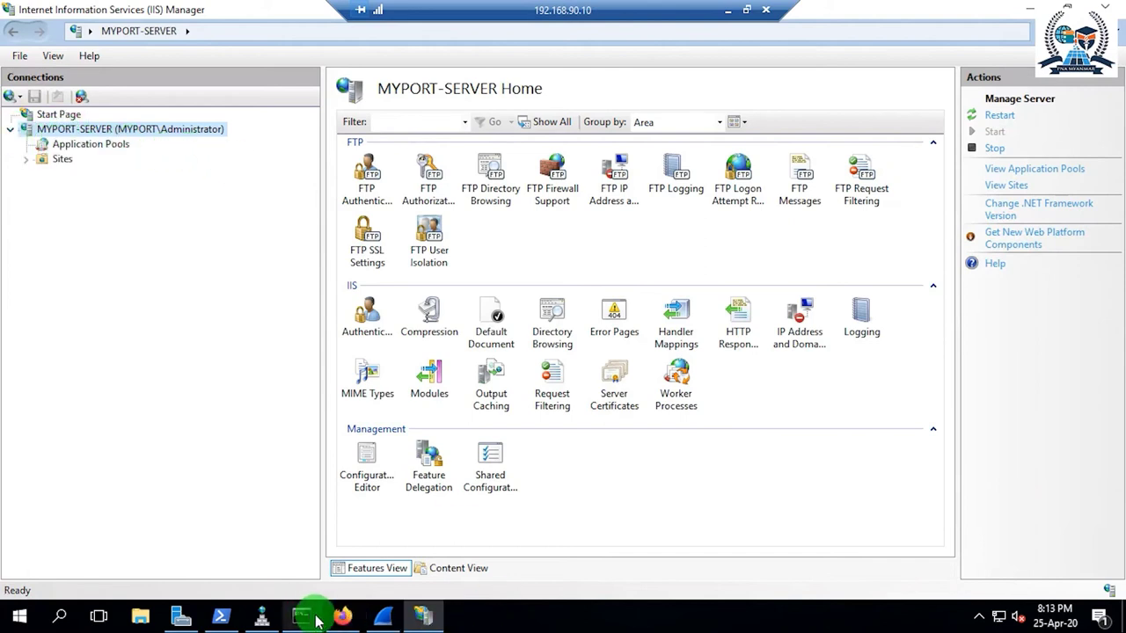
Start adding a website under Sites with the site name PNAMYANMAR SITE
{"action": "left_click", "coordinate": [48, 159]}
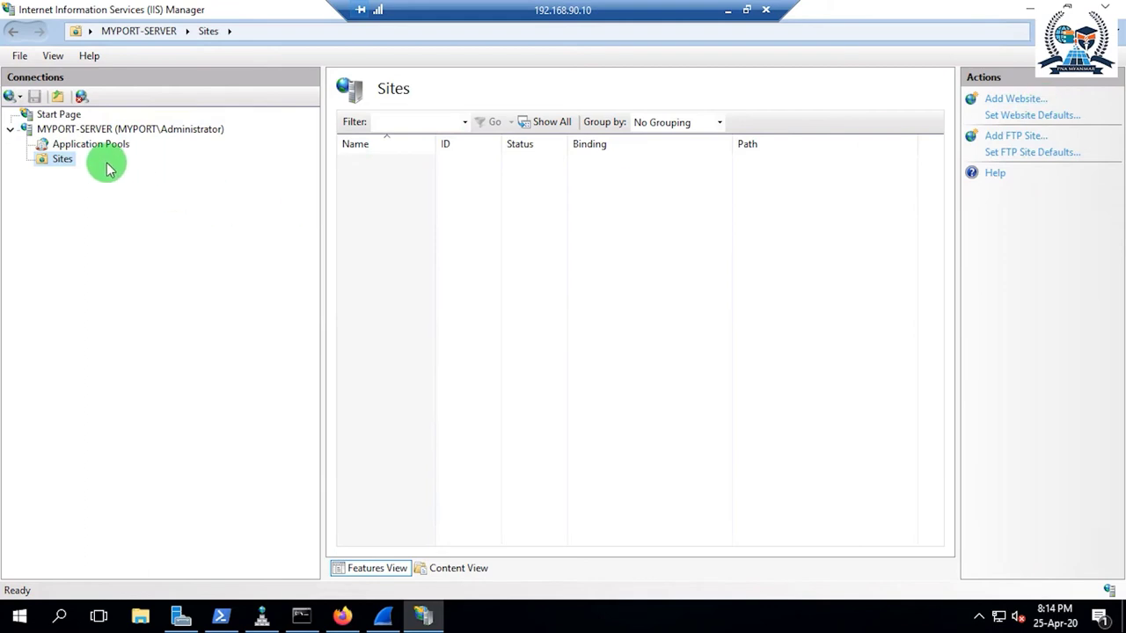
{"action": "right_click", "coordinate": [55, 163]}
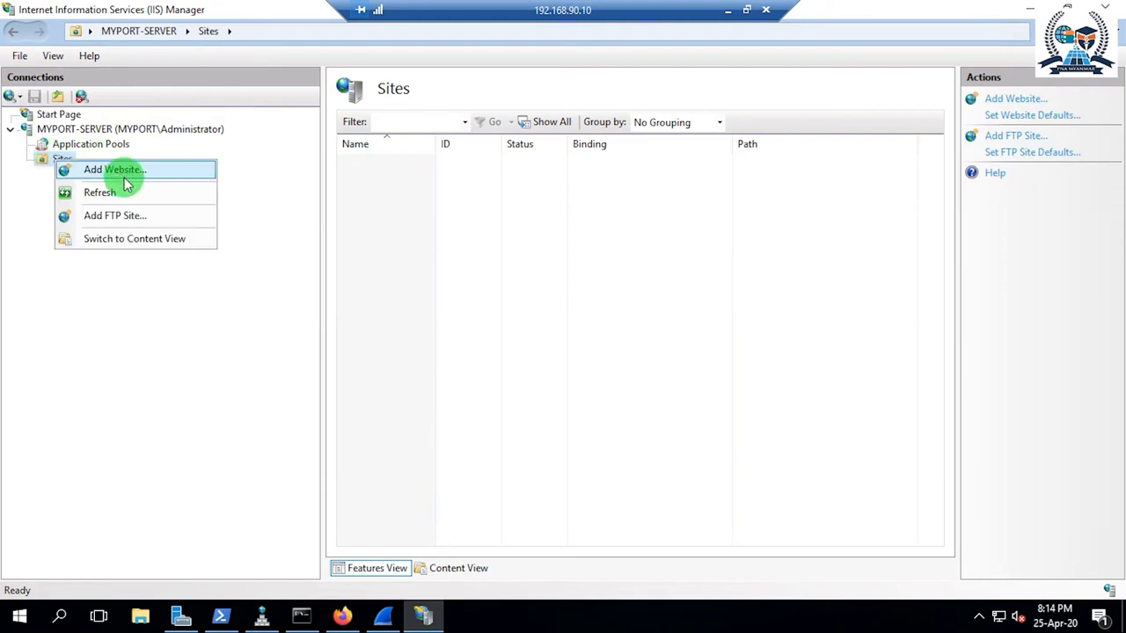
{"action": "left_click", "coordinate": [99, 169]}
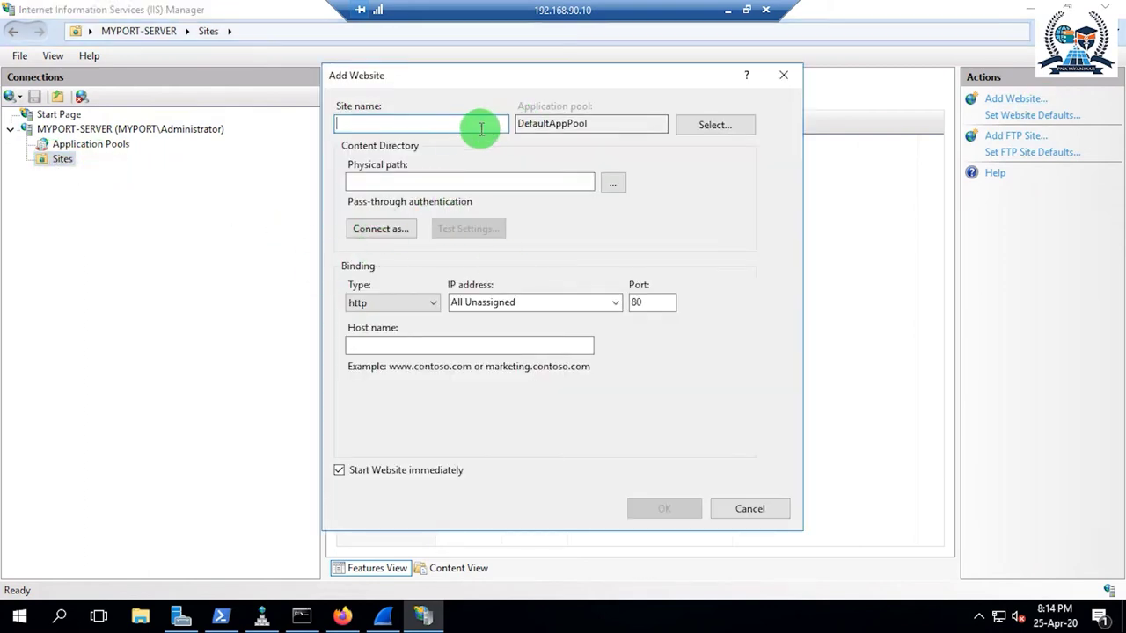
{"action": "type", "text": "PNA"}
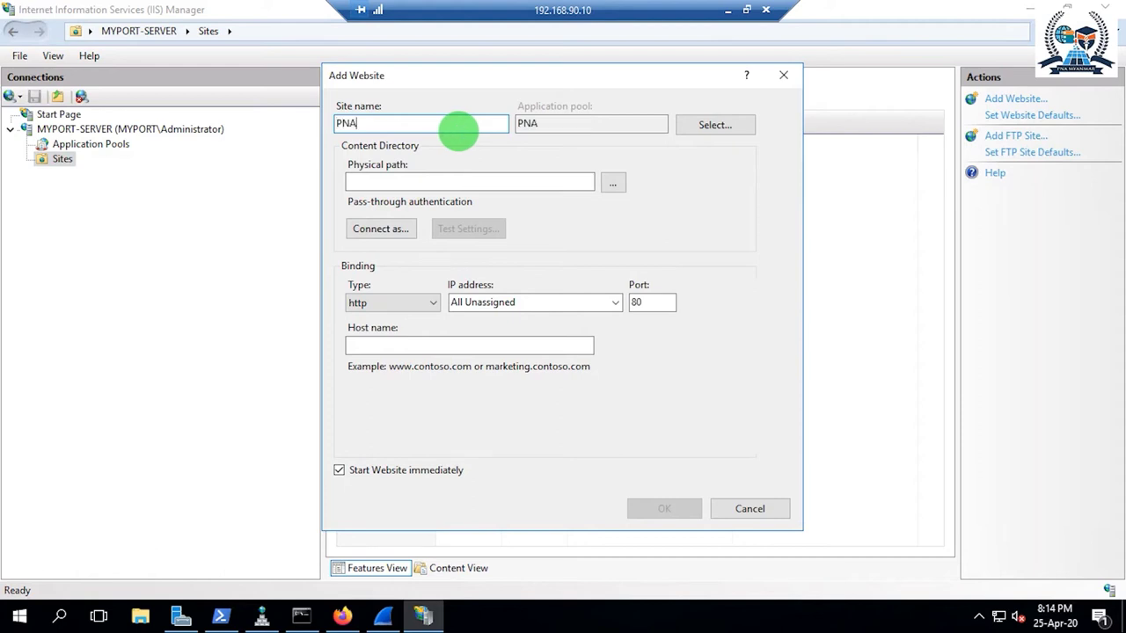
{"action": "type", "text": "MYANMAR "}
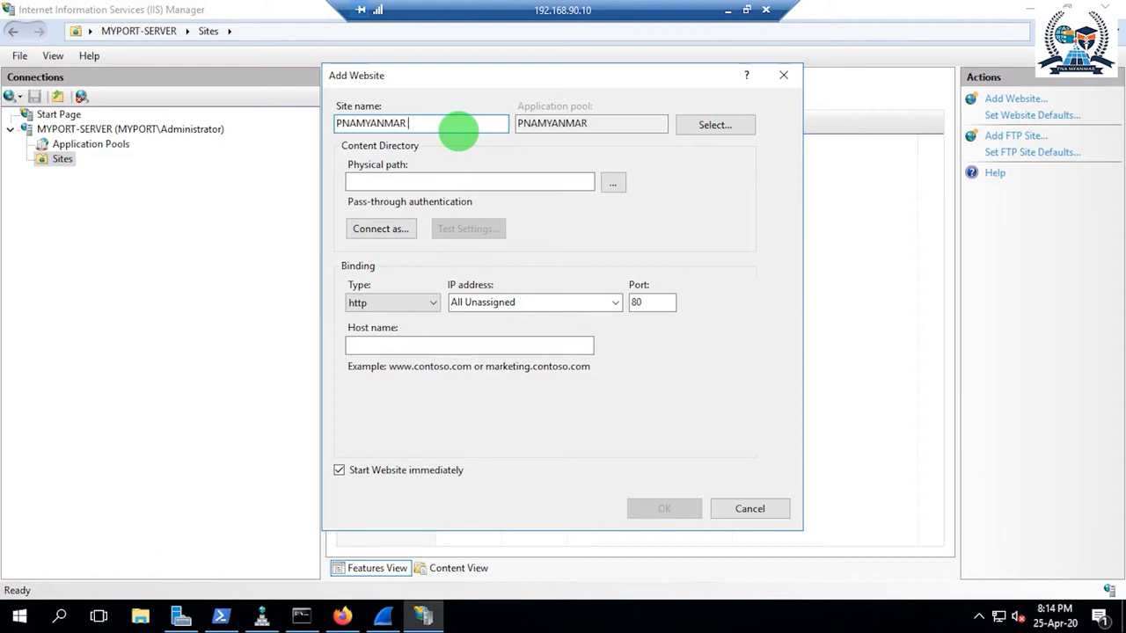
{"action": "type", "text": "SITE"}
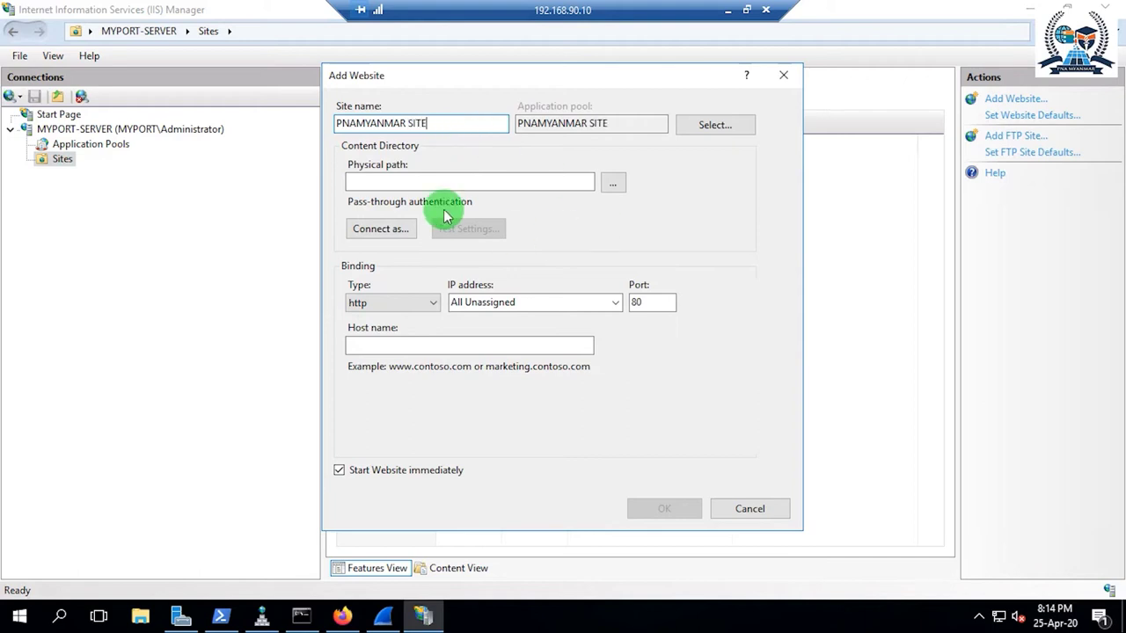
Set the new website's physical path to the folder C:\website
{"action": "left_click", "coordinate": [612, 182]}
{"action": "scroll", "coordinate": [461, 361], "scroll_direction": "down", "scroll_amount": 3}
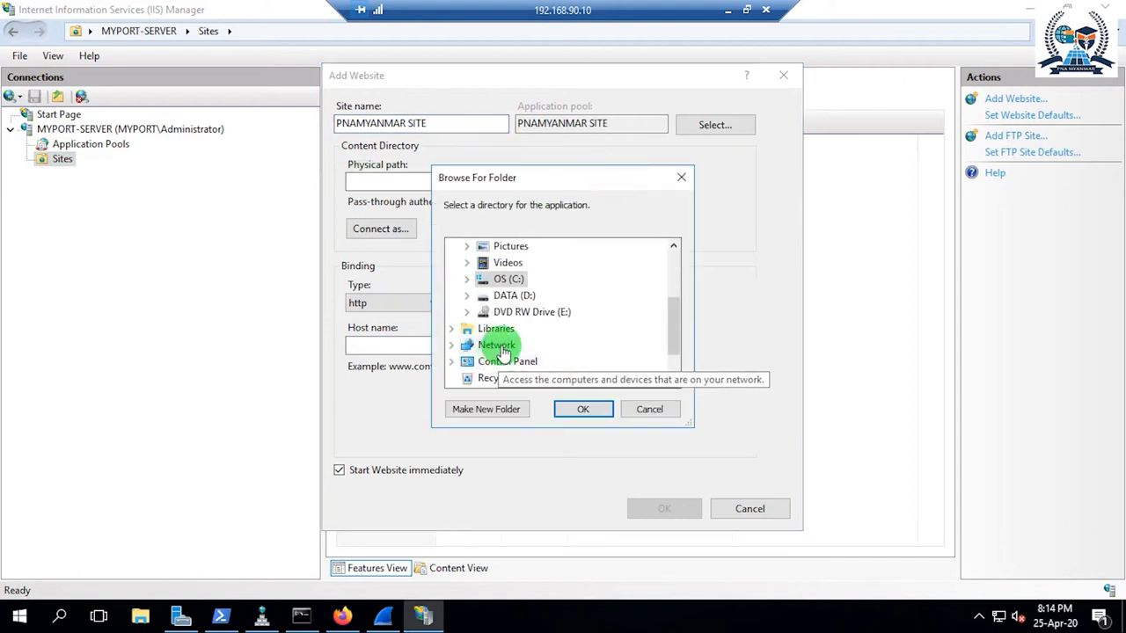
{"action": "scroll", "coordinate": [495, 354], "scroll_direction": "up", "scroll_amount": 3}
{"action": "left_click", "coordinate": [467, 279]}
{"action": "scroll", "coordinate": [478, 283], "scroll_direction": "down", "scroll_amount": 2}
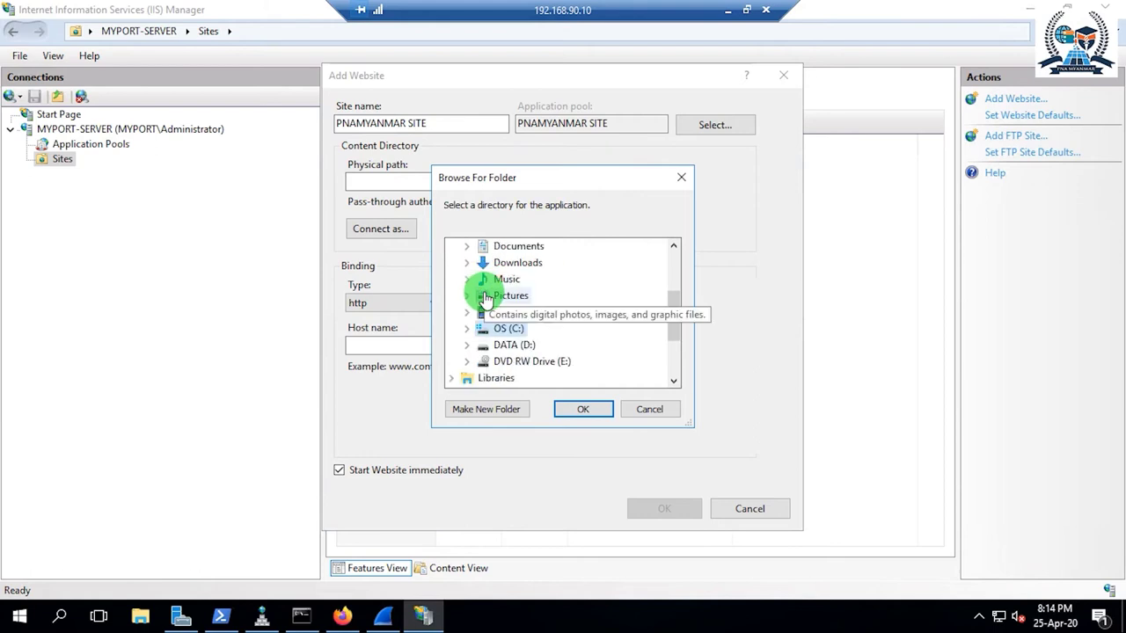
{"action": "scroll", "coordinate": [477, 290], "scroll_direction": "up", "scroll_amount": 2}
{"action": "left_click", "coordinate": [464, 279]}
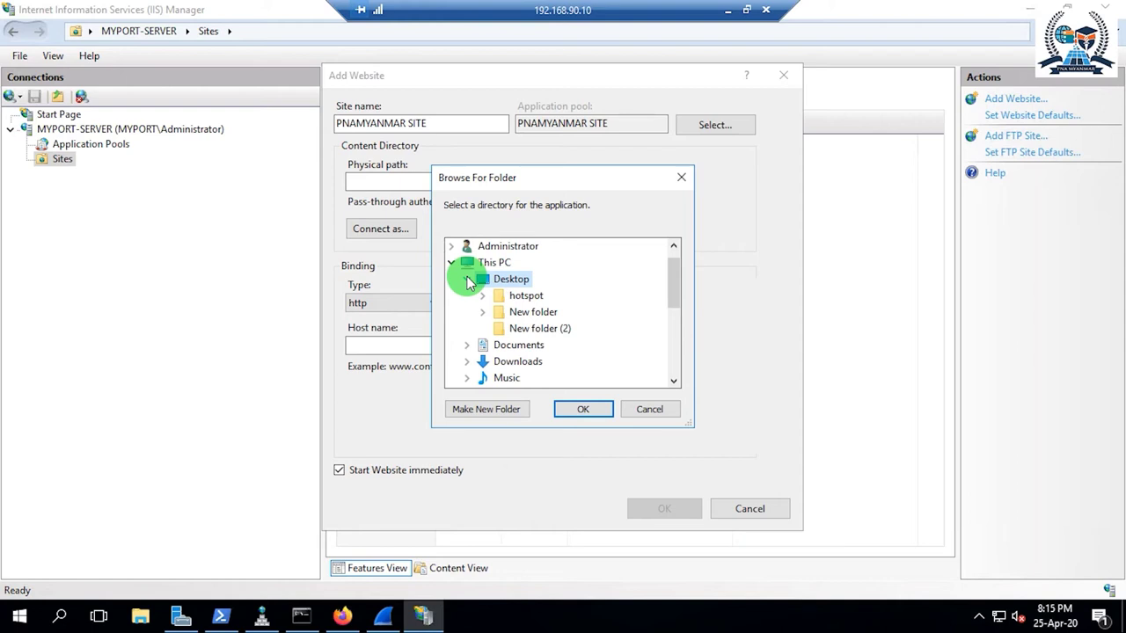
{"action": "left_click", "coordinate": [467, 279]}
{"action": "scroll", "coordinate": [528, 297], "scroll_direction": "down", "scroll_amount": 2}
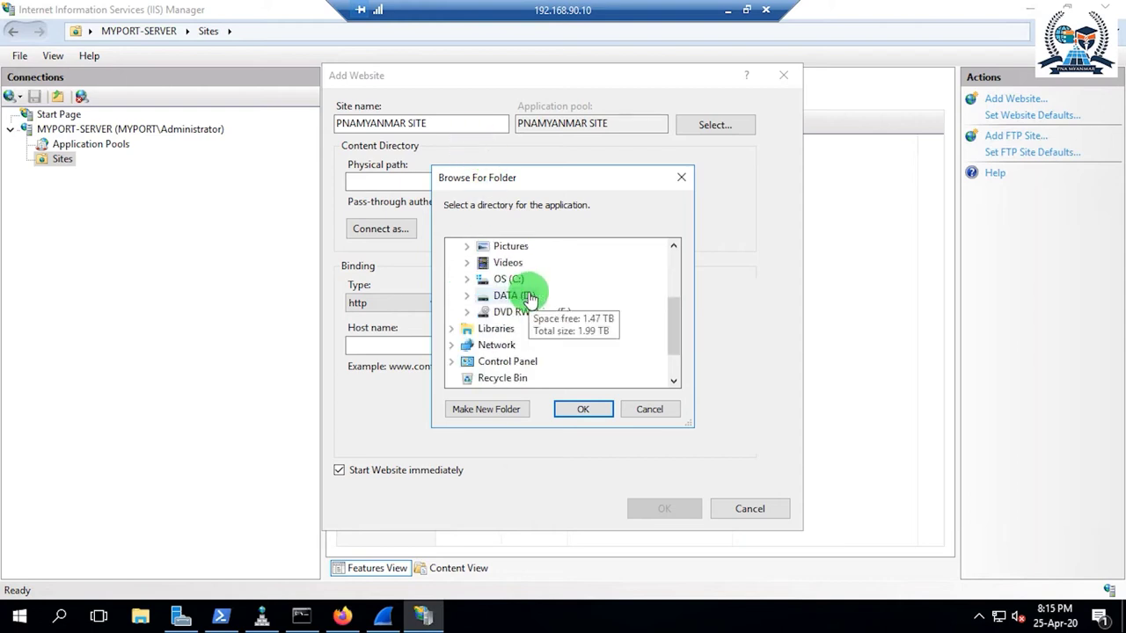
{"action": "left_click", "coordinate": [467, 280]}
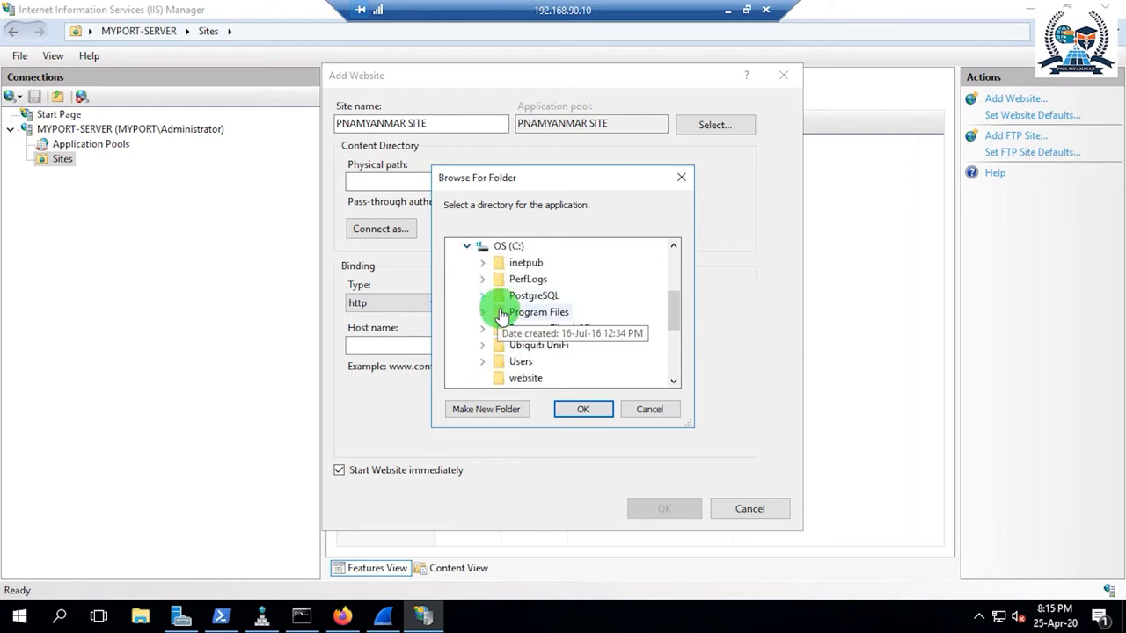
{"action": "scroll", "coordinate": [508, 326], "scroll_direction": "down", "scroll_amount": 1}
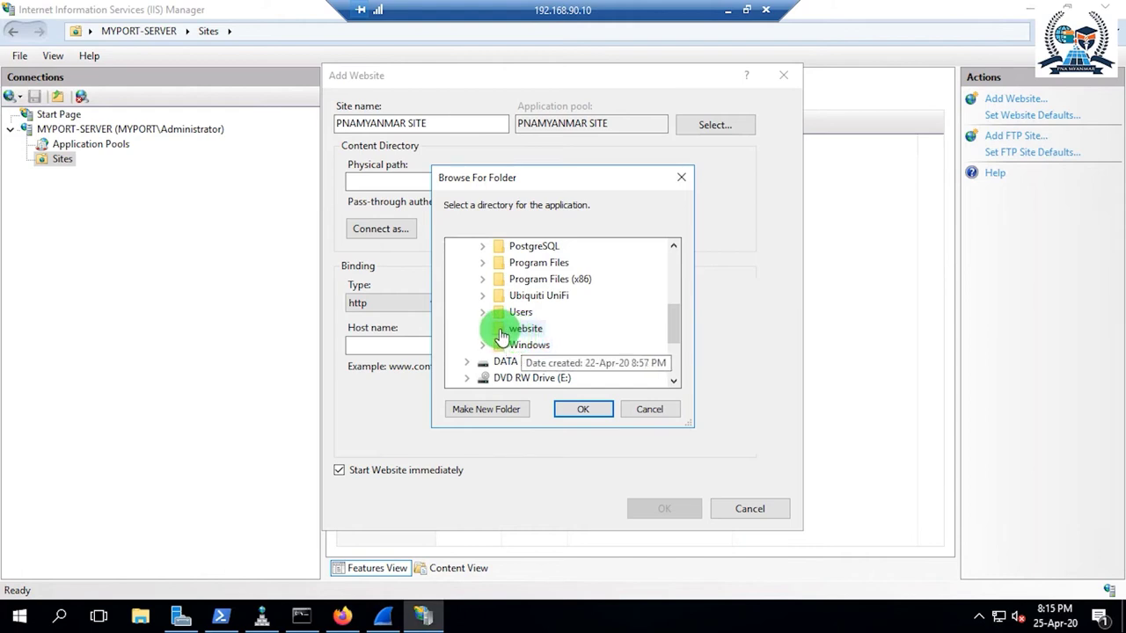
{"action": "left_click", "coordinate": [514, 329]}
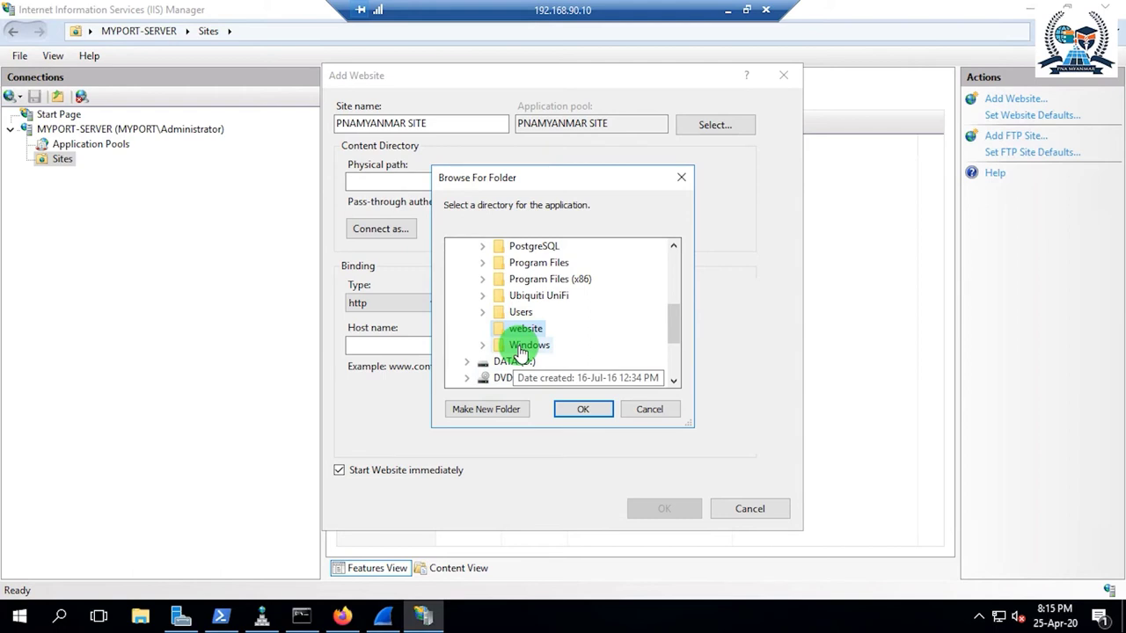
{"action": "left_click", "coordinate": [580, 408]}
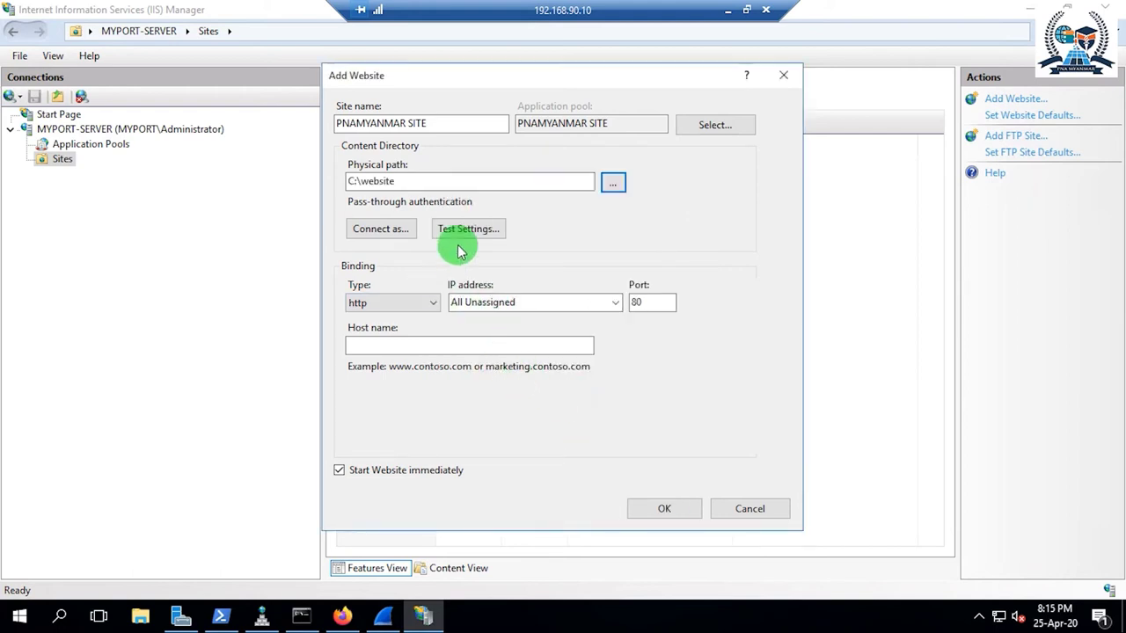
Bind the new website to the IP address 192.168.90.10
{"action": "left_click", "coordinate": [564, 302]}
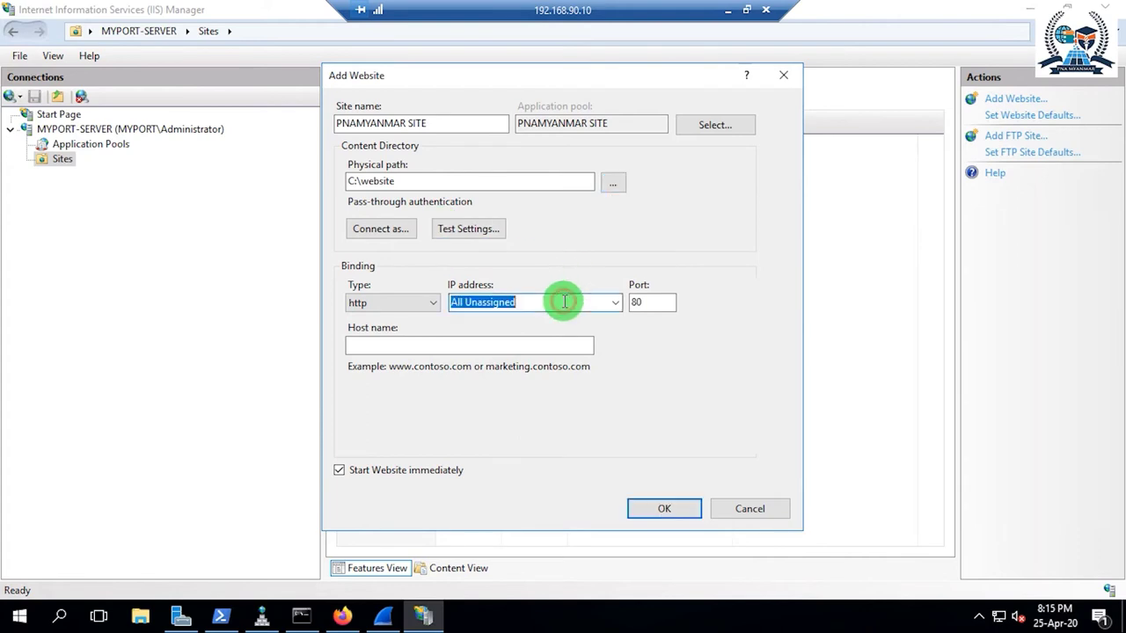
{"action": "left_click", "coordinate": [613, 303]}
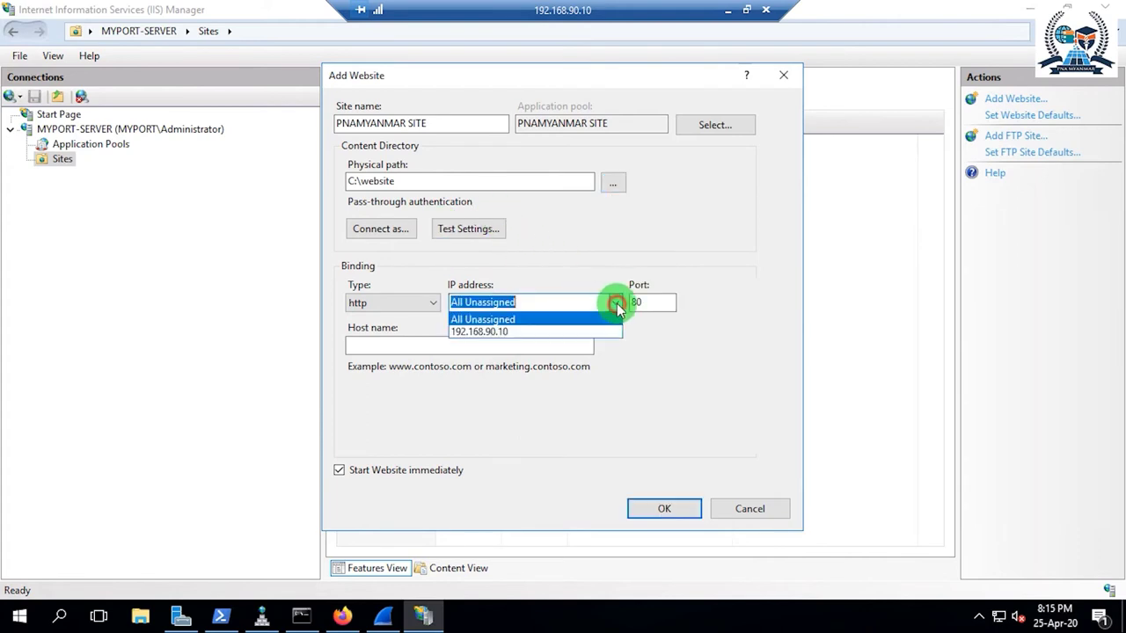
{"action": "left_click", "coordinate": [527, 328]}
{"action": "left_click", "coordinate": [497, 348]}
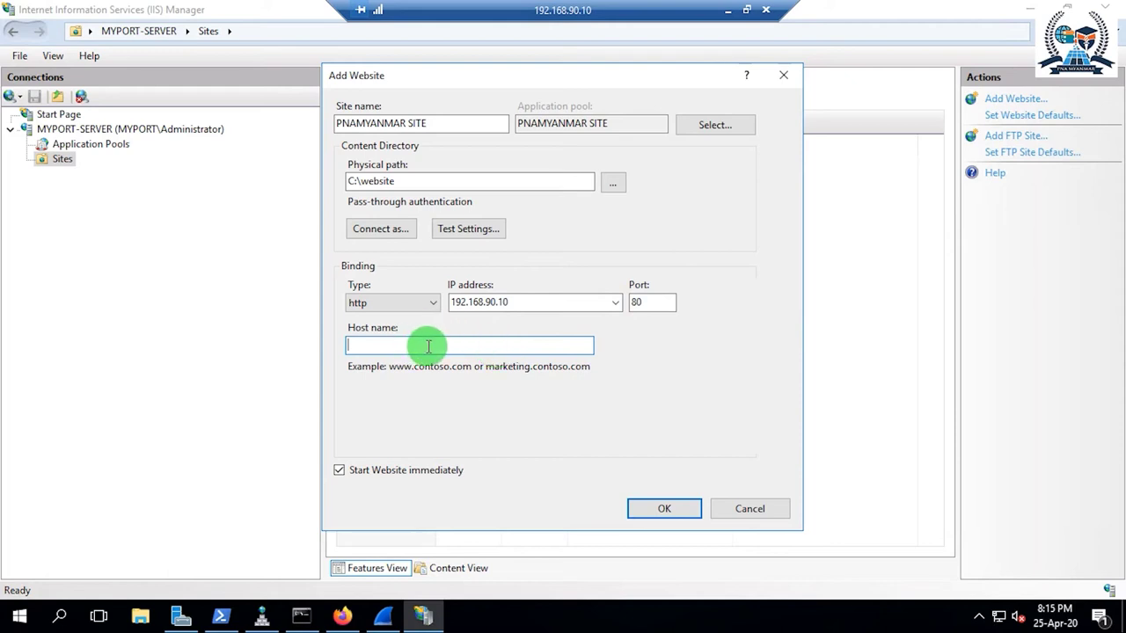
{"action": "type", "text": "www.pna"}
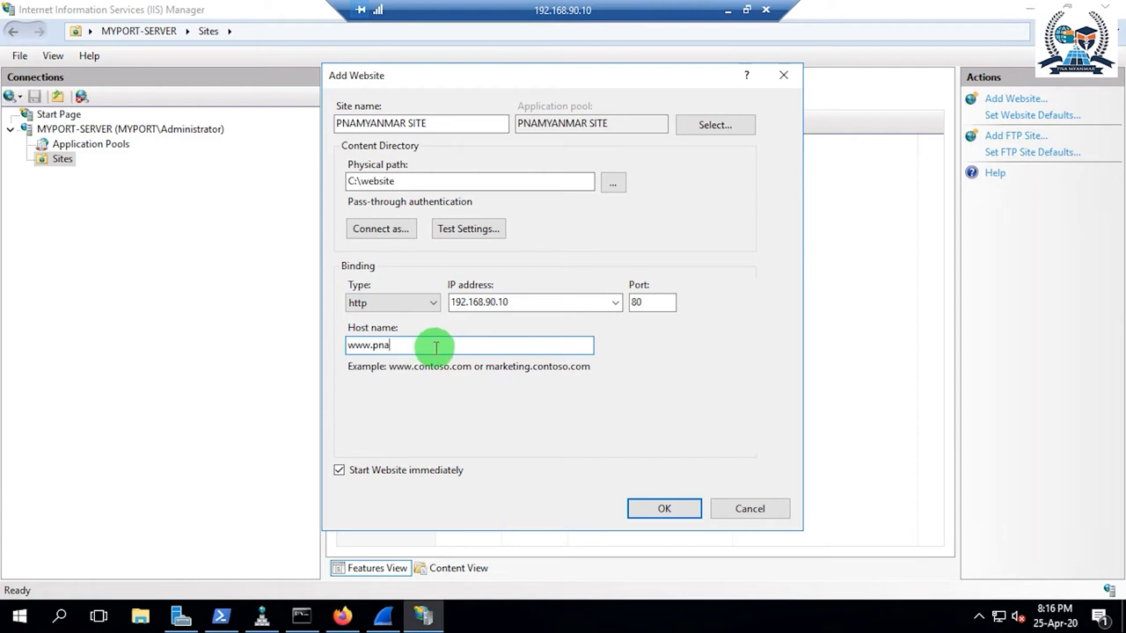
{"action": "left_click", "coordinate": [552, 300]}
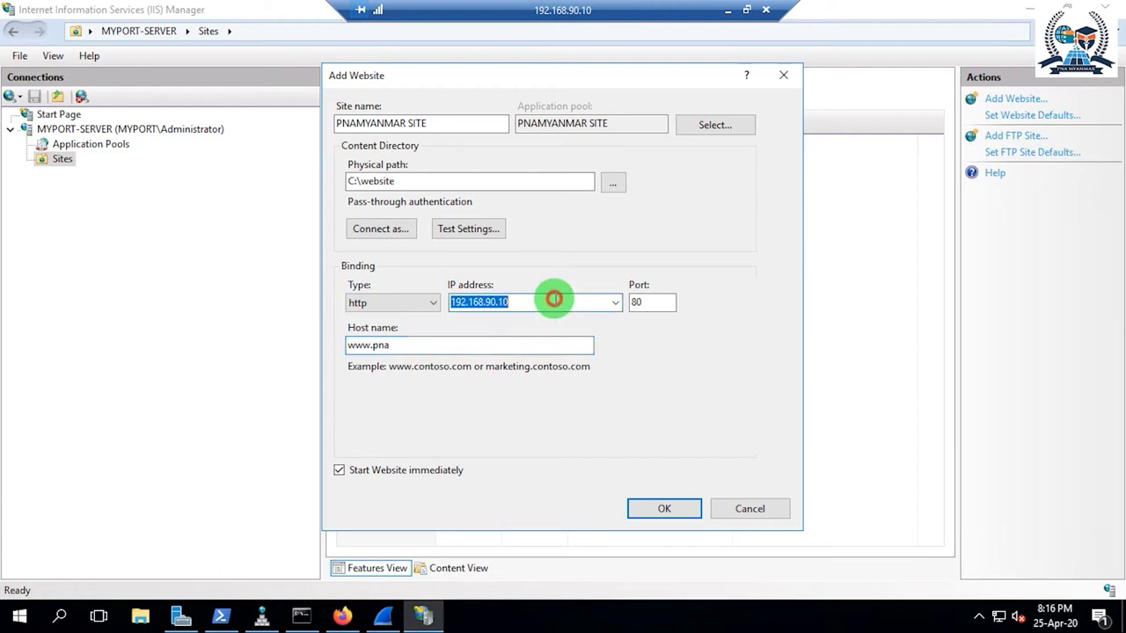
{"action": "left_click", "coordinate": [437, 346]}
{"action": "type", "text": "myanmar.com"}
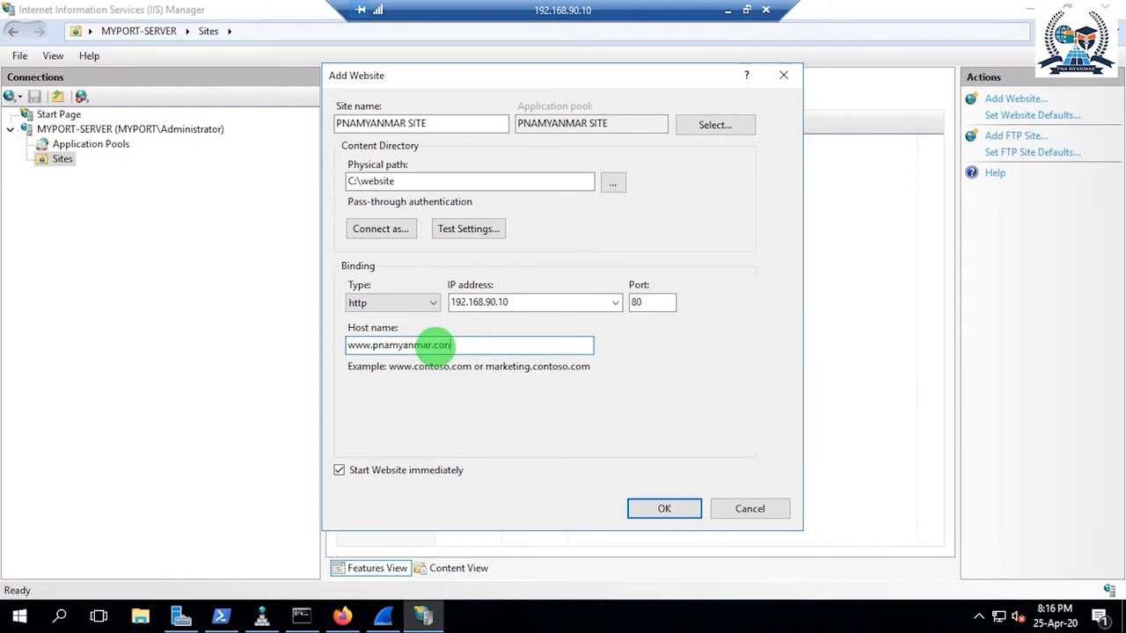
{"action": "key", "text": "BackSpace"}
{"action": "type", "text": "m"}
{"action": "type", "text": ".in"}
{"action": "key", "text": "BackSpace"}
{"action": "key", "text": "BackSpace"}
{"action": "type", "text": "mm"}
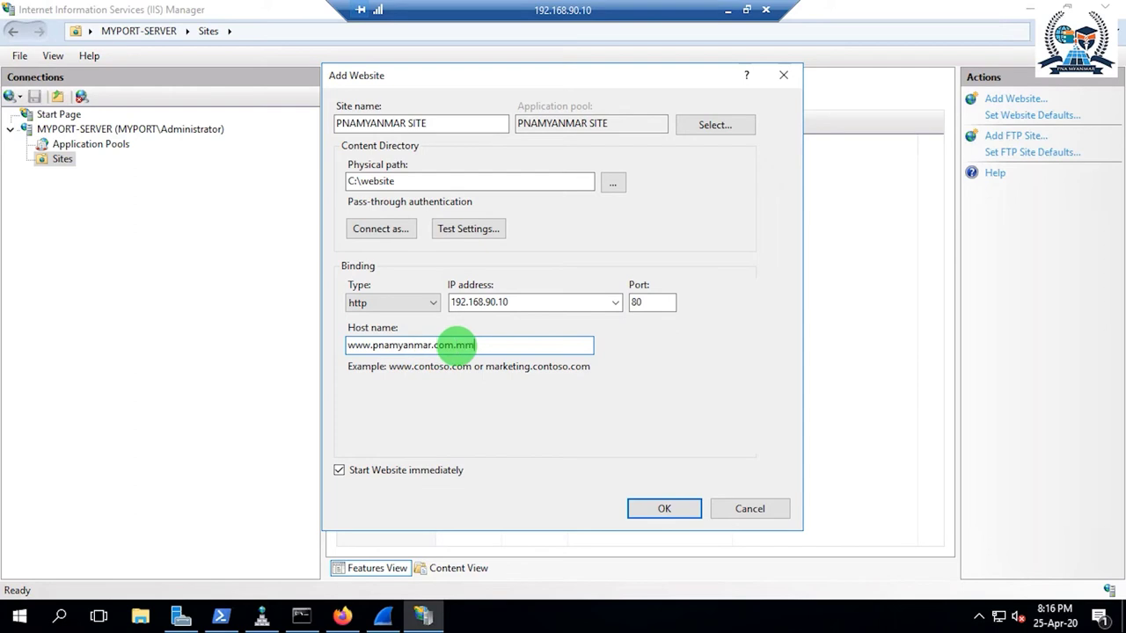
{"action": "left_click", "coordinate": [670, 509]}
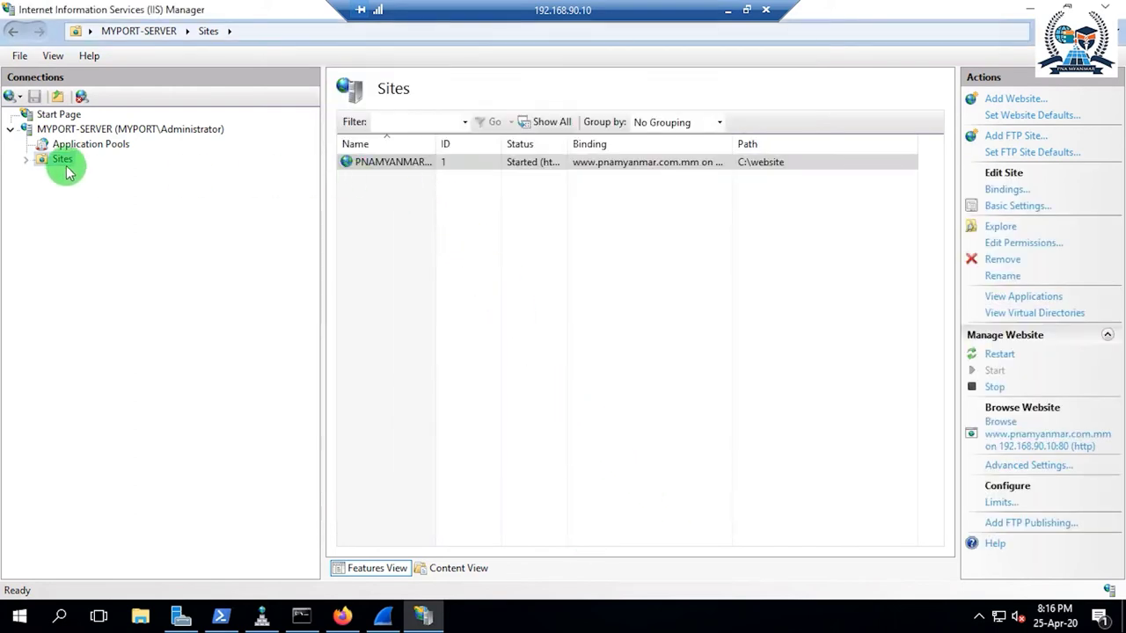
Open the Default Document settings of PNAMYANMAR SITE and start adding a new default document
{"action": "left_click", "coordinate": [448, 162]}
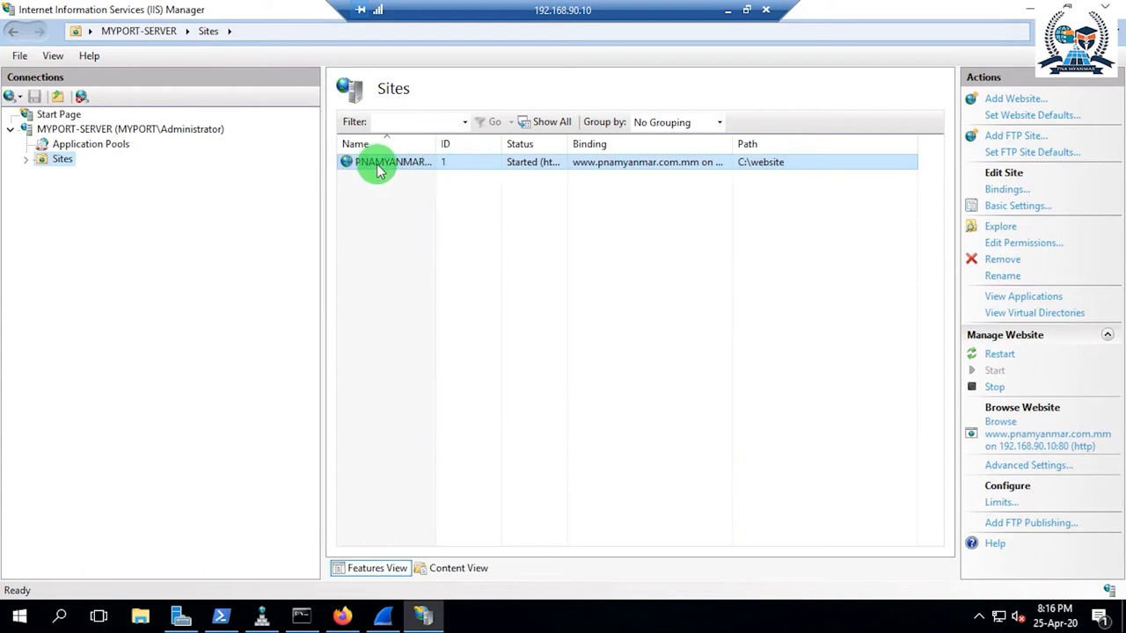
{"action": "left_click", "coordinate": [25, 159]}
{"action": "left_click", "coordinate": [80, 176]}
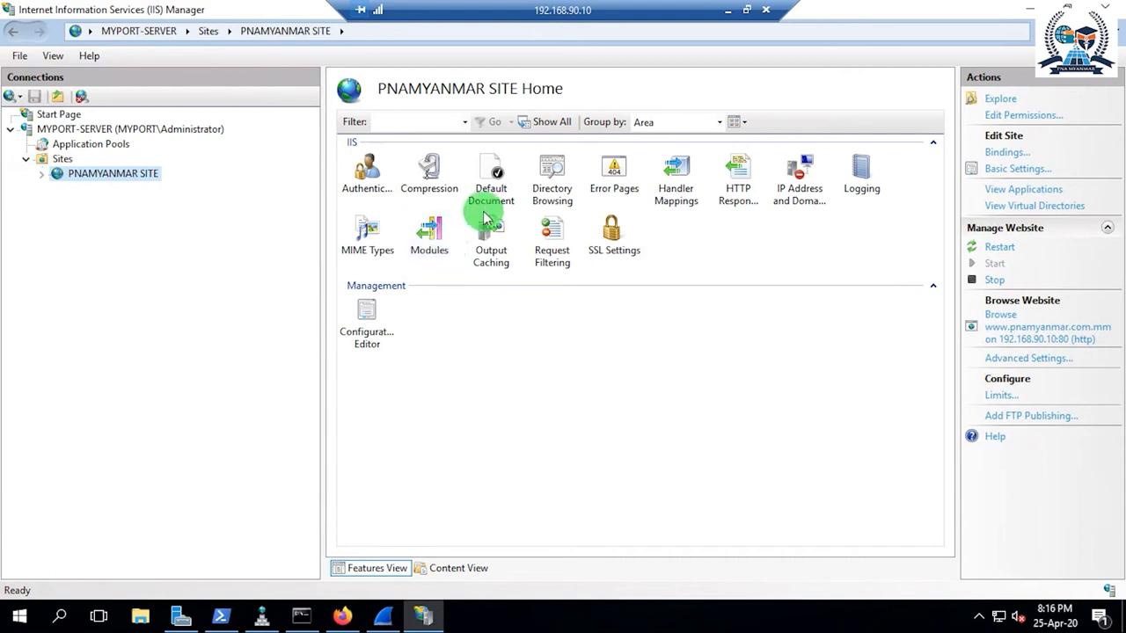
{"action": "double_click", "coordinate": [497, 180]}
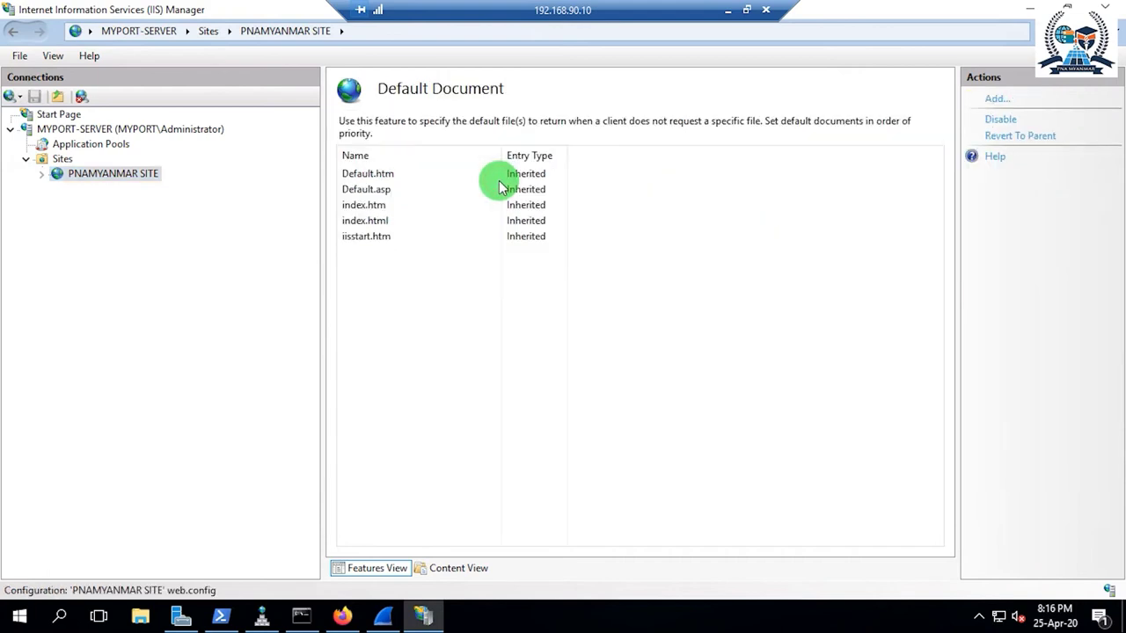
{"action": "left_click", "coordinate": [996, 102]}
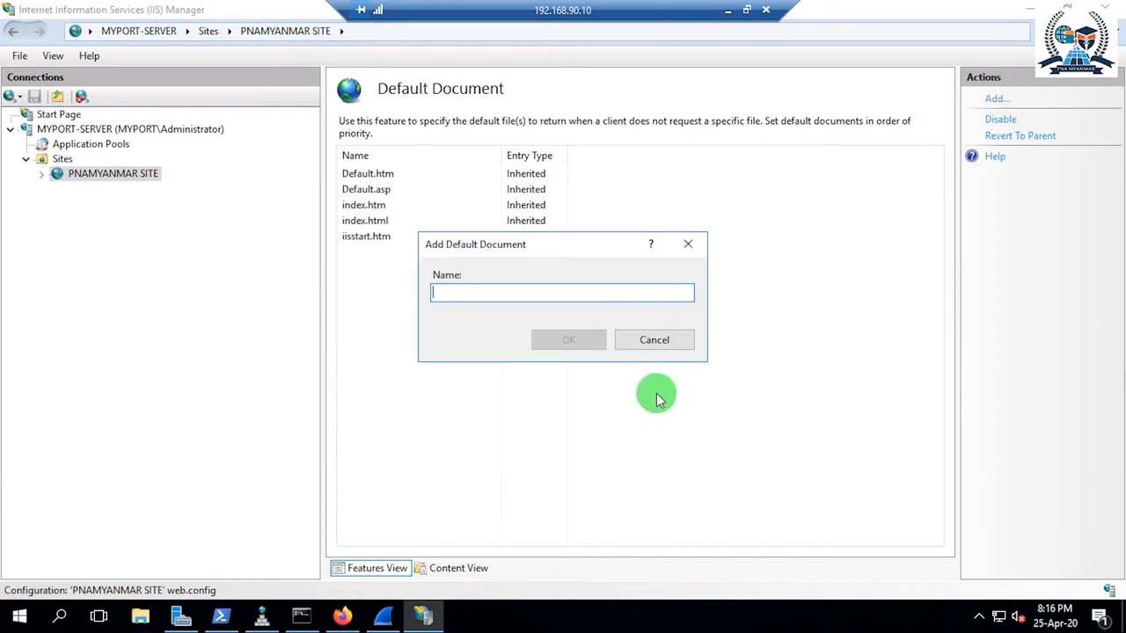
Check the C:\website folder in File Explorer for the HTML page's file name and return to IIS Manager
{"action": "left_click", "coordinate": [141, 615]}
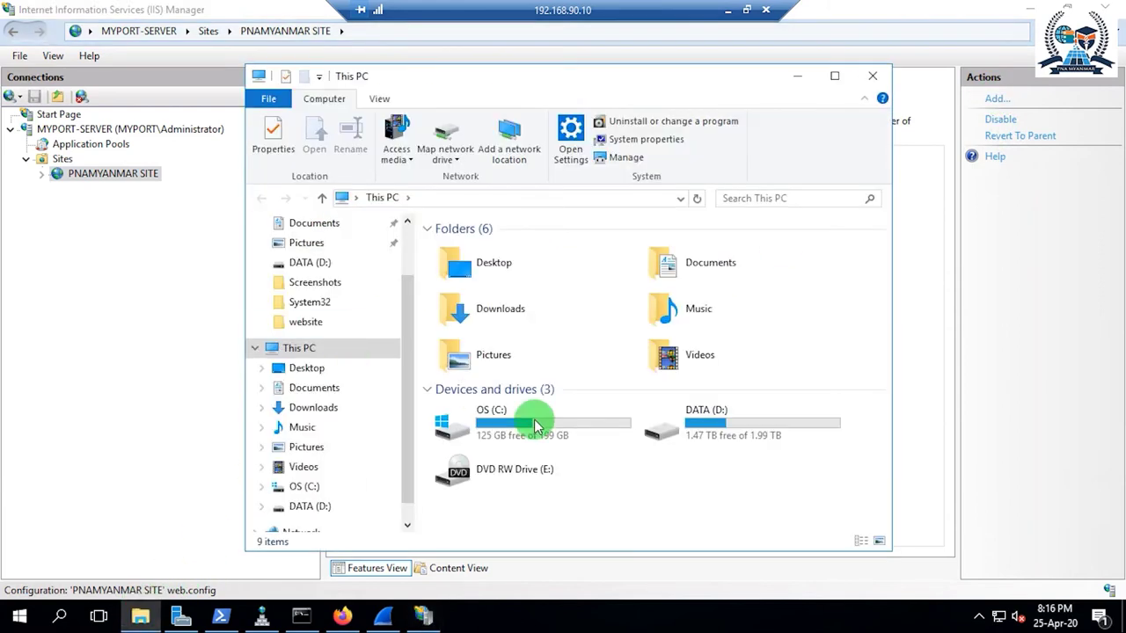
{"action": "double_click", "coordinate": [538, 415]}
{"action": "double_click", "coordinate": [452, 367]}
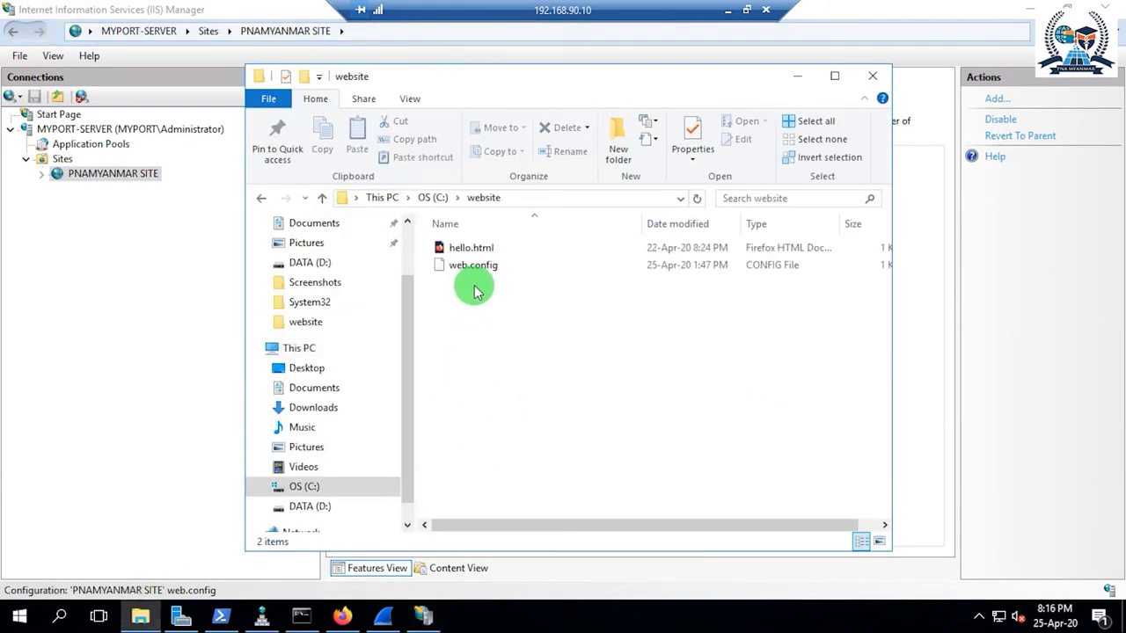
{"action": "left_click", "coordinate": [467, 249]}
{"action": "left_click", "coordinate": [211, 332]}
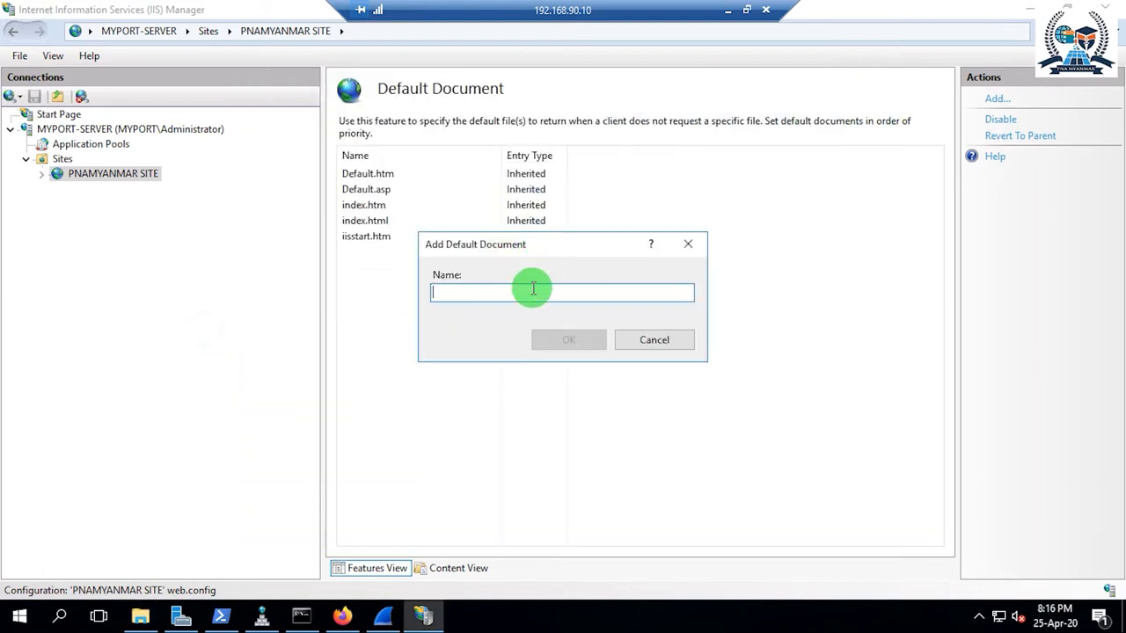
Add hello.html as a default document for PNAMYANMAR SITE
{"action": "type", "text": "hell"}
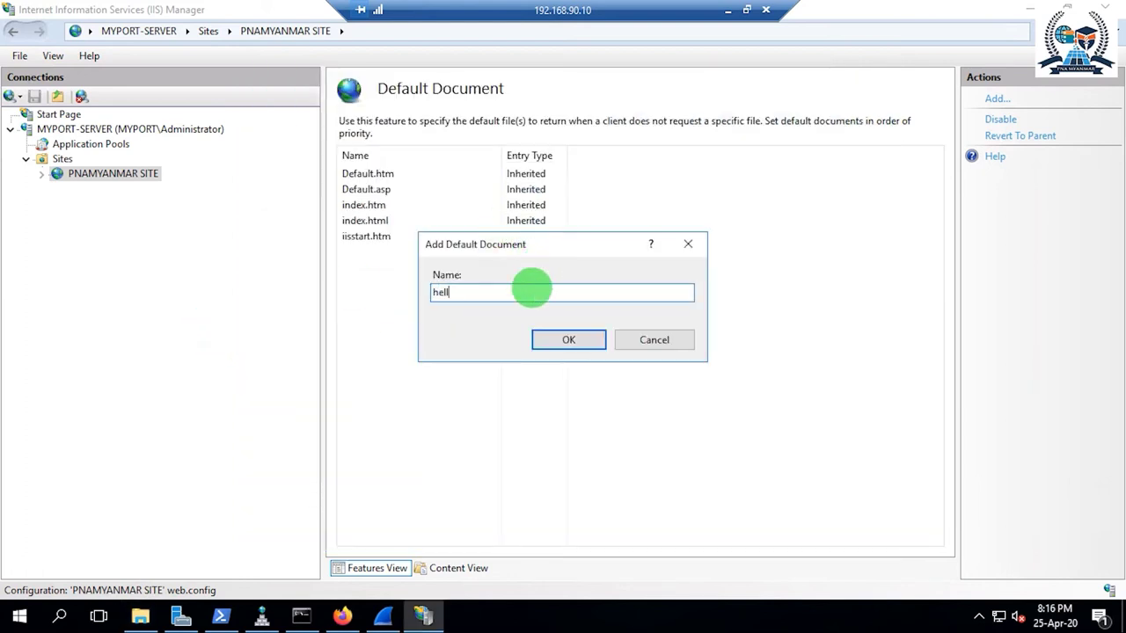
{"action": "type", "text": "o.html"}
{"action": "left_click", "coordinate": [568, 342]}
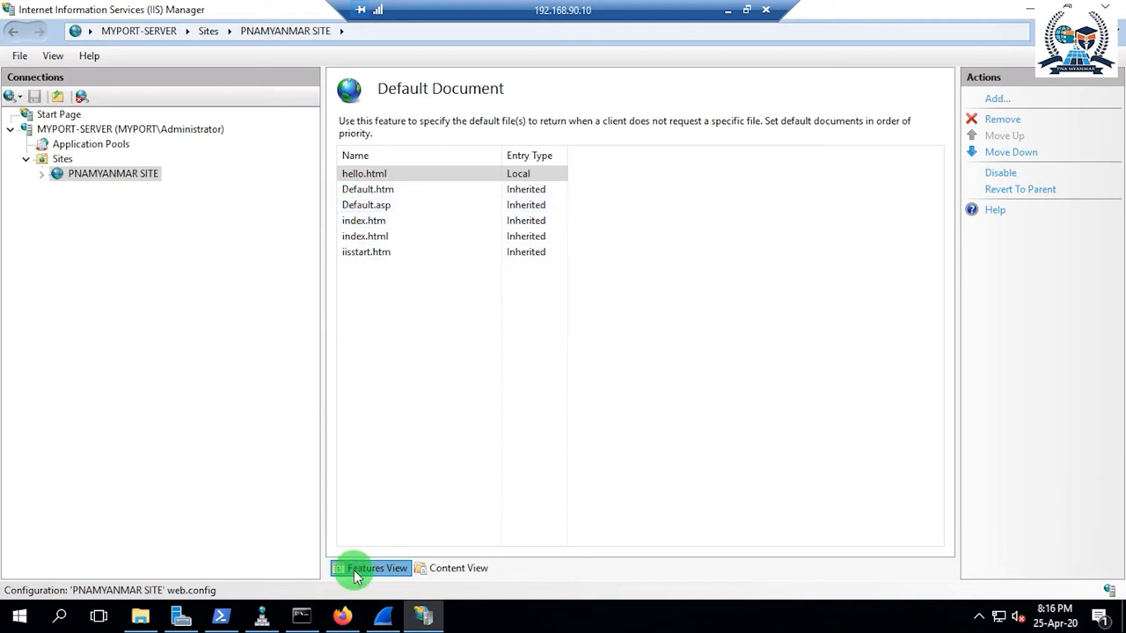
Switch to Firefox and browse to 192.168.90.10 to test the website
{"action": "left_click", "coordinate": [356, 616]}
{"action": "left_click", "coordinate": [294, 65]}
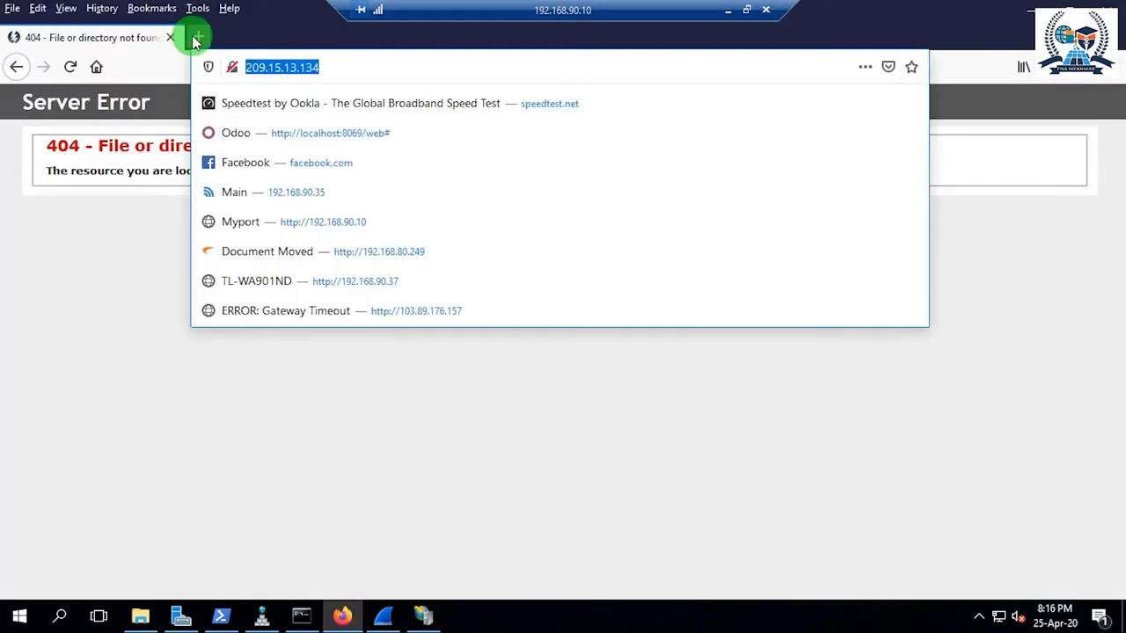
{"action": "type", "text": "192.167."}
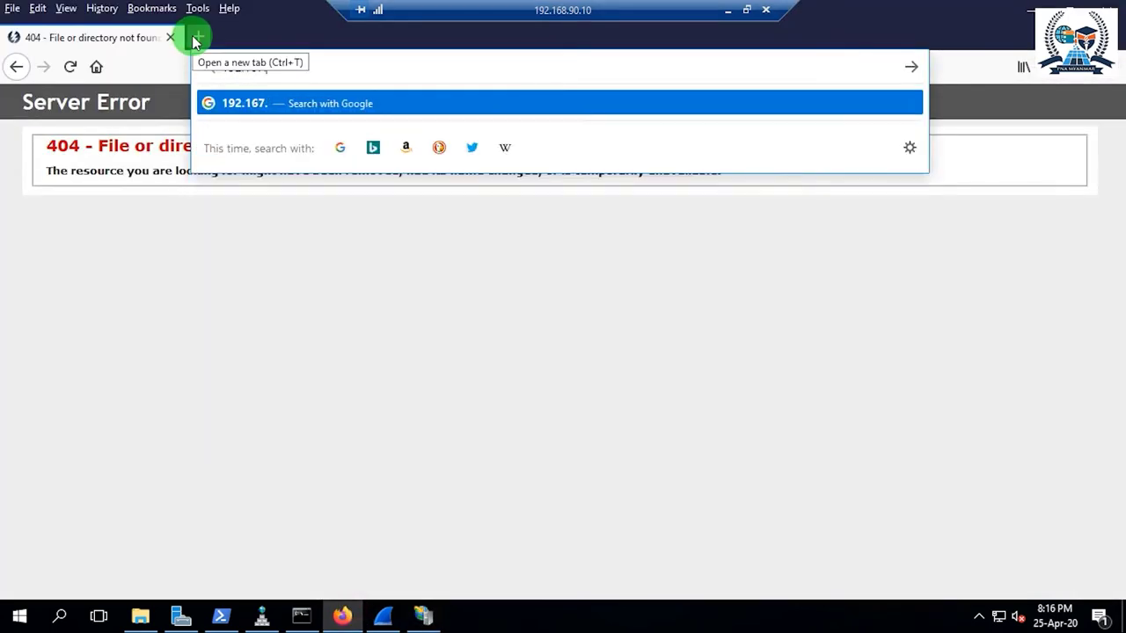
{"action": "key", "text": "BackSpace"}
{"action": "key", "text": "BackSpace"}
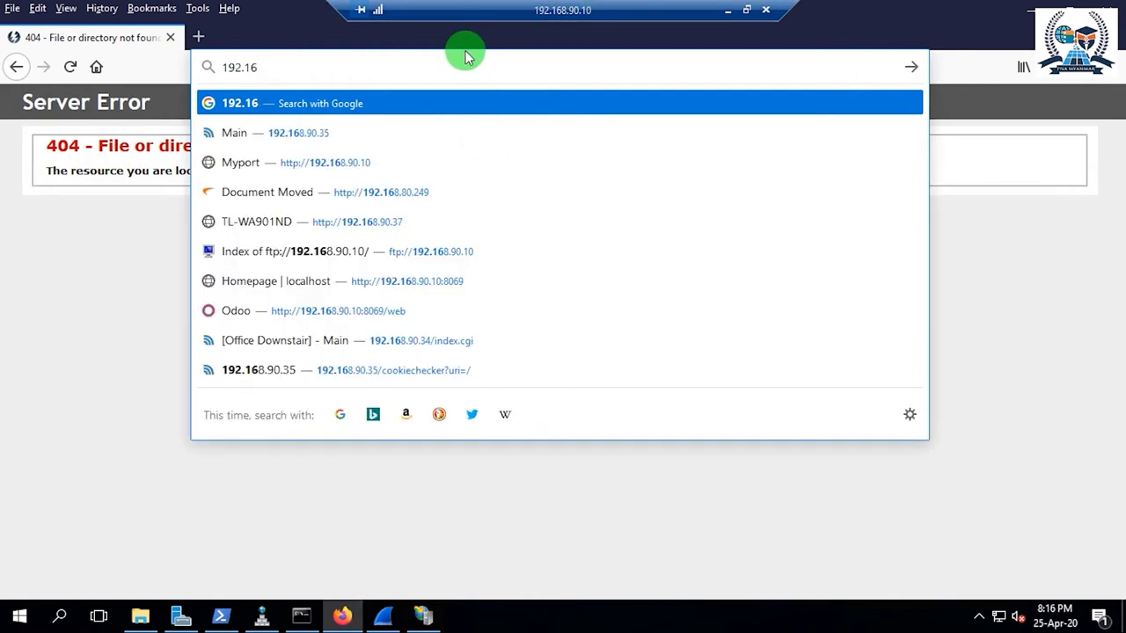
{"action": "type", "text": "8.90.1"}
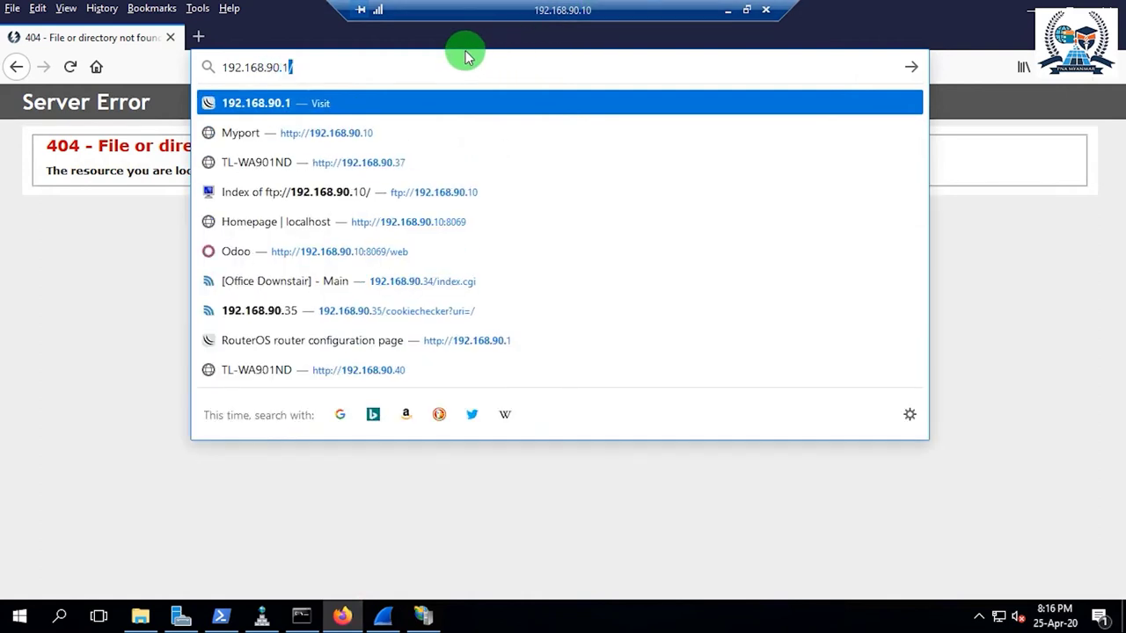
{"action": "type", "text": "0"}
{"action": "key", "text": "Return"}
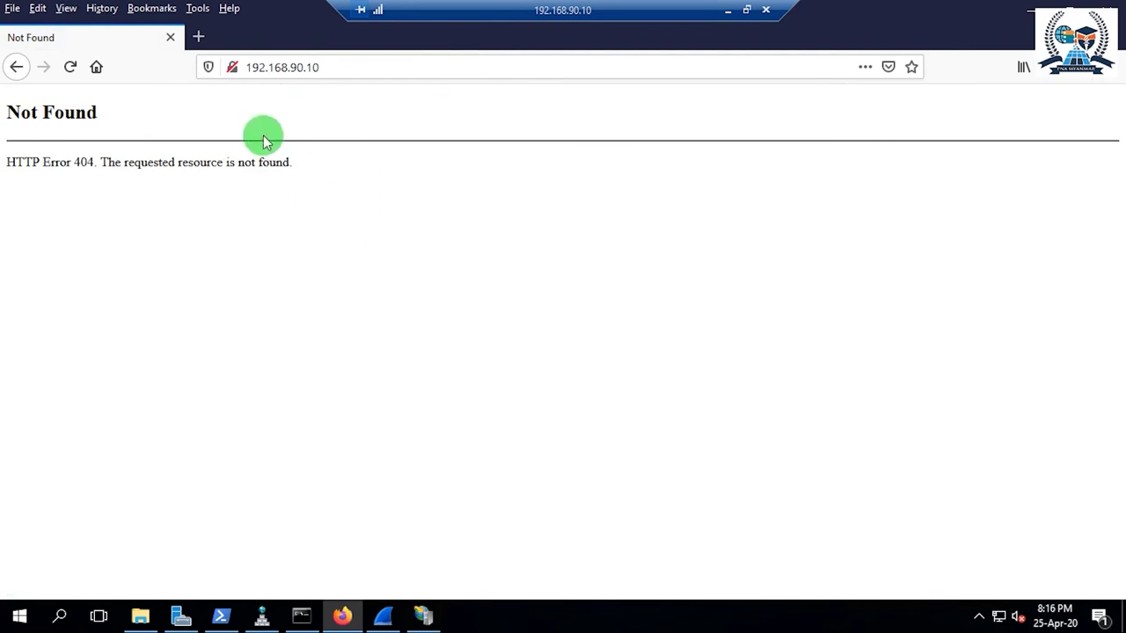
Test the website on port 80 by browsing to 192.168.90.10:80, and return to IIS Manager
{"action": "left_click", "coordinate": [326, 67]}
{"action": "left_click", "coordinate": [327, 67]}
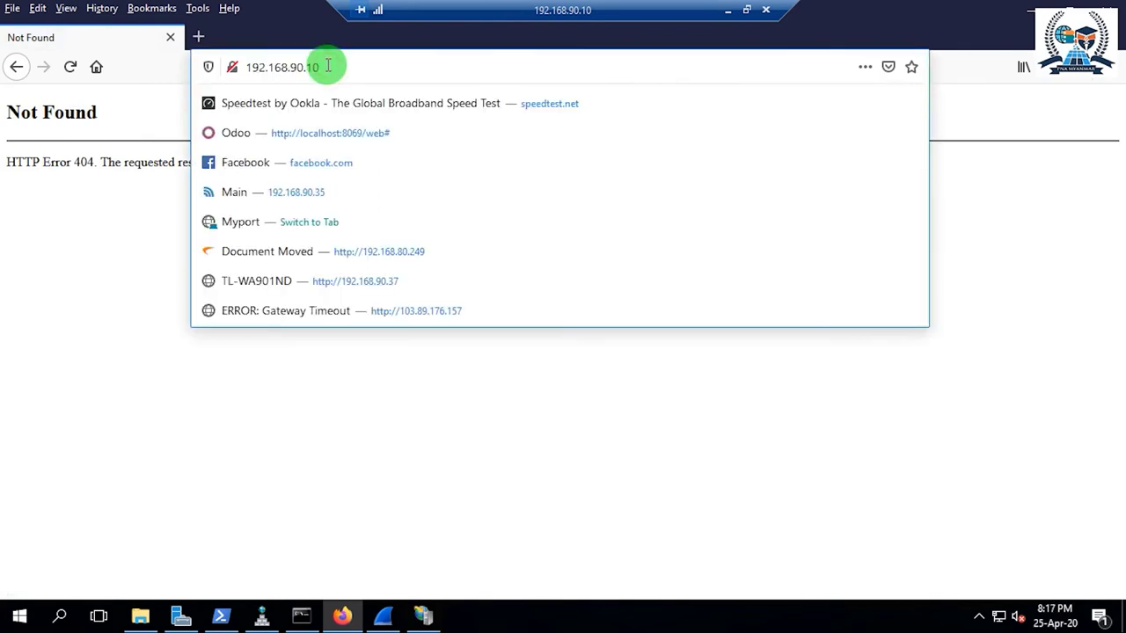
{"action": "type", "text": ":"}
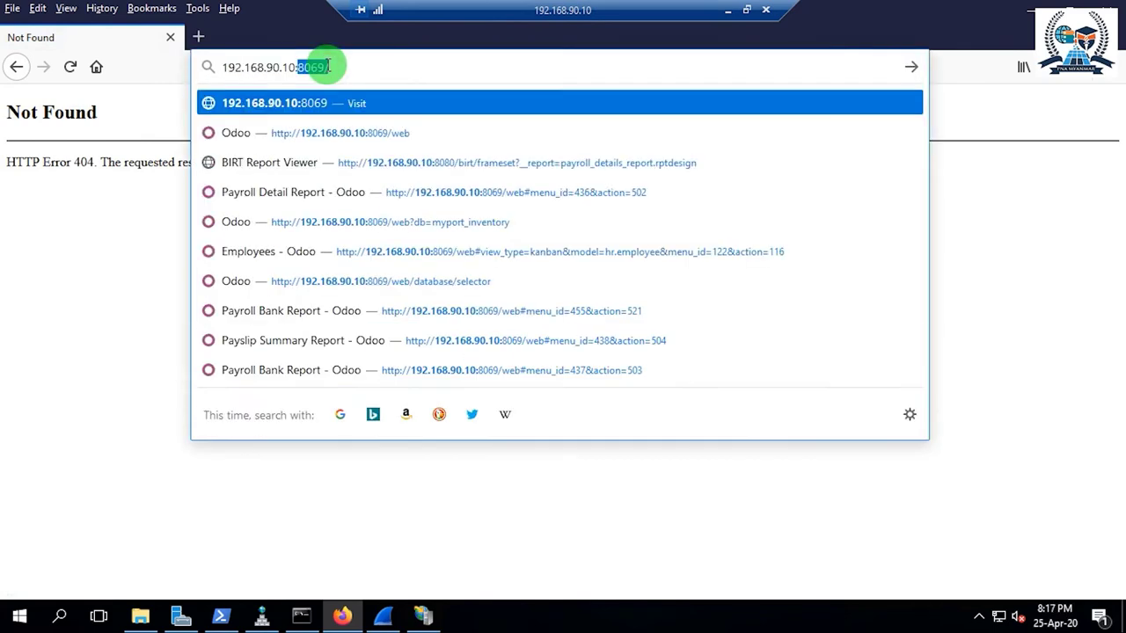
{"action": "type", "text": "80"}
{"action": "key", "text": "Return"}
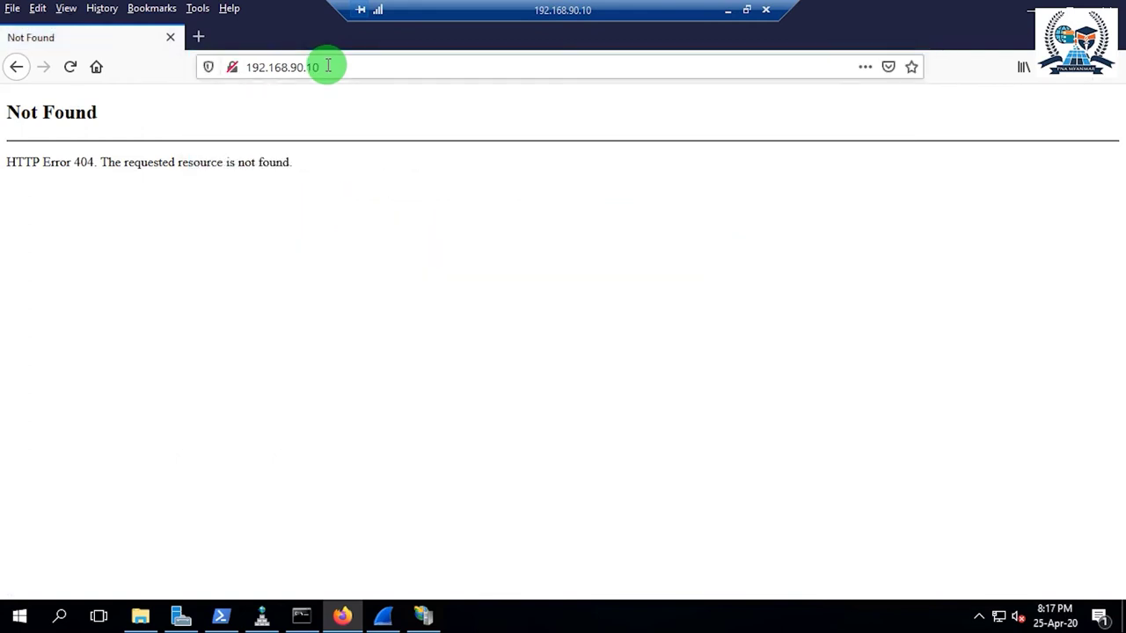
{"action": "left_click", "coordinate": [1026, 12]}
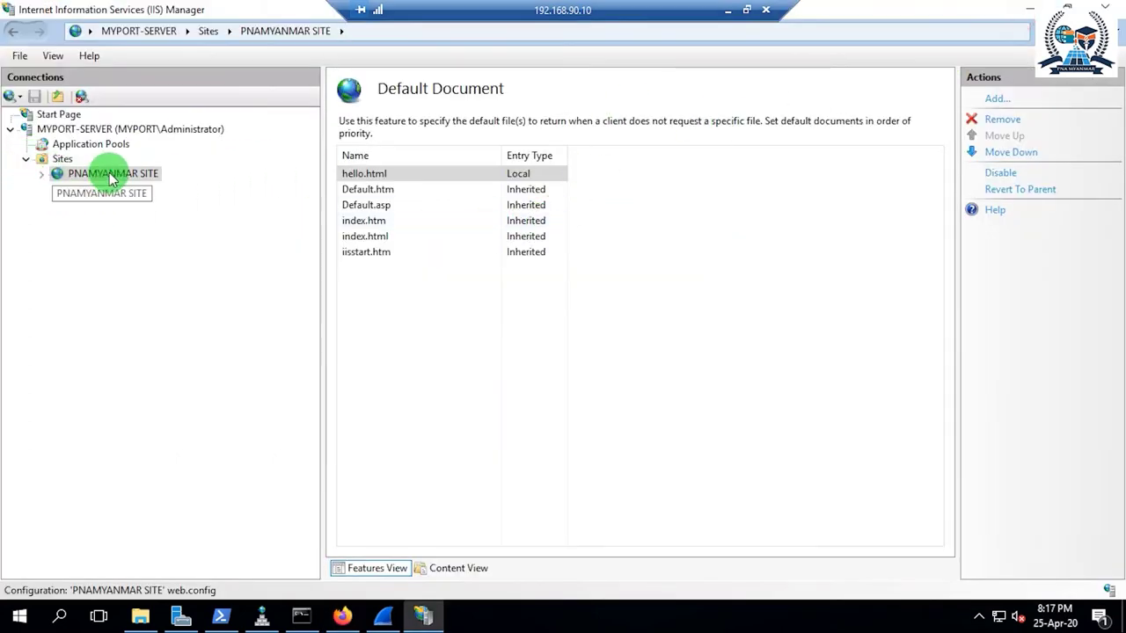
Open the http binding of PNAMYANMAR SITE for editing and copy its host name
{"action": "left_click", "coordinate": [62, 180]}
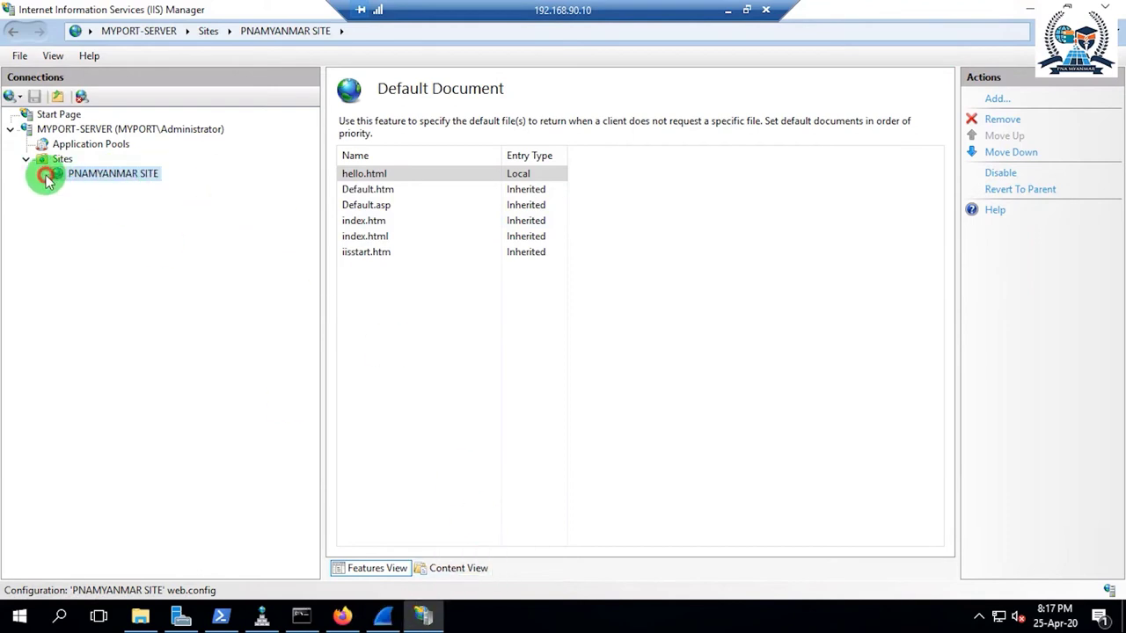
{"action": "right_click", "coordinate": [114, 180]}
{"action": "left_click", "coordinate": [95, 175]}
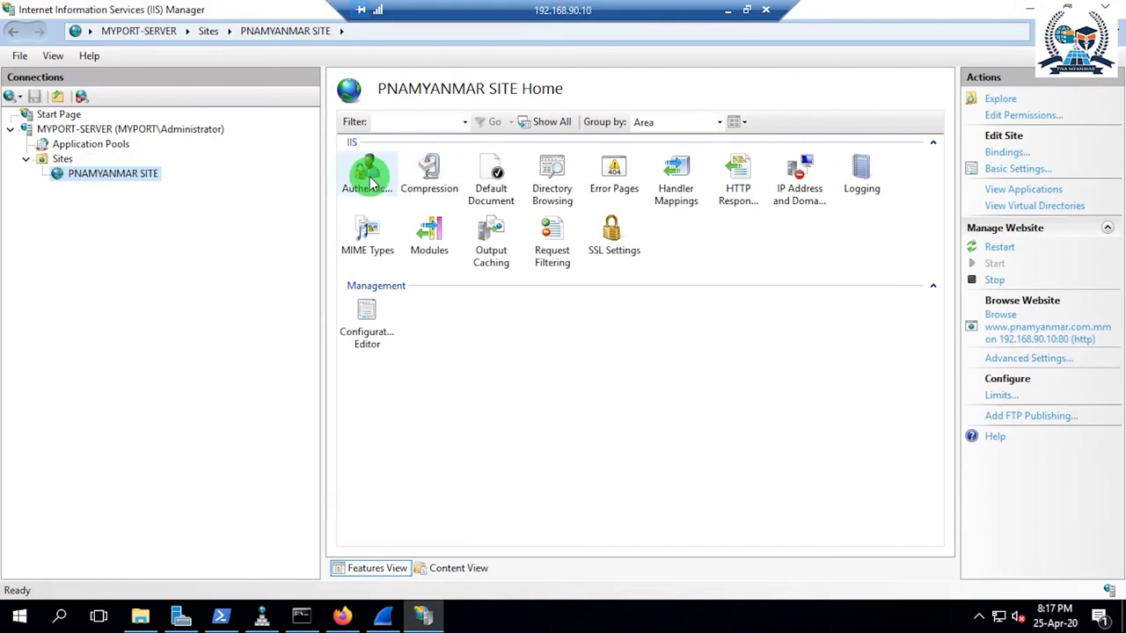
{"action": "left_click", "coordinate": [1007, 154]}
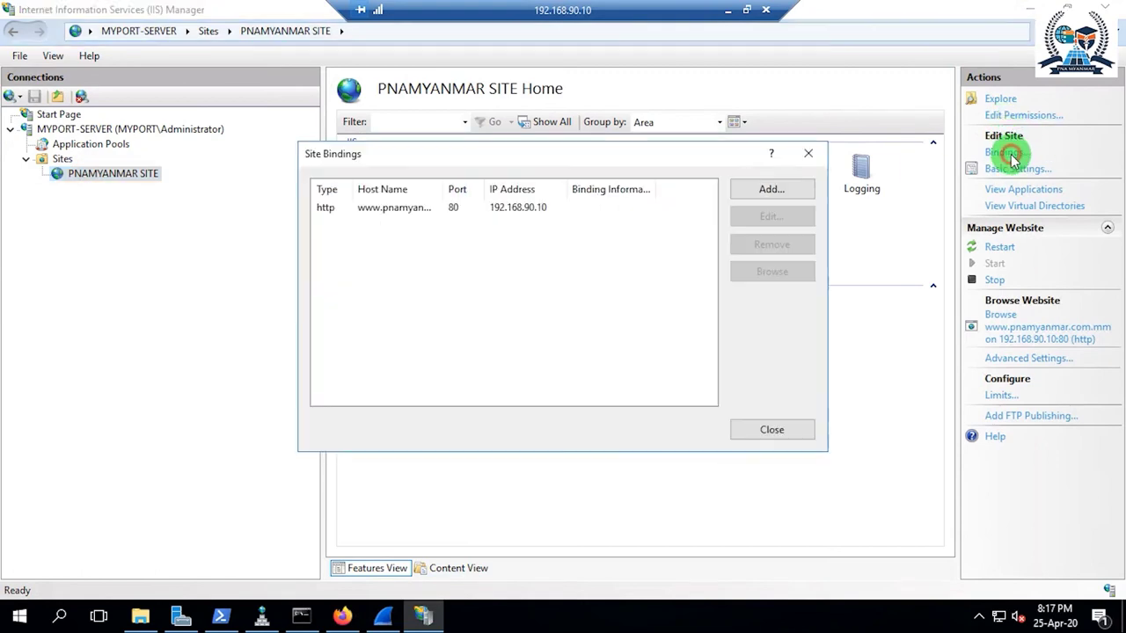
{"action": "left_click", "coordinate": [527, 209]}
{"action": "left_click", "coordinate": [761, 218]}
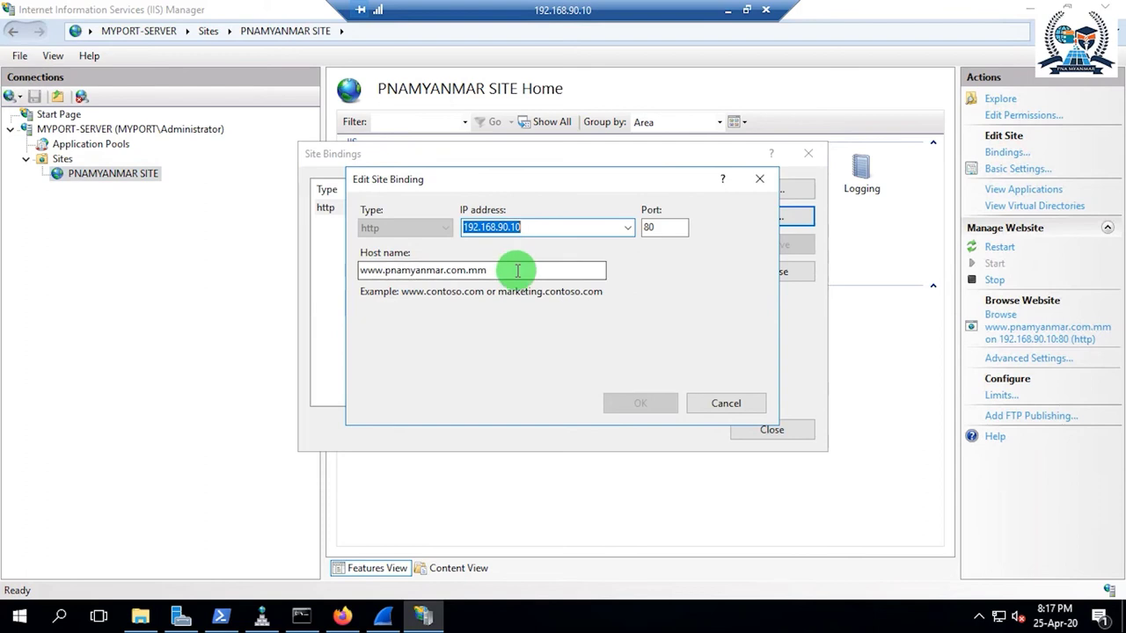
{"action": "left_click_drag", "start_coordinate": [517, 270], "coordinate": [331, 264]}
{"action": "key", "text": "ctrl+c"}
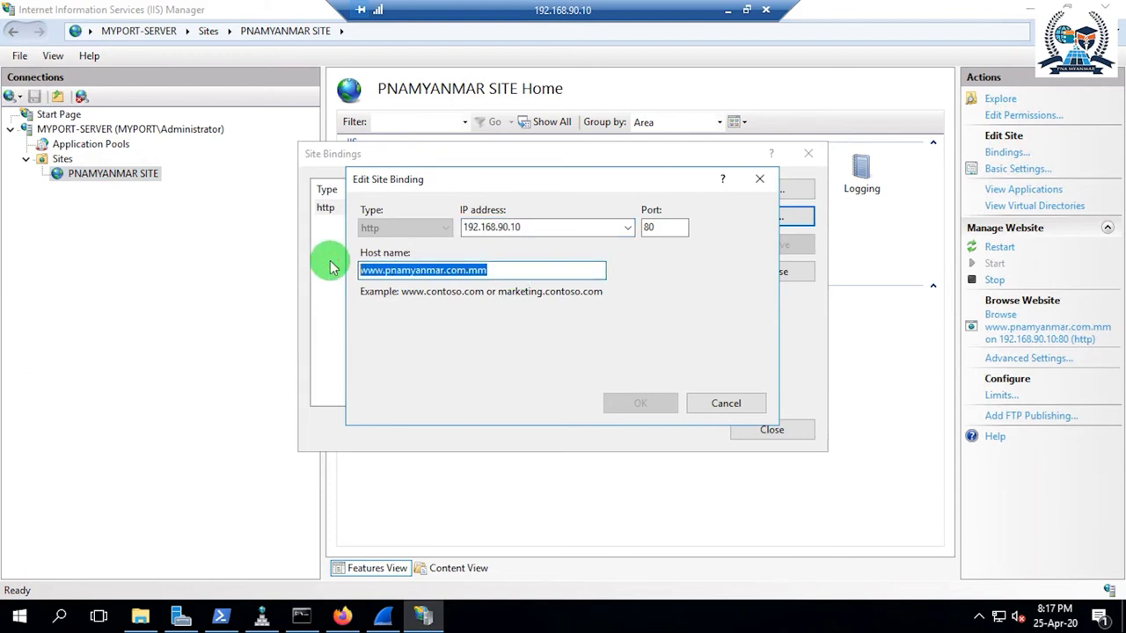
{"action": "left_click", "coordinate": [342, 615]}
{"action": "left_click", "coordinate": [358, 65]}
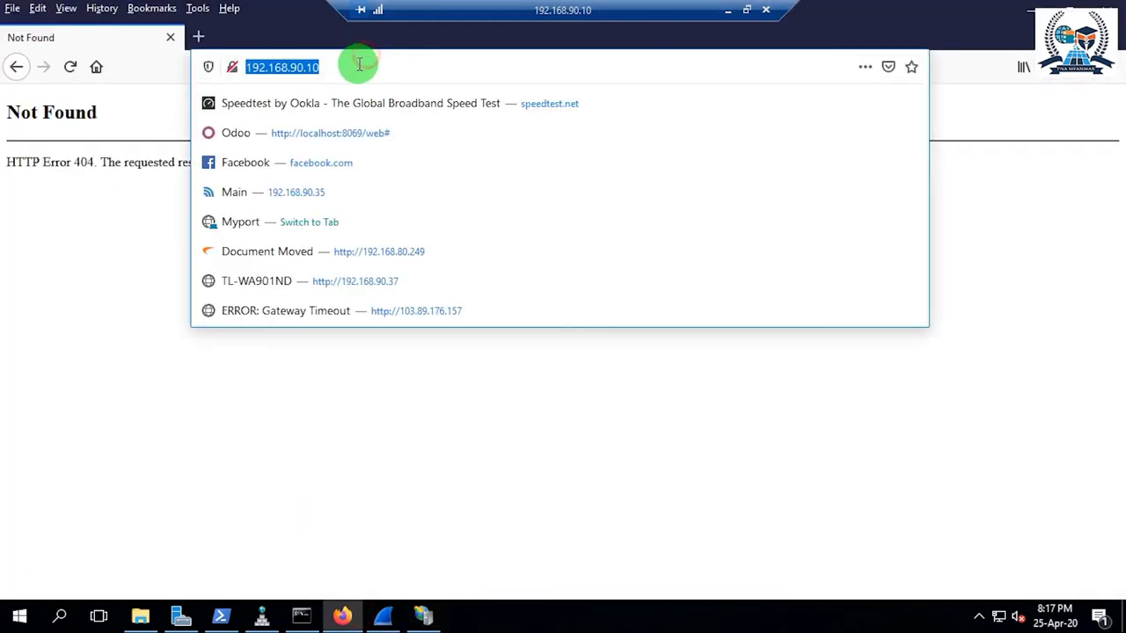
{"action": "mouse_move", "coordinate": [277, 67]}
{"action": "left_mouse_down"}
{"action": "mouse_move", "coordinate": [216, 62]}
{"action": "mouse_move", "coordinate": [332, 76]}
{"action": "mouse_move", "coordinate": [322, 65]}
{"action": "mouse_move", "coordinate": [244, 66]}
{"action": "mouse_move", "coordinate": [299, 67]}
{"action": "left_mouse_up"}
{"action": "key", "text": "ctrl+v"}
{"action": "key", "text": "Return"}
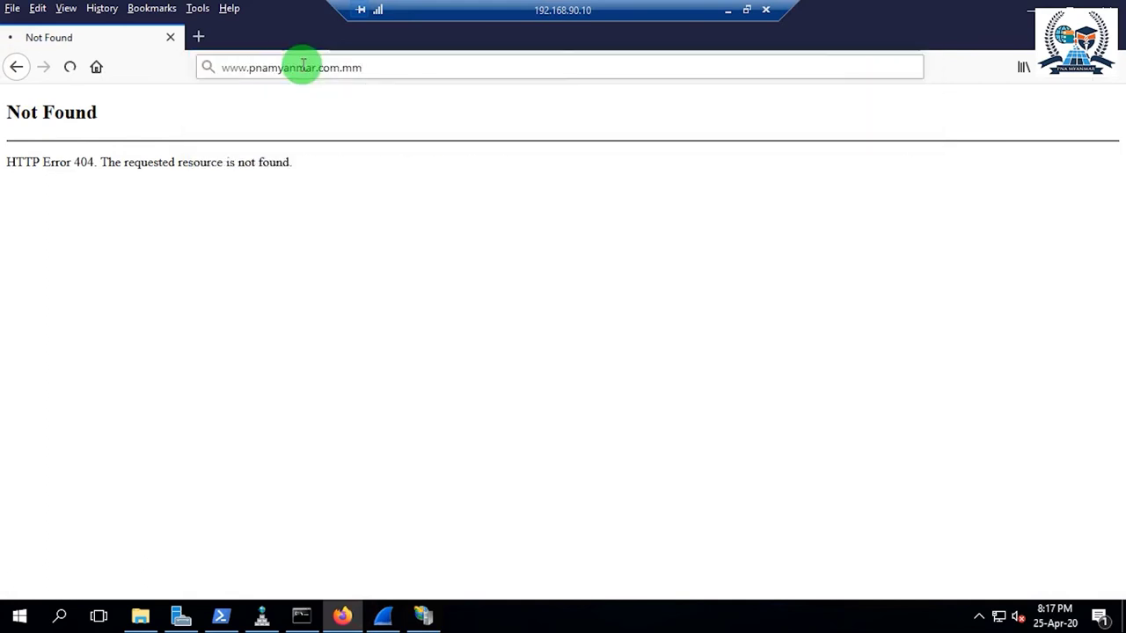
Return to IIS Manager and close the site binding dialogs without changing the binding
{"action": "left_click", "coordinate": [1031, 9]}
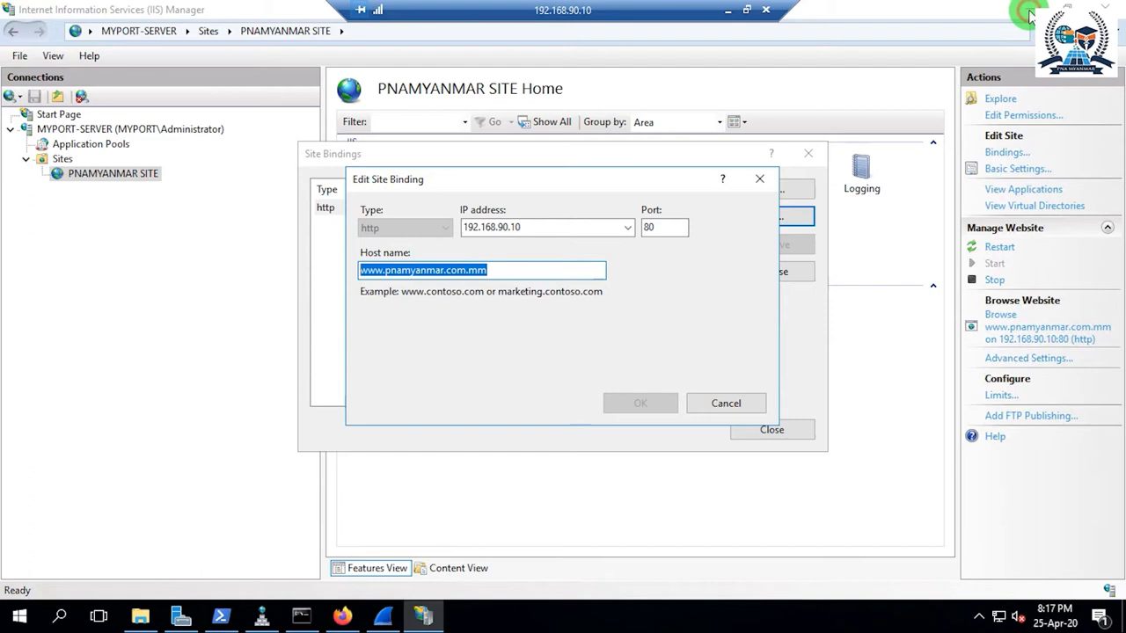
{"action": "left_click", "coordinate": [718, 402]}
{"action": "left_click", "coordinate": [754, 427]}
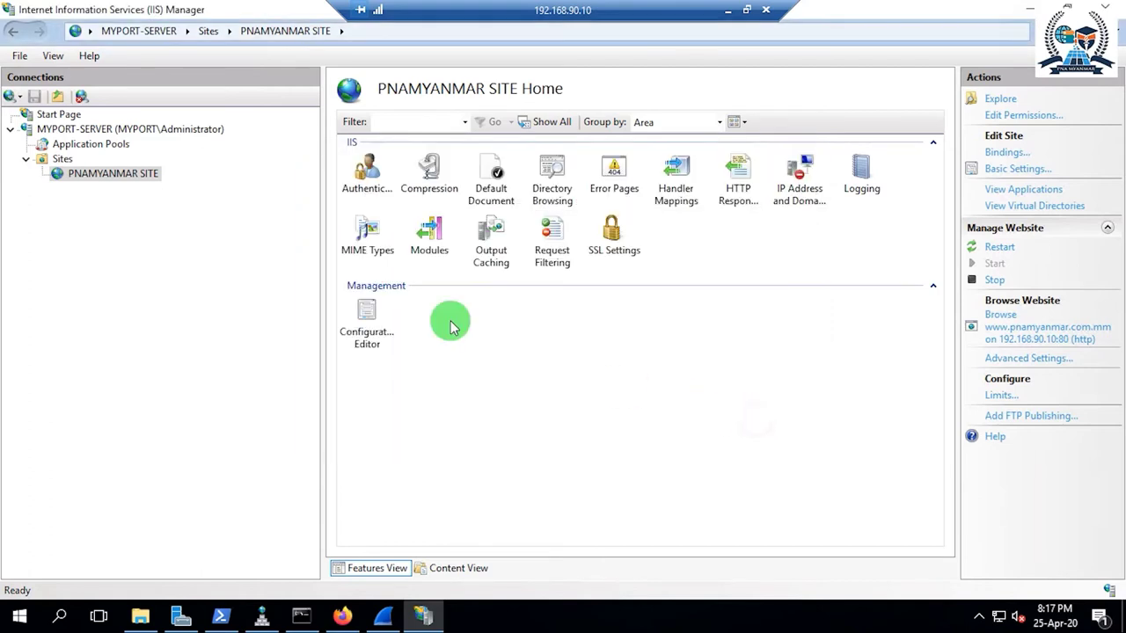
Refresh PNAMYANMAR SITE in the connections tree and restart the website
{"action": "right_click", "coordinate": [90, 174]}
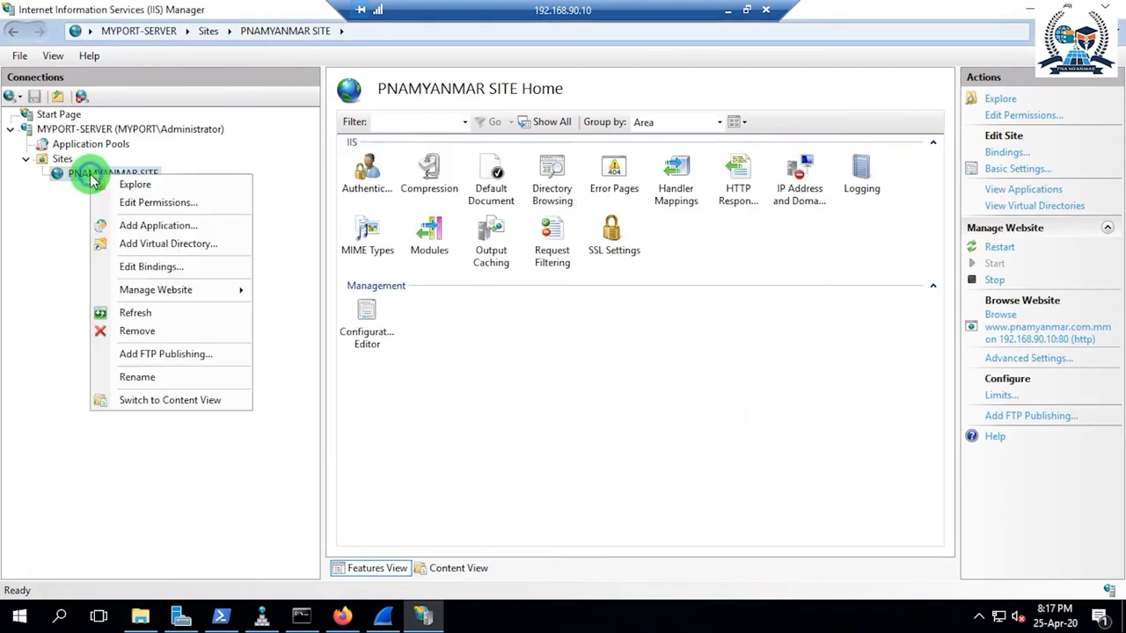
{"action": "left_click", "coordinate": [167, 315]}
{"action": "right_click", "coordinate": [105, 174]}
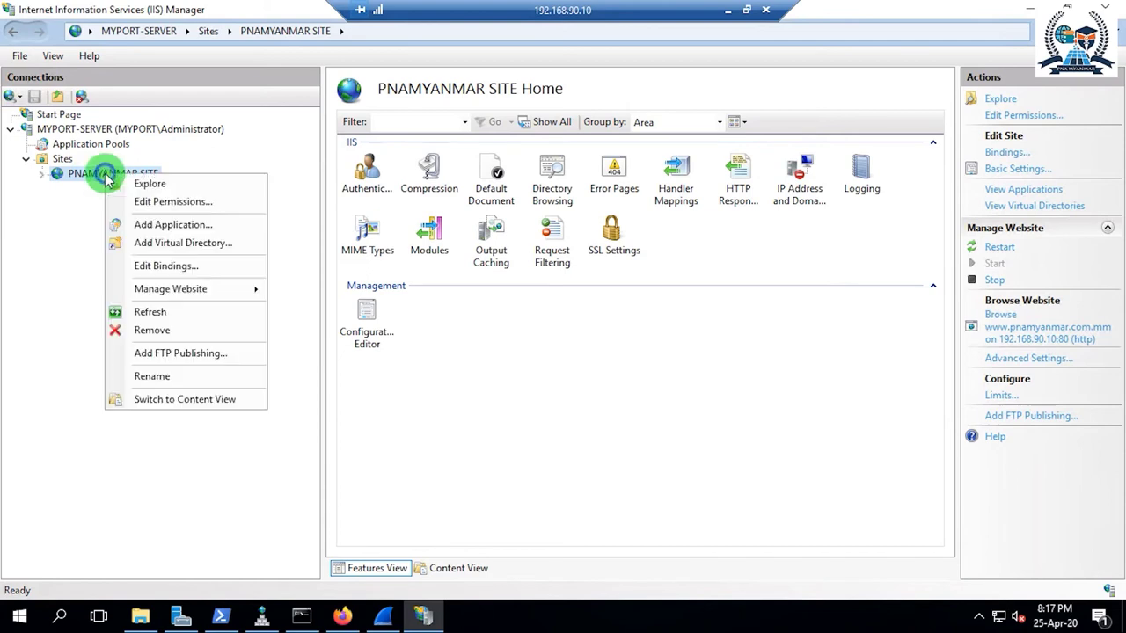
{"action": "mouse_move", "coordinate": [184, 291]}
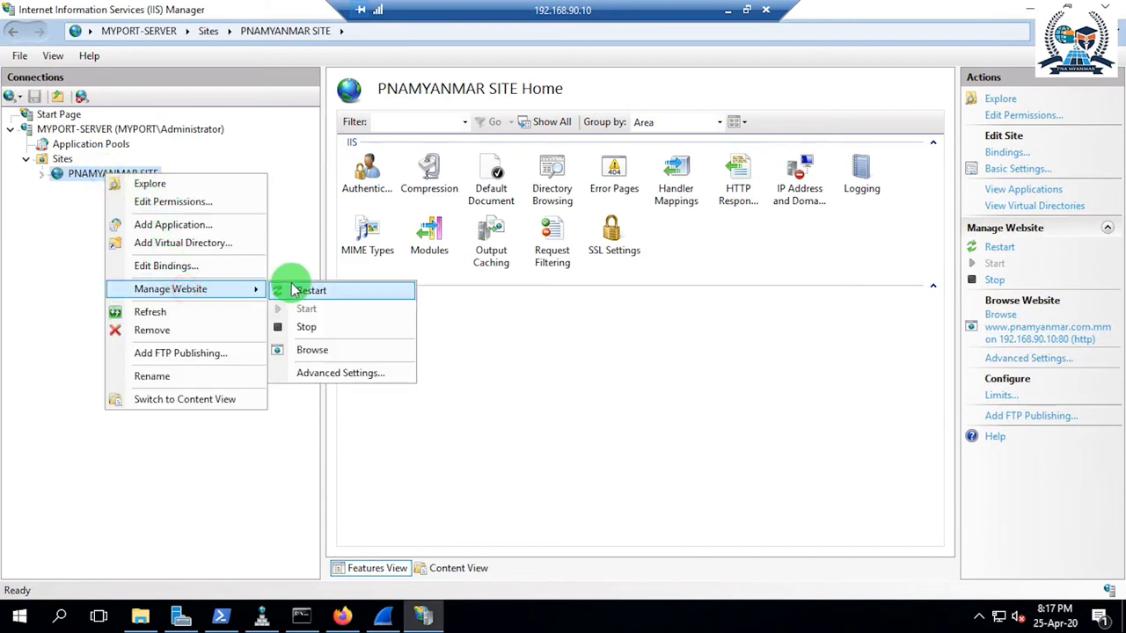
{"action": "left_click", "coordinate": [296, 289]}
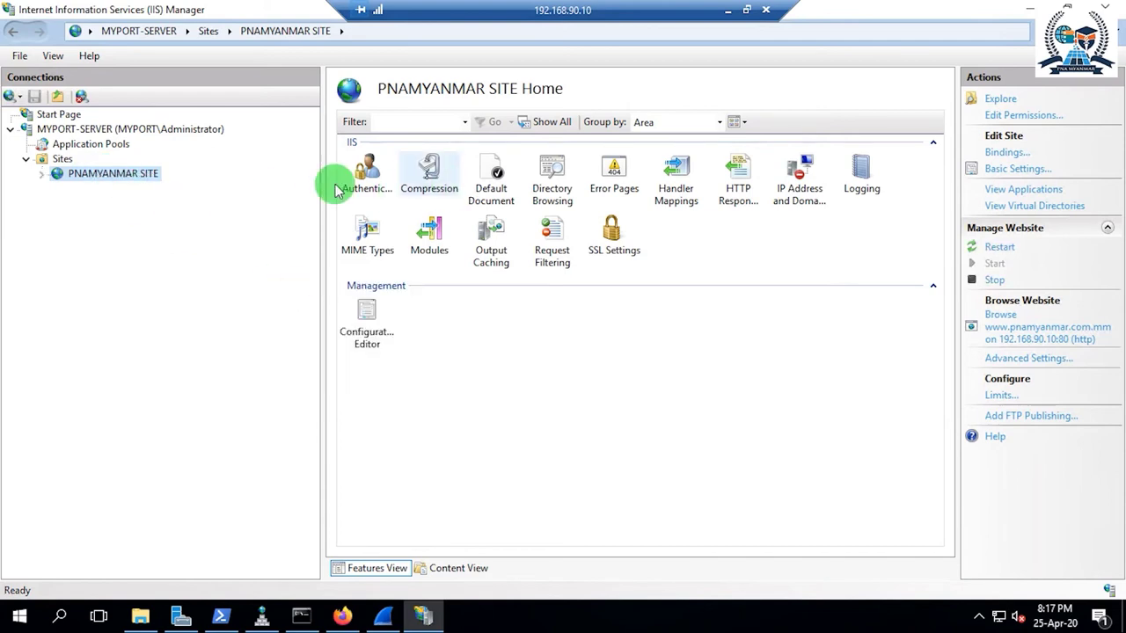
Browse PNAMYANMAR SITE from IIS Manager, close the extra Firefox tab it opened, and return to IIS Manager
{"action": "right_click", "coordinate": [124, 174]}
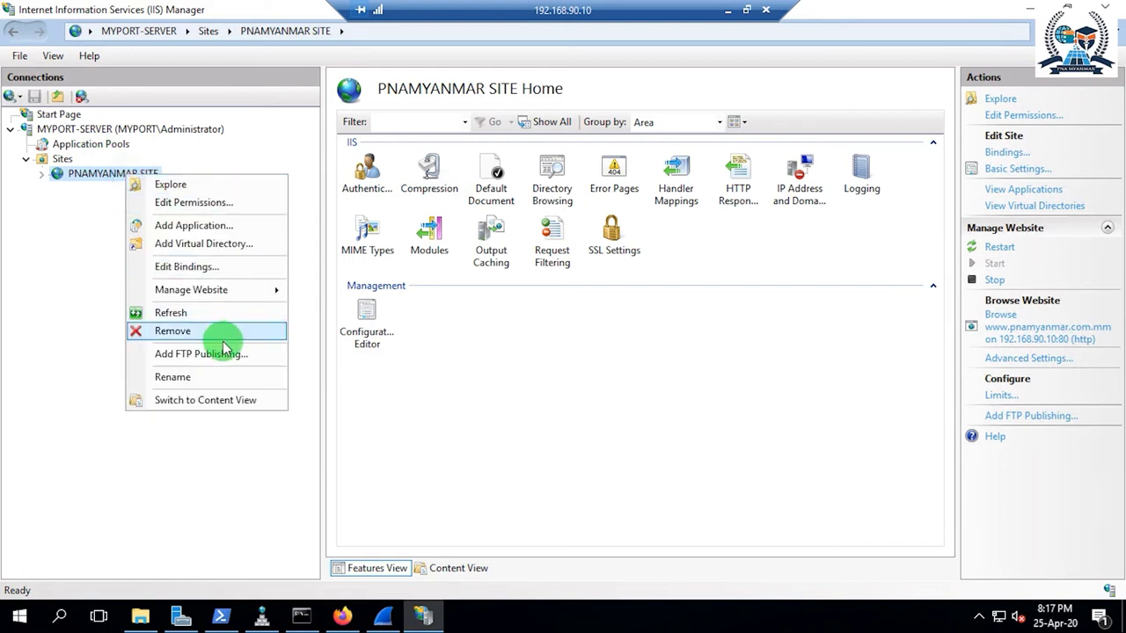
{"action": "left_click", "coordinate": [201, 290]}
{"action": "left_click", "coordinate": [324, 348]}
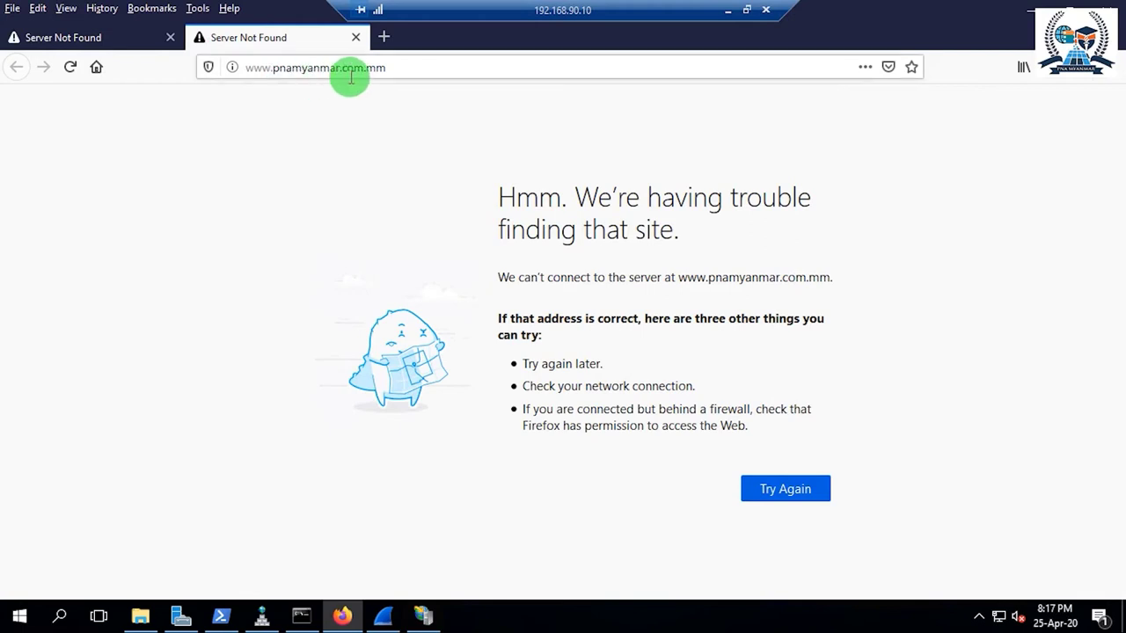
{"action": "left_click", "coordinate": [356, 37]}
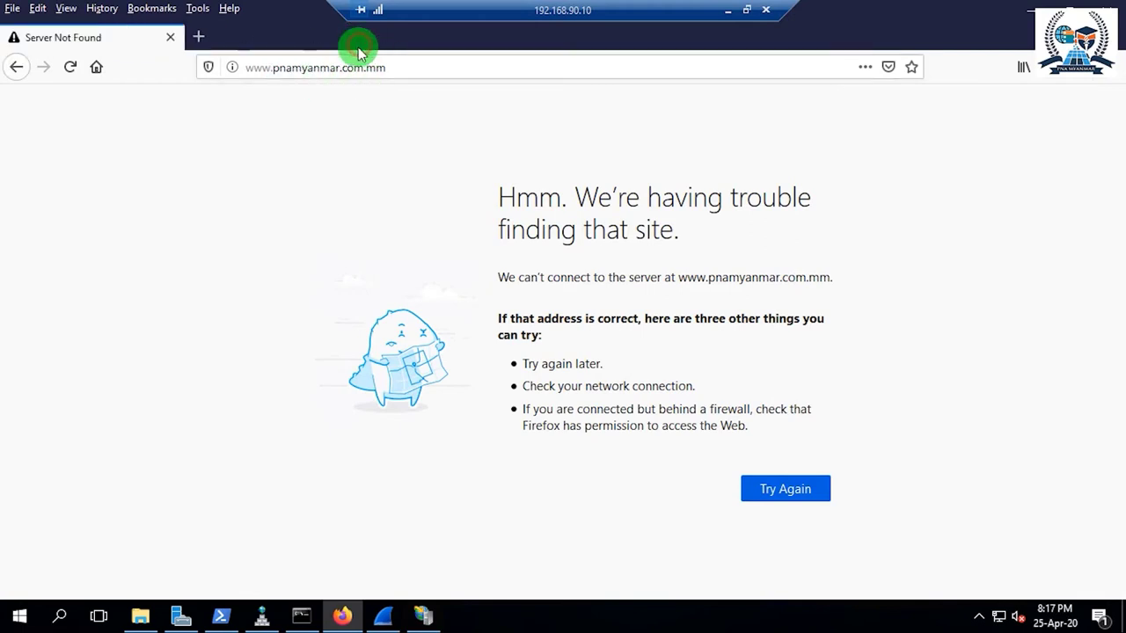
{"action": "left_click", "coordinate": [433, 613]}
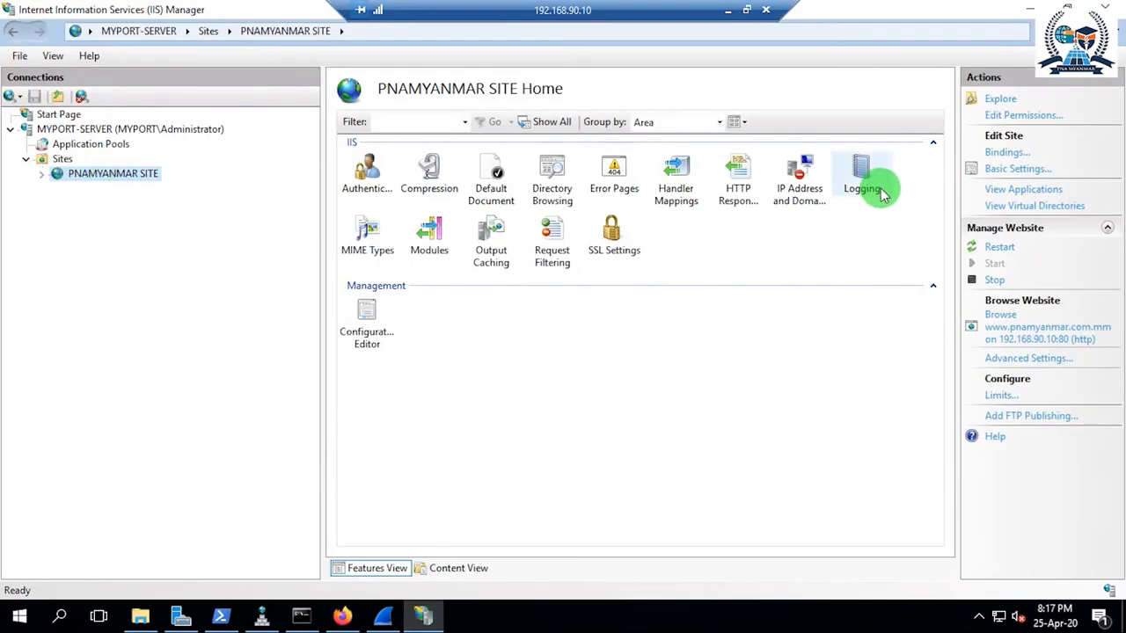
Remove the host name from the http binding of PNAMYANMAR SITE, keeping IP address 192.168.90.10 and port 80
{"action": "left_click", "coordinate": [1011, 154]}
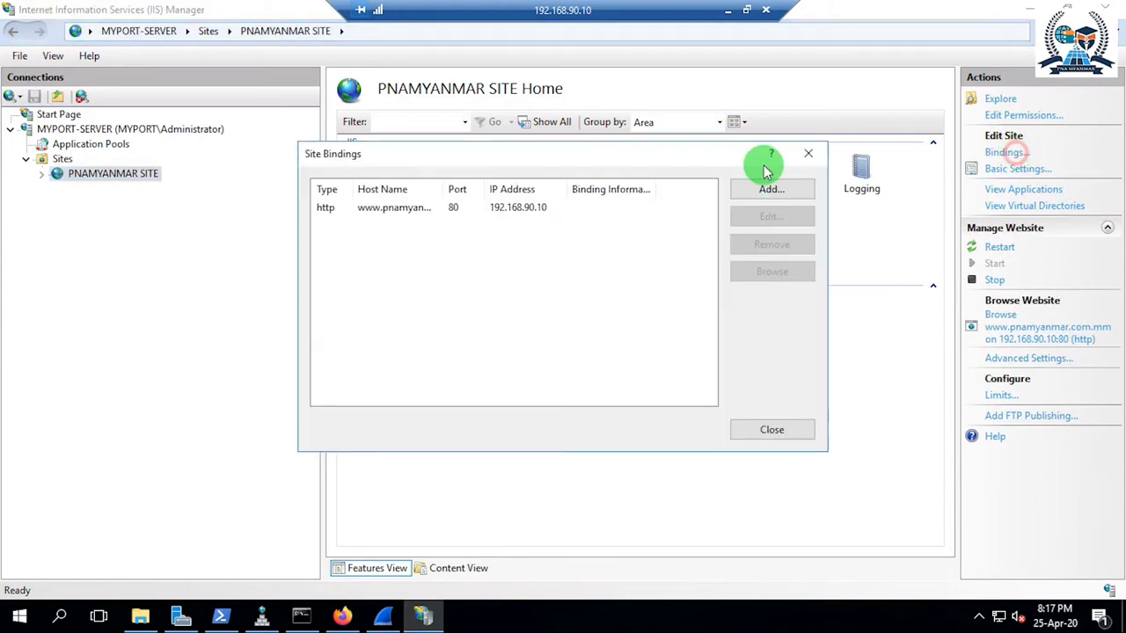
{"action": "left_click", "coordinate": [475, 208]}
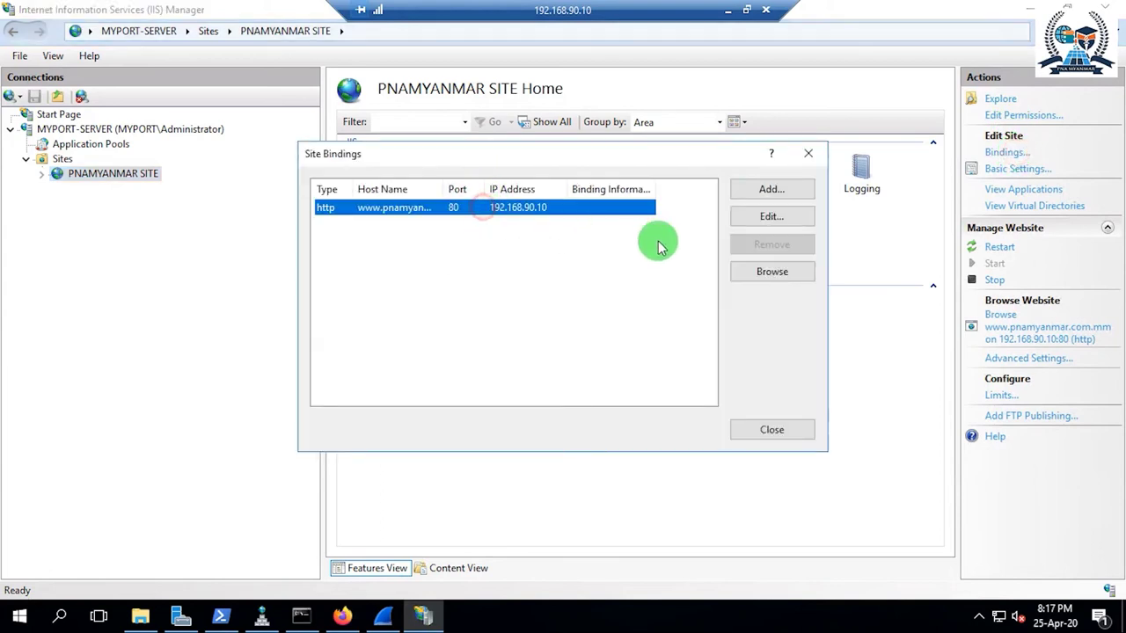
{"action": "left_click", "coordinate": [783, 219]}
{"action": "left_click", "coordinate": [436, 273]}
{"action": "left_click_drag", "start_coordinate": [436, 273], "coordinate": [301, 268]}
{"action": "key", "text": "BackSpace"}
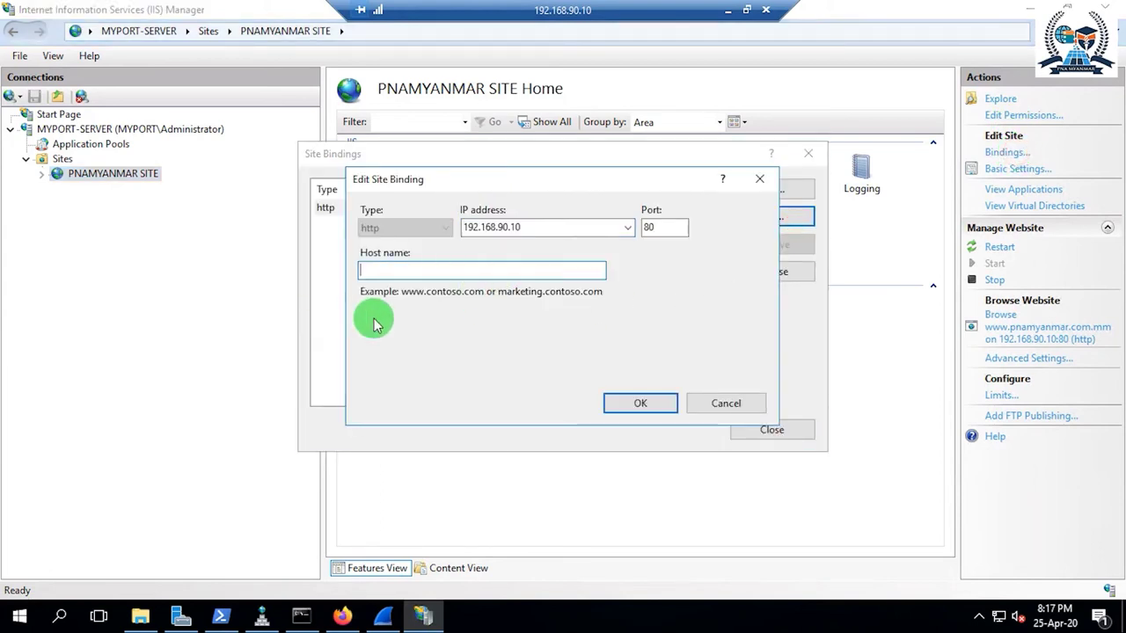
{"action": "left_click", "coordinate": [638, 406]}
{"action": "left_click", "coordinate": [756, 430]}
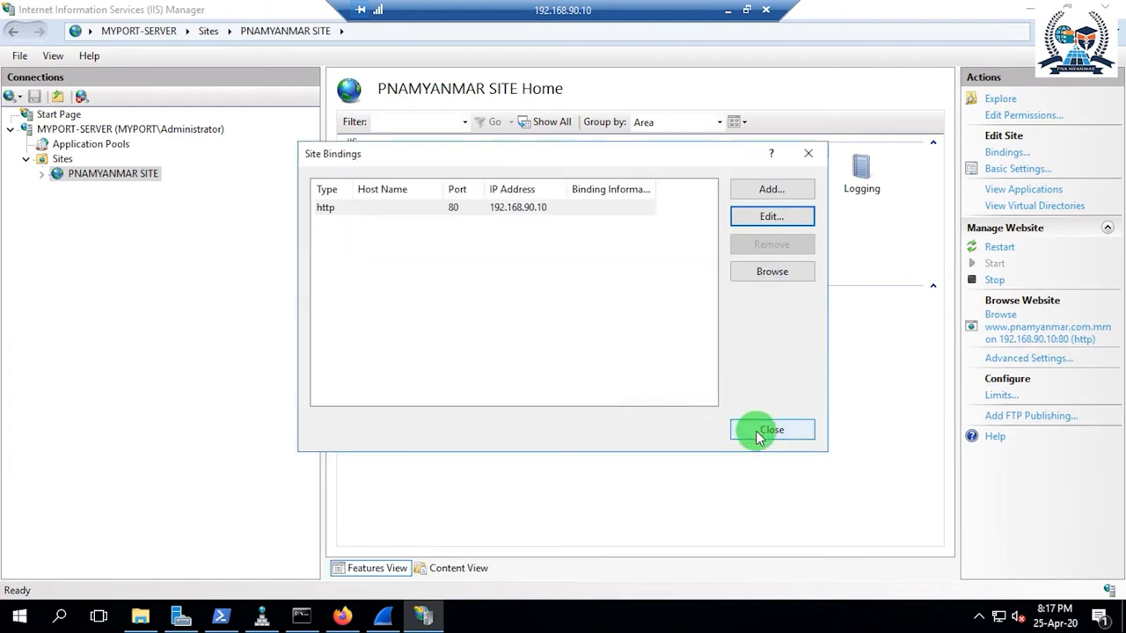
{"action": "left_click", "coordinate": [342, 615]}
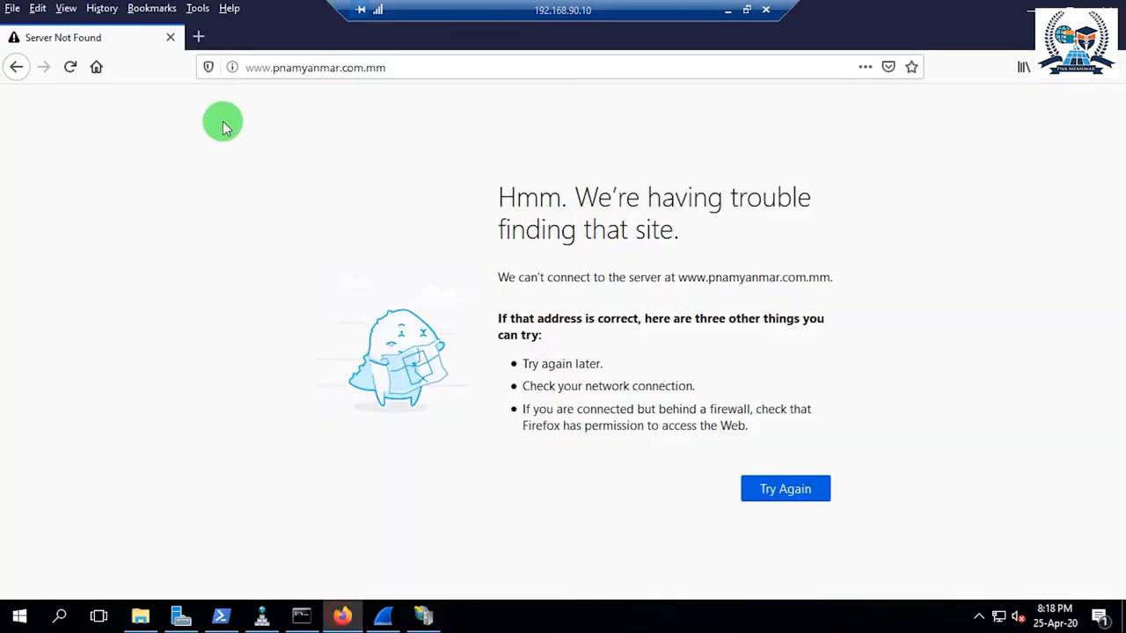
{"action": "left_click", "coordinate": [405, 66]}
{"action": "type", "text": "192.168.90.35/"}
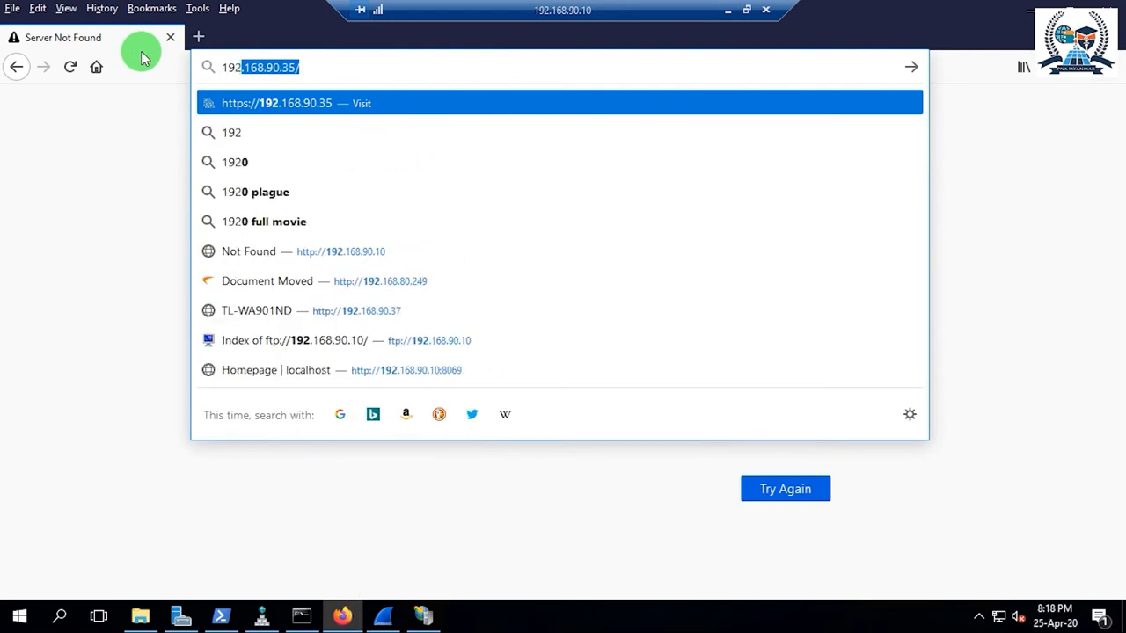
Switch back to IIS Manager and restart PNAMYANMAR SITE with its edited binding
{"action": "left_click", "coordinate": [424, 618]}
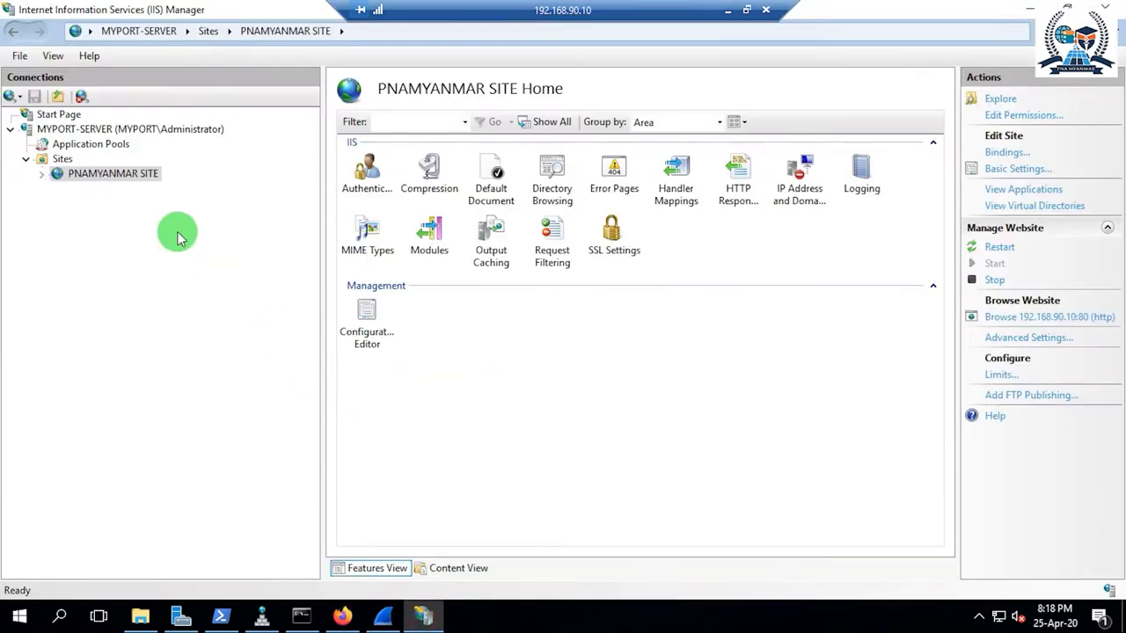
{"action": "right_click", "coordinate": [112, 173]}
{"action": "mouse_move", "coordinate": [238, 290]}
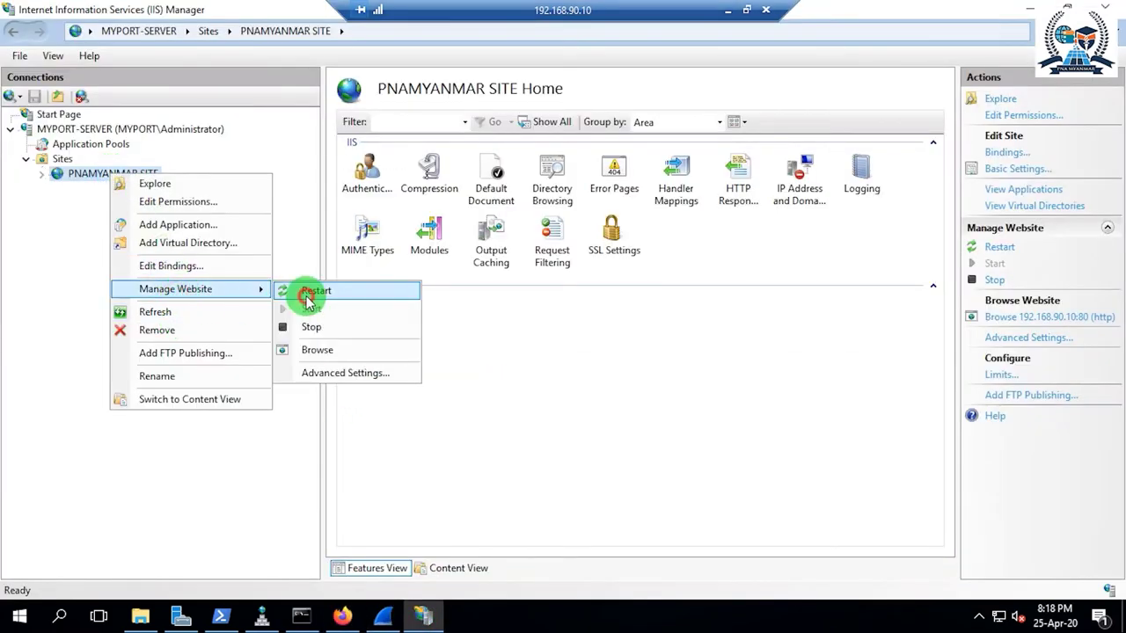
{"action": "left_click", "coordinate": [304, 290]}
Test PNAMYANMAR SITE by browsing it from IIS Manager, close the old Server Not Found tab, and minimize Firefox
{"action": "right_click", "coordinate": [132, 176]}
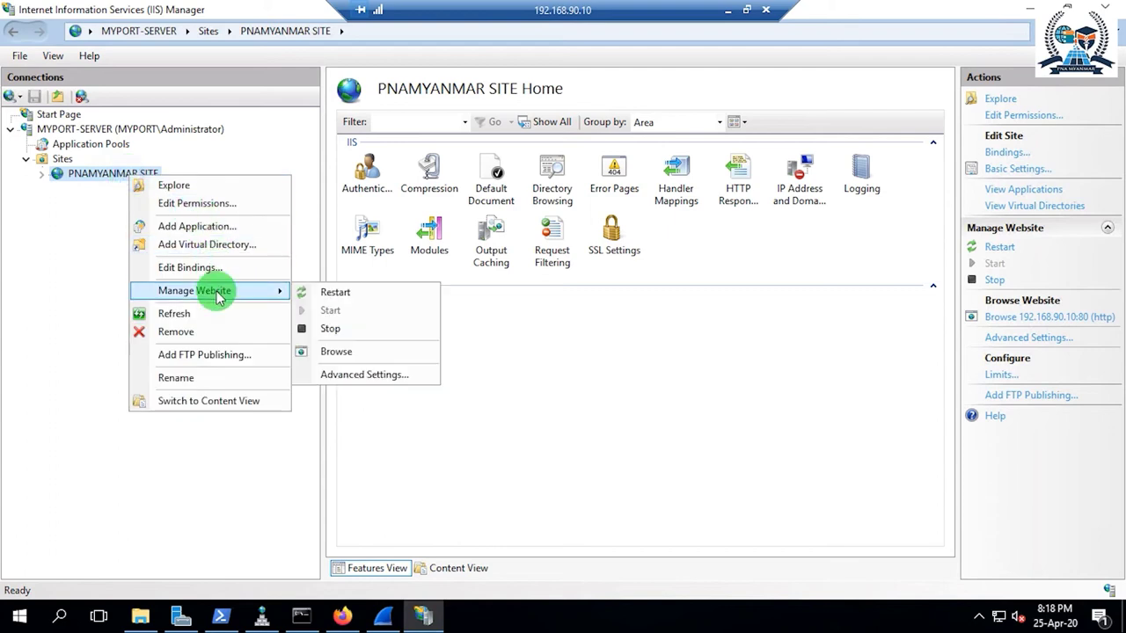
{"action": "left_click", "coordinate": [355, 352]}
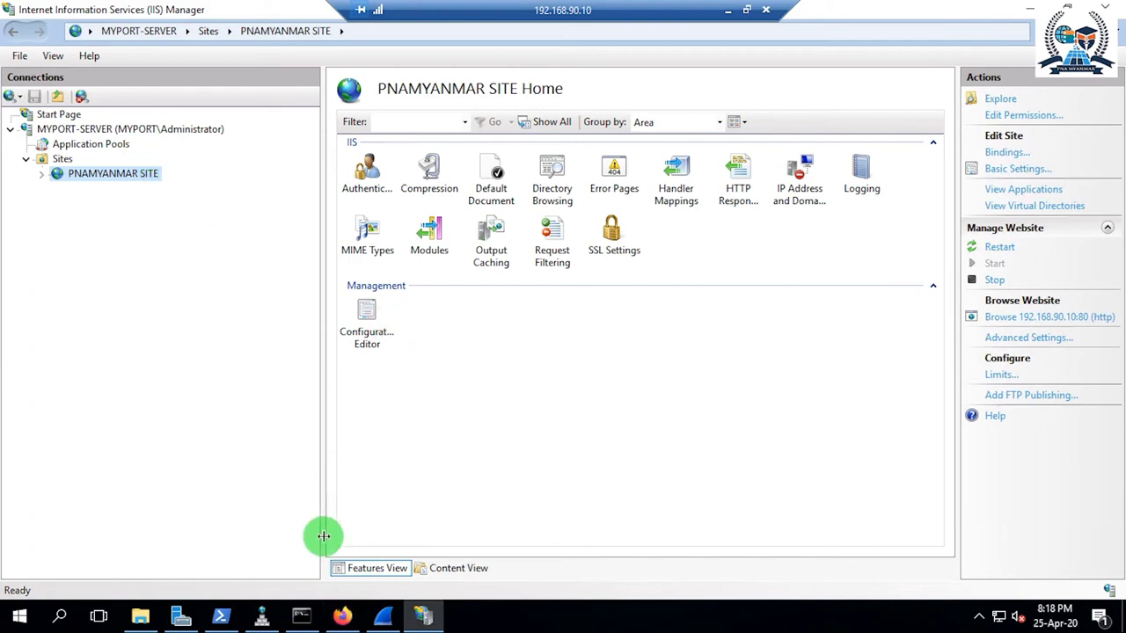
{"action": "left_click", "coordinate": [341, 615]}
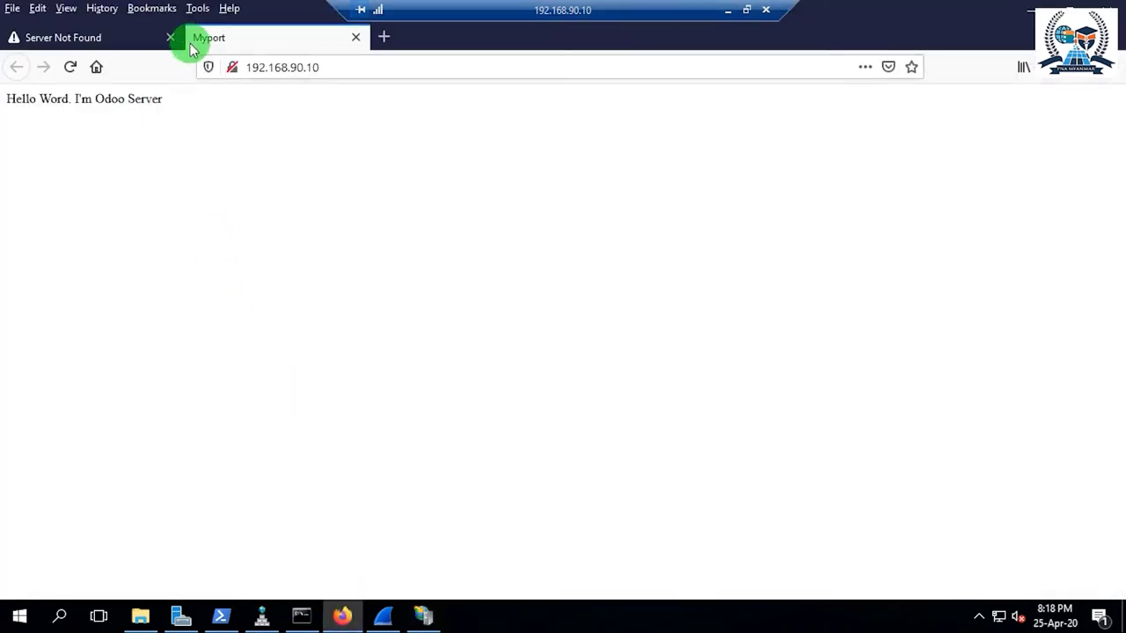
{"action": "left_click", "coordinate": [176, 38]}
{"action": "left_click", "coordinate": [302, 64]}
{"action": "left_click", "coordinate": [314, 65]}
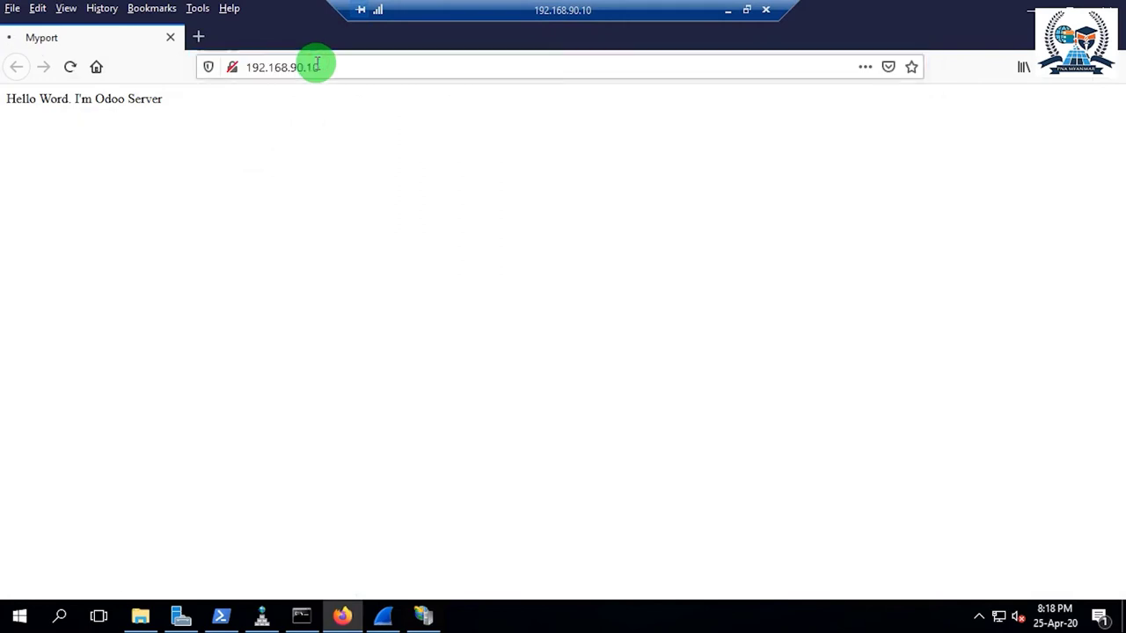
{"action": "left_click", "coordinate": [1031, 10]}
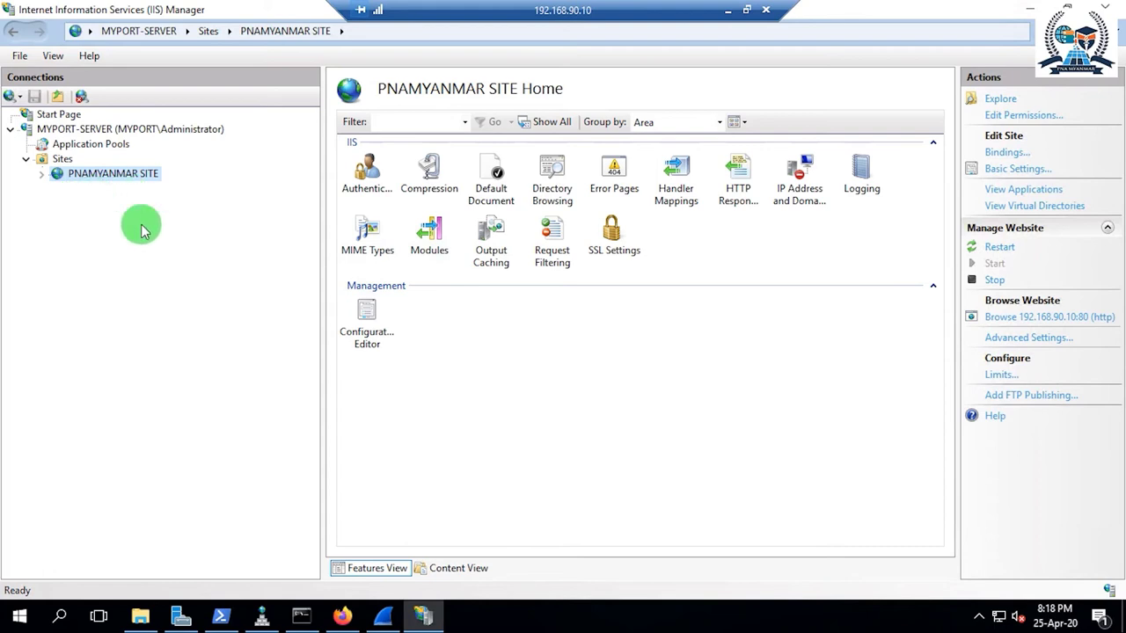
Switch to Firefox, replace the Myport tab with a new one, and browse to 192.168.90.10
{"action": "left_click", "coordinate": [342, 616]}
{"action": "left_click", "coordinate": [315, 66]}
{"action": "left_click", "coordinate": [200, 38]}
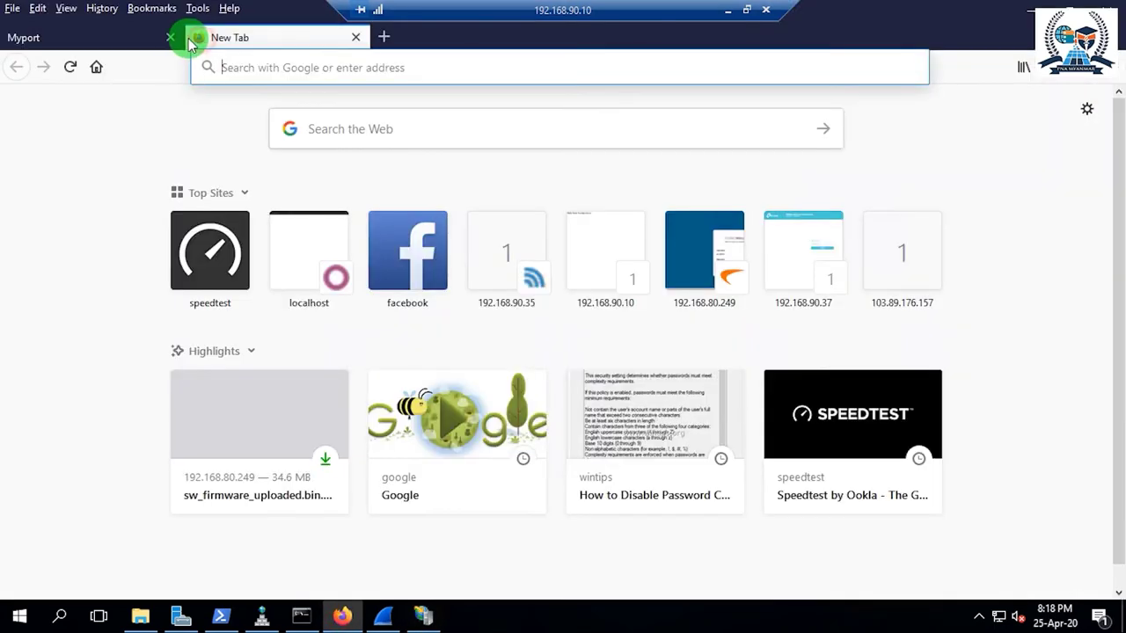
{"action": "left_click", "coordinate": [167, 36]}
{"action": "type", "text": "192."}
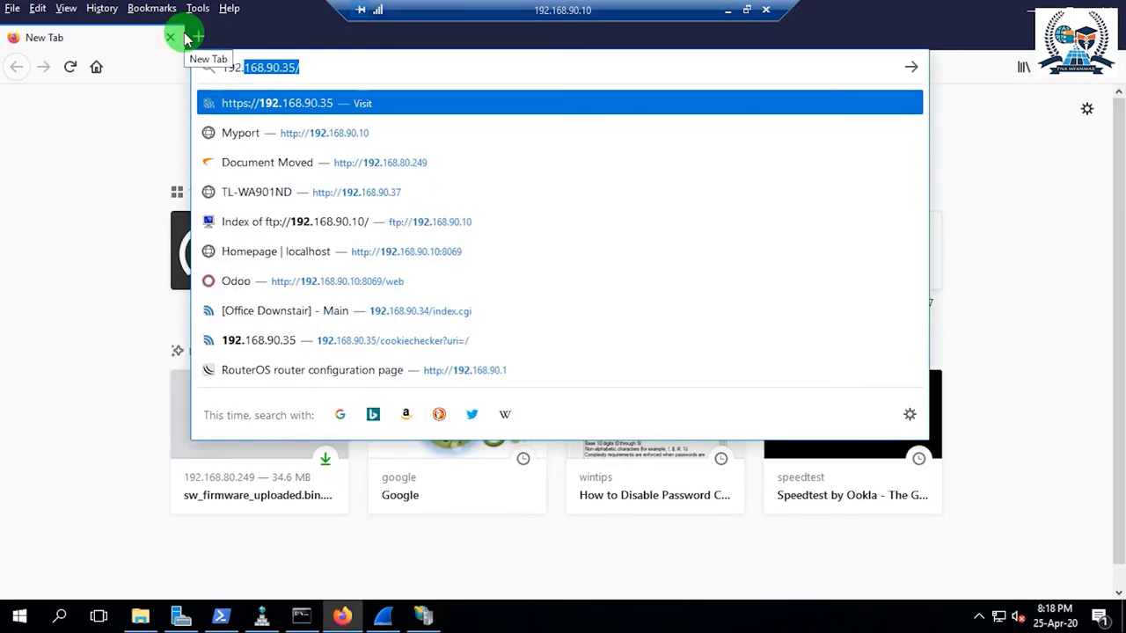
{"action": "type", "text": "168."}
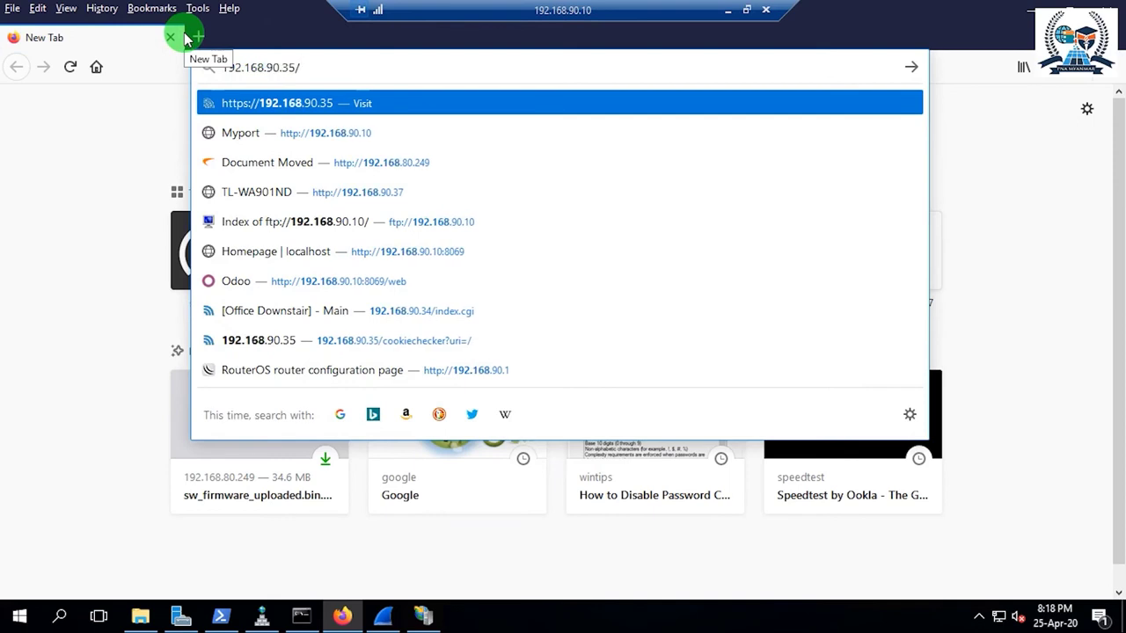
{"action": "type", "text": "90"}
{"action": "key", "text": "BackSpace"}
{"action": "type", "text": ".10"}
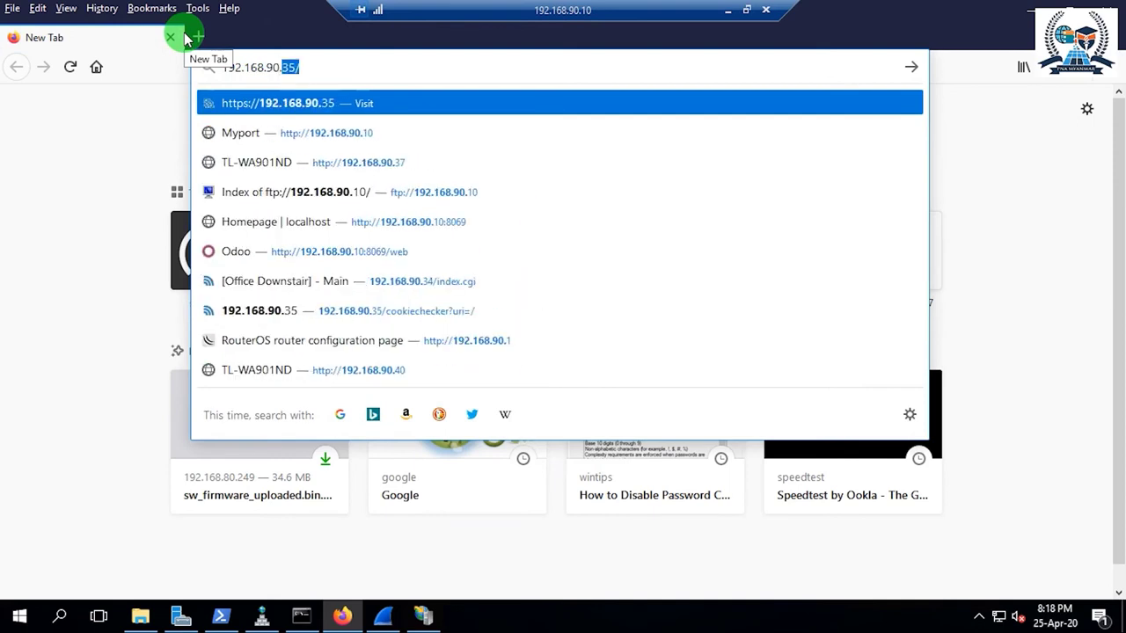
{"action": "key", "text": "Return"}
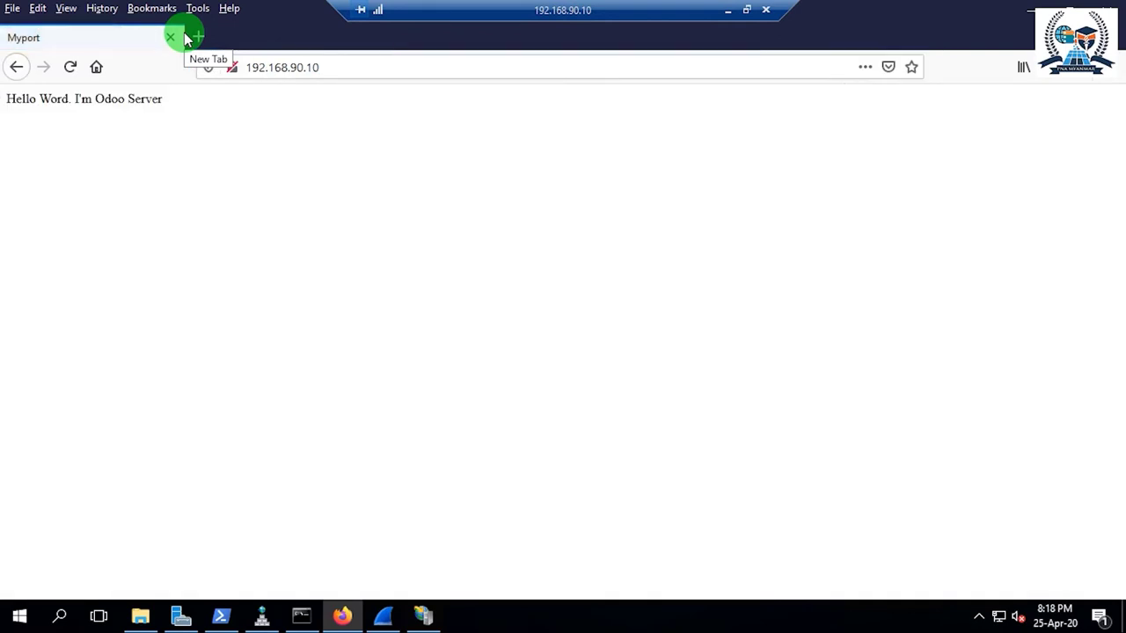
Switch to the File Explorer window showing the website folder on C:
{"action": "left_click", "coordinate": [141, 616]}
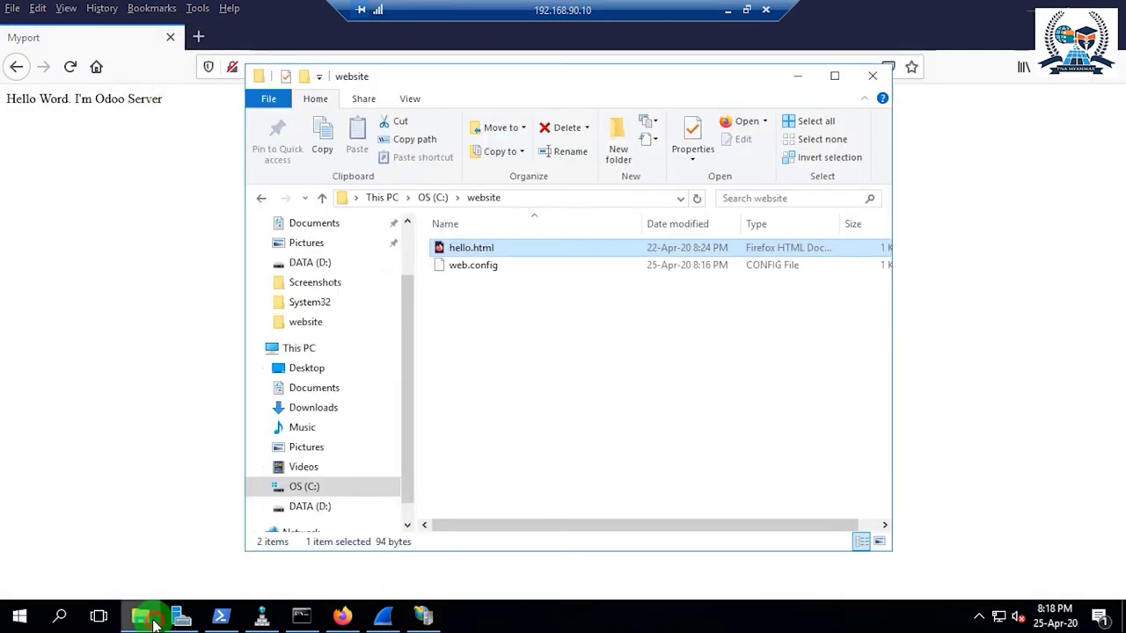
Open hello.html from the website folder for editing in Notepad++
{"action": "left_click", "coordinate": [449, 249]}
{"action": "right_click", "coordinate": [462, 250]}
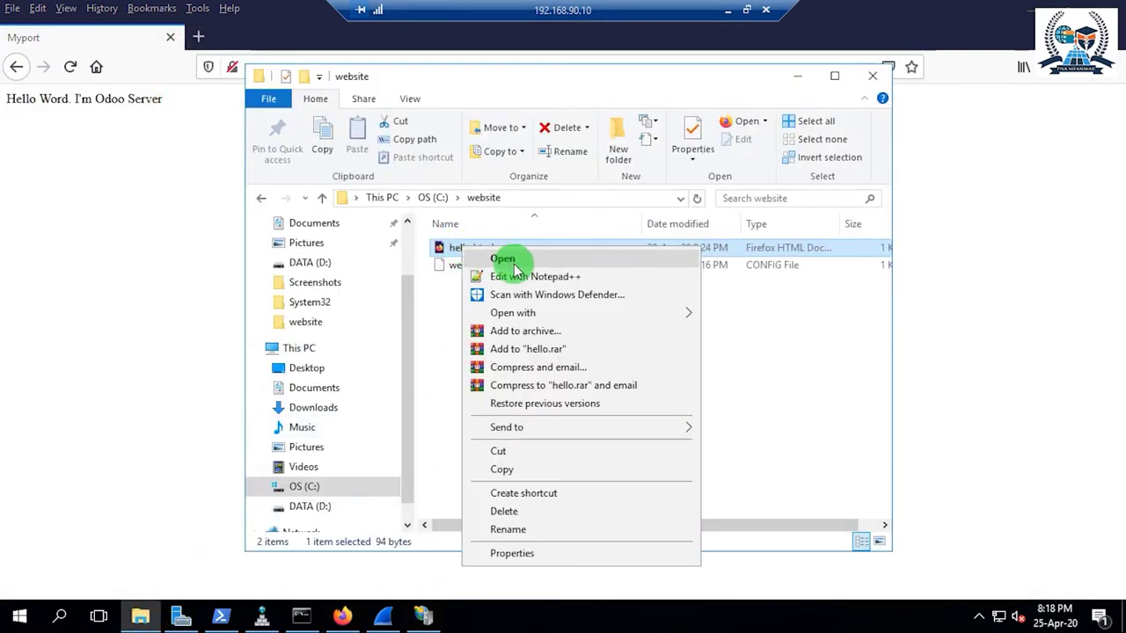
{"action": "left_click", "coordinate": [522, 272]}
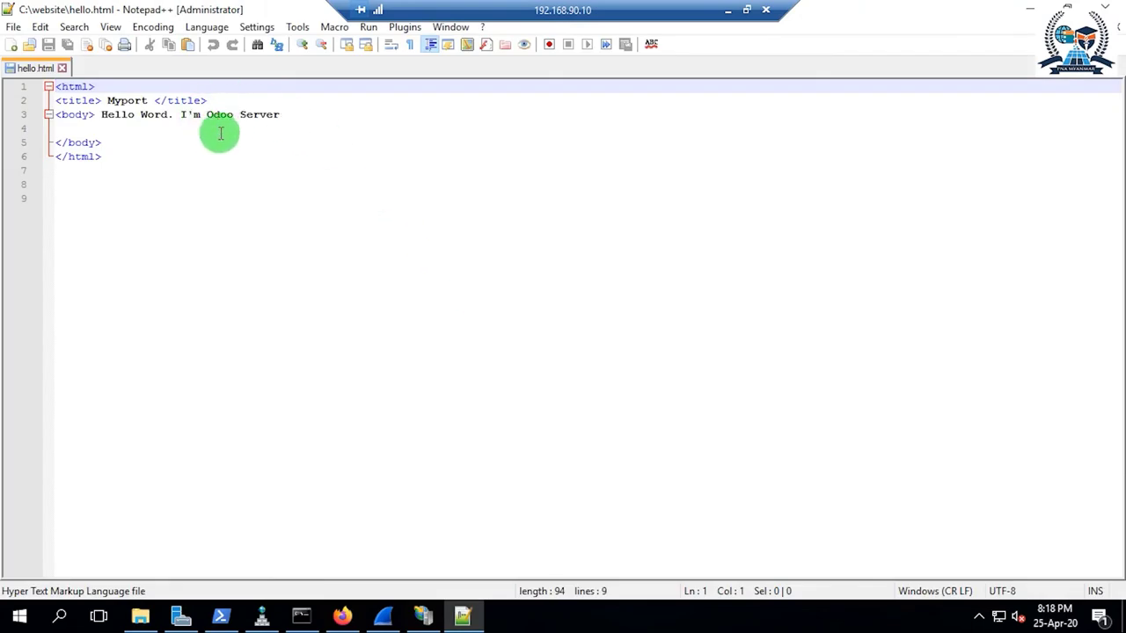
Move the "Hello Word. I'm Odoo Server" text two lines down from the body tag, leaving a blank line between them
{"action": "left_click", "coordinate": [104, 128]}
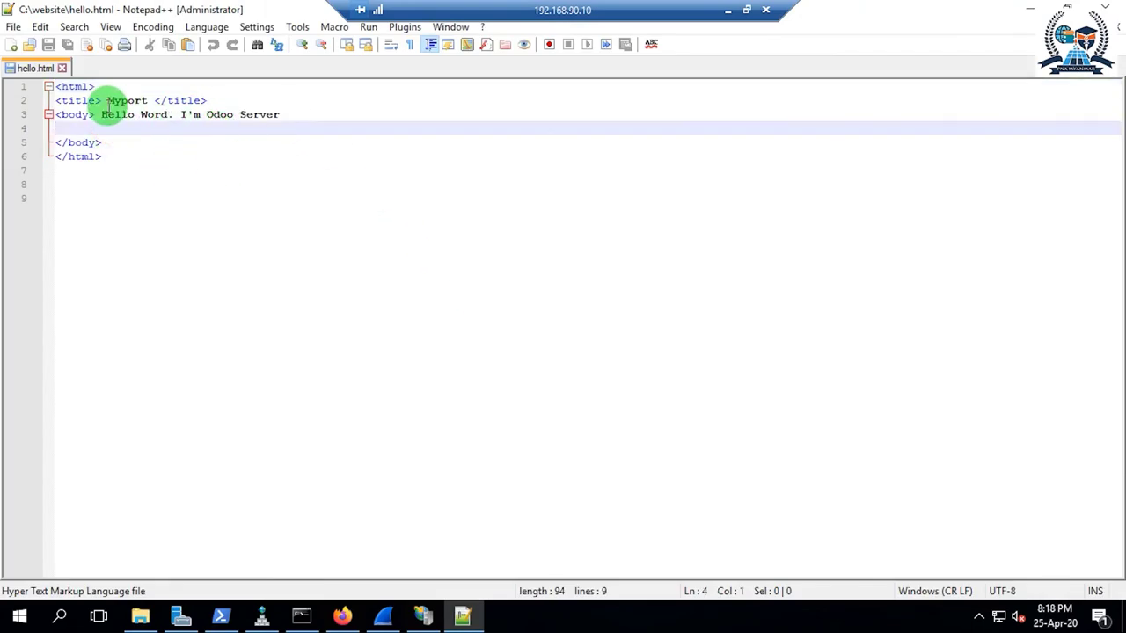
{"action": "left_click", "coordinate": [101, 114]}
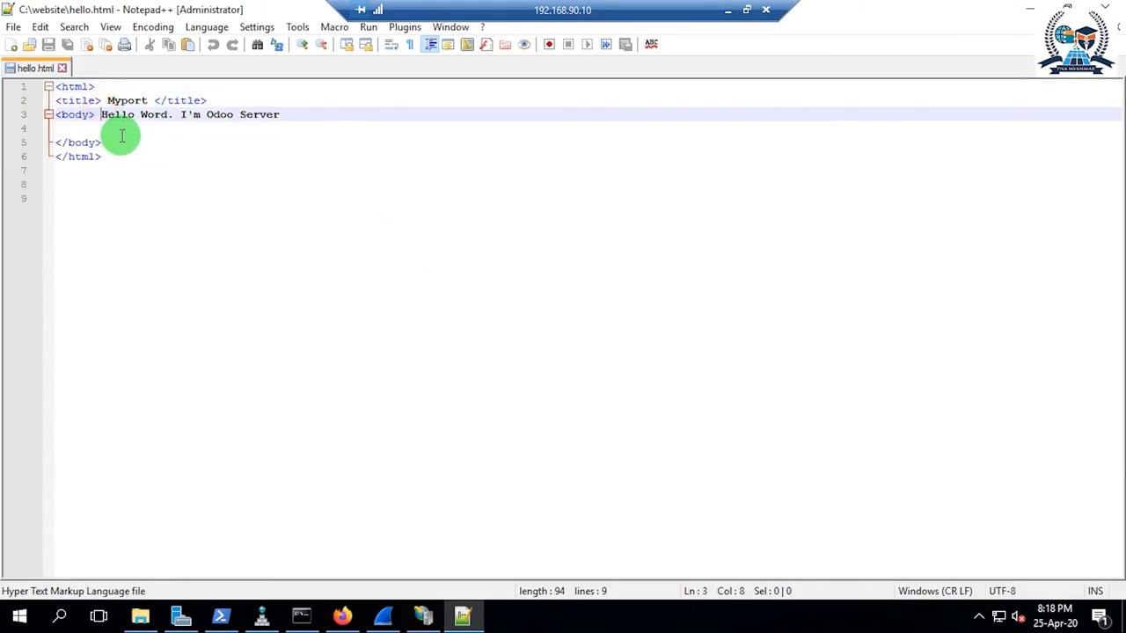
{"action": "key", "text": "Return"}
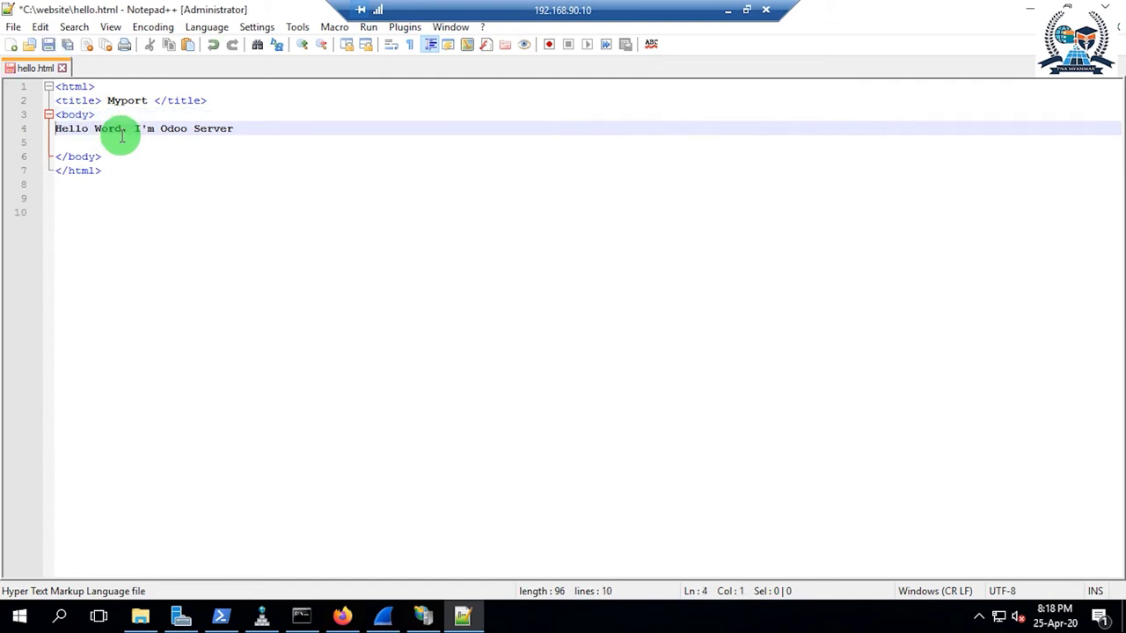
{"action": "key", "text": "Return"}
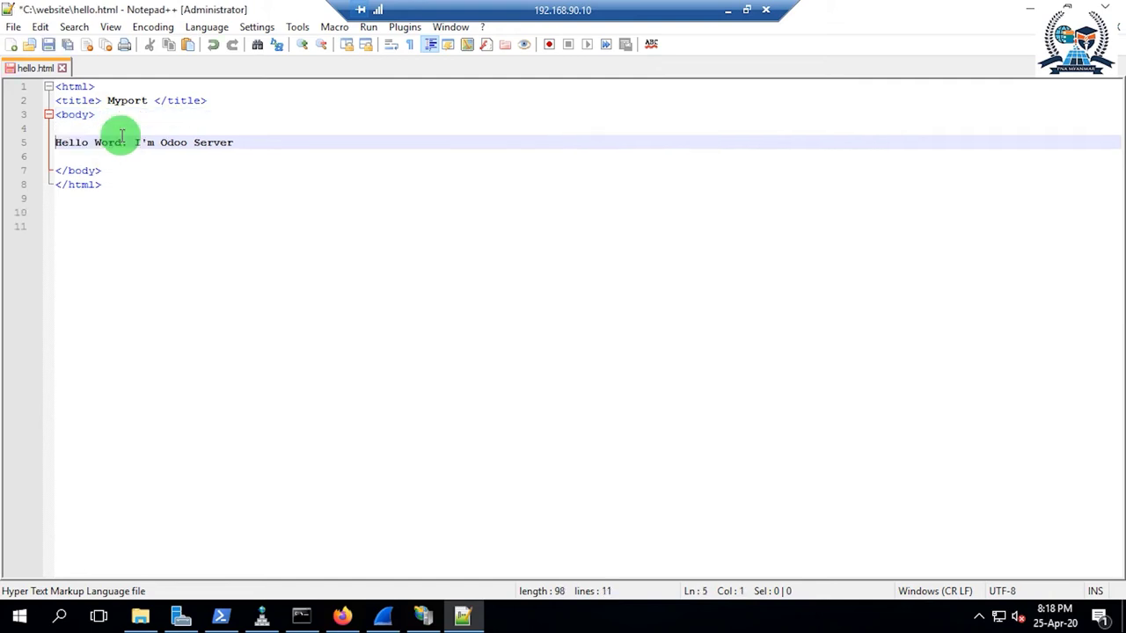
Add the opening tag <h1 align="center"> on the blank line above the hello text
{"action": "key", "text": "Up"}
{"action": "type", "text": "<h"}
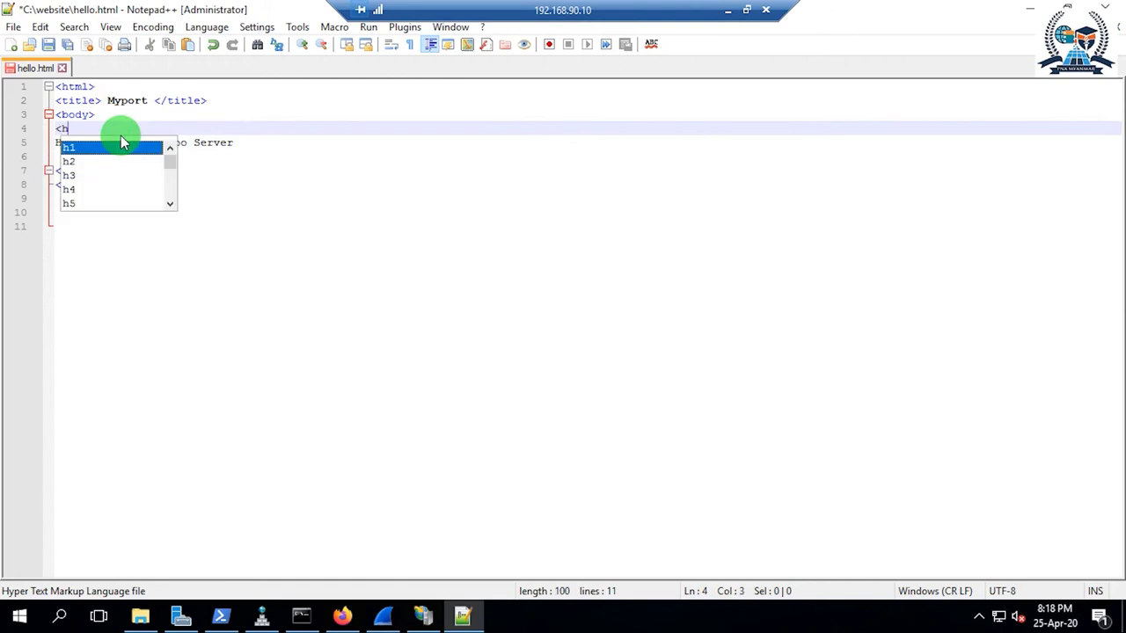
{"action": "type", "text": "1"}
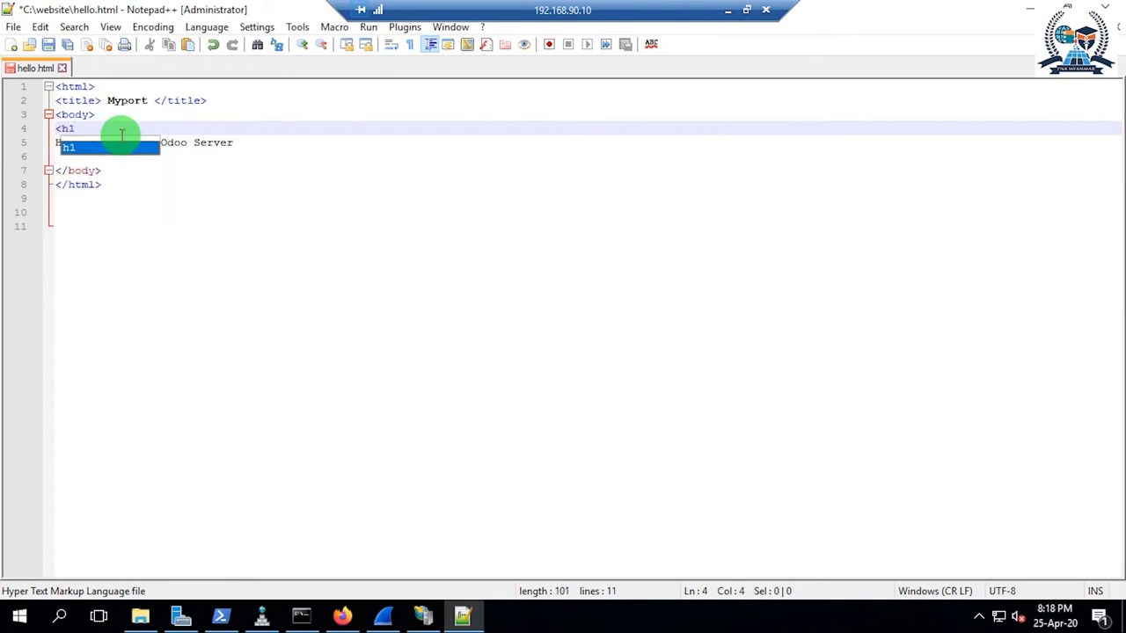
{"action": "type", "text": " align"}
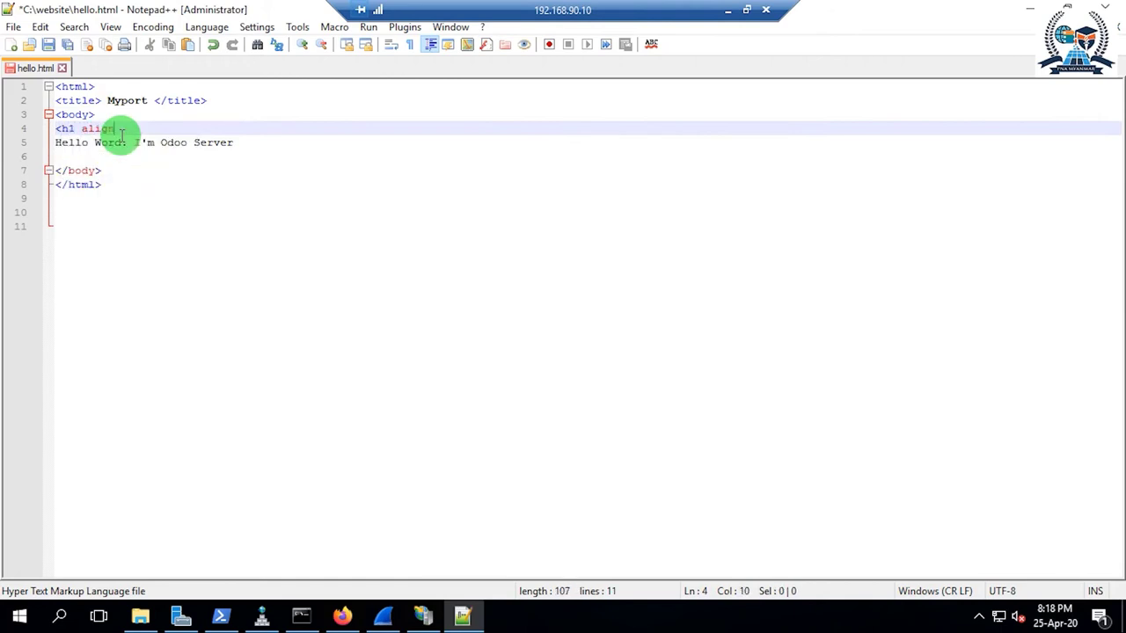
{"action": "type", "text": "=\"ce"}
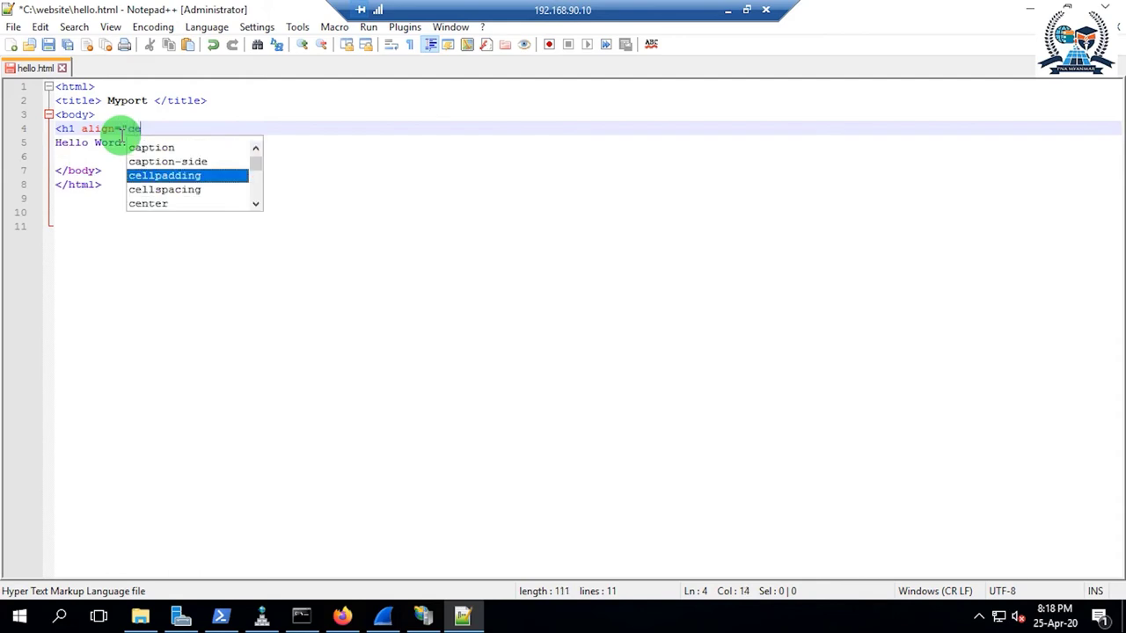
{"action": "type", "text": "nter\""}
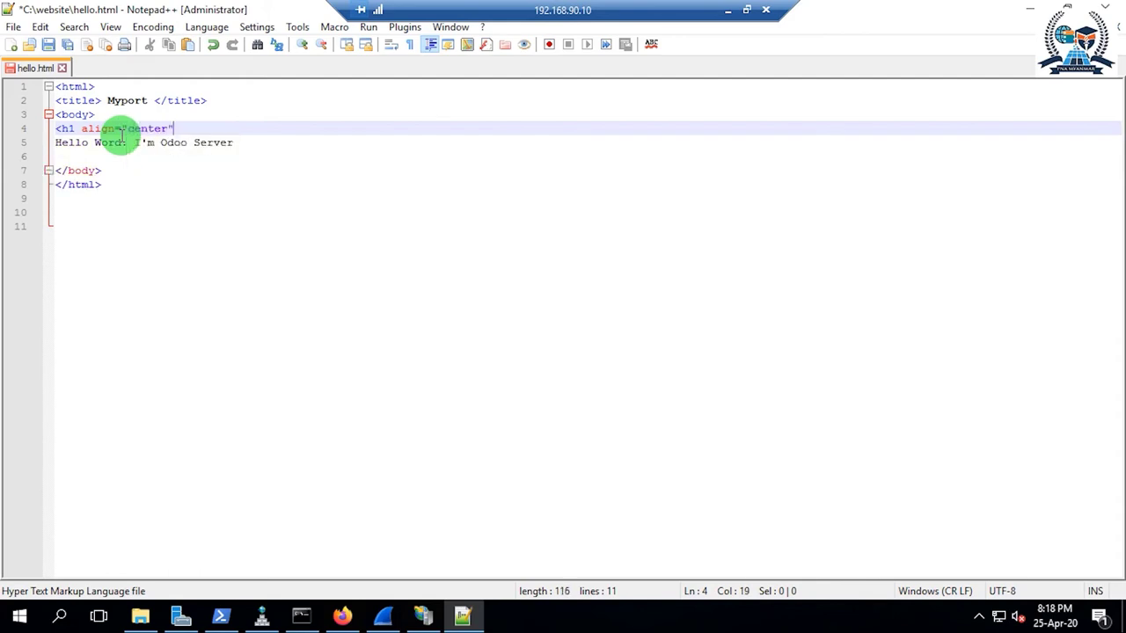
{"action": "type", "text": "> "}
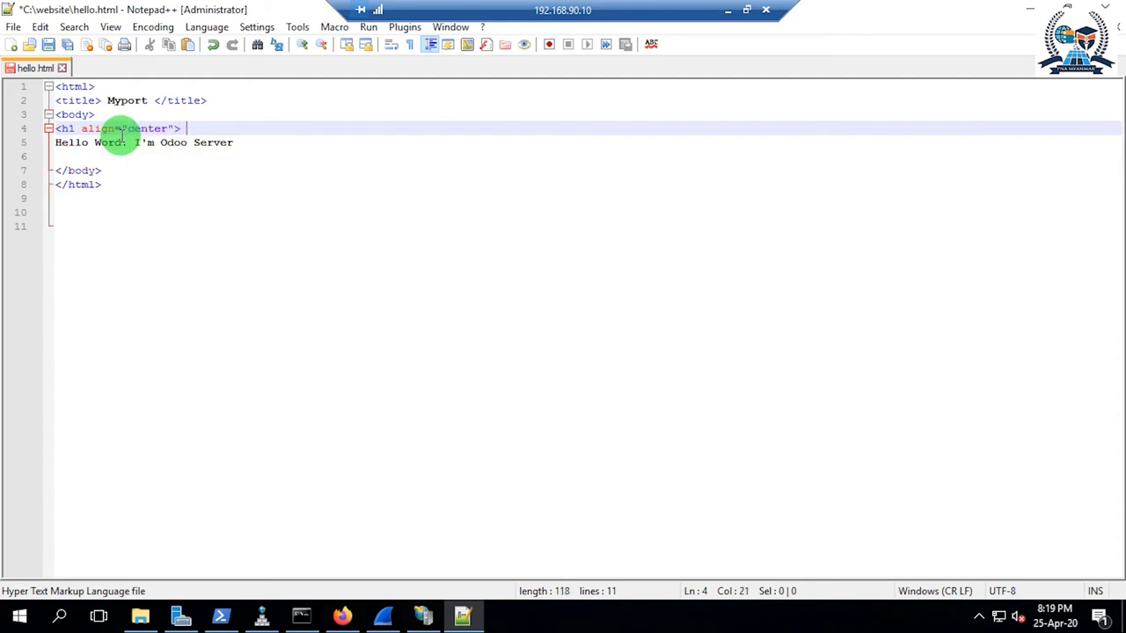
Add a font tag with color="red" after the h1 tag on the same line
{"action": "type", "text": "<font col"}
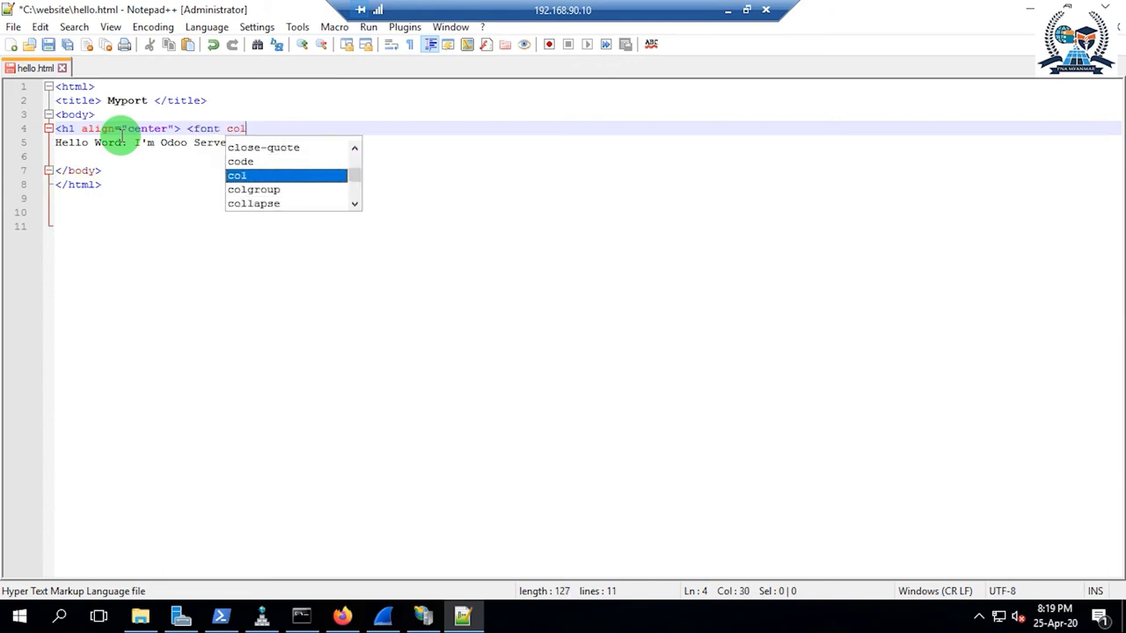
{"action": "type", "text": "or="}
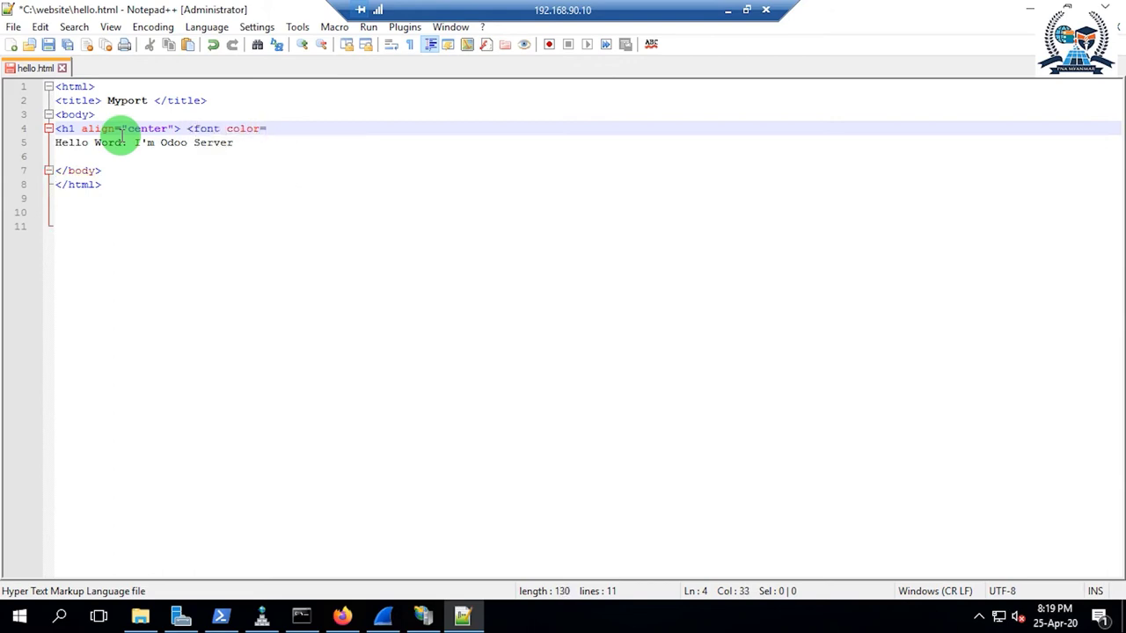
{"action": "type", "text": "\"red\""}
Close the font tag and start a marquee tag with direction="right" directly after it
{"action": "type", "text": "><mar"}
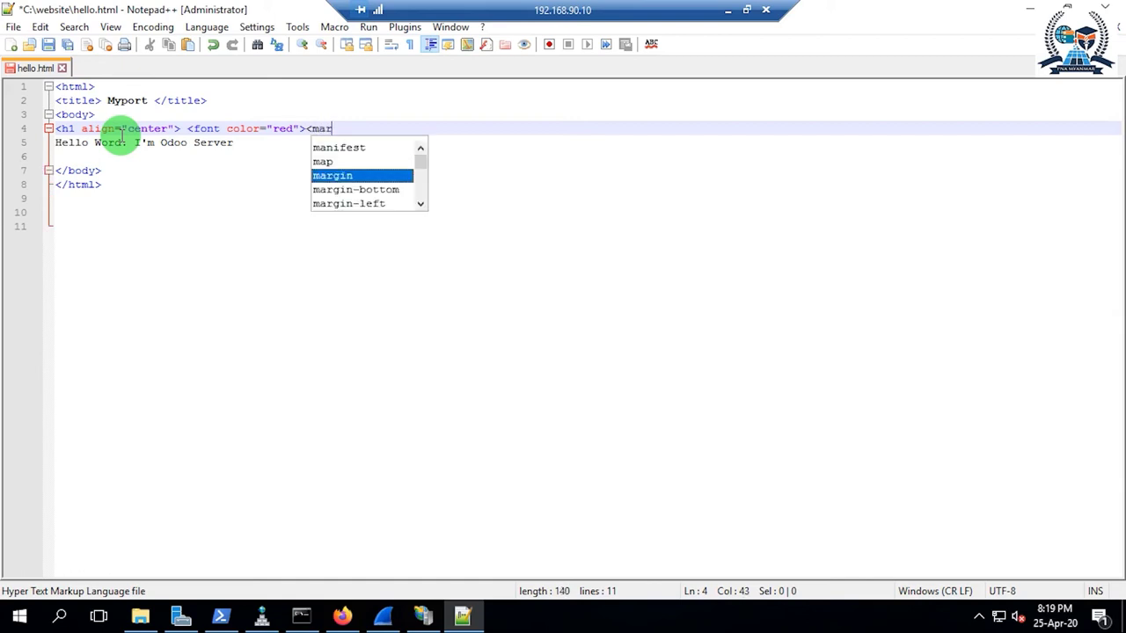
{"action": "type", "text": "q"}
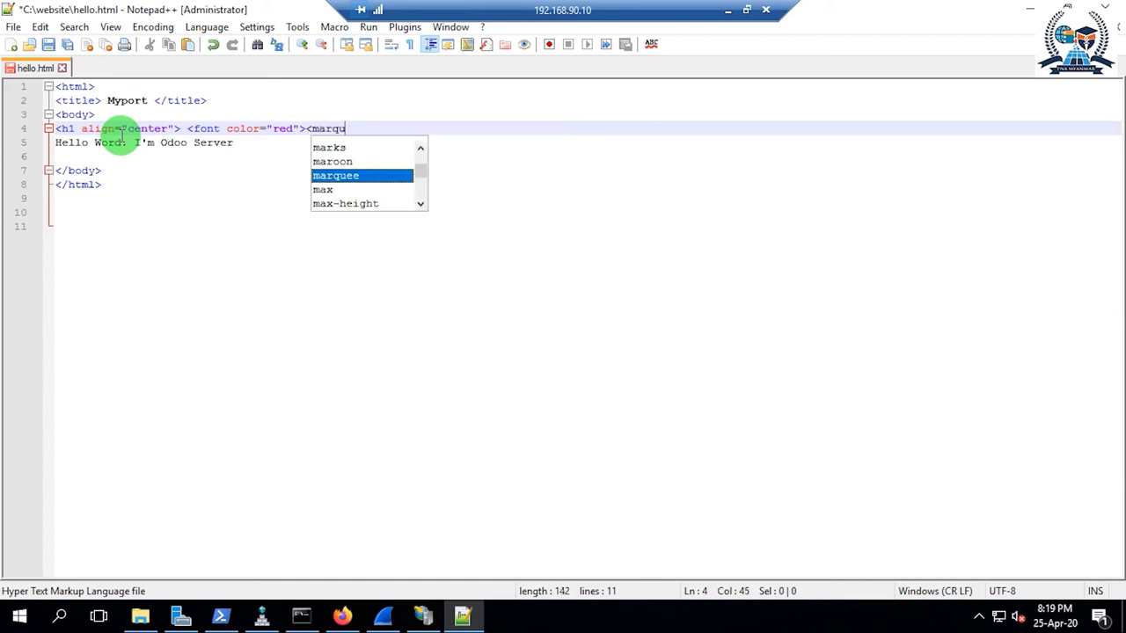
{"action": "type", "text": "u"}
{"action": "key", "text": "Return"}
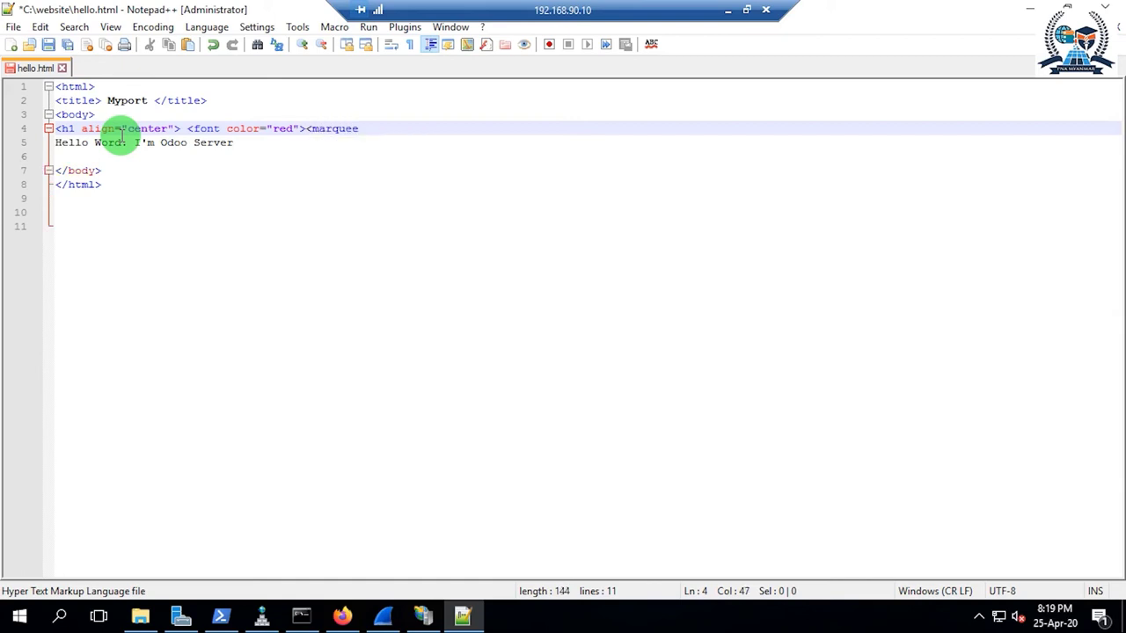
{"action": "type", "text": "direc"}
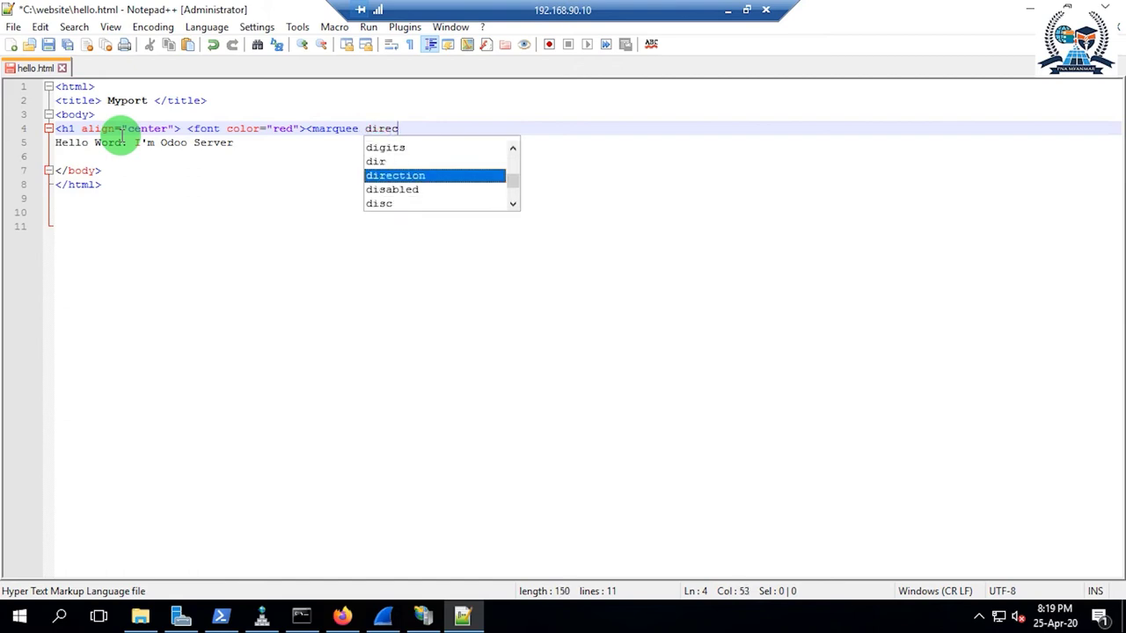
{"action": "type", "text": "t"}
{"action": "key", "text": "Return"}
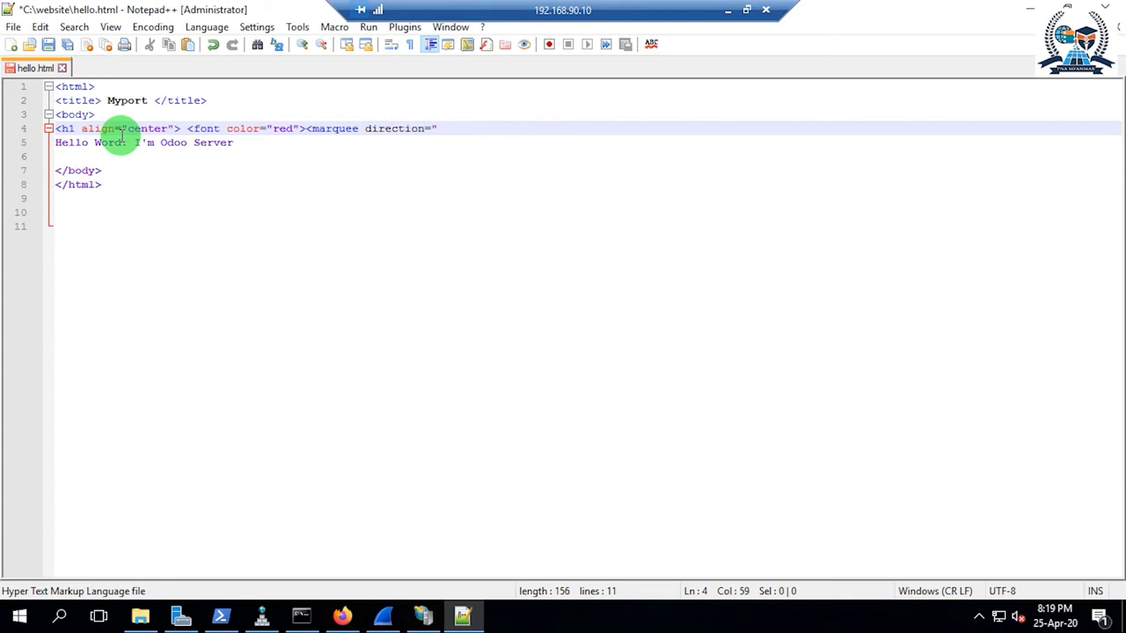
{"action": "type", "text": "=\"righ"}
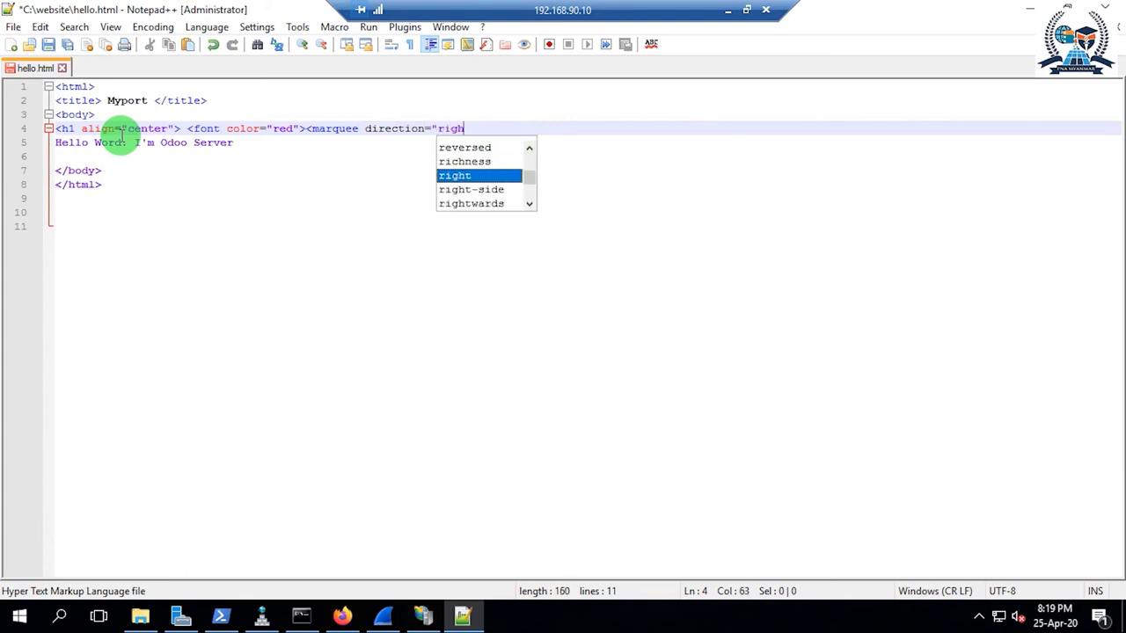
{"action": "type", "text": "t\""}
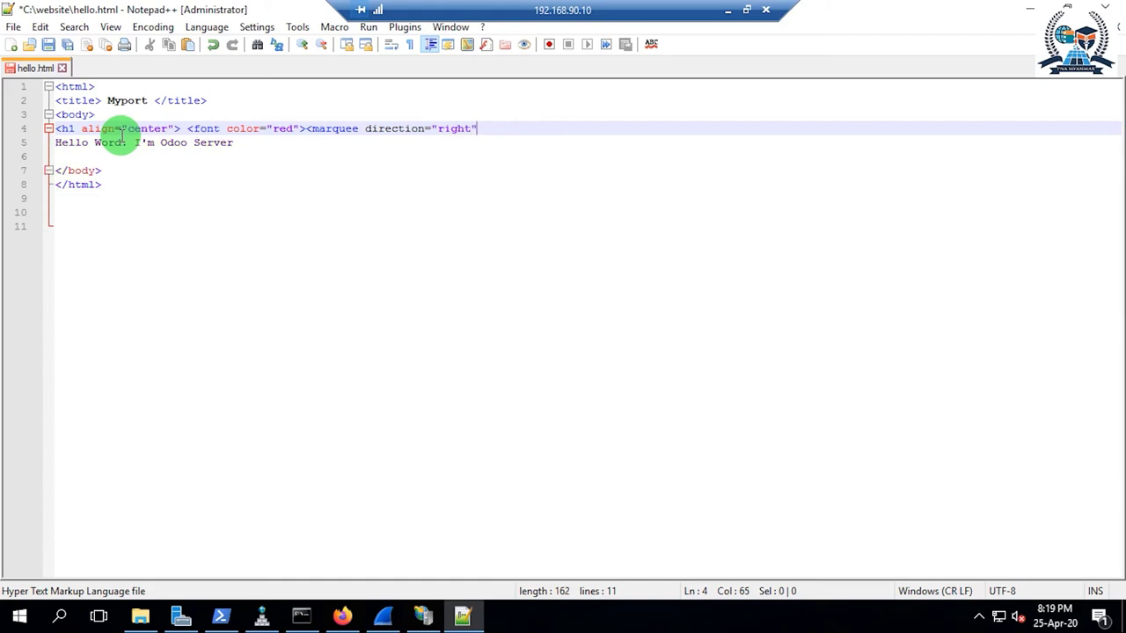
Add the attribute scroll-amount="10" to the marquee tag and end the tag with its closing bracket
{"action": "type", "text": " scr"}
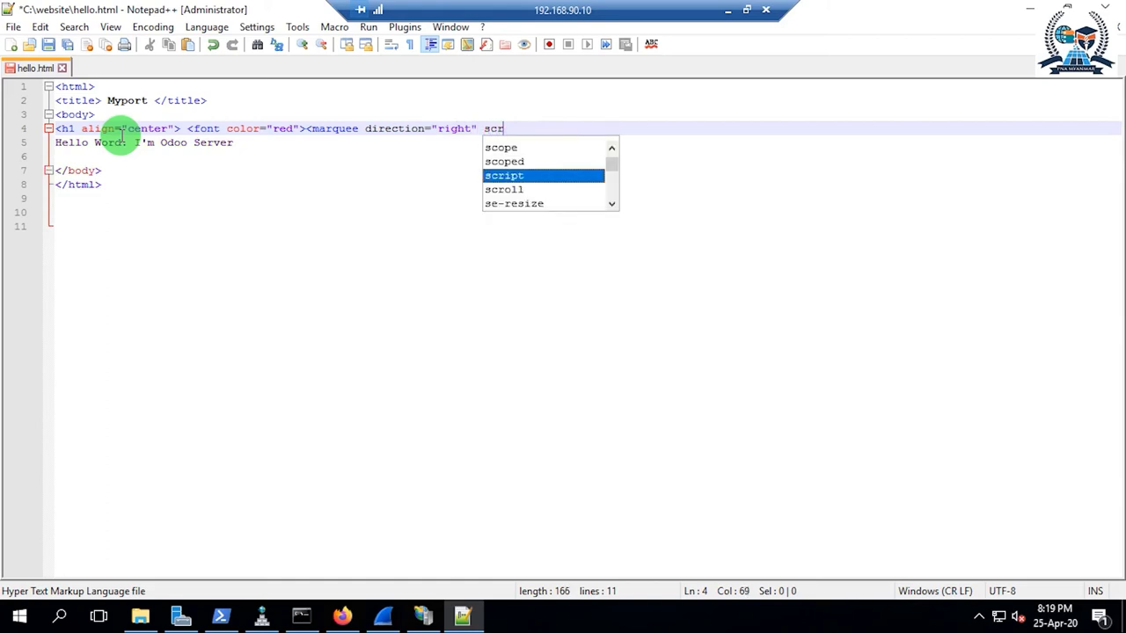
{"action": "key", "text": "Down"}
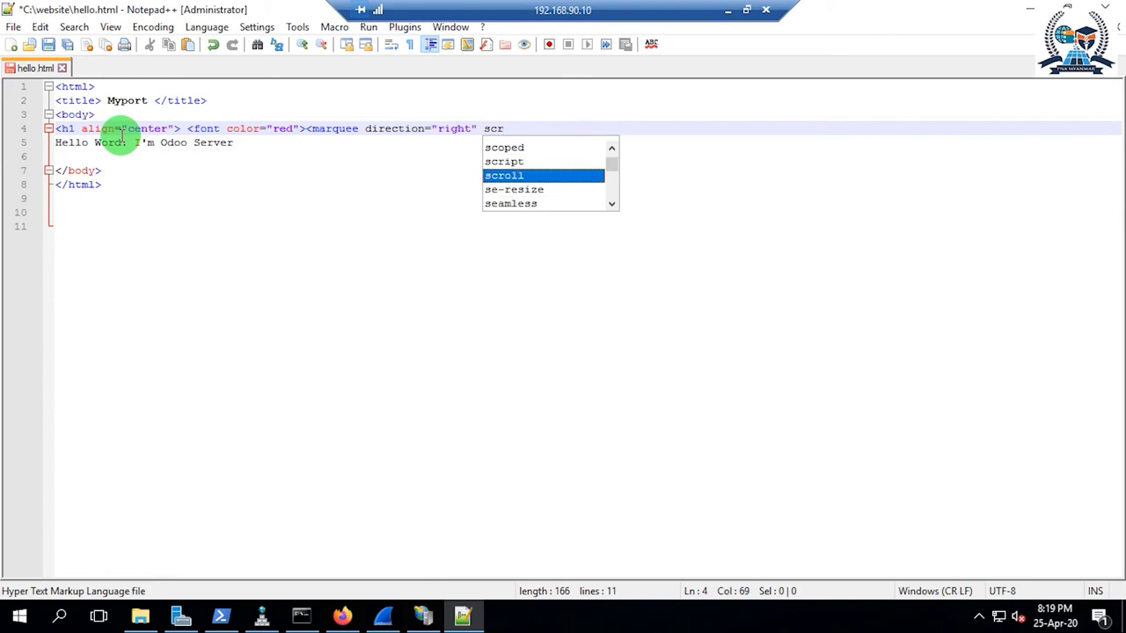
{"action": "key", "text": "Return"}
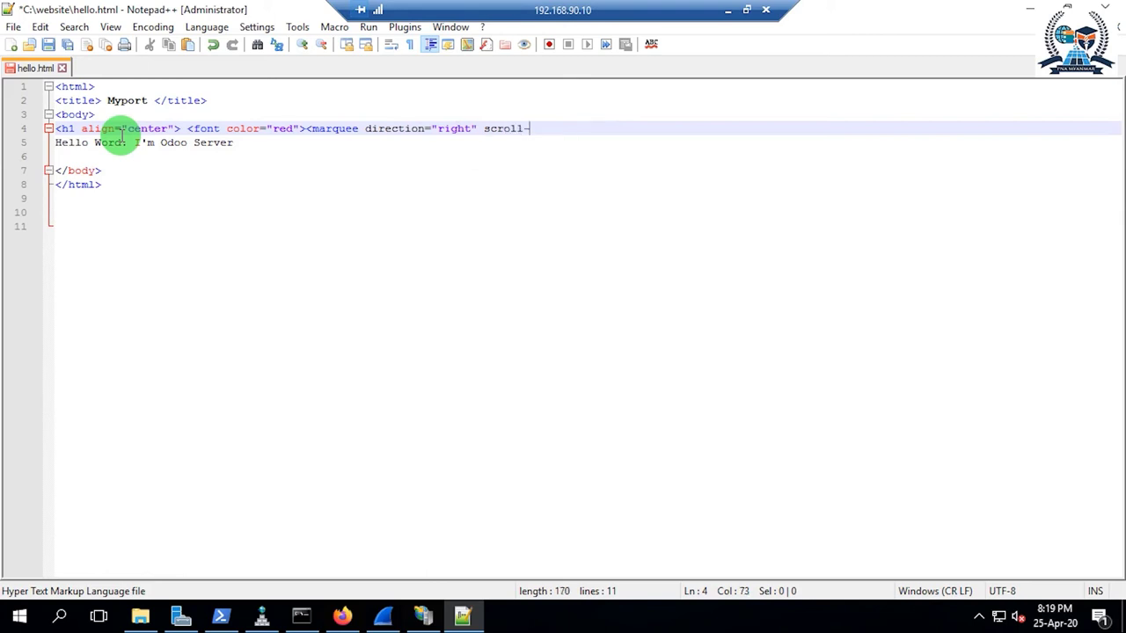
{"action": "type", "text": "-a"}
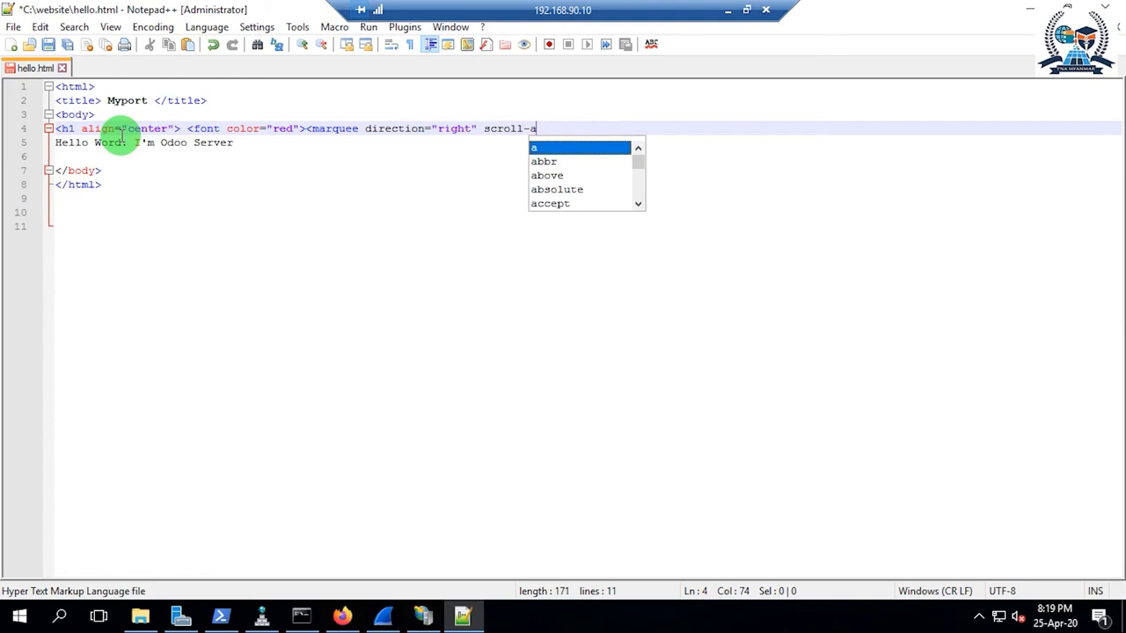
{"action": "key", "text": "BackSpace"}
{"action": "type", "text": "mi"}
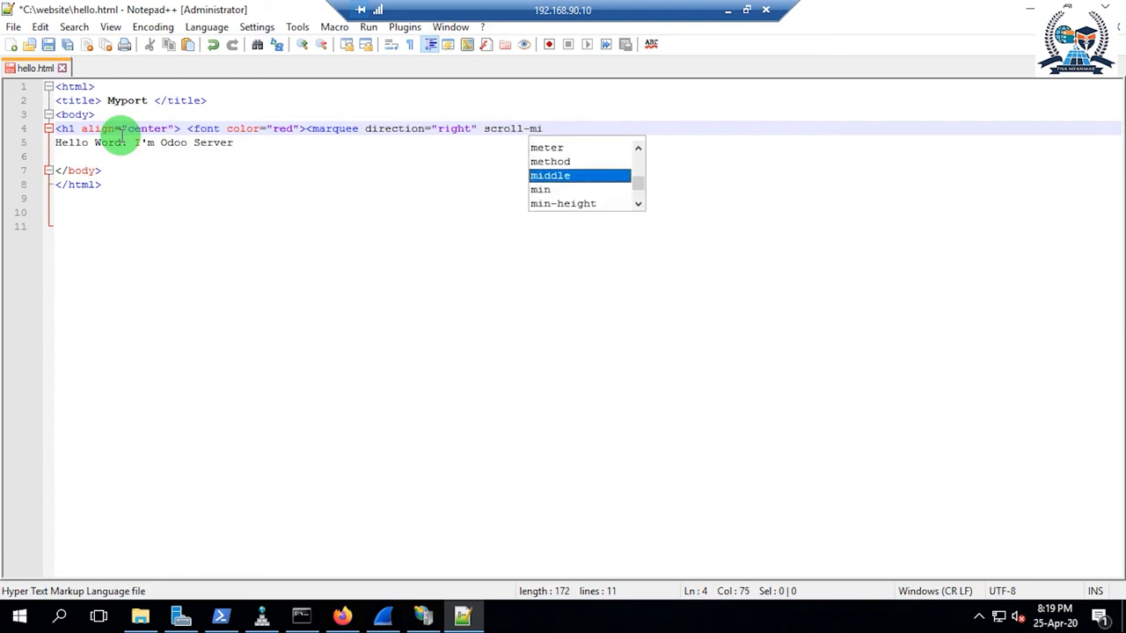
{"action": "key", "text": "BackSpace"}
{"action": "type", "text": "ou"}
{"action": "key", "text": "BackSpace"}
{"action": "key", "text": "BackSpace"}
{"action": "type", "text": "amount=\"10"}
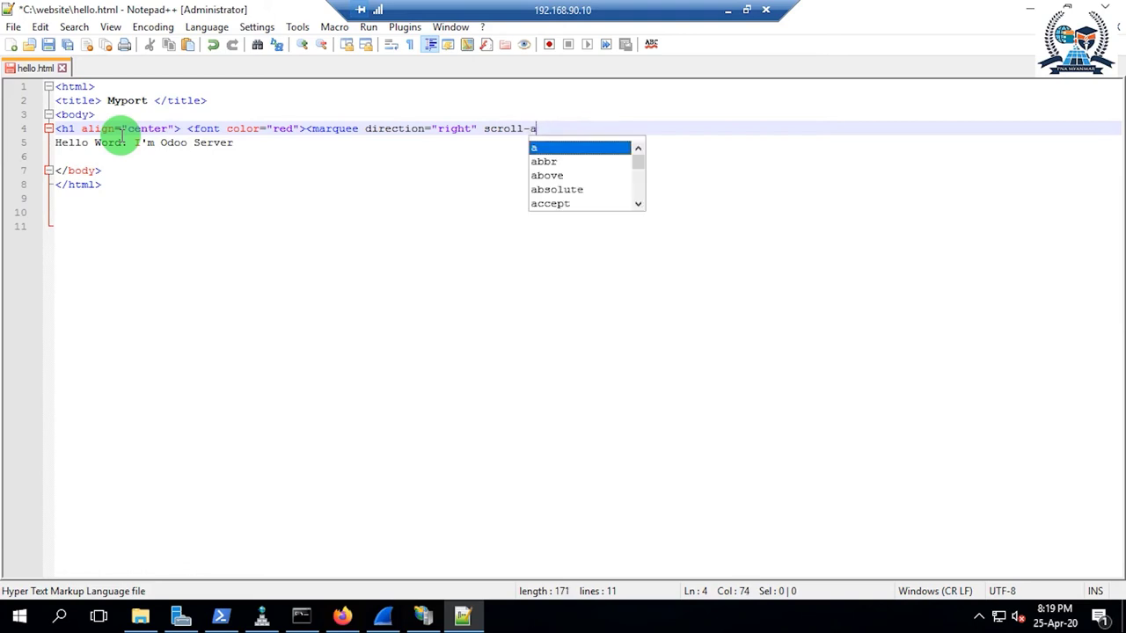
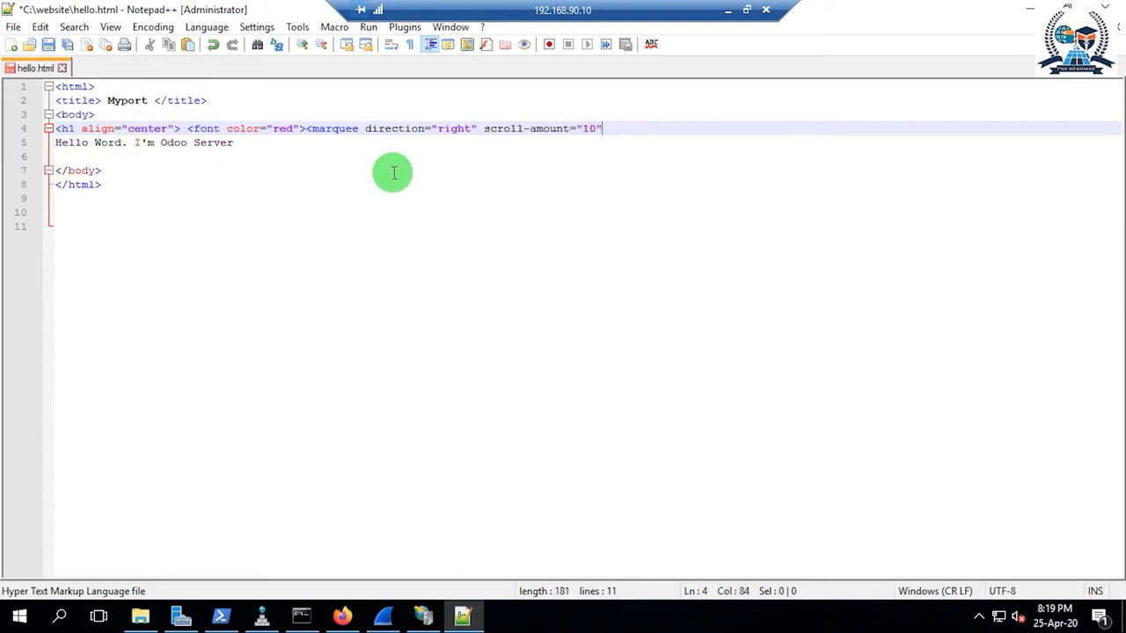
{"action": "left_click", "coordinate": [534, 129]}
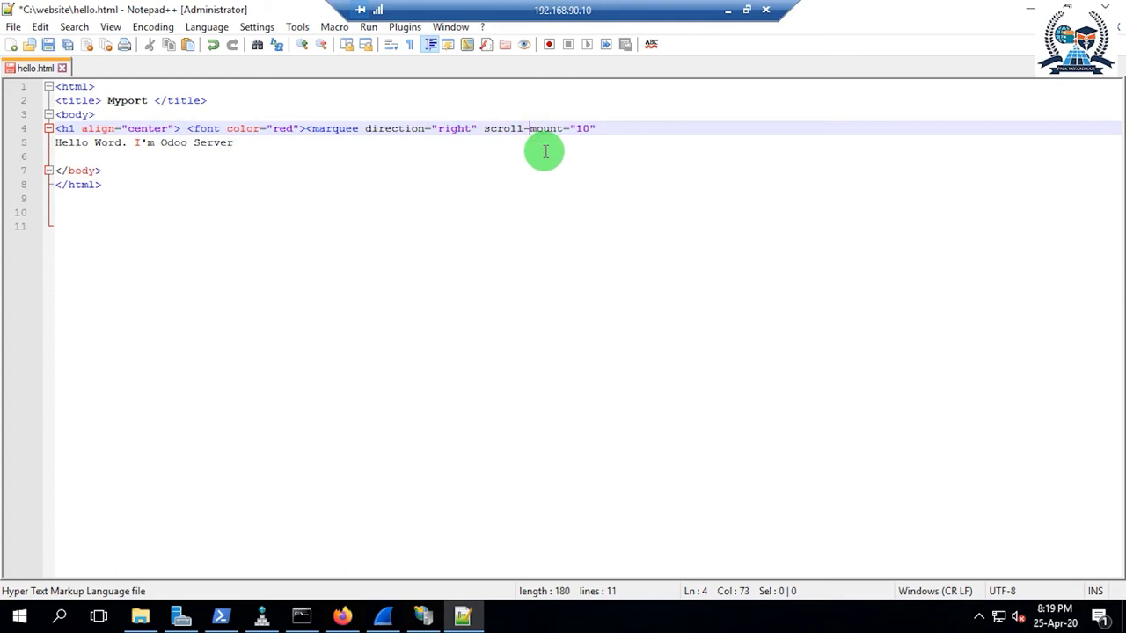
{"action": "type", "text": "a"}
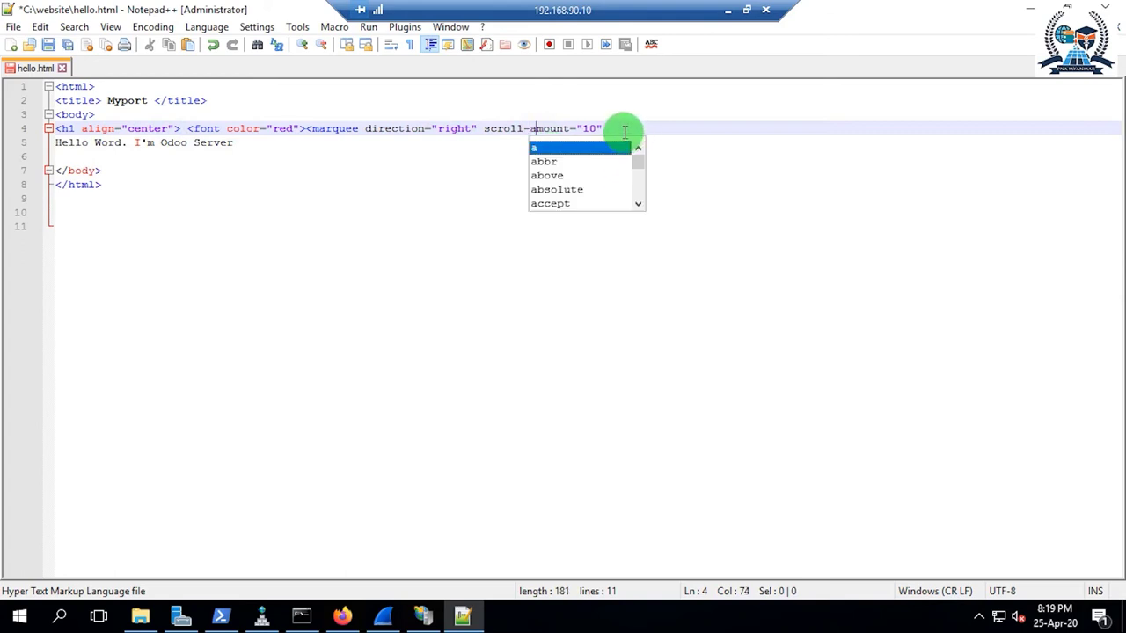
{"action": "left_click", "coordinate": [622, 128]}
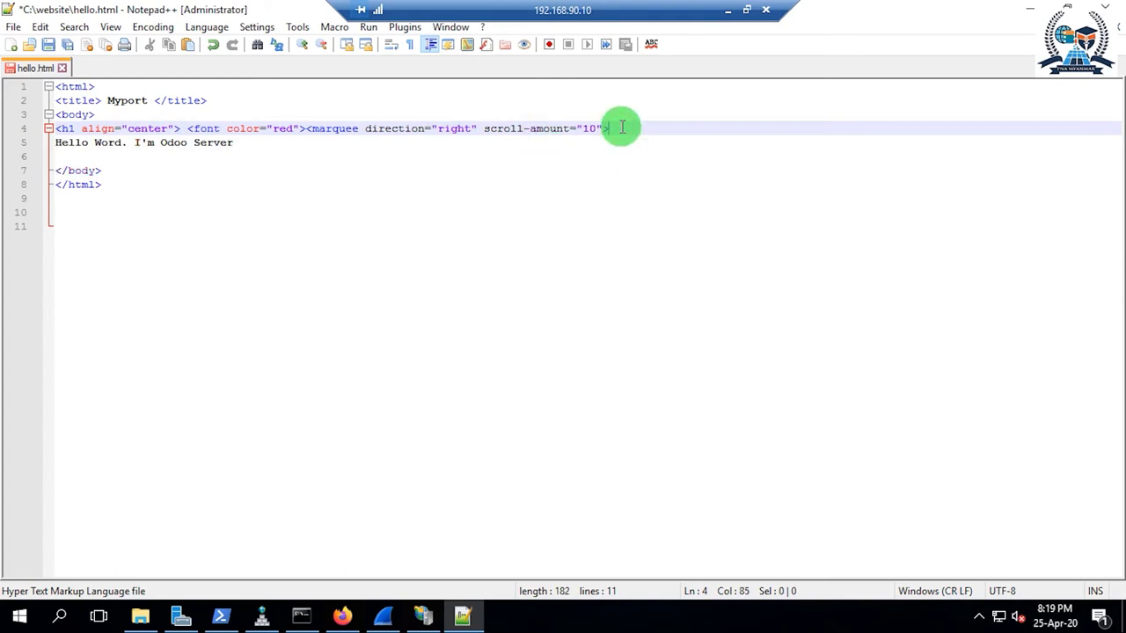
Add the closing tag </marquee> after the text "Hello Word. I'm Odoo Server" on the same line
{"action": "left_click", "coordinate": [297, 157]}
{"action": "left_click", "coordinate": [236, 143]}
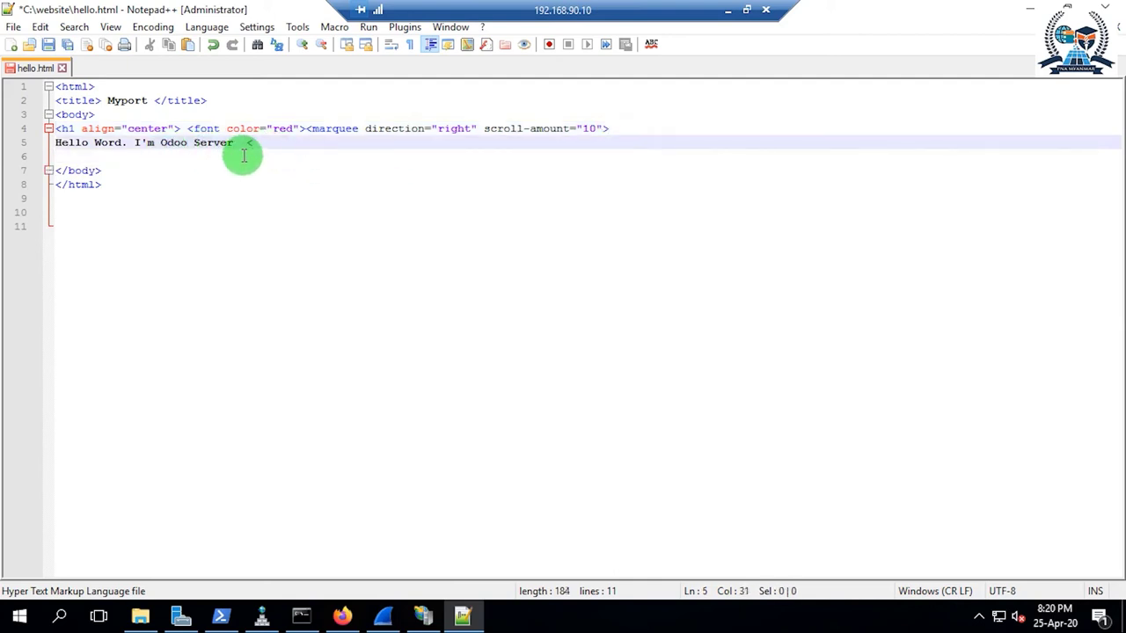
{"action": "type", "text": "</ma"}
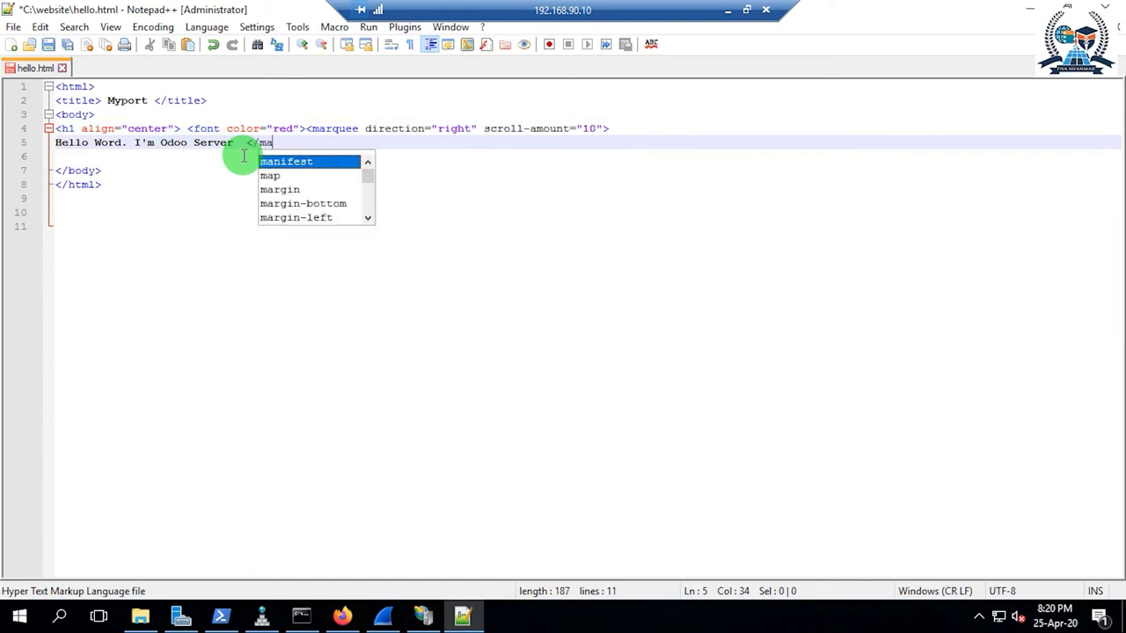
{"action": "key", "text": "Return"}
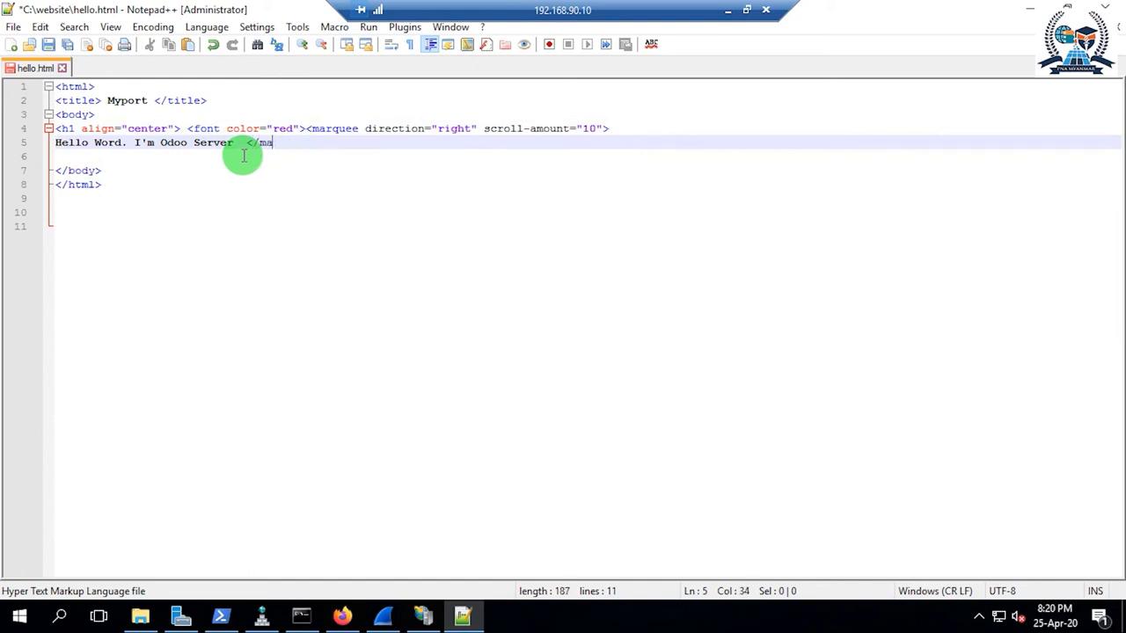
{"action": "type", "text": "rquee"}
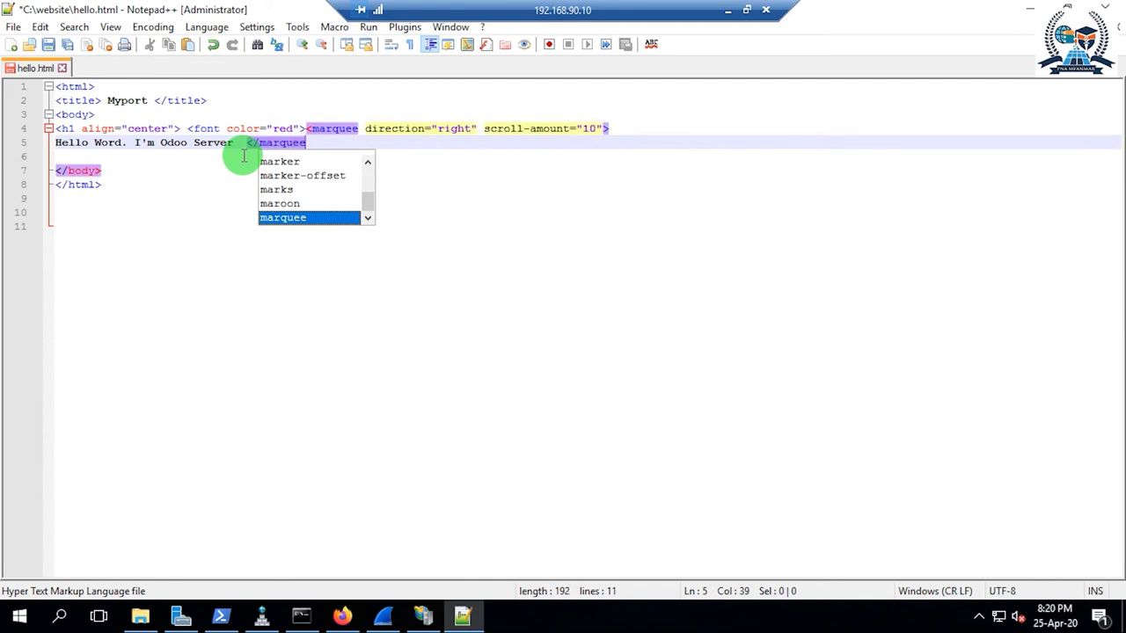
{"action": "type", "text": ">"}
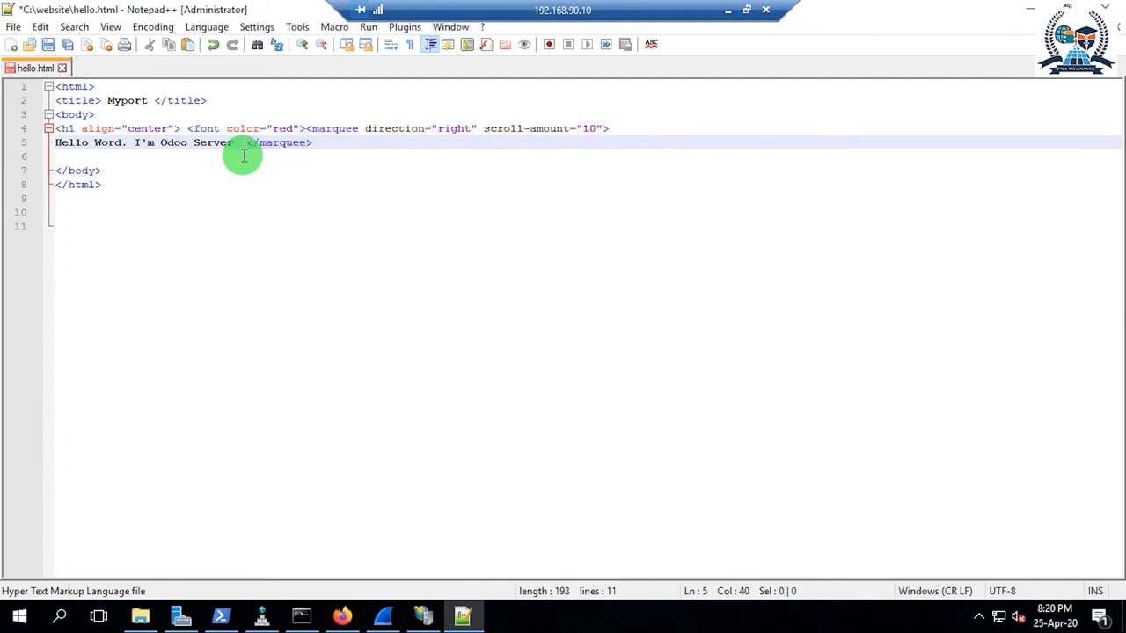
Add </font></h1> after the closing marquee tag and check the saved page in Firefox with a reload
{"action": "type", "text": "</font></h1"}
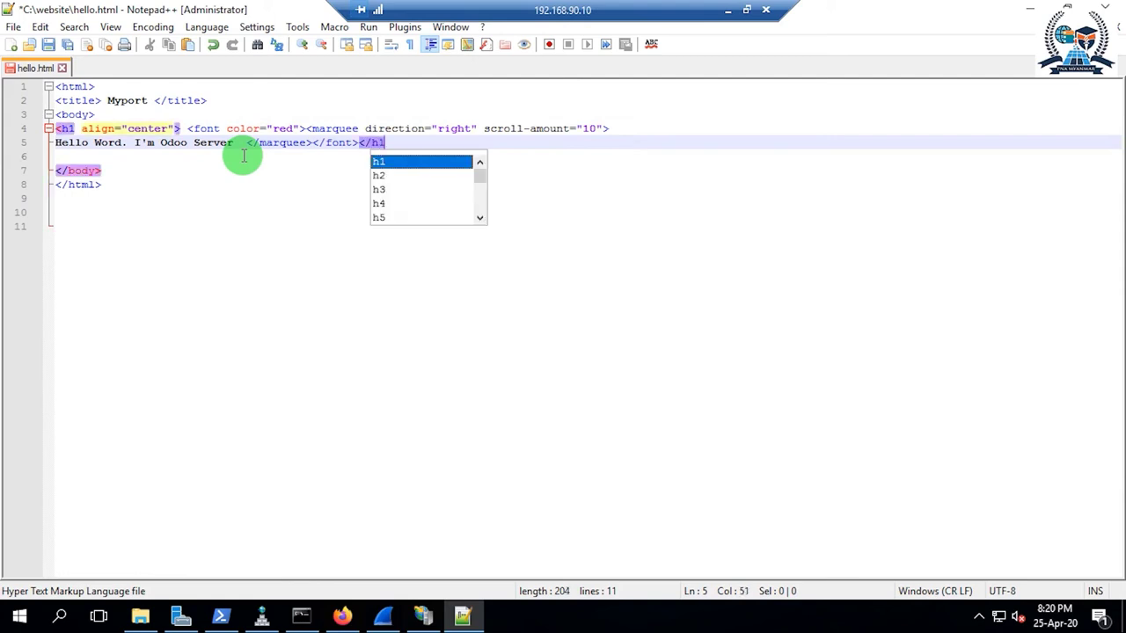
{"action": "type", "text": ">"}
{"action": "left_click", "coordinate": [326, 222]}
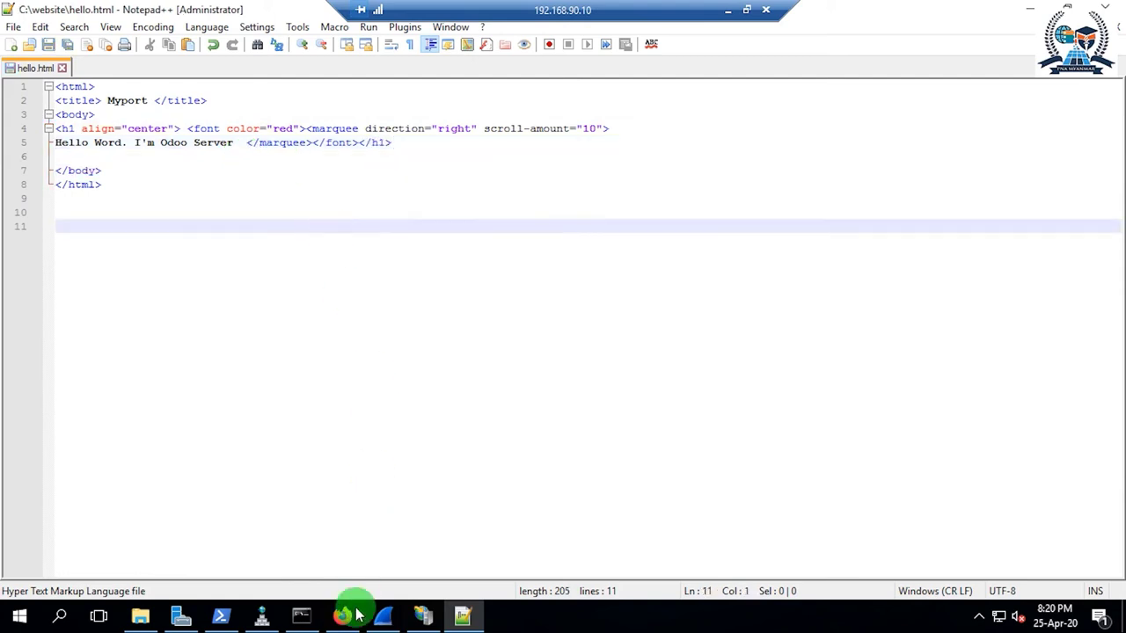
{"action": "left_click", "coordinate": [344, 615]}
{"action": "left_click", "coordinate": [73, 67]}
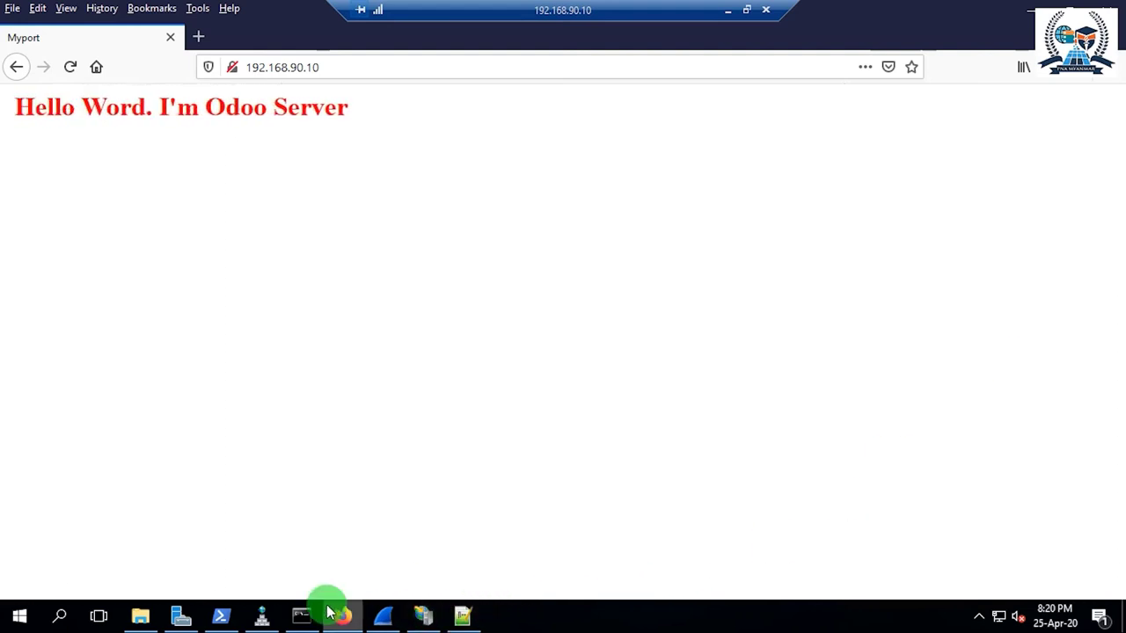
In Notepad++, change the marquee attribute name to scroll-mount and check the saved page in Firefox with a reload
{"action": "left_click", "coordinate": [464, 614]}
{"action": "left_click", "coordinate": [533, 128]}
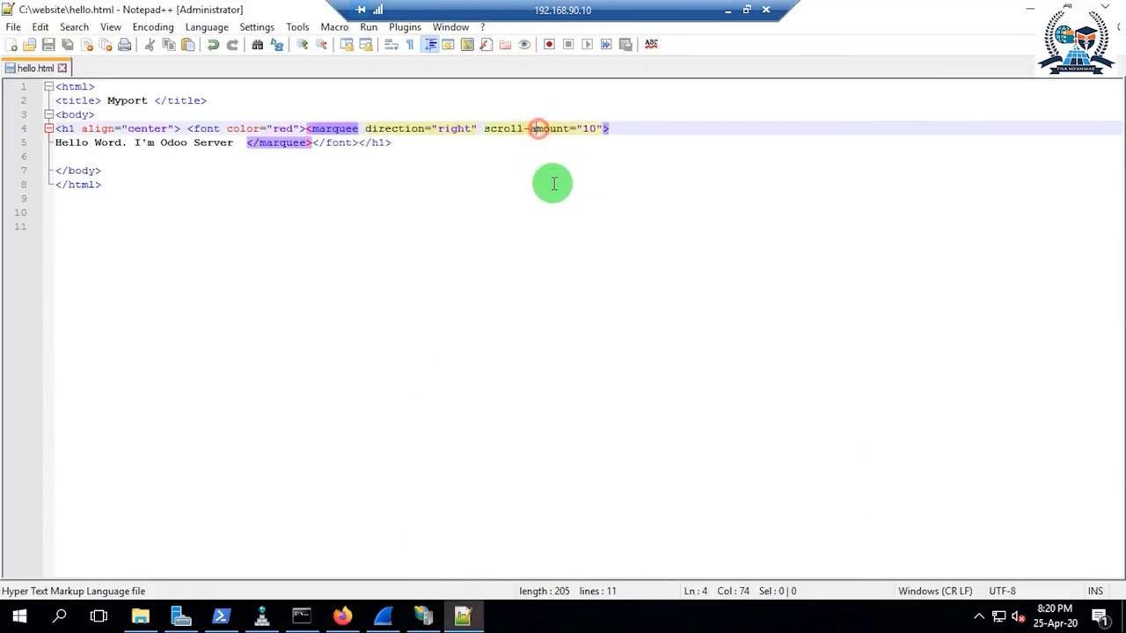
{"action": "left_click", "coordinate": [552, 183]}
{"action": "key", "text": "ctrl+s"}
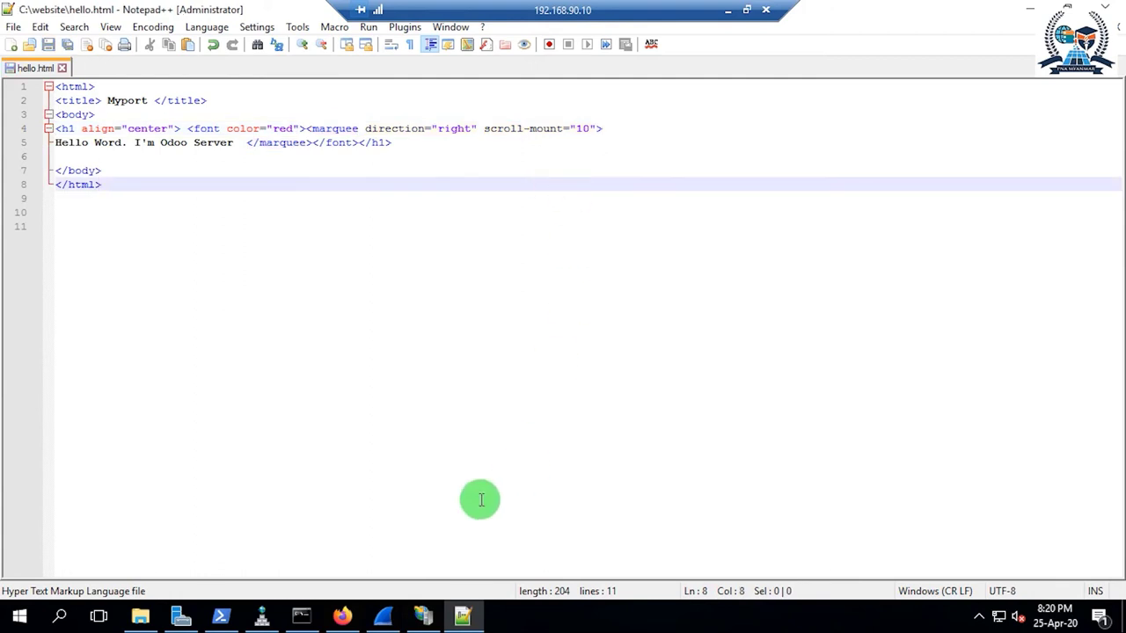
{"action": "left_click", "coordinate": [342, 614]}
{"action": "left_click", "coordinate": [77, 59]}
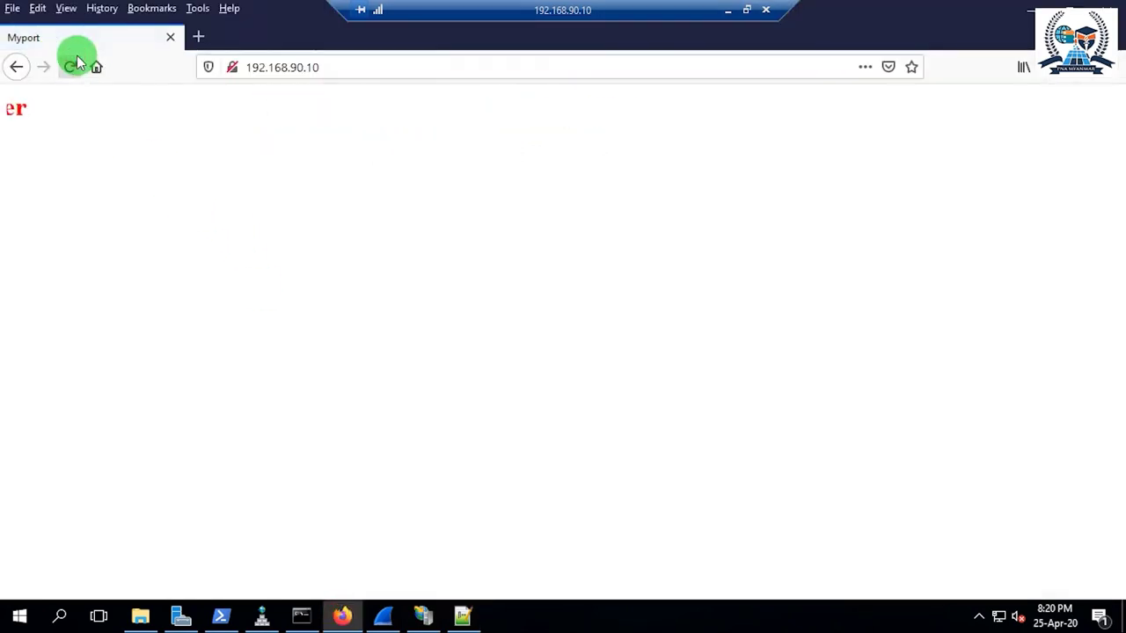
Set the scroll-mount value to 20 in Notepad++ and reload the saved page in Firefox
{"action": "key", "text": "alt+Tab"}
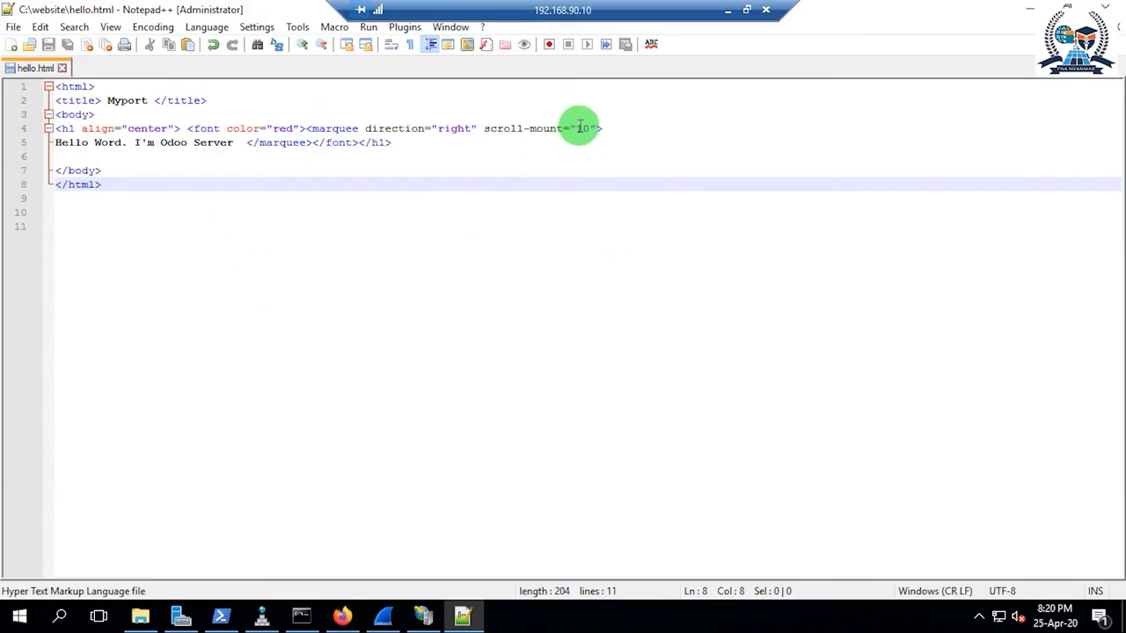
{"action": "left_click_drag", "start_coordinate": [577, 129], "coordinate": [584, 128]}
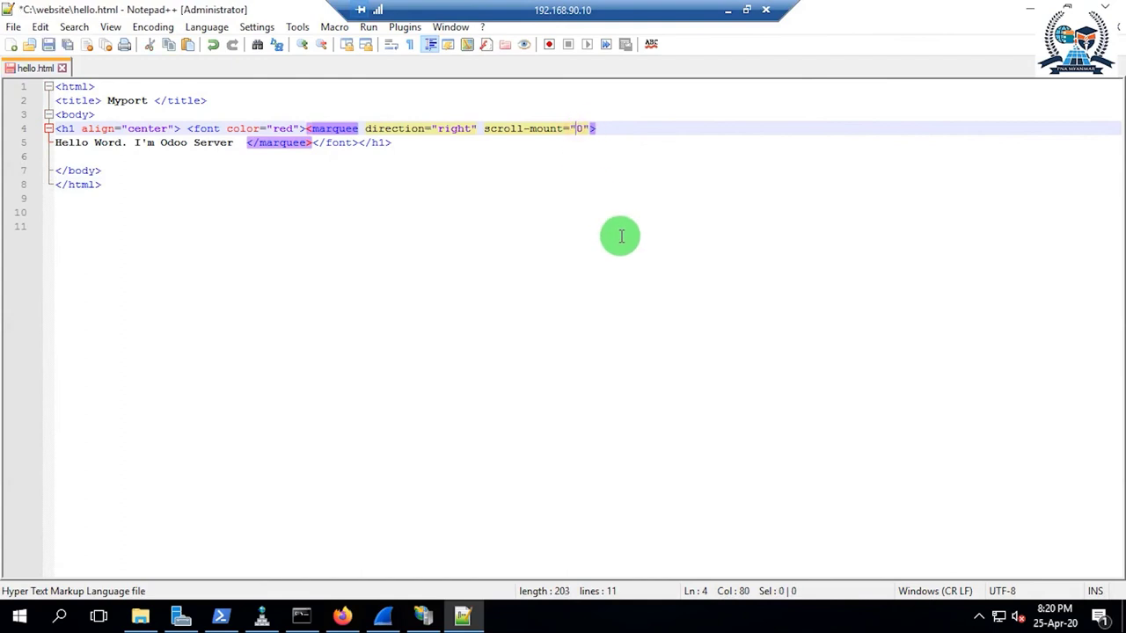
{"action": "key", "text": "alt+Tab"}
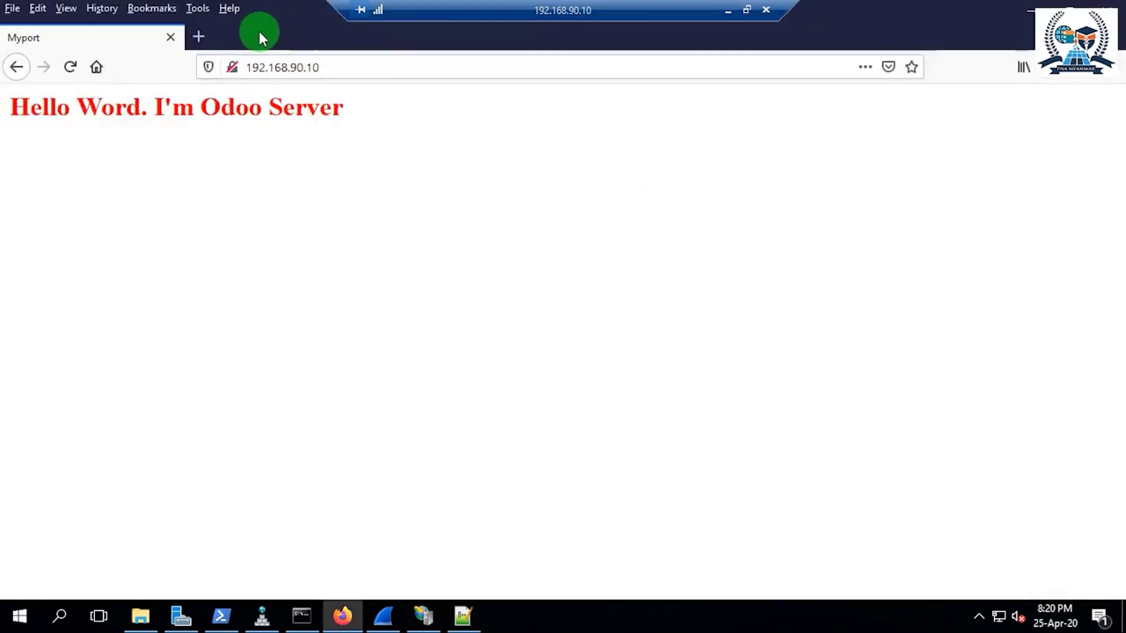
{"action": "left_click", "coordinate": [71, 67]}
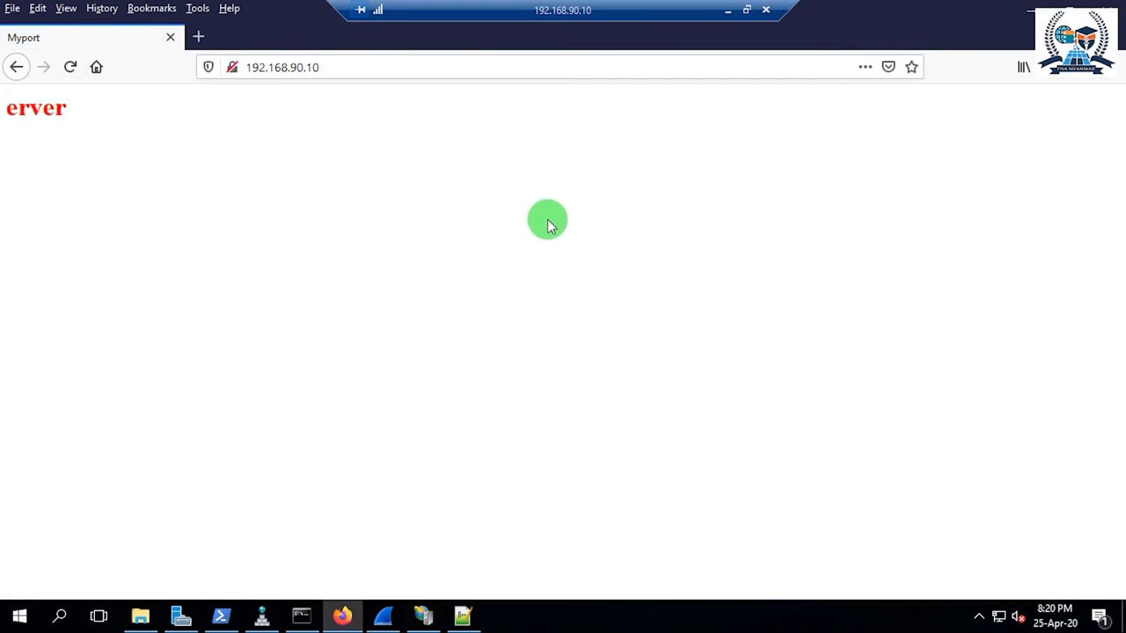
Delete the scroll-mount attribute from the marquee tag in Notepad++ and save hello.html
{"action": "key", "text": "alt+Tab"}
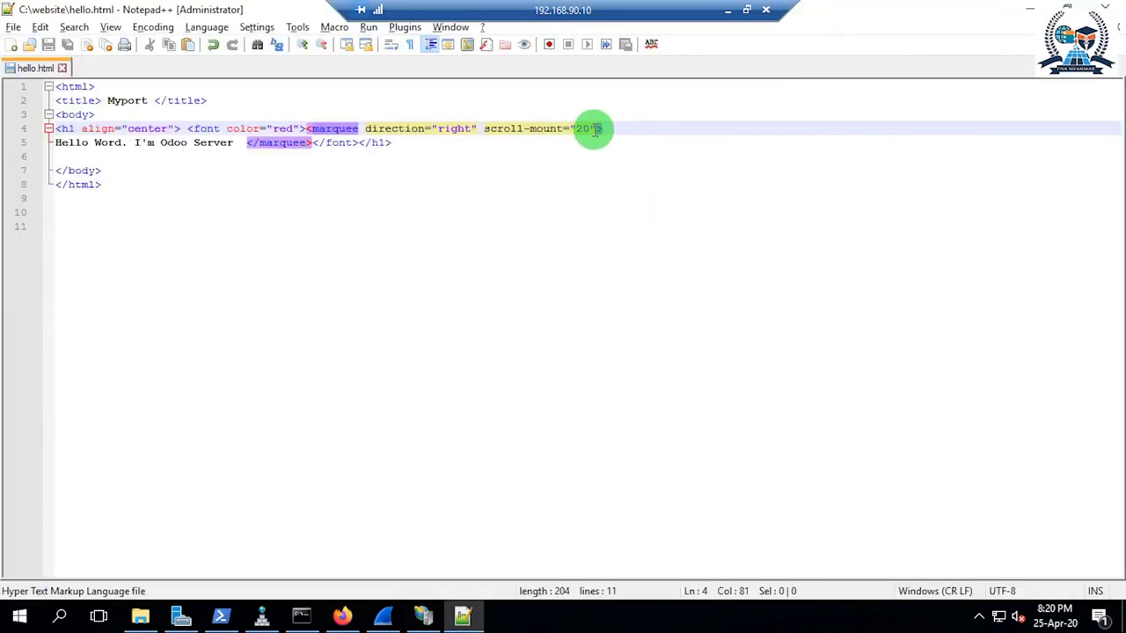
{"action": "left_click_drag", "start_coordinate": [595, 129], "coordinate": [528, 129]}
{"action": "key", "text": "Delete"}
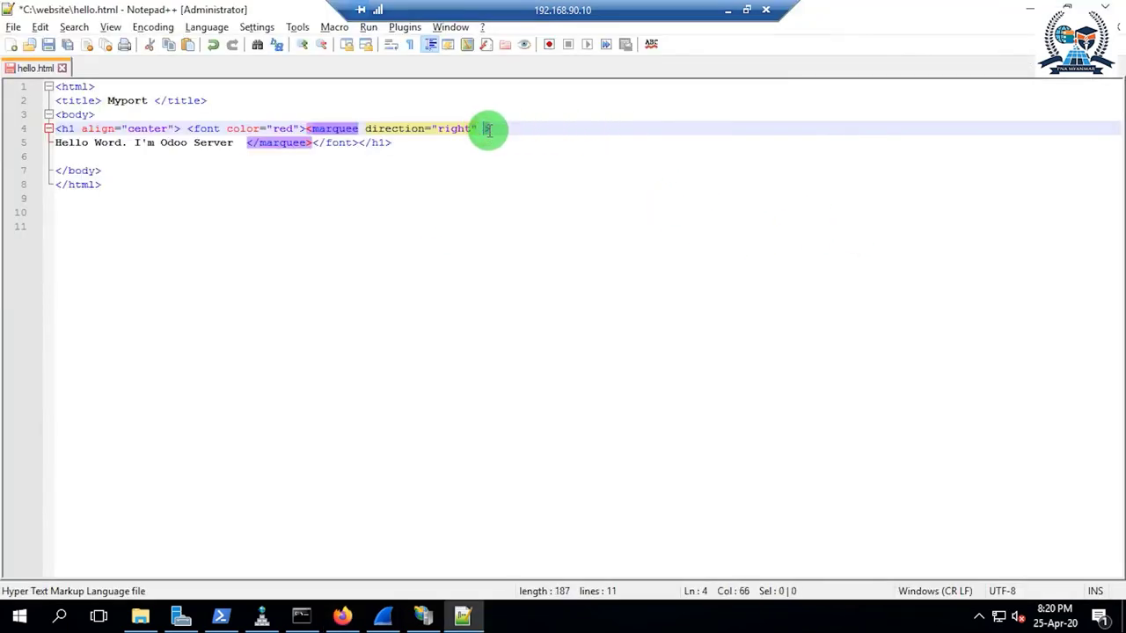
{"action": "key", "text": "ctrl+s"}
{"action": "left_click", "coordinate": [533, 160]}
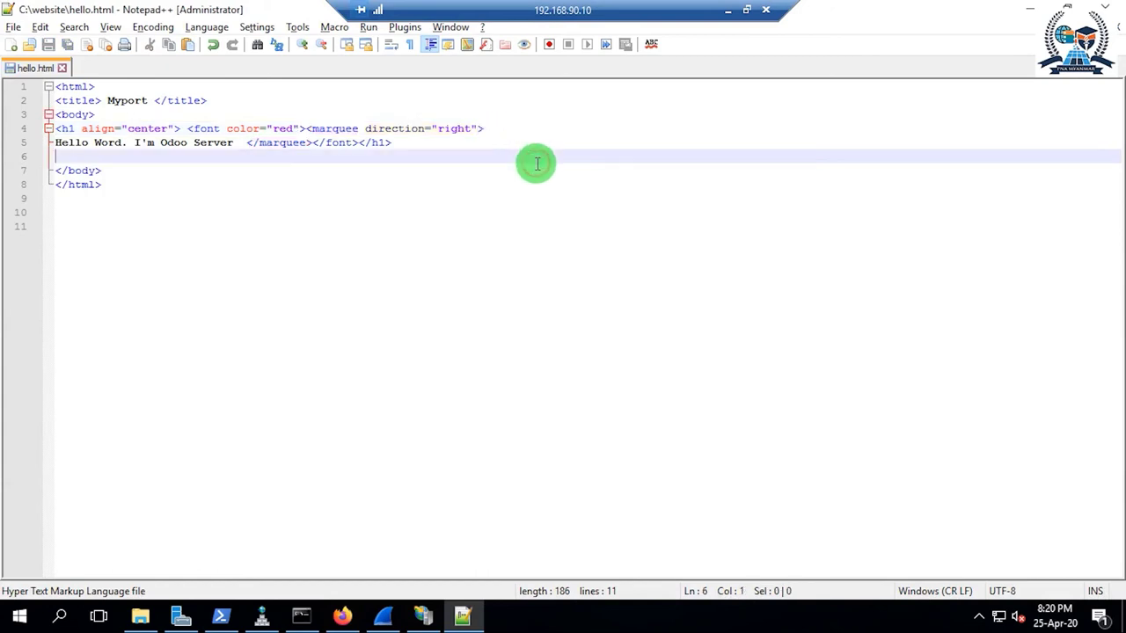
Reload 192.168.90.10 in Firefox and watch how the greeting scrolls
{"action": "key", "text": "alt+Tab"}
{"action": "left_click", "coordinate": [70, 68]}
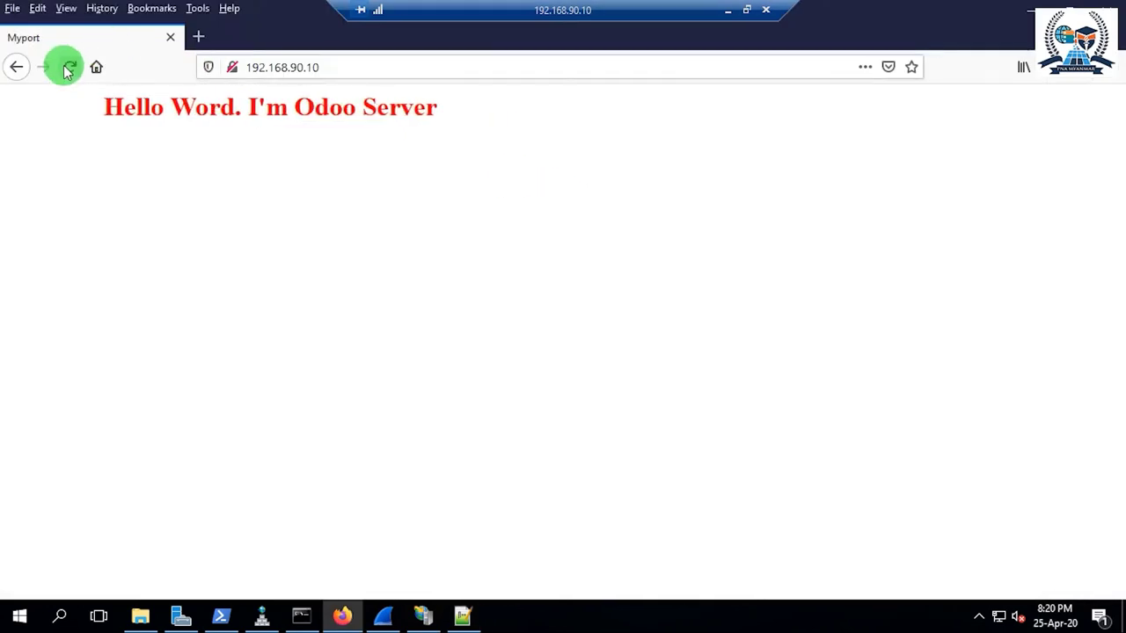
{"action": "left_click", "coordinate": [342, 59]}
{"action": "left_click", "coordinate": [345, 58]}
Return to Notepad++, close hello.html and quit the editor
{"action": "key", "text": "alt+Tab"}
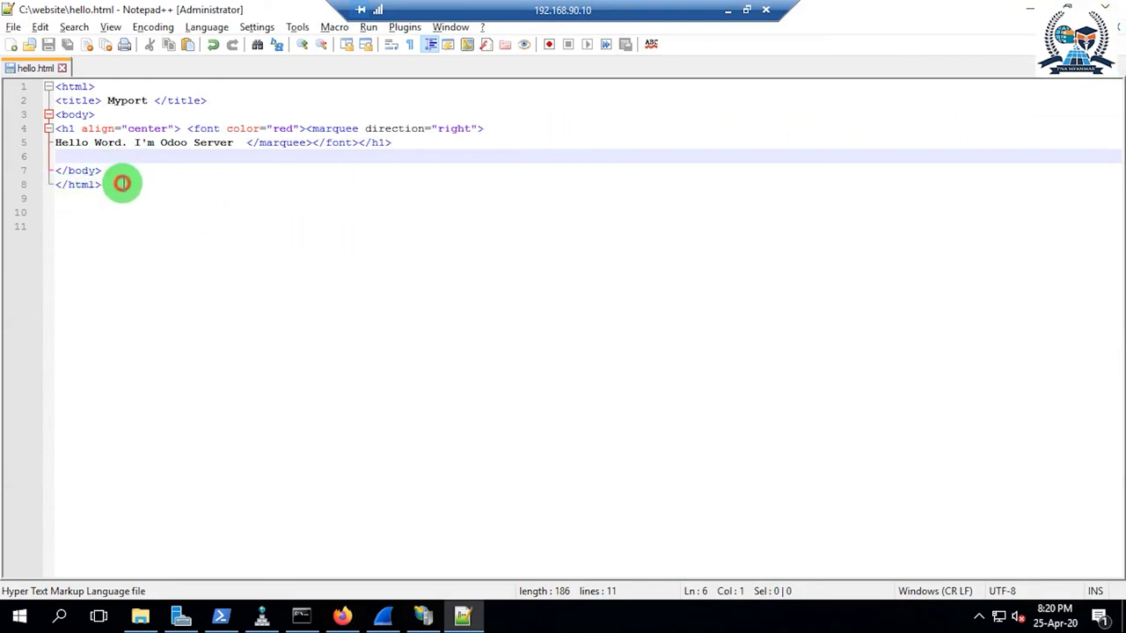
{"action": "left_click", "coordinate": [122, 183]}
{"action": "key", "text": "ctrl+w"}
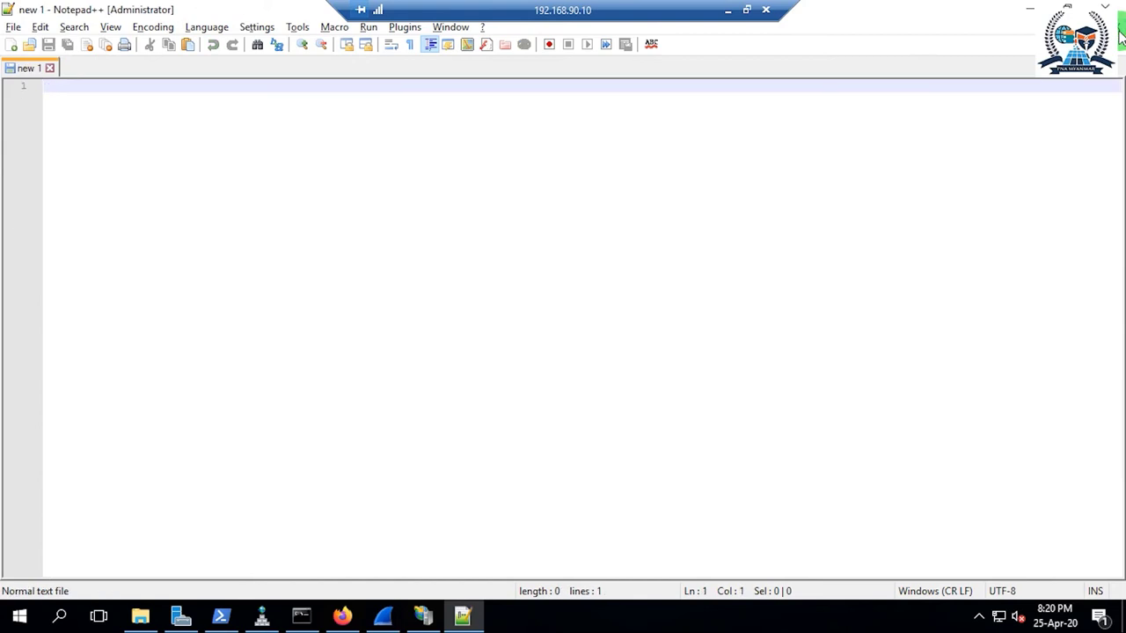
{"action": "left_click", "coordinate": [1106, 9]}
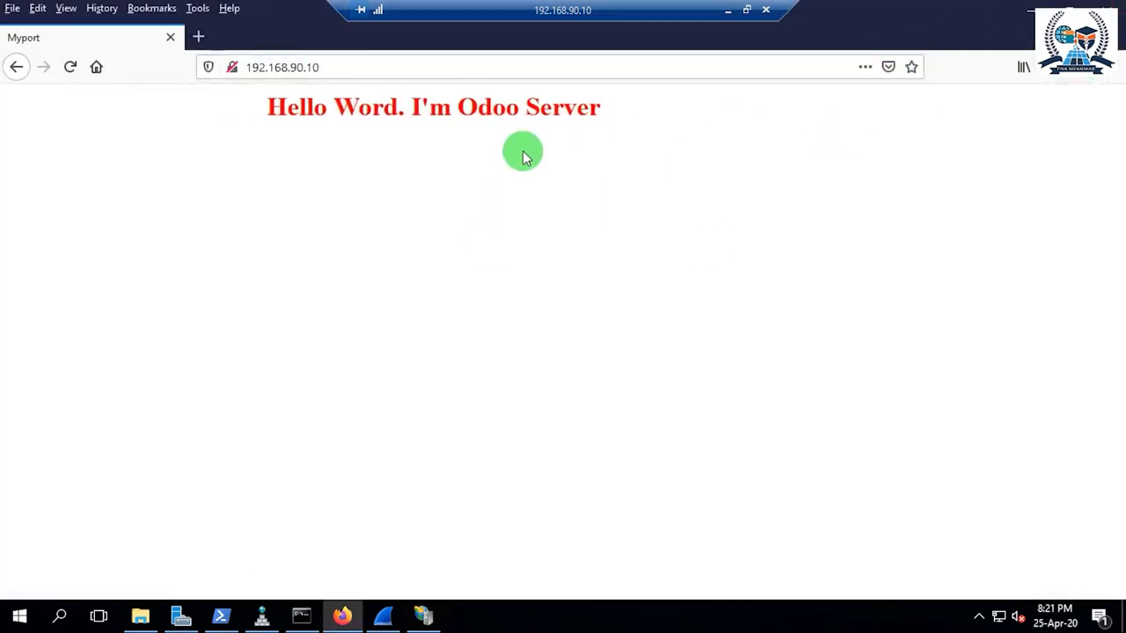
Minimize Firefox, close the website folder window and bring up PNAMYANMAR SITE in IIS Manager
{"action": "double_click", "coordinate": [1005, 13]}
{"action": "left_click", "coordinate": [886, 105]}
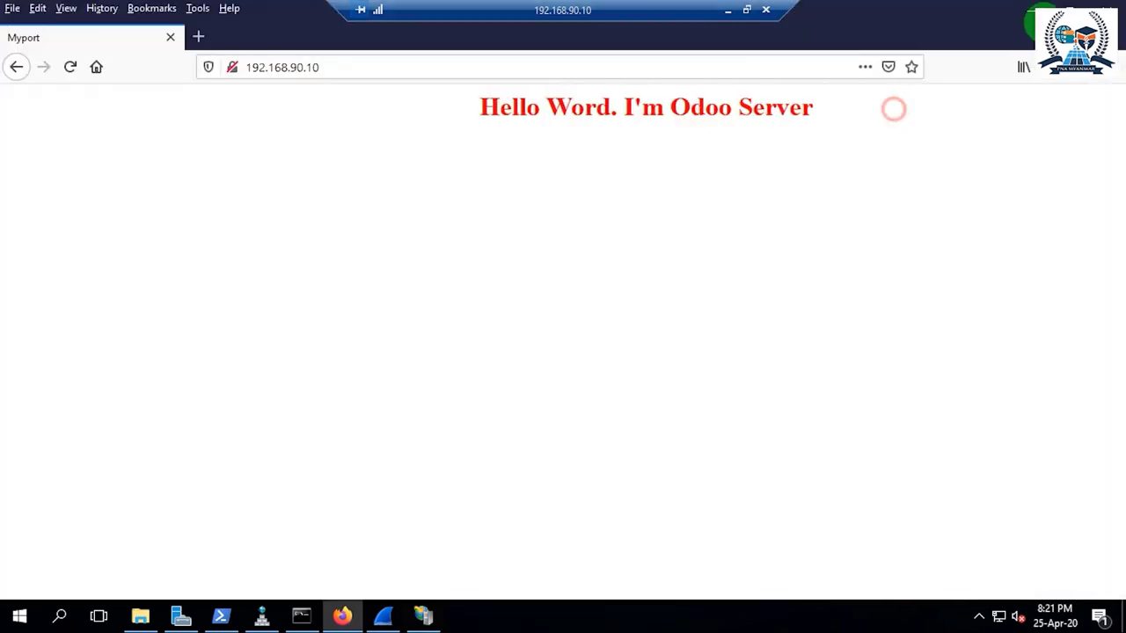
{"action": "left_click", "coordinate": [342, 616]}
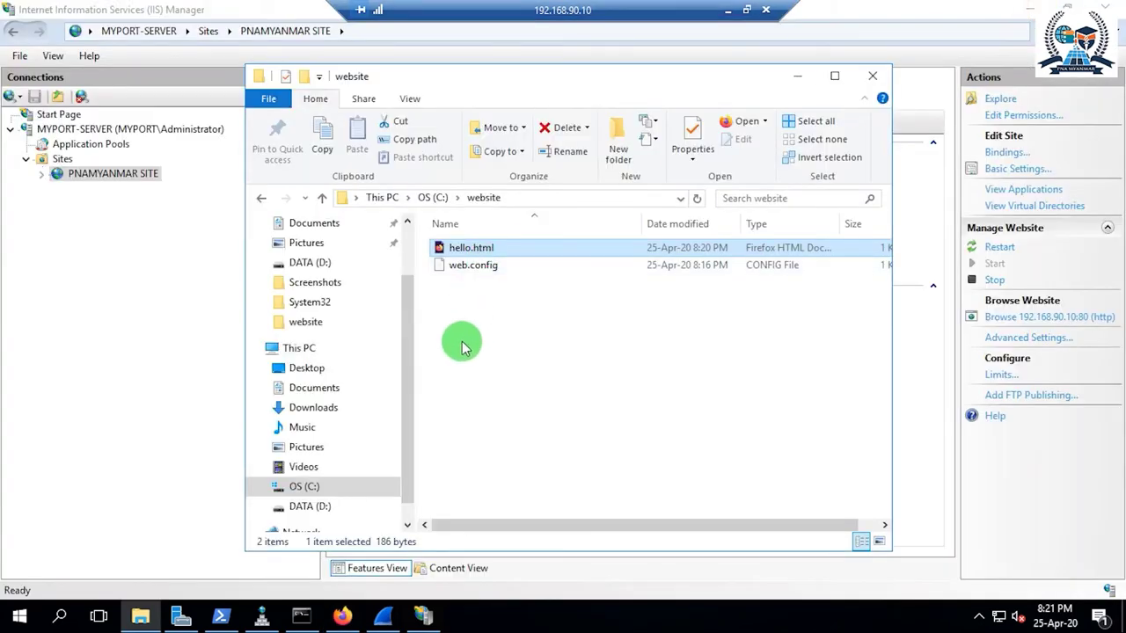
{"action": "left_click", "coordinate": [872, 76]}
{"action": "left_click", "coordinate": [48, 173]}
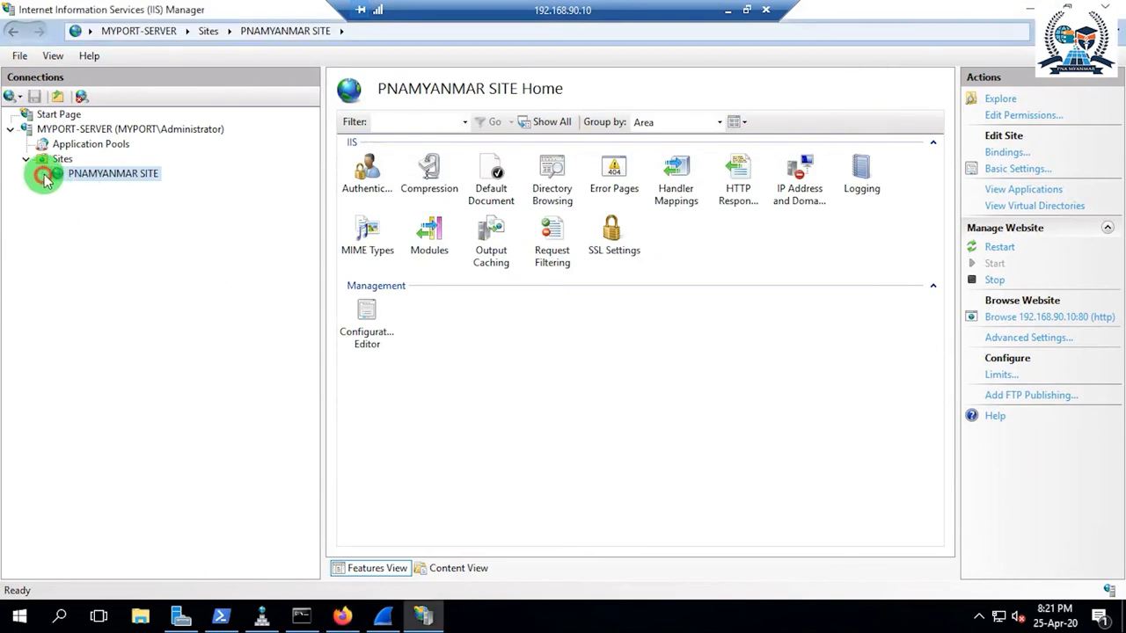
{"action": "left_click", "coordinate": [1028, 13]}
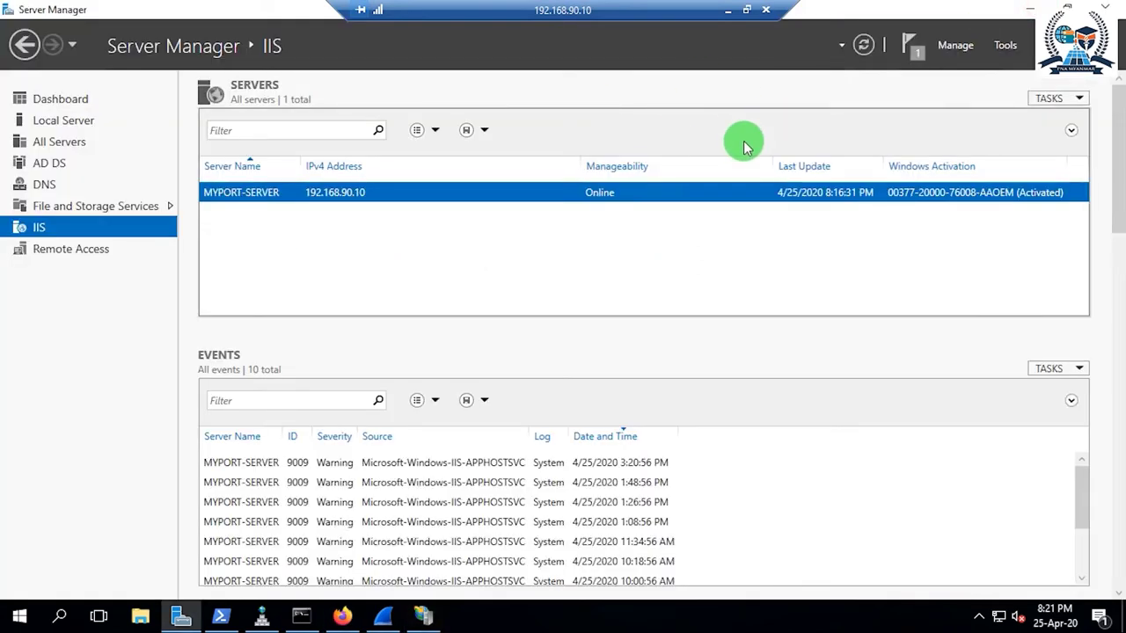
{"action": "left_click", "coordinate": [423, 615]}
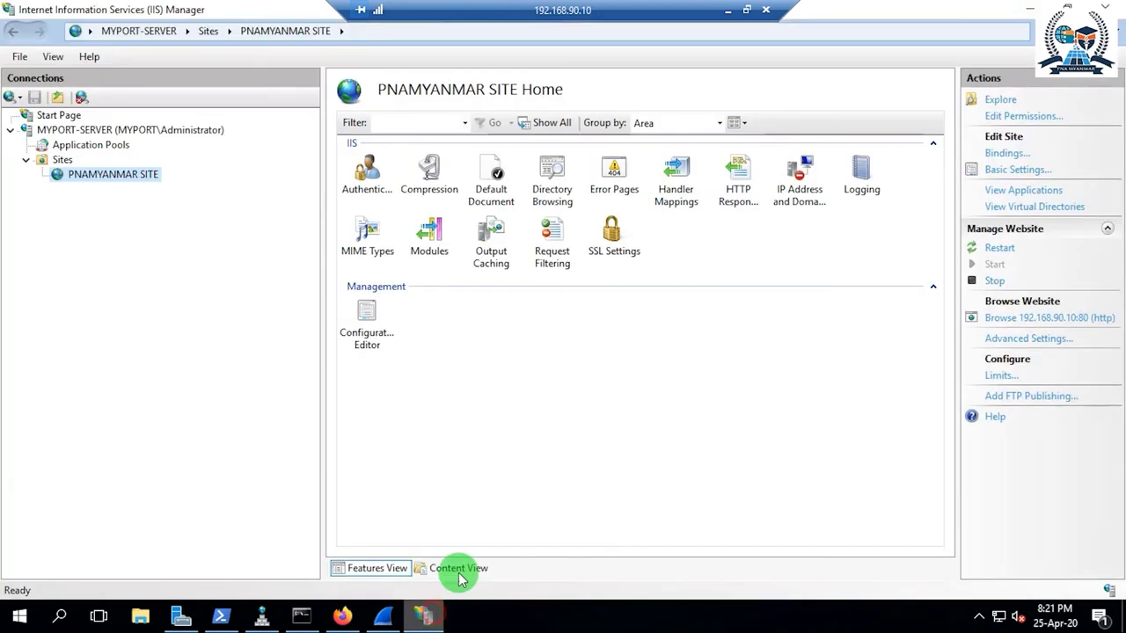
{"action": "right_click", "coordinate": [94, 181]}
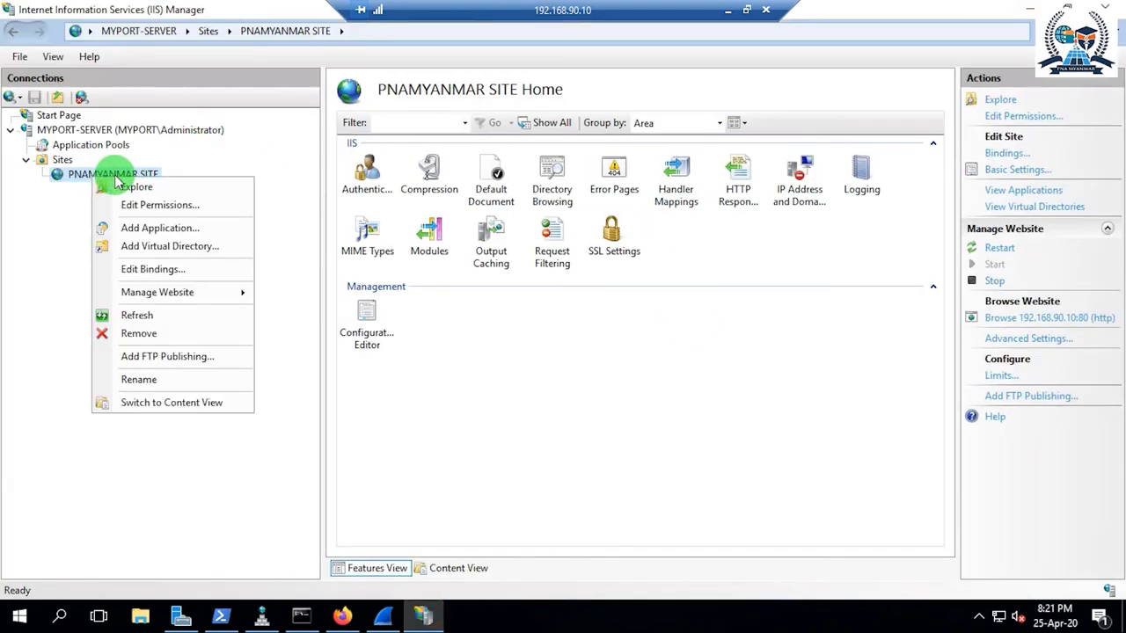
{"action": "mouse_move", "coordinate": [176, 292]}
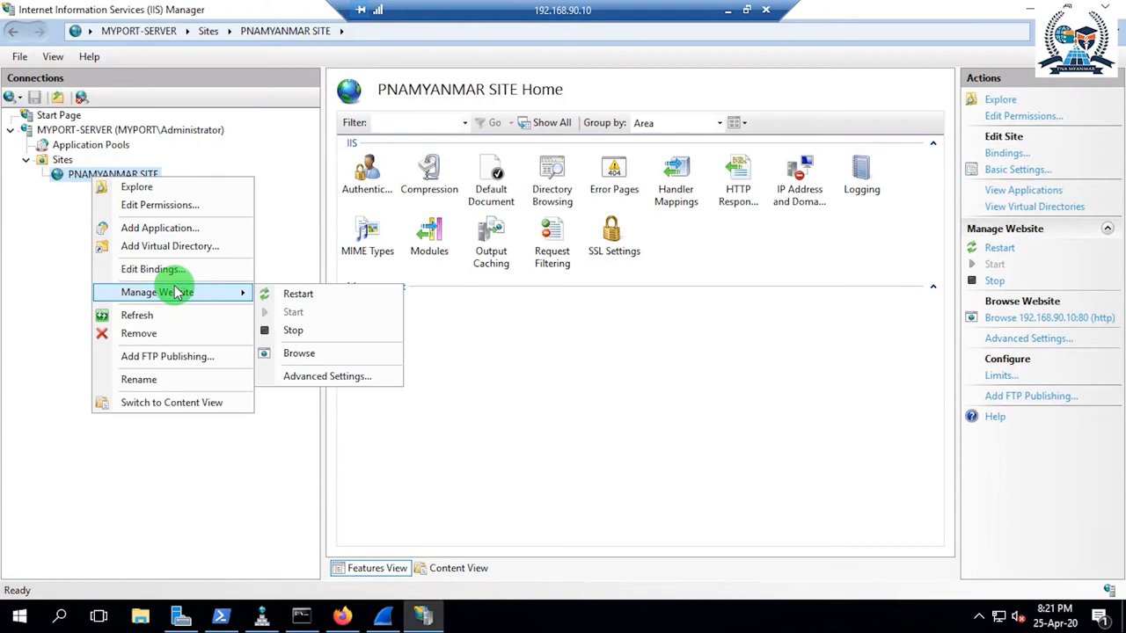
{"action": "left_click", "coordinate": [58, 283]}
Try to open ftp://192.168.90.10/ in a new File Explorer window and close the window
{"action": "left_click", "coordinate": [152, 616]}
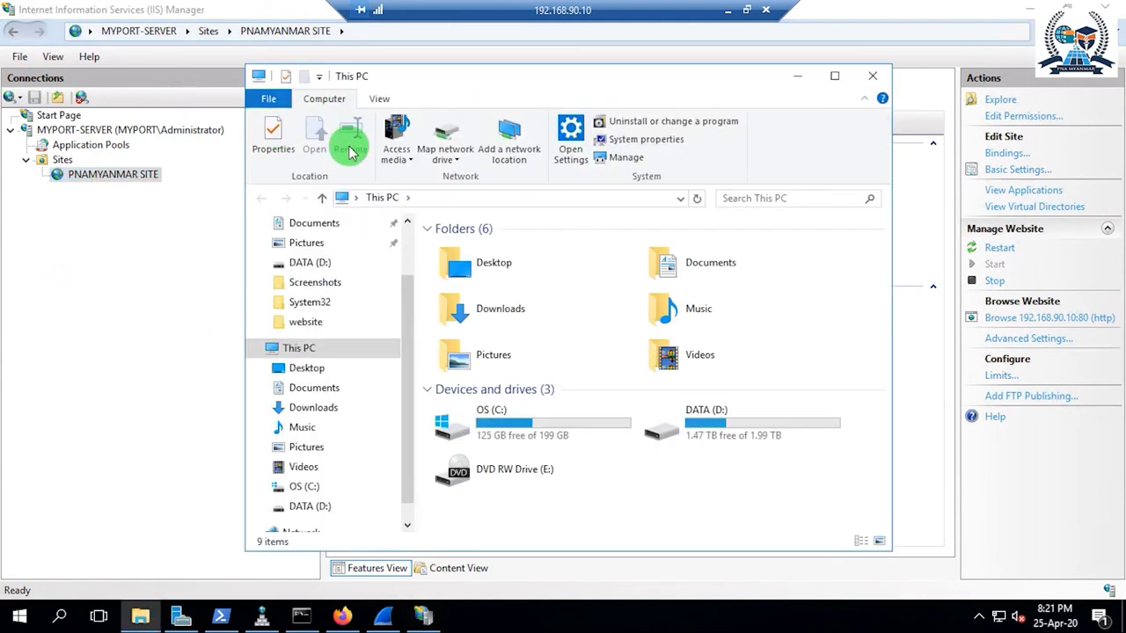
{"action": "left_click", "coordinate": [419, 199]}
{"action": "type", "text": "ftp"}
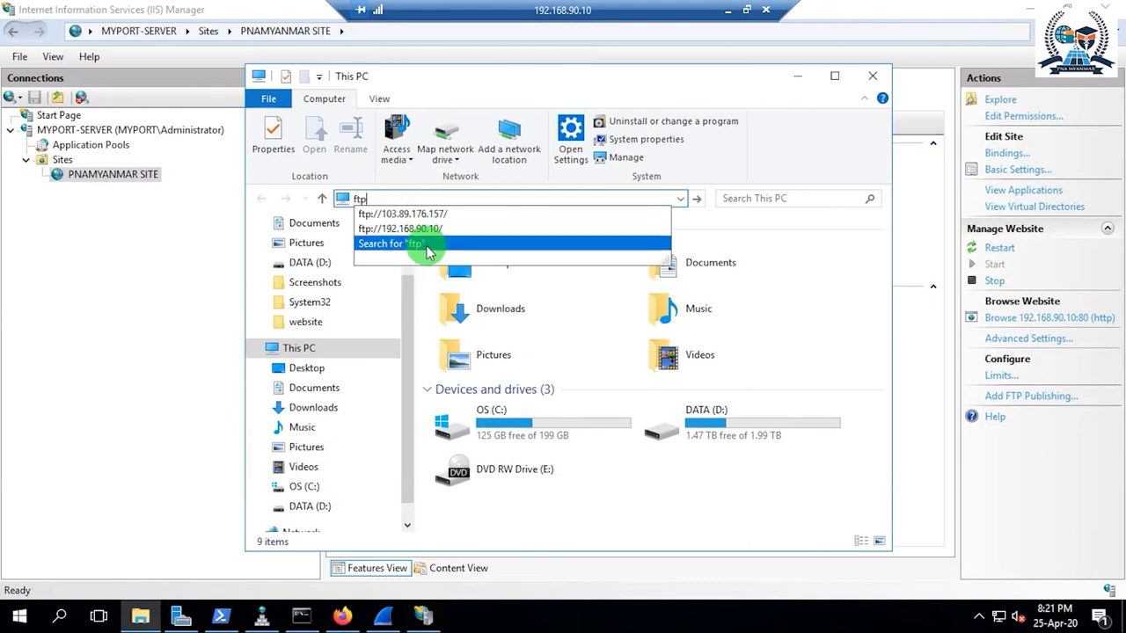
{"action": "left_click", "coordinate": [400, 229]}
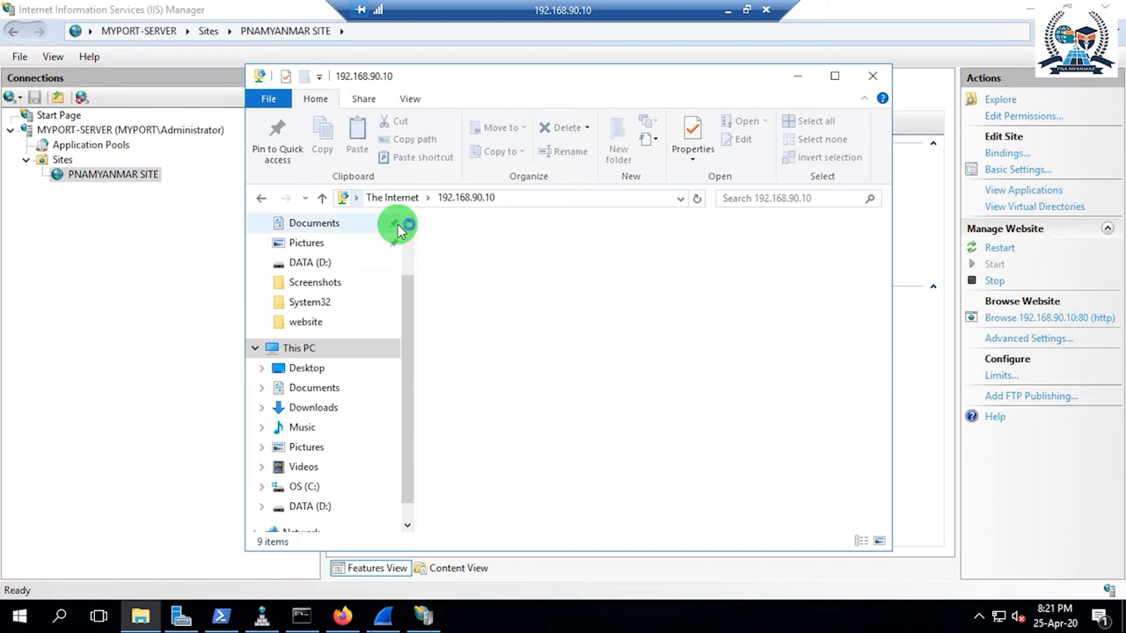
{"action": "left_click", "coordinate": [713, 384]}
{"action": "left_click", "coordinate": [872, 74]}
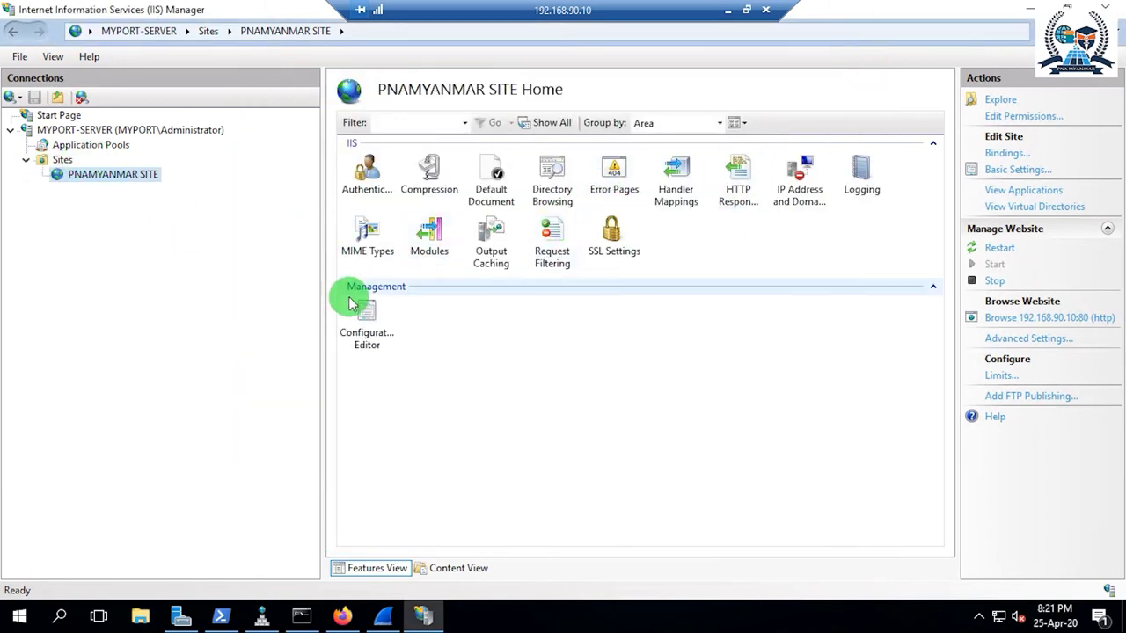
View the server's Sites list in IIS Manager and return to the PNAMYANMAR SITE home page
{"action": "left_click", "coordinate": [58, 162]}
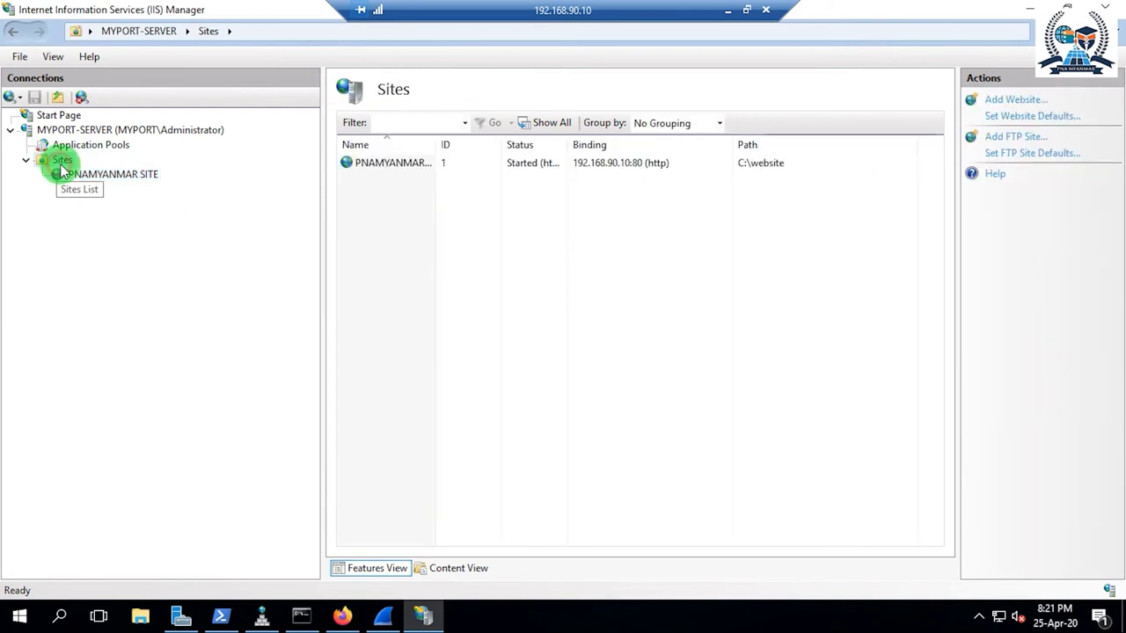
{"action": "left_click", "coordinate": [117, 176]}
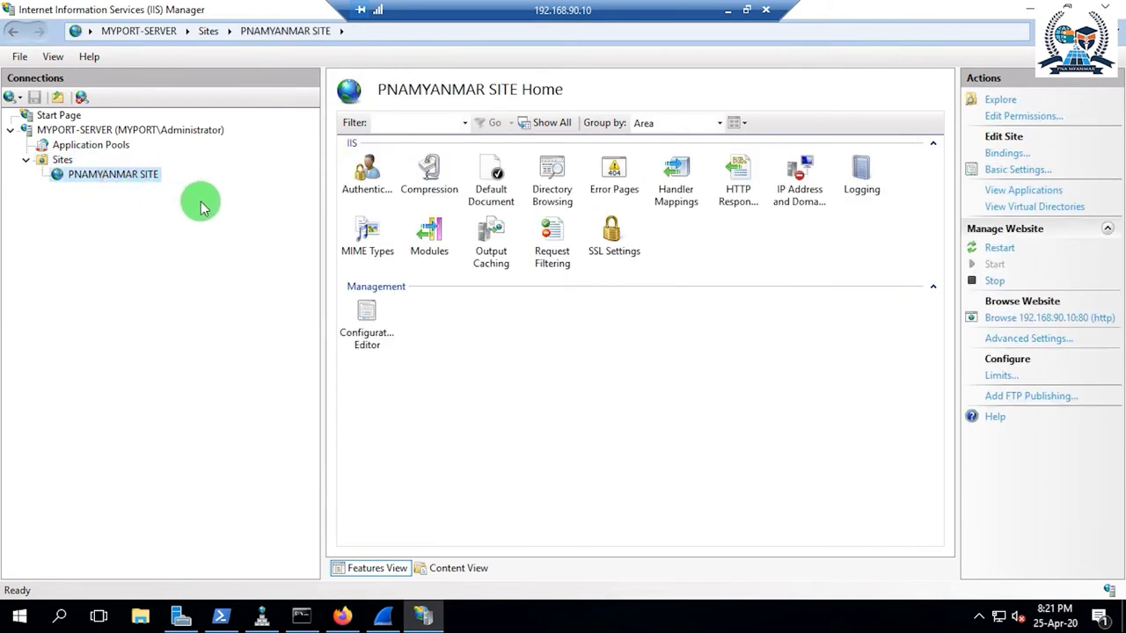
Leave the remote session and try to open ftp://192.168.90.10 in a new Firefox tab on the local computer
{"action": "mouse_move", "coordinate": [343, 620]}
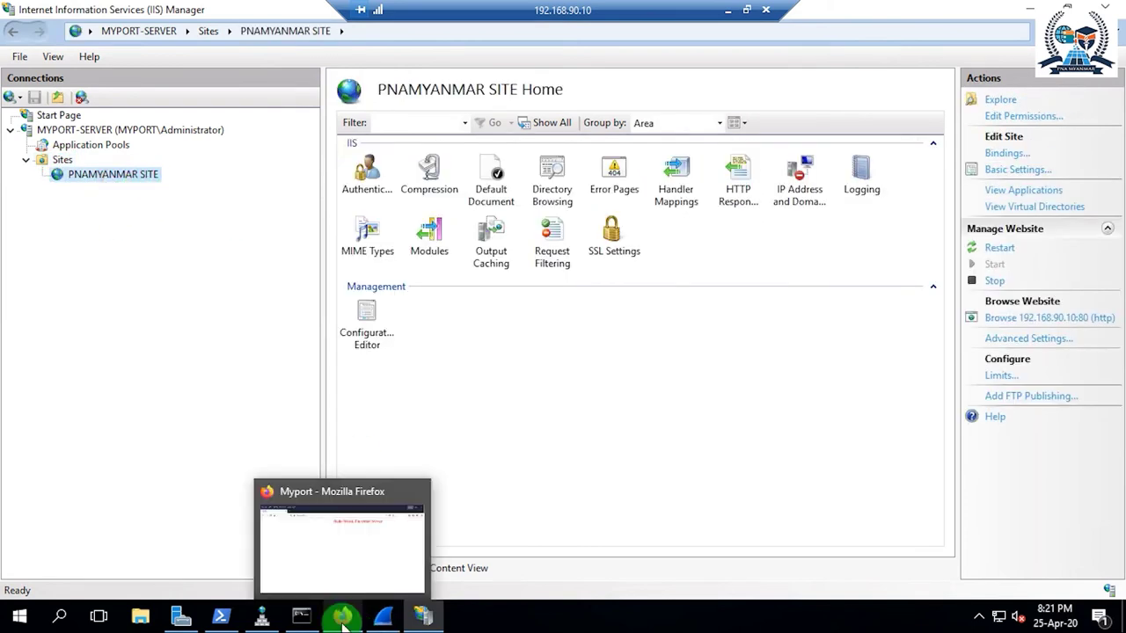
{"action": "left_click", "coordinate": [727, 9]}
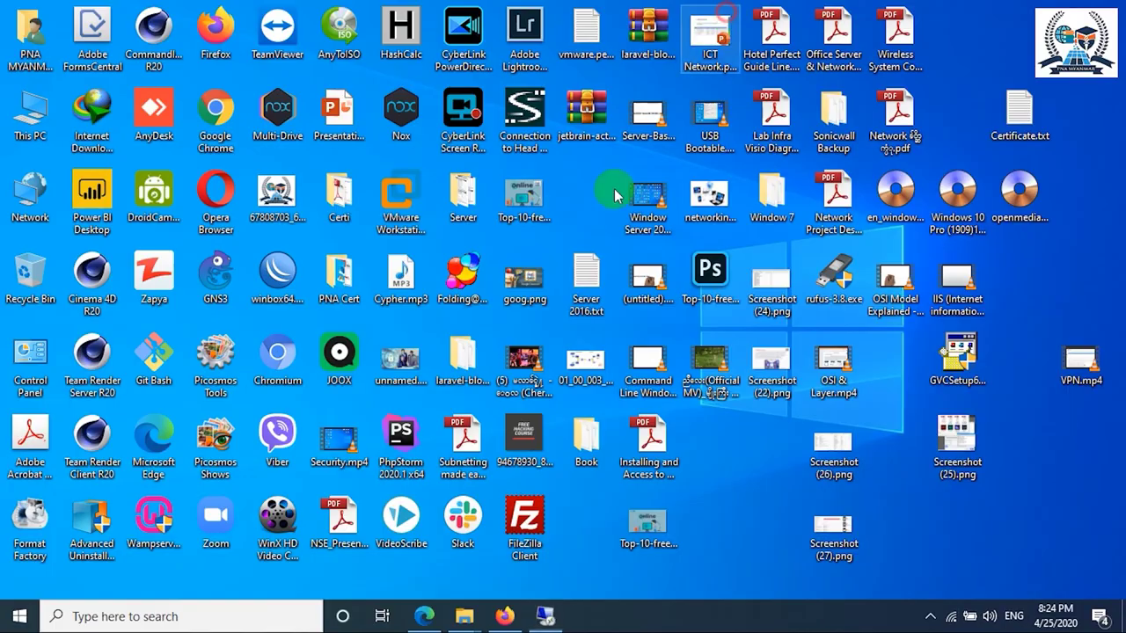
{"action": "left_click", "coordinate": [507, 616]}
{"action": "left_click", "coordinate": [1122, 39]}
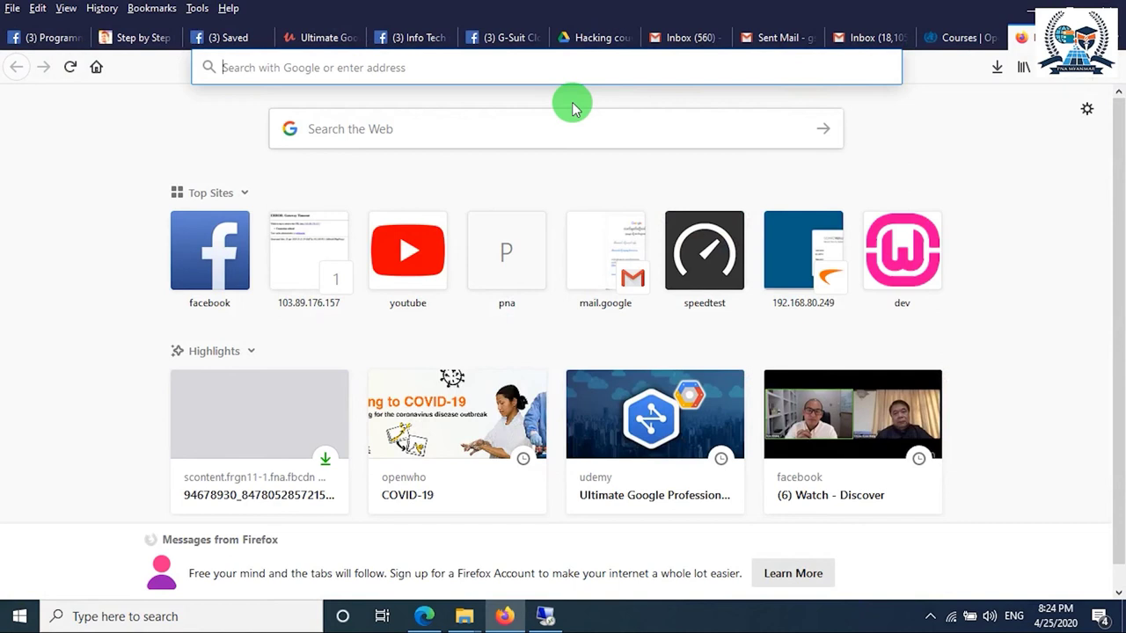
{"action": "type", "text": "19"}
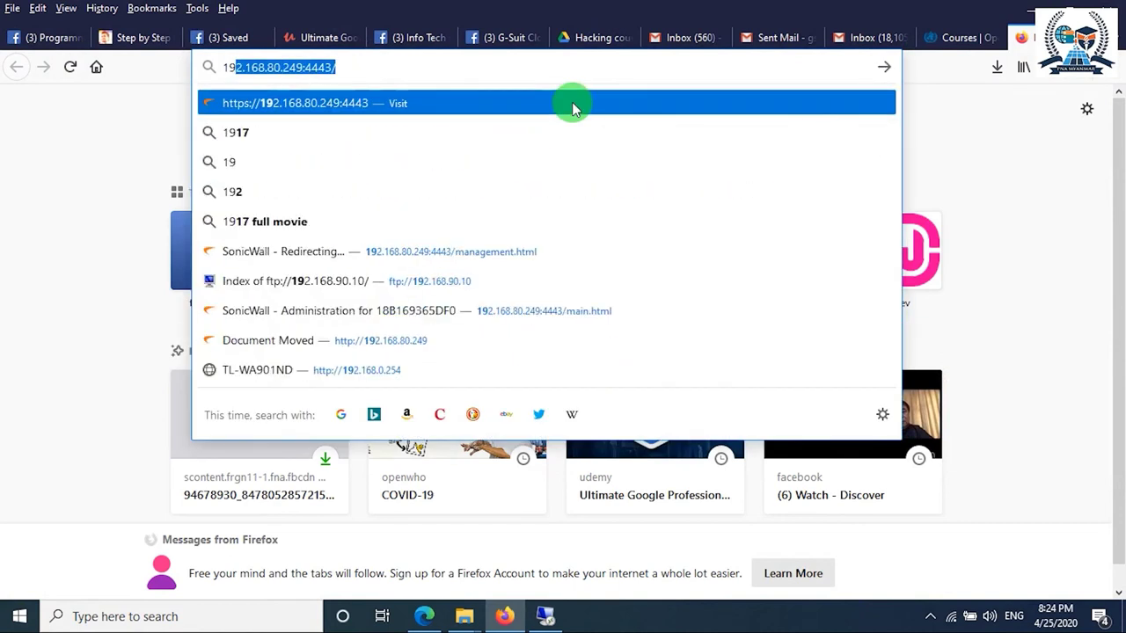
{"action": "type", "text": "2.168"}
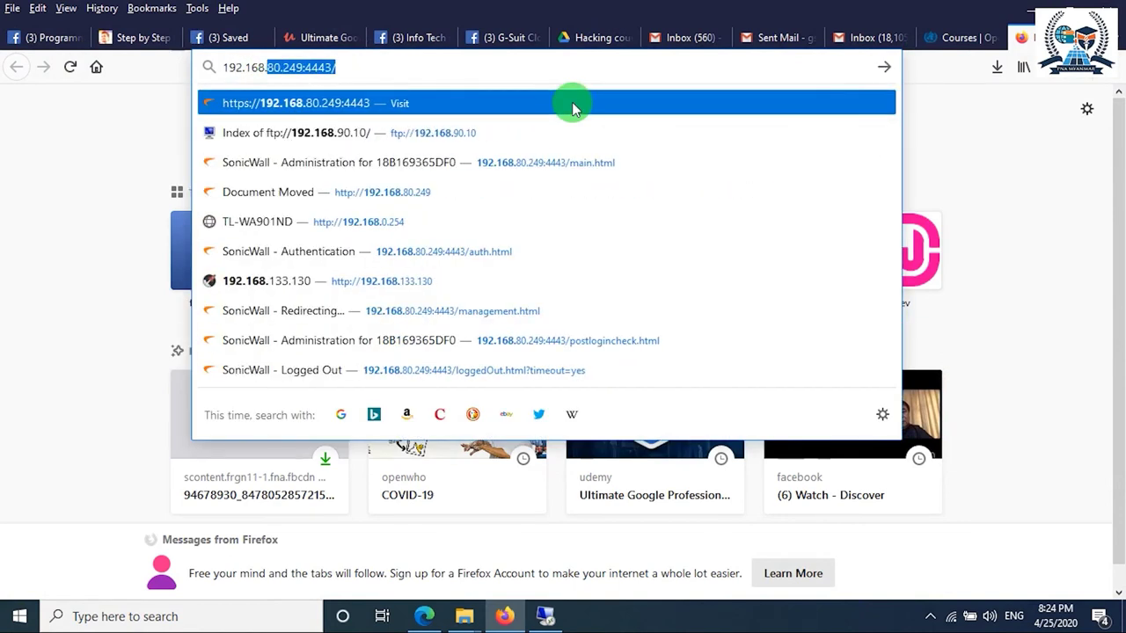
{"action": "type", "text": ".90."}
{"action": "key", "text": "Return"}
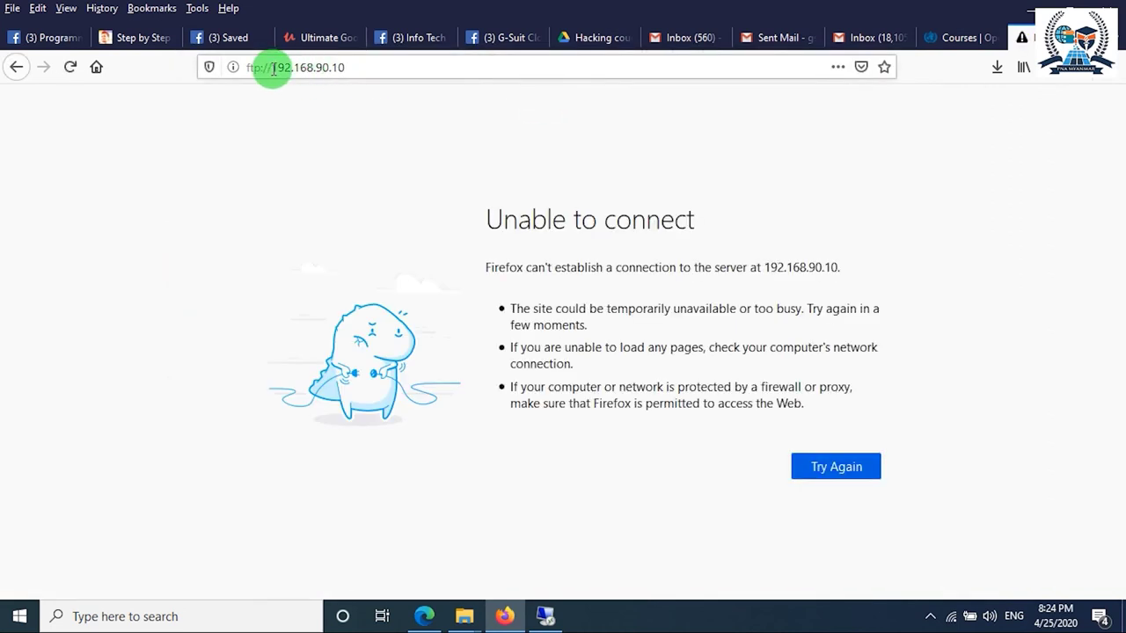
Remove the ftp:// prefix and load the website at 192.168.90.10 over HTTP
{"action": "left_click_drag", "start_coordinate": [273, 69], "coordinate": [191, 69]}
{"action": "key", "text": "BackSpace"}
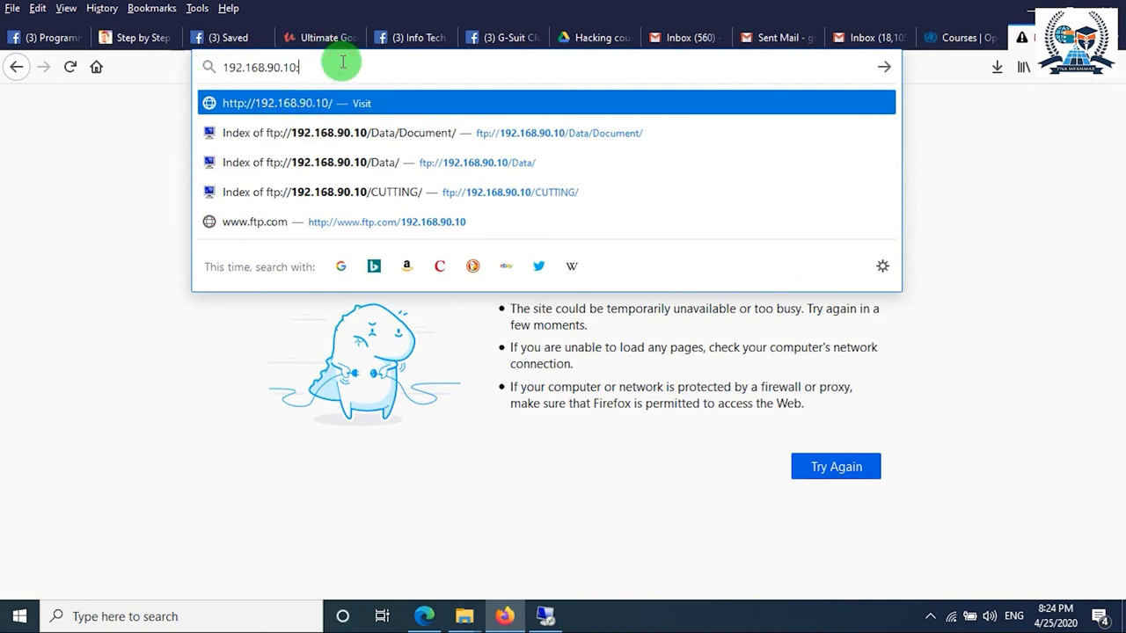
{"action": "key", "text": "Return"}
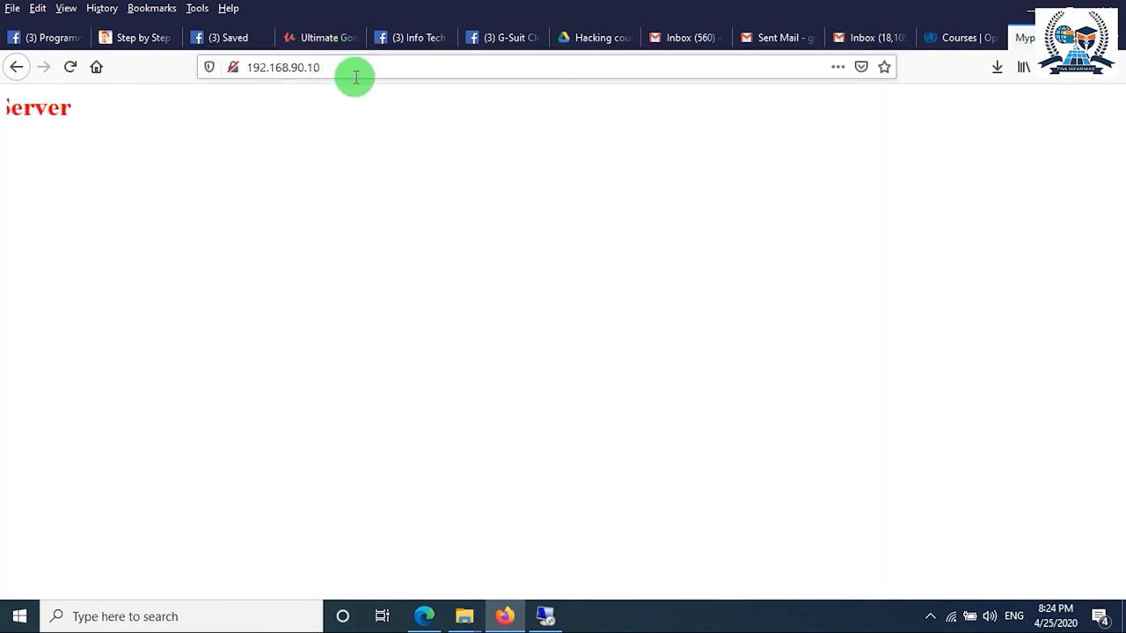
Inspect the loaded page and its address, and check the local computer's Wi-Fi connection
{"action": "left_click", "coordinate": [356, 78]}
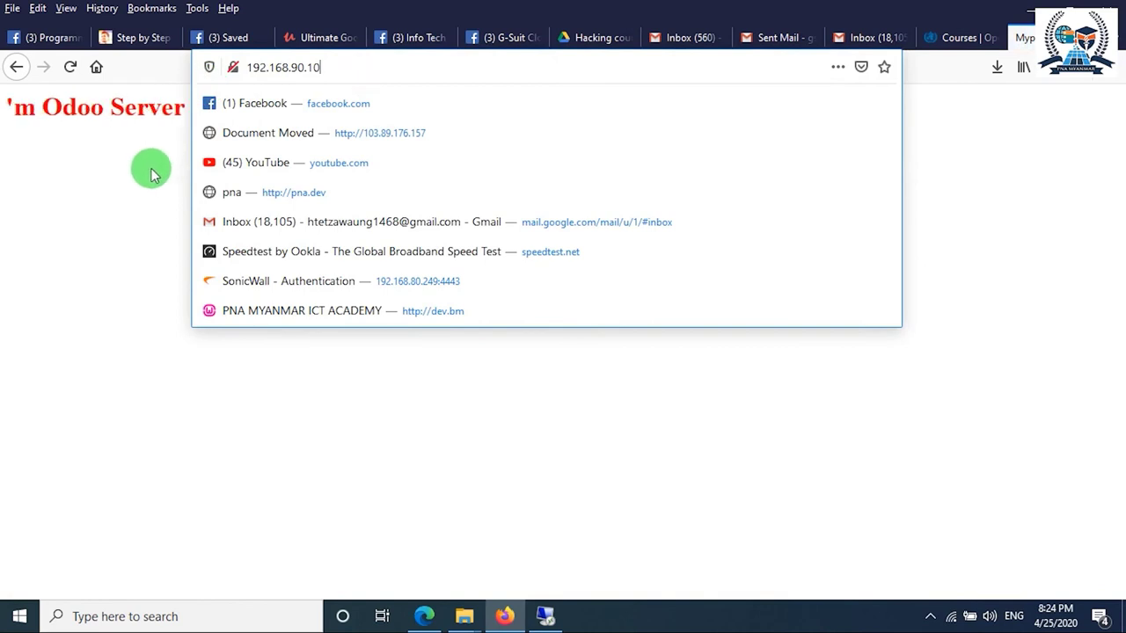
{"action": "left_click", "coordinate": [326, 76]}
{"action": "left_click", "coordinate": [1016, 315]}
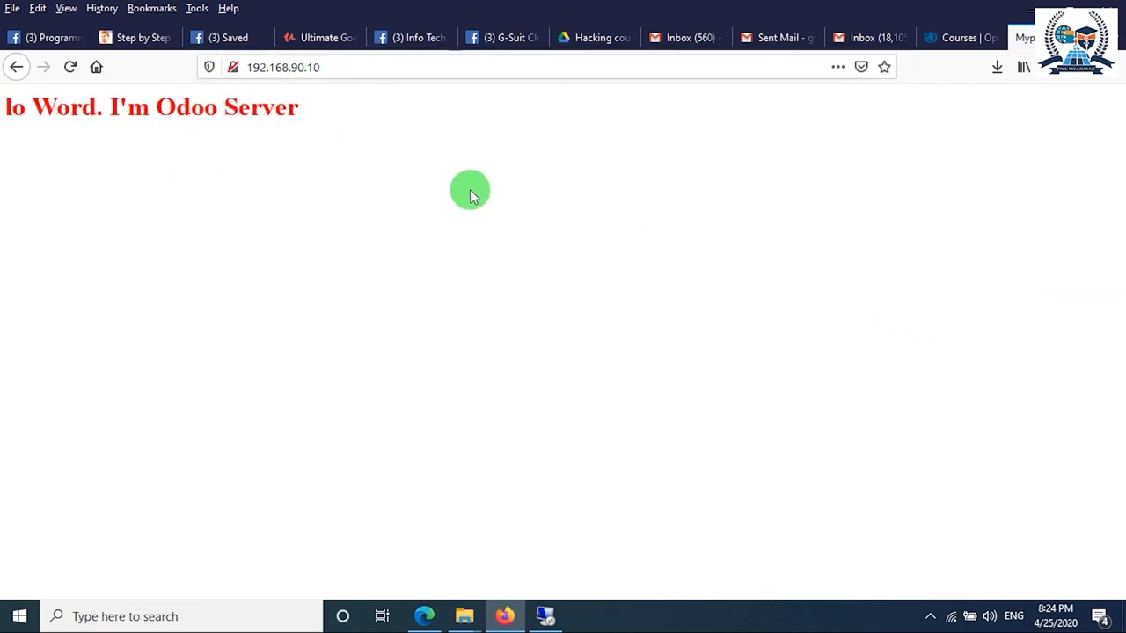
{"action": "left_click", "coordinate": [347, 71]}
{"action": "left_click", "coordinate": [1048, 249]}
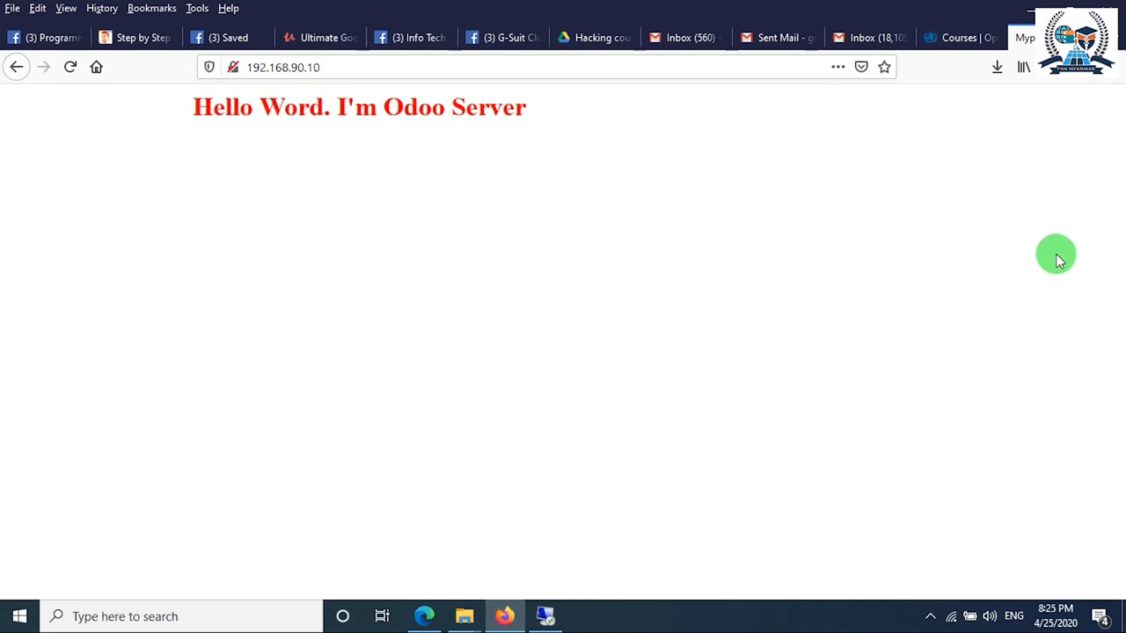
{"action": "left_click", "coordinate": [379, 68]}
{"action": "left_click", "coordinate": [110, 141]}
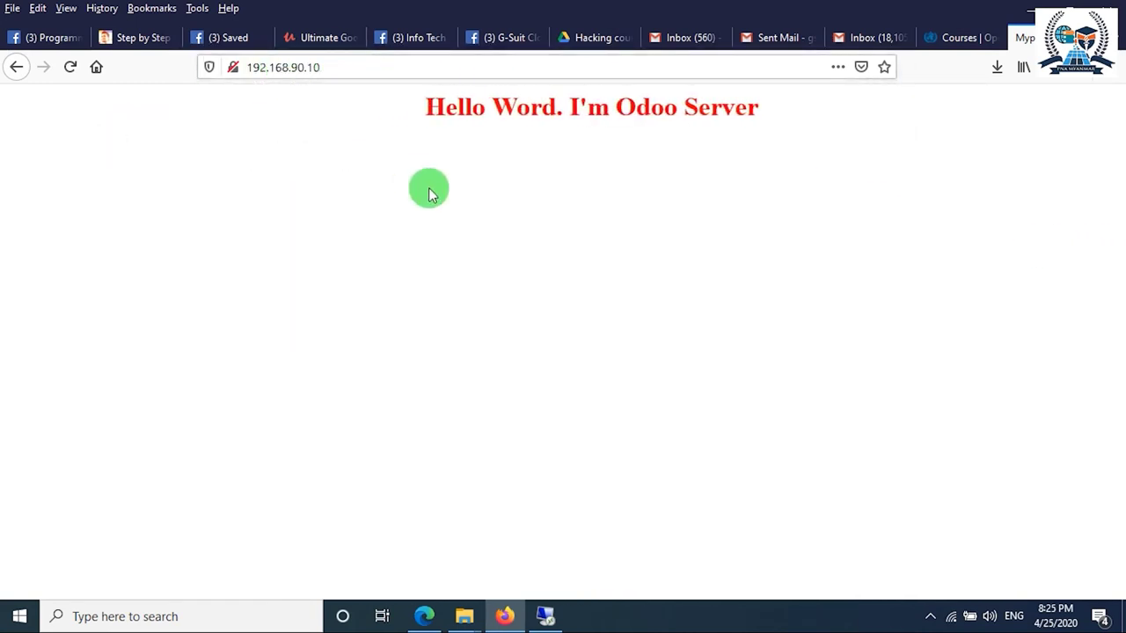
{"action": "left_click", "coordinate": [951, 617]}
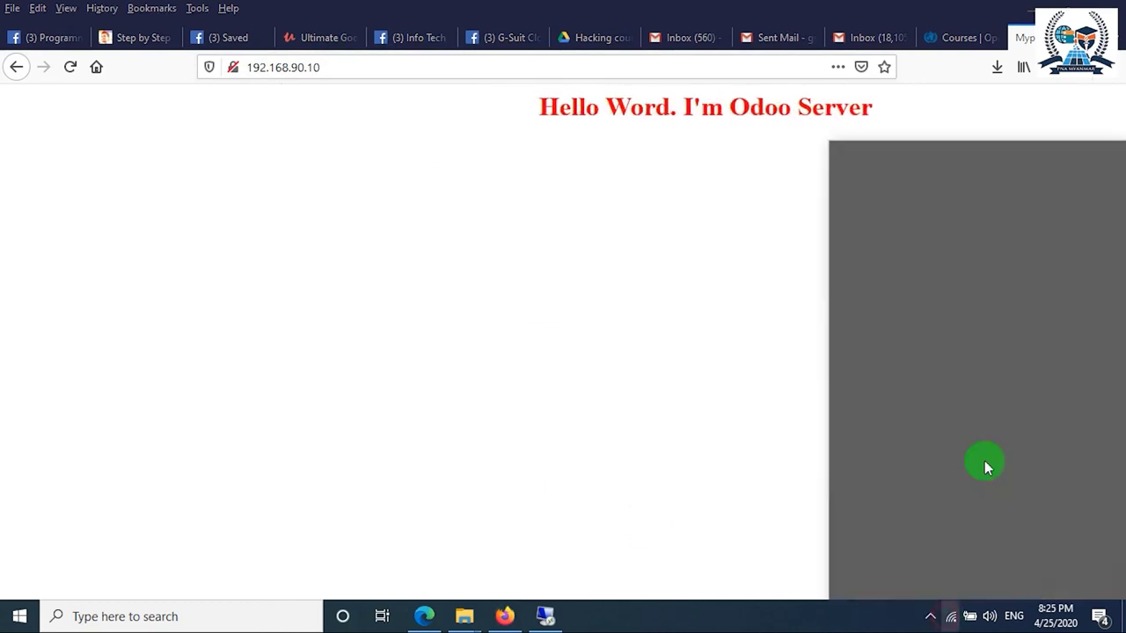
{"action": "left_click", "coordinate": [721, 267]}
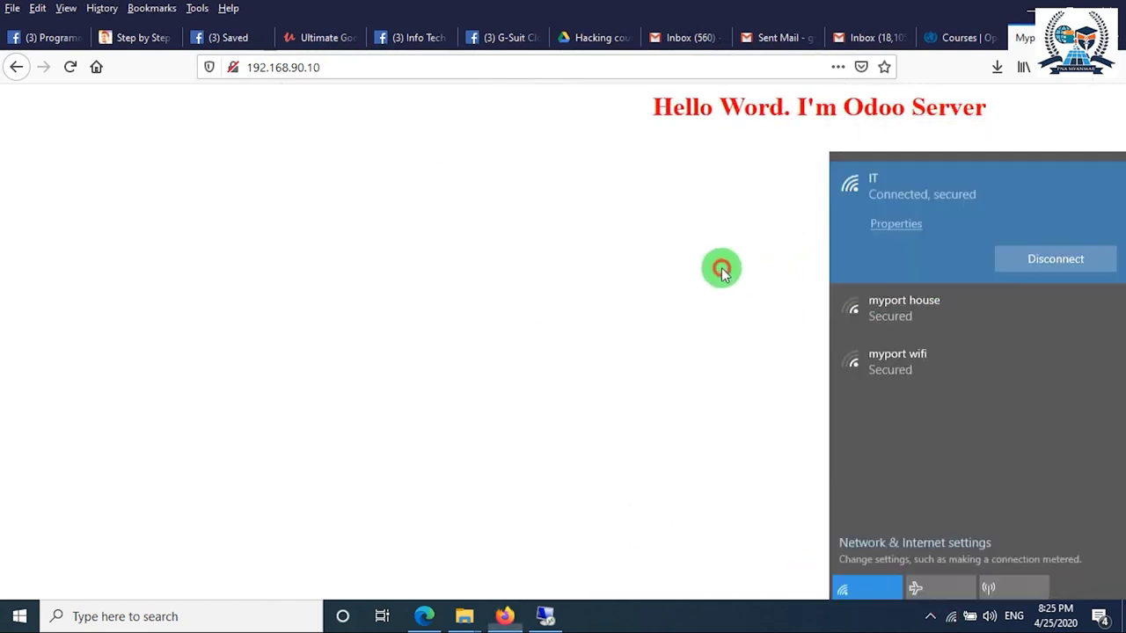
{"action": "left_click", "coordinate": [550, 614]}
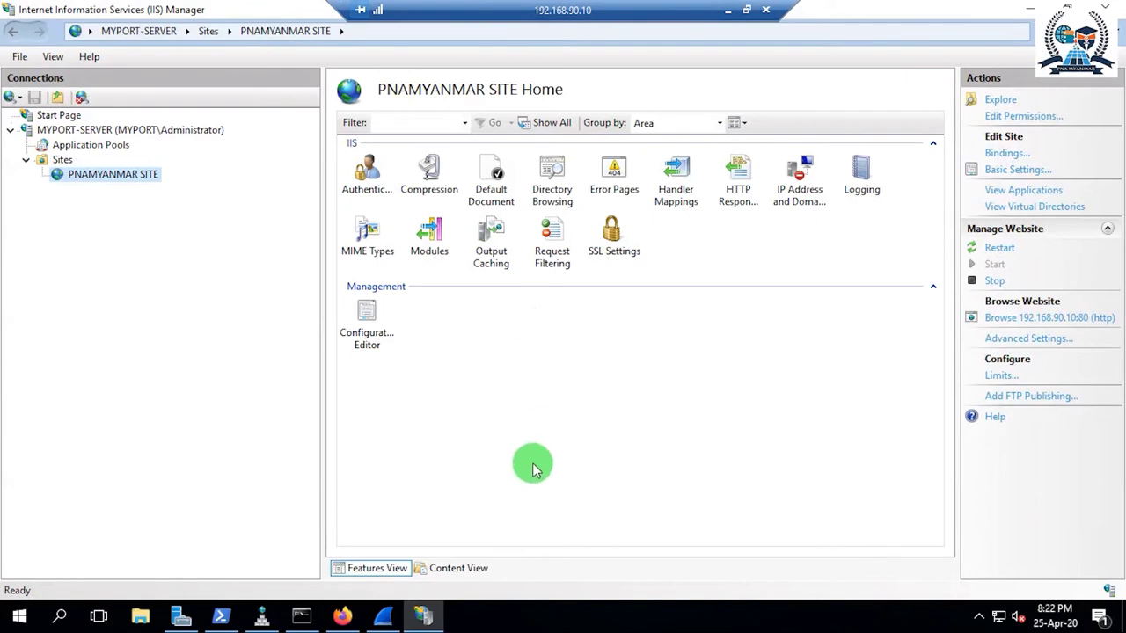
{"action": "left_click", "coordinate": [727, 10]}
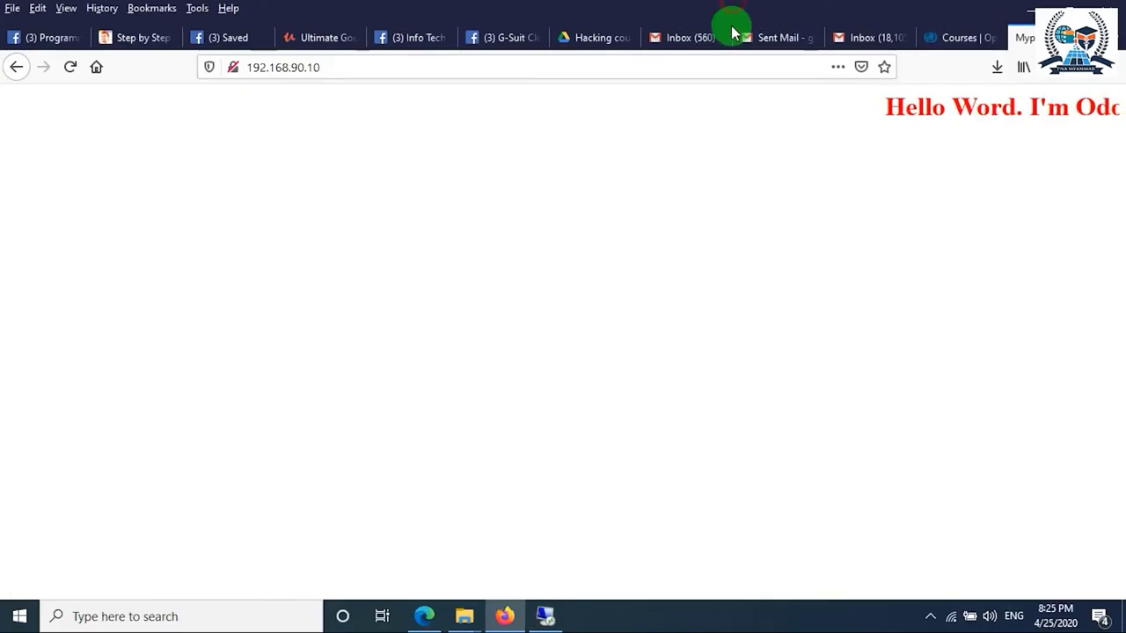
{"action": "left_click", "coordinate": [977, 244]}
{"action": "left_click", "coordinate": [1027, 11]}
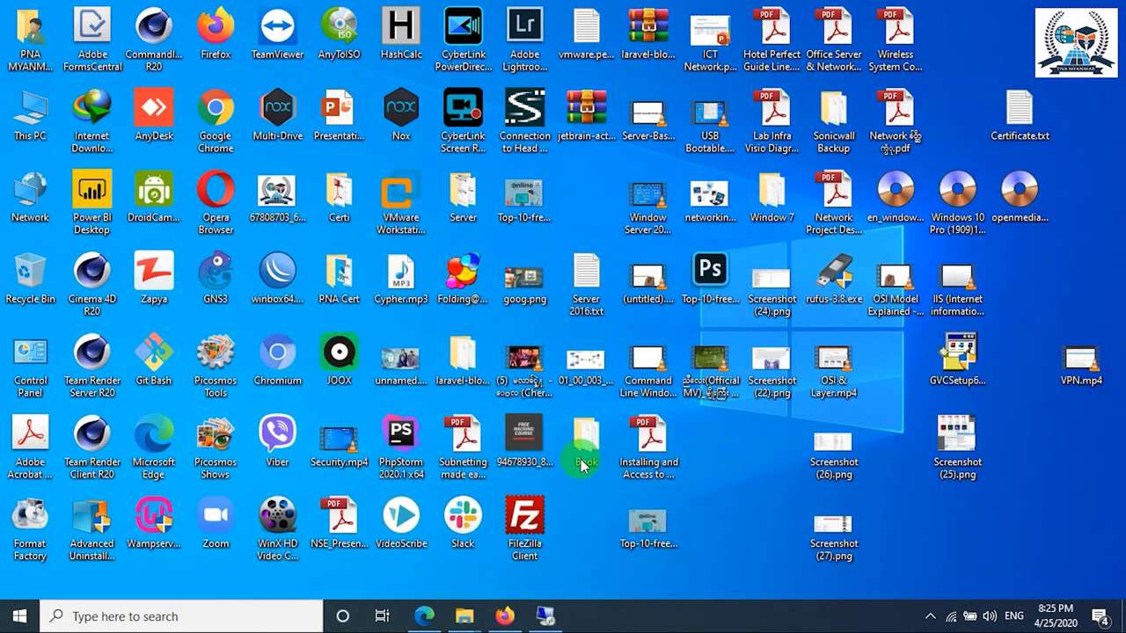
{"action": "left_click", "coordinate": [519, 617]}
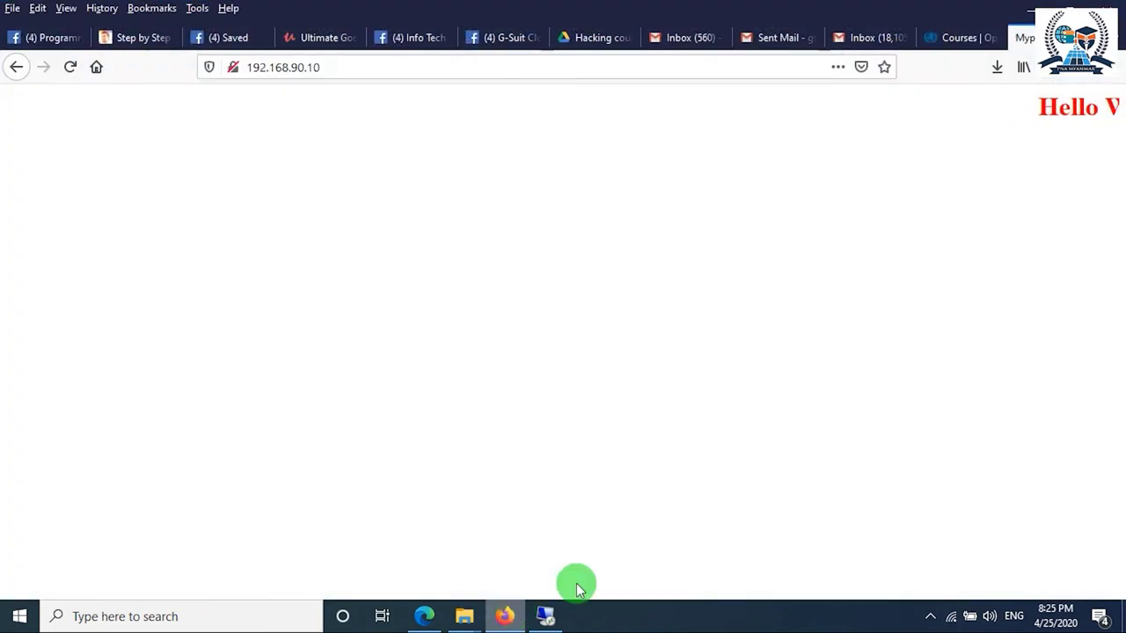
Switch to the remote server session and start adding an FTP site named PNA MYANMAR under Sites
{"action": "left_click", "coordinate": [547, 615]}
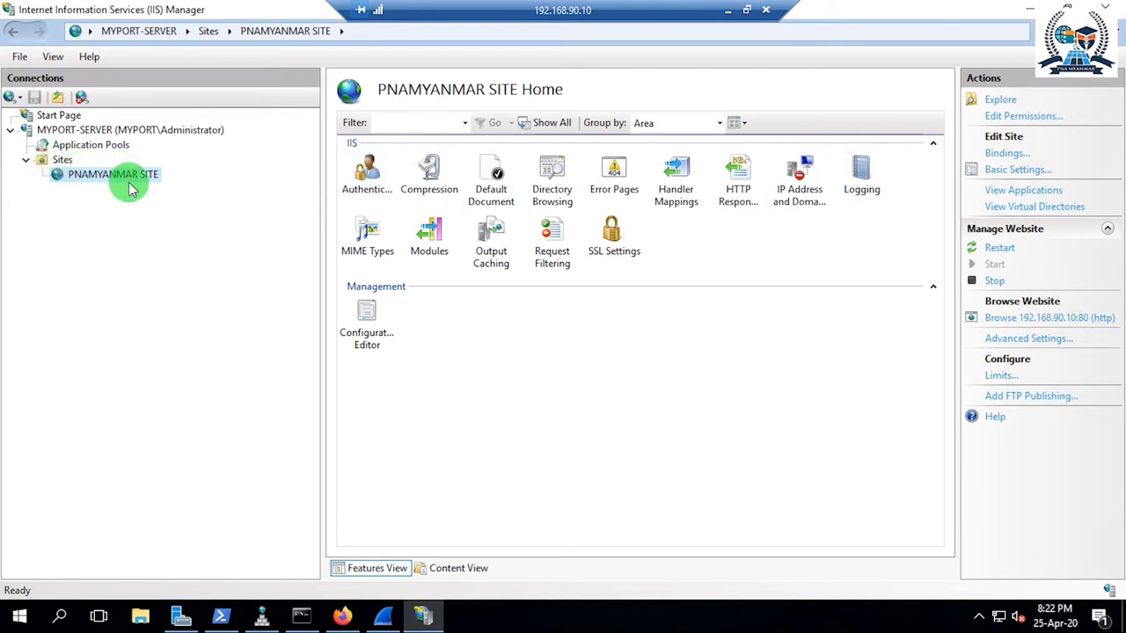
{"action": "left_click", "coordinate": [44, 159]}
{"action": "right_click", "coordinate": [44, 158]}
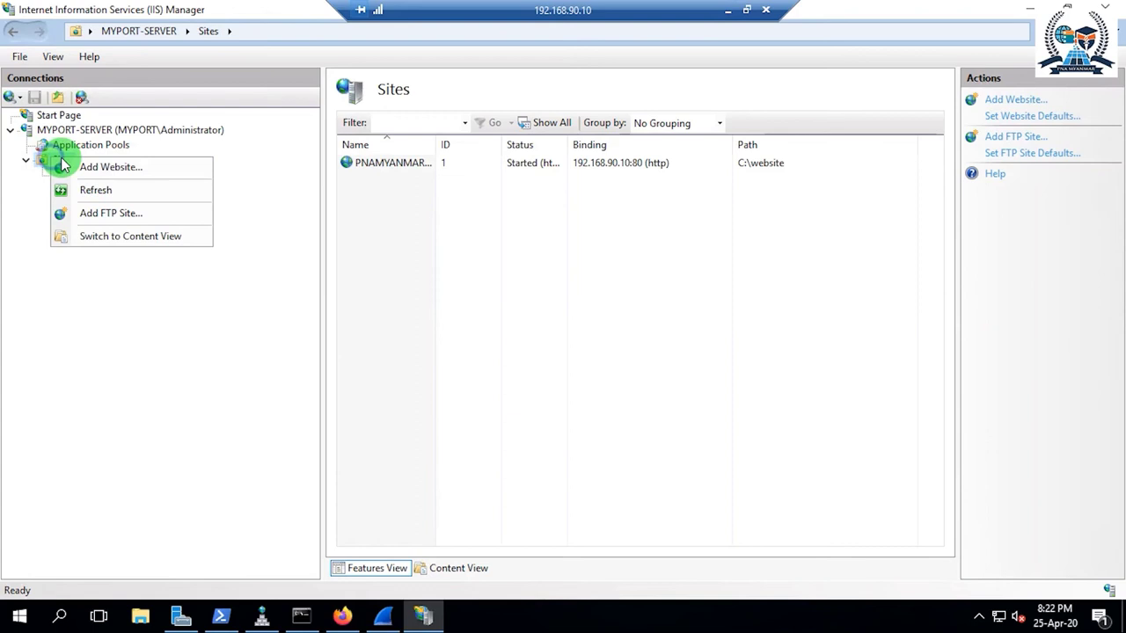
{"action": "left_click", "coordinate": [100, 215]}
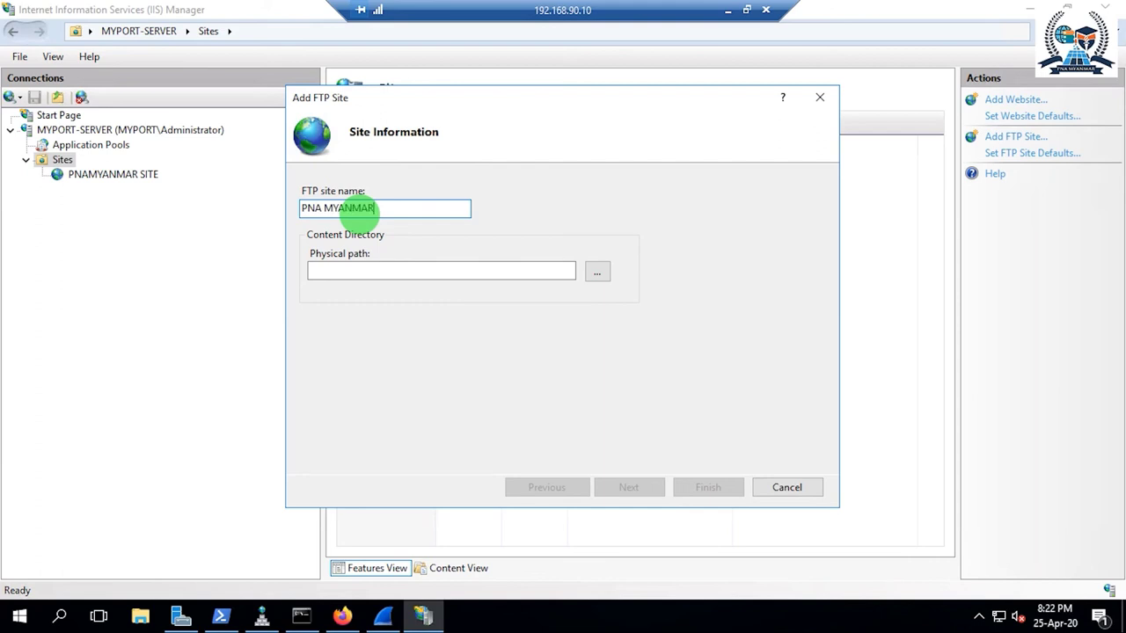
Set the FTP site's physical path to D:\FILE SHARING DATA and continue to the binding settings
{"action": "left_click", "coordinate": [596, 270]}
{"action": "scroll", "coordinate": [508, 346], "scroll_direction": "down", "scroll_amount": 2}
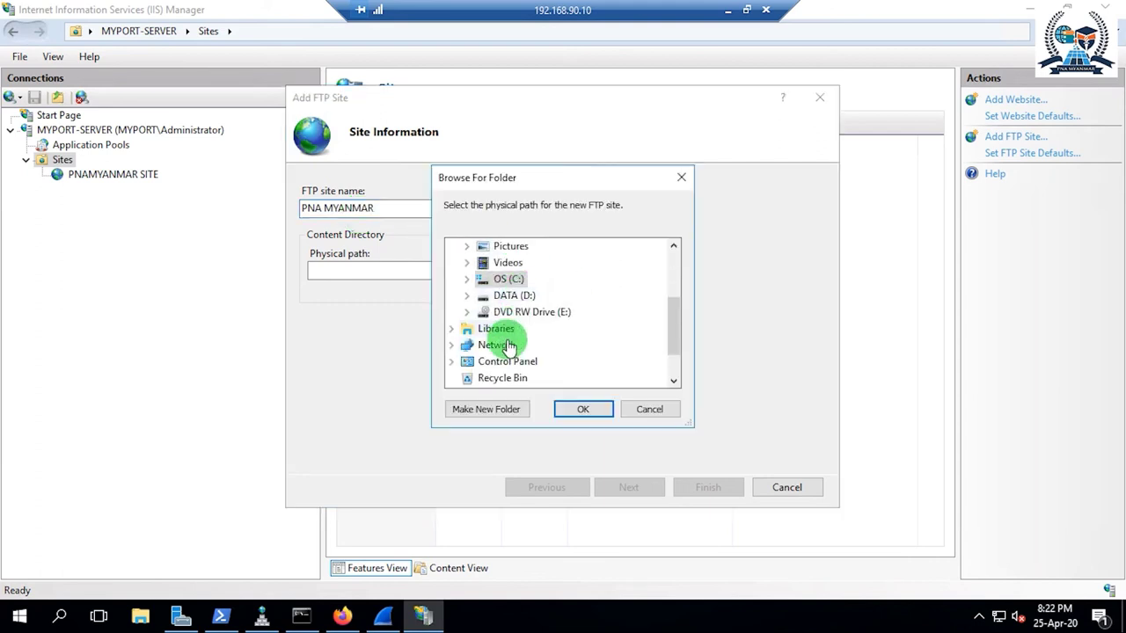
{"action": "double_click", "coordinate": [483, 298]}
{"action": "double_click", "coordinate": [521, 276]}
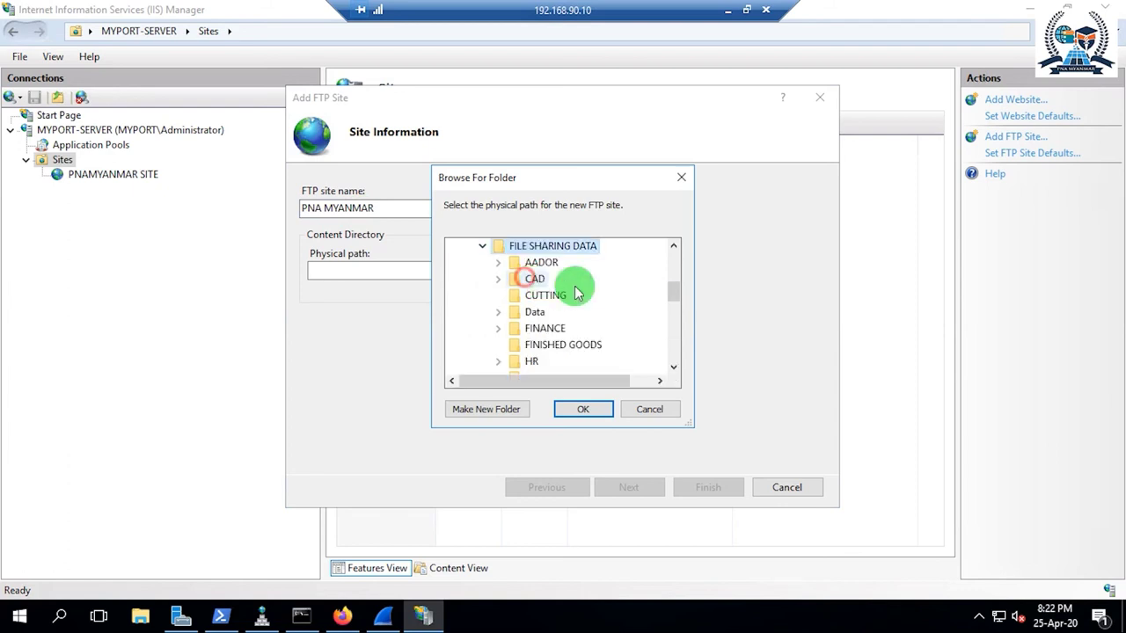
{"action": "left_click", "coordinate": [582, 412]}
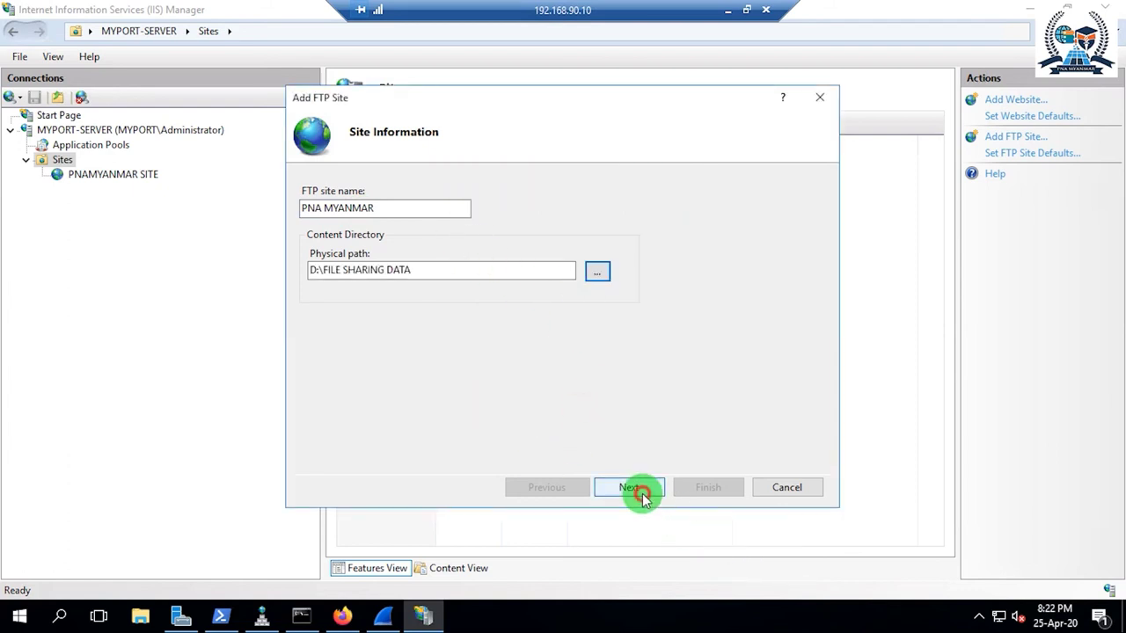
{"action": "left_click", "coordinate": [632, 489]}
Bind the FTP site to 192.168.90.10 on port 21 with No SSL and continue to the authentication settings
{"action": "left_click", "coordinate": [507, 228]}
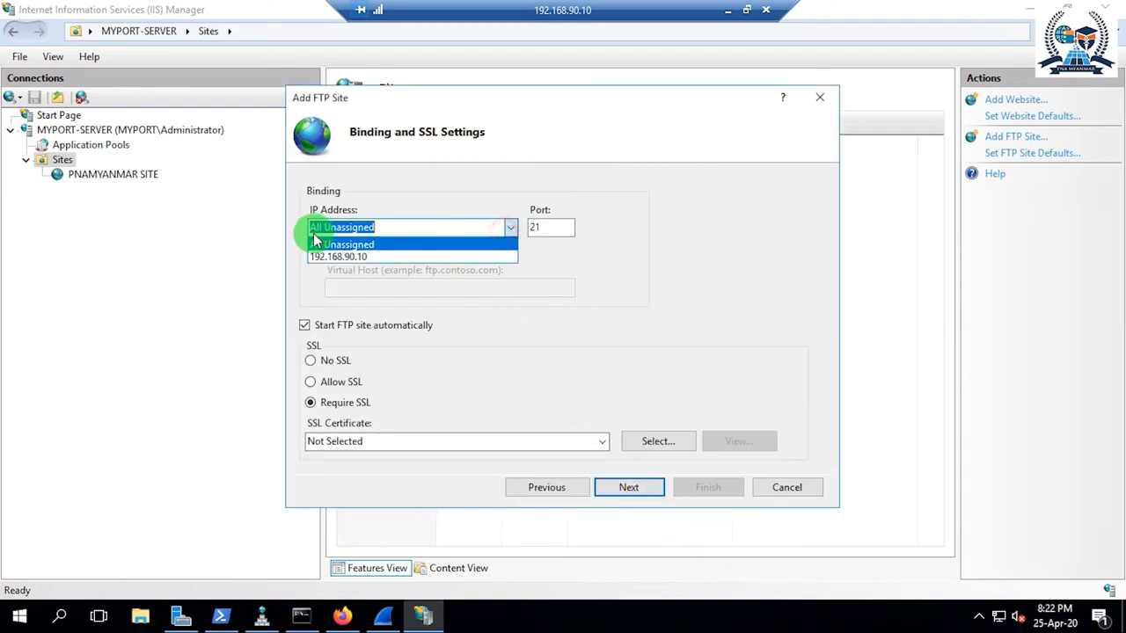
{"action": "left_click", "coordinate": [380, 260]}
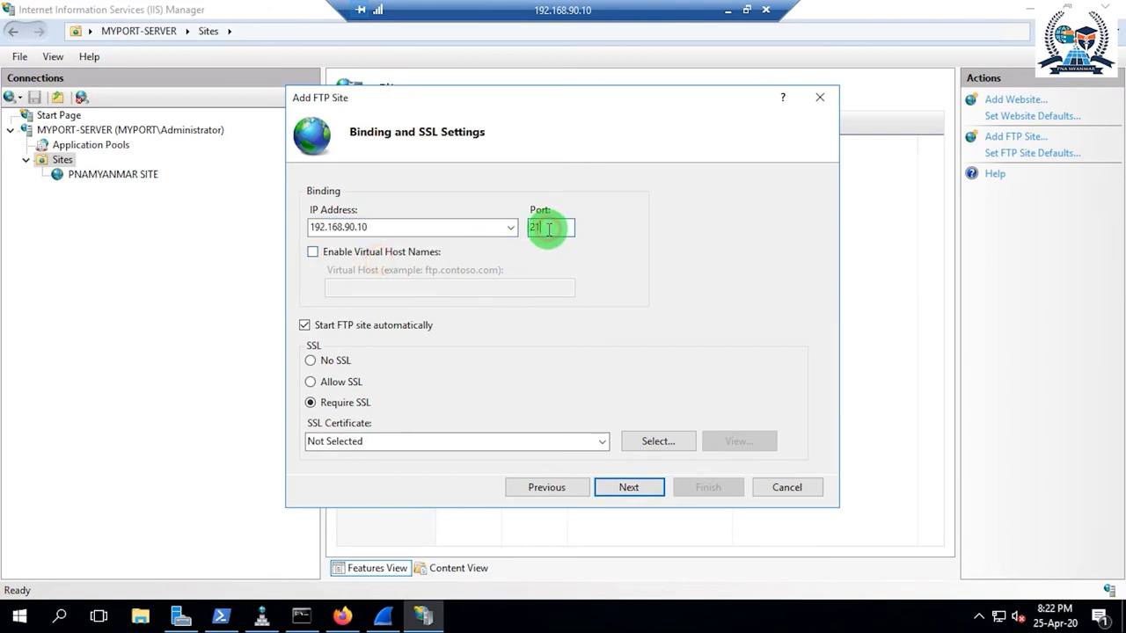
{"action": "left_click", "coordinate": [338, 361]}
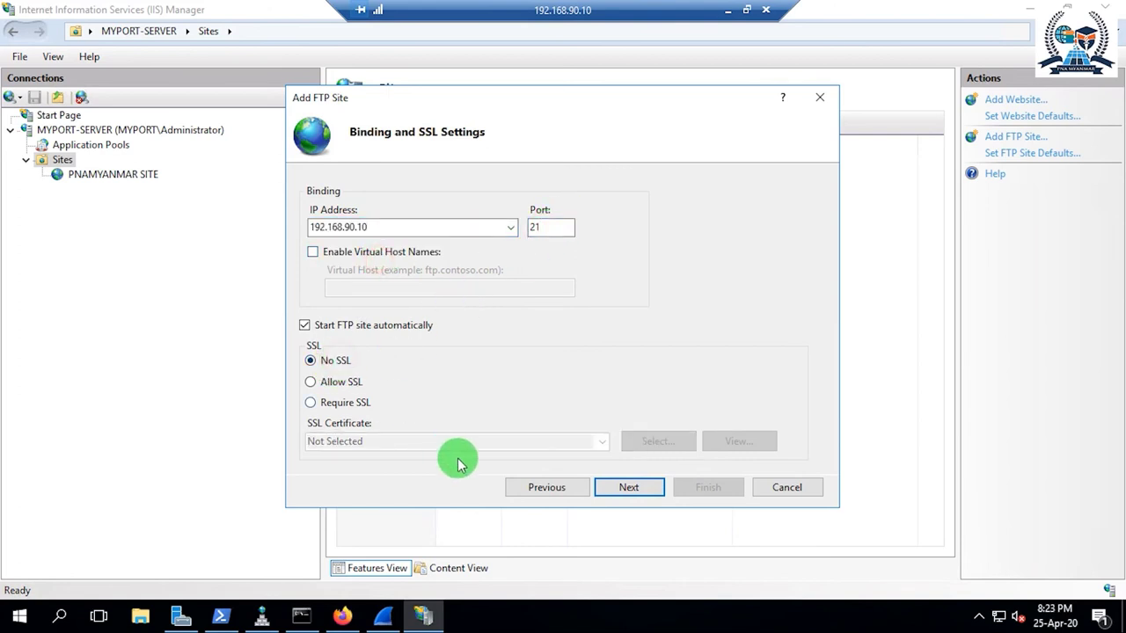
{"action": "left_click", "coordinate": [630, 488]}
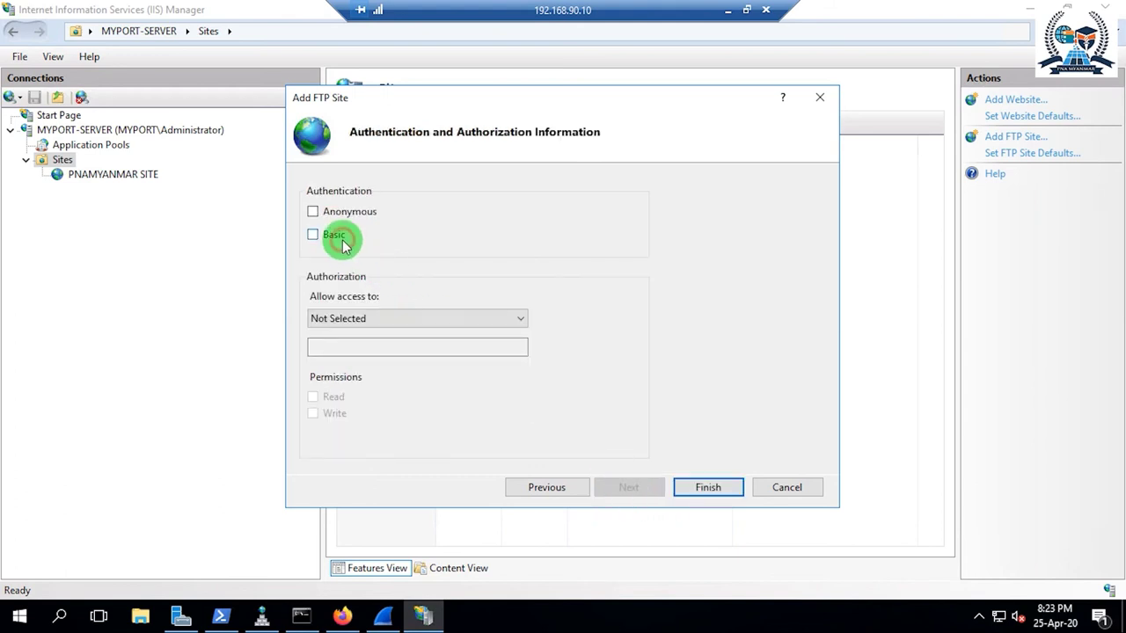
Use Basic authentication, allow all users Read and Write access, and finish creating the FTP site
{"action": "left_click", "coordinate": [354, 320]}
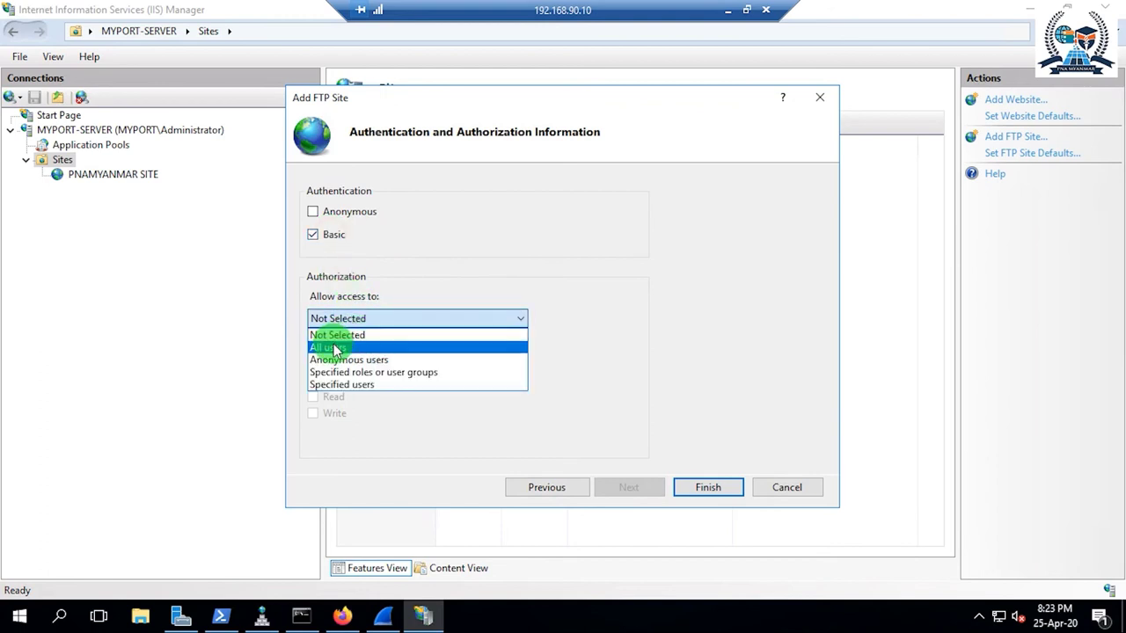
{"action": "left_click", "coordinate": [335, 349]}
{"action": "left_click", "coordinate": [314, 397]}
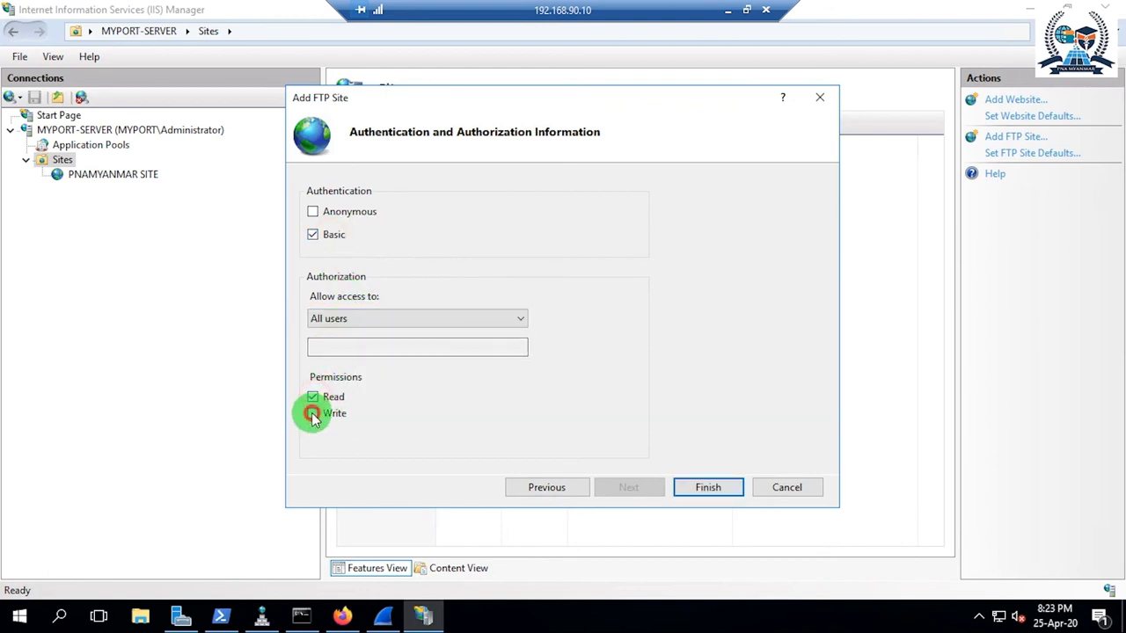
{"action": "left_click", "coordinate": [313, 413]}
{"action": "left_click", "coordinate": [709, 488]}
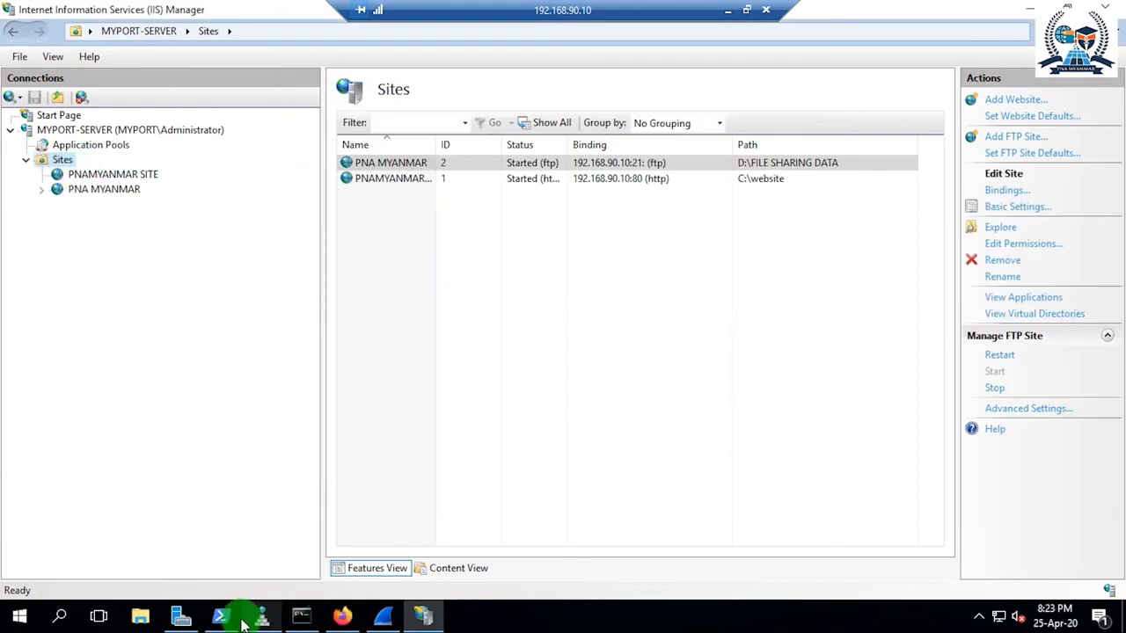
Open ftp://192.168.90.10 in File Explorer and look through the folders shared by the FTP site
{"action": "left_click", "coordinate": [141, 616]}
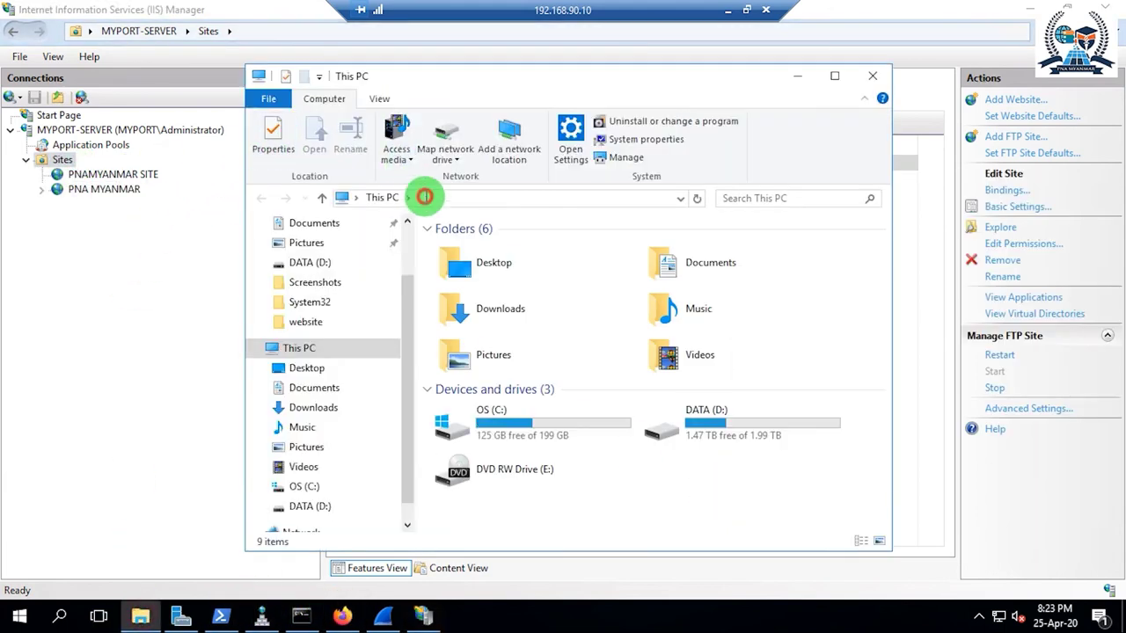
{"action": "left_click", "coordinate": [424, 197]}
{"action": "type", "text": "FTP"}
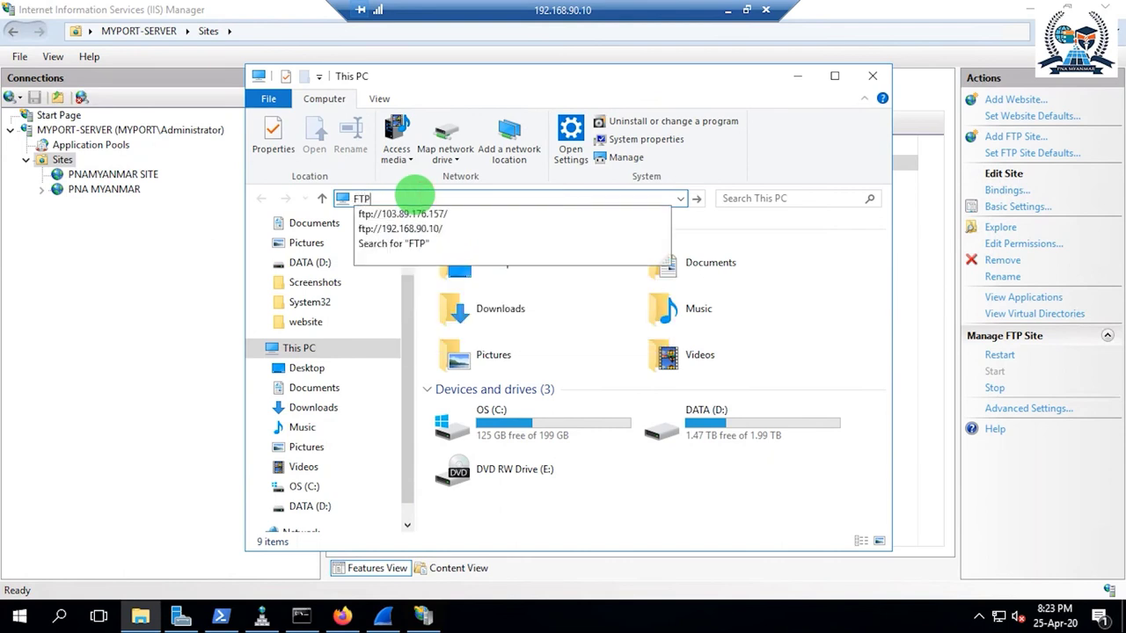
{"action": "type", "text": ":"}
{"action": "key", "text": "BackSpace"}
{"action": "key", "text": "BackSpace"}
{"action": "key", "text": "BackSpace"}
{"action": "key", "text": "BackSpace"}
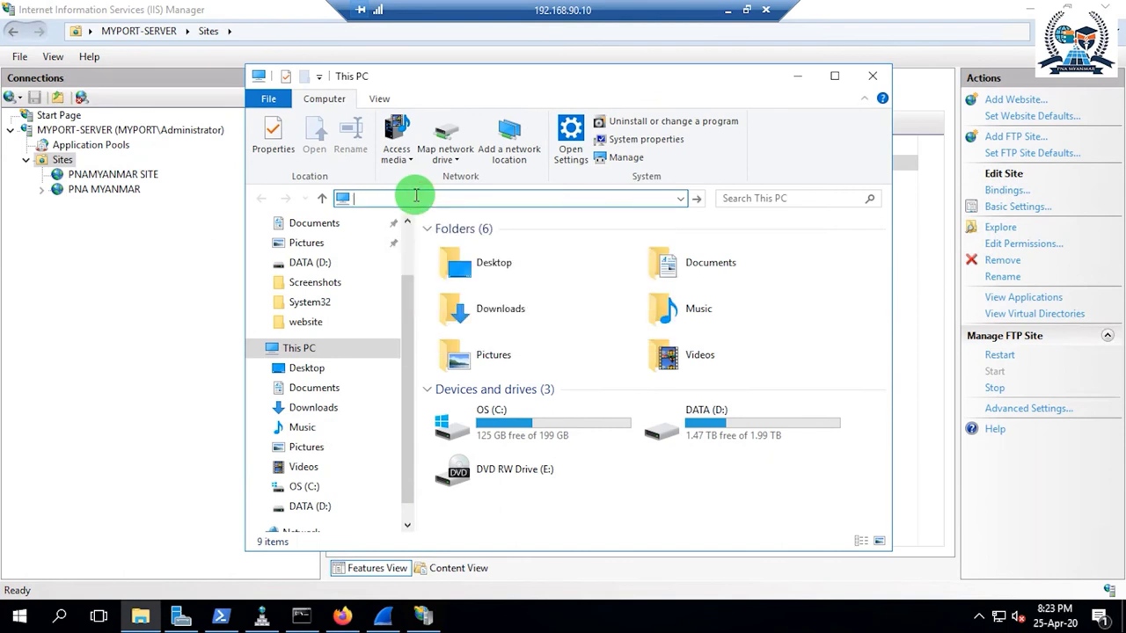
{"action": "type", "text": "ftp:"}
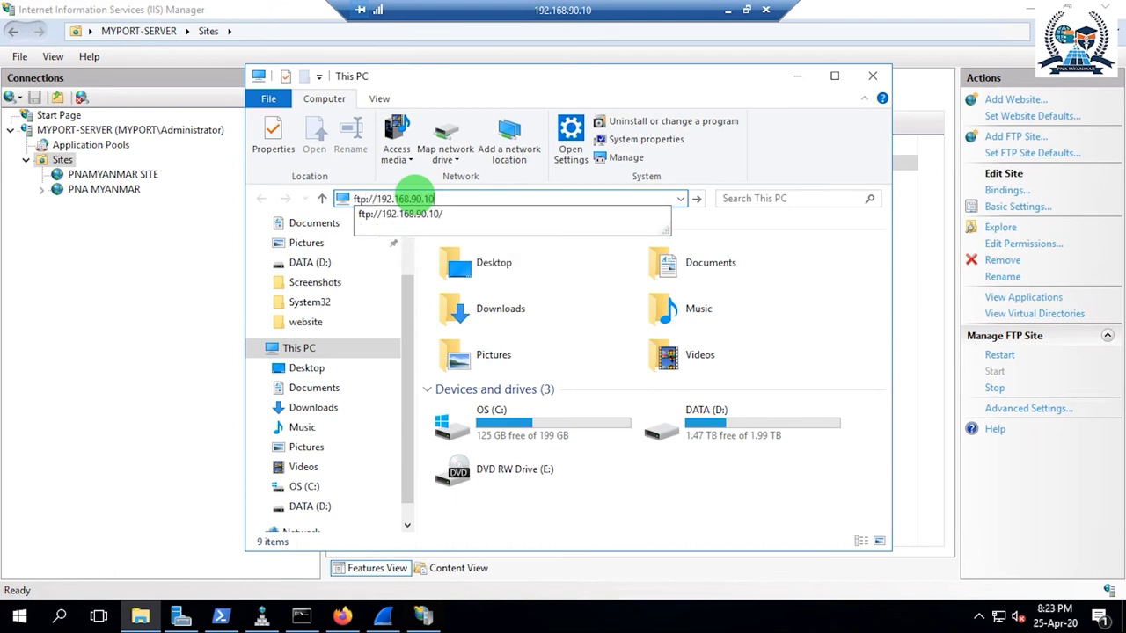
{"action": "type", "text": "//192.168.90.10"}
{"action": "key", "text": "Return"}
{"action": "scroll", "coordinate": [483, 321], "scroll_direction": "down", "scroll_amount": 2}
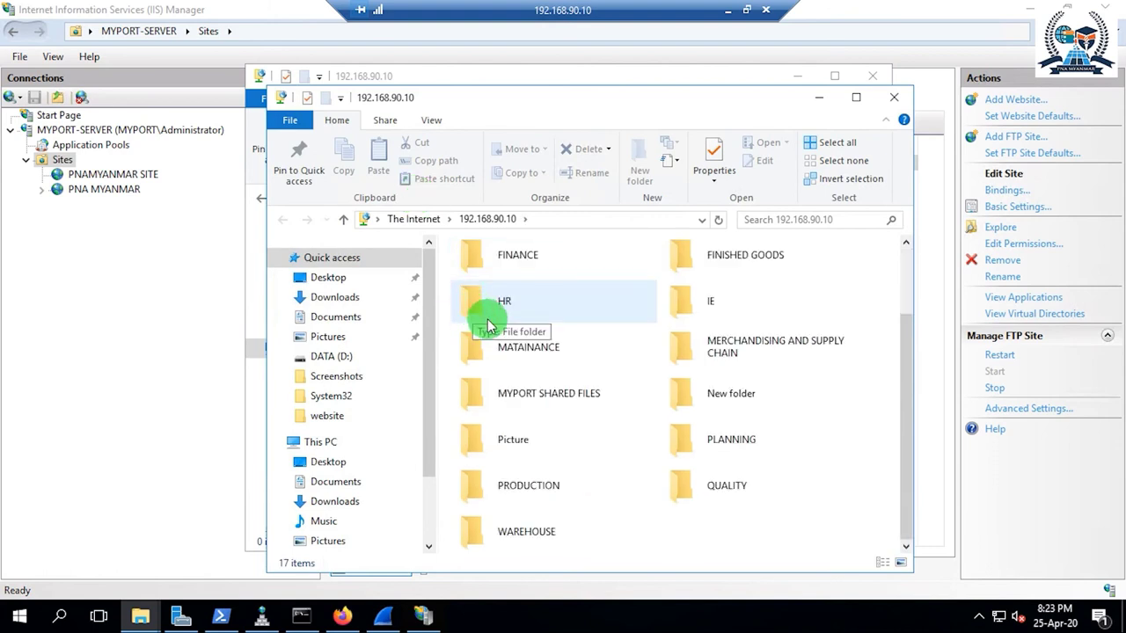
{"action": "scroll", "coordinate": [502, 311], "scroll_direction": "up", "scroll_amount": 2}
Open the Data folder on the FTP site, go back, and close that FTP window
{"action": "double_click", "coordinate": [757, 293]}
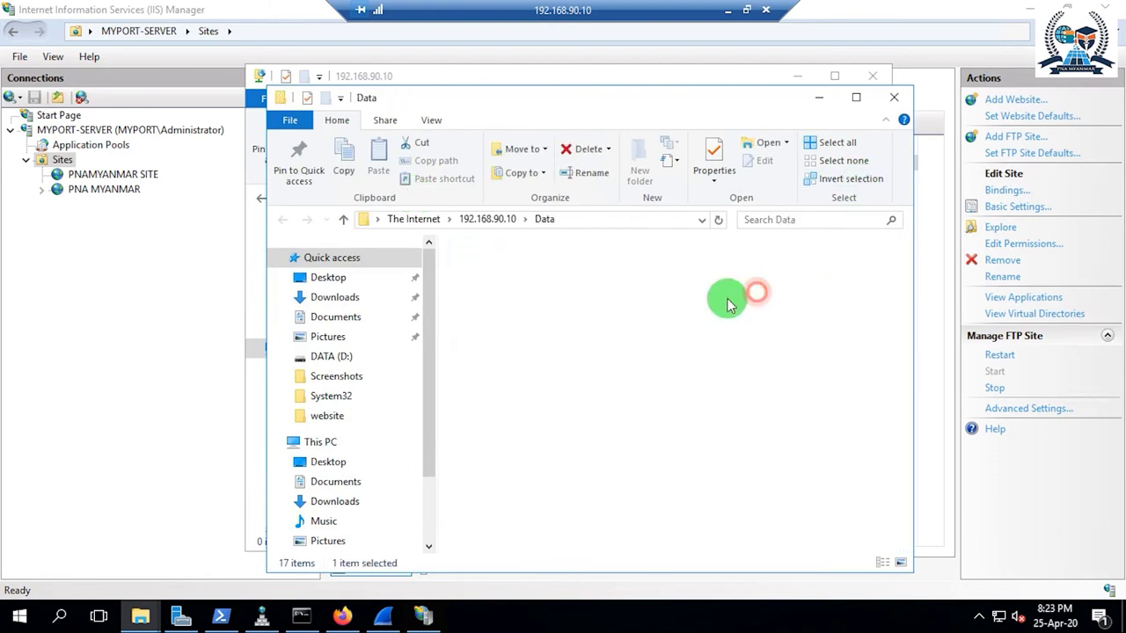
{"action": "left_click", "coordinate": [282, 219]}
{"action": "left_click", "coordinate": [887, 95]}
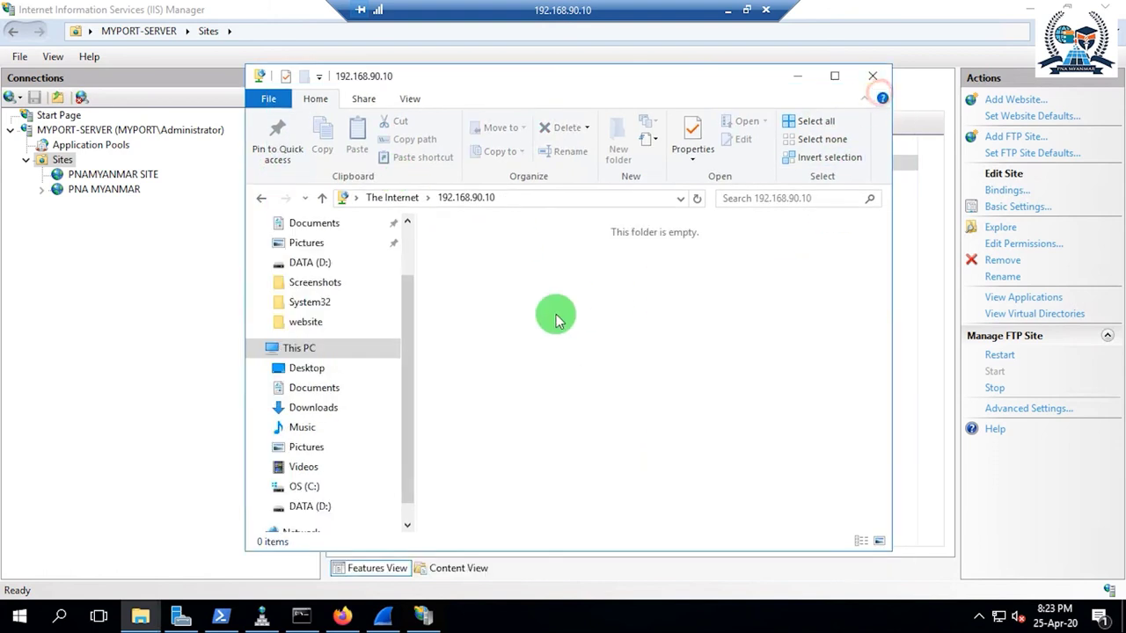
Switch to Firefox, browse to ftp://192.168.90.10 with the saved credentials, and look over the FTP directory index
{"action": "left_click", "coordinate": [341, 614]}
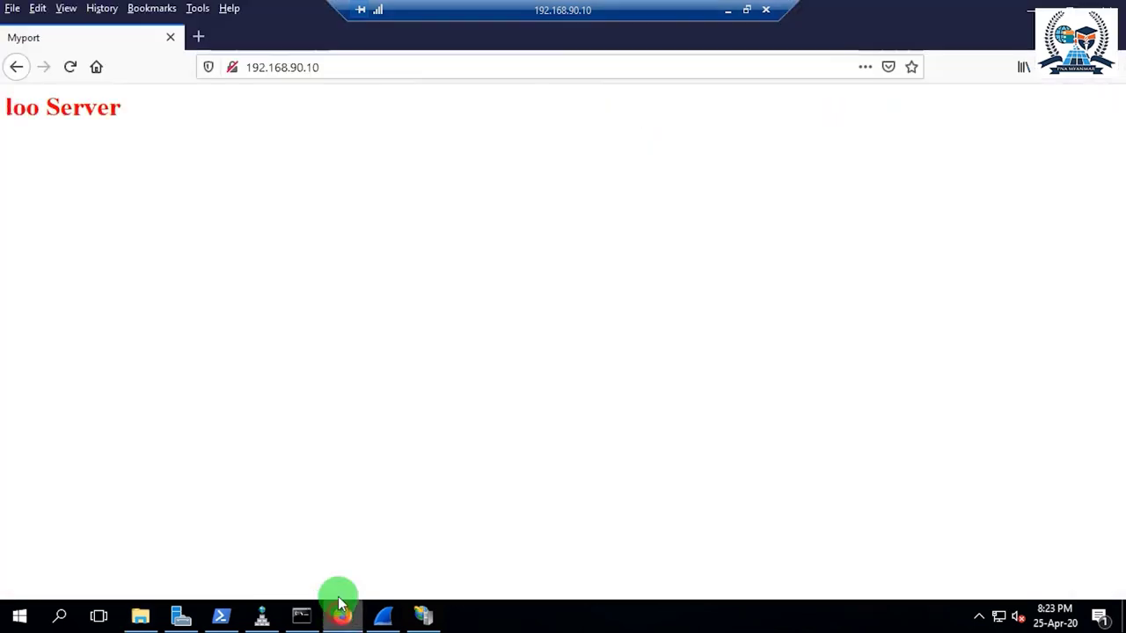
{"action": "left_click", "coordinate": [327, 67]}
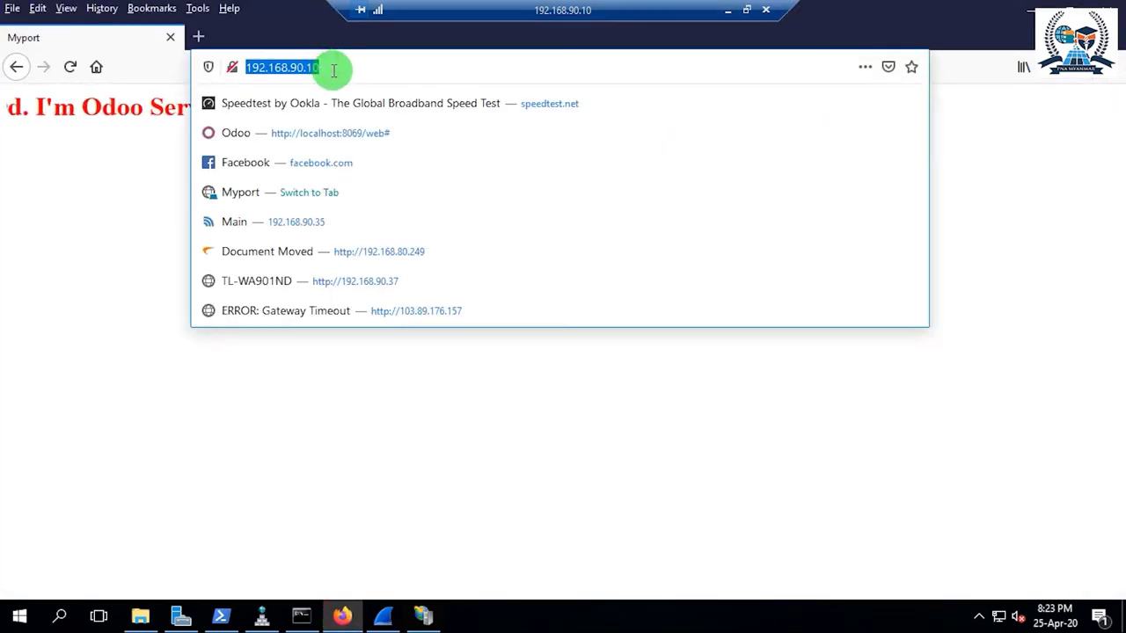
{"action": "left_click", "coordinate": [248, 65]}
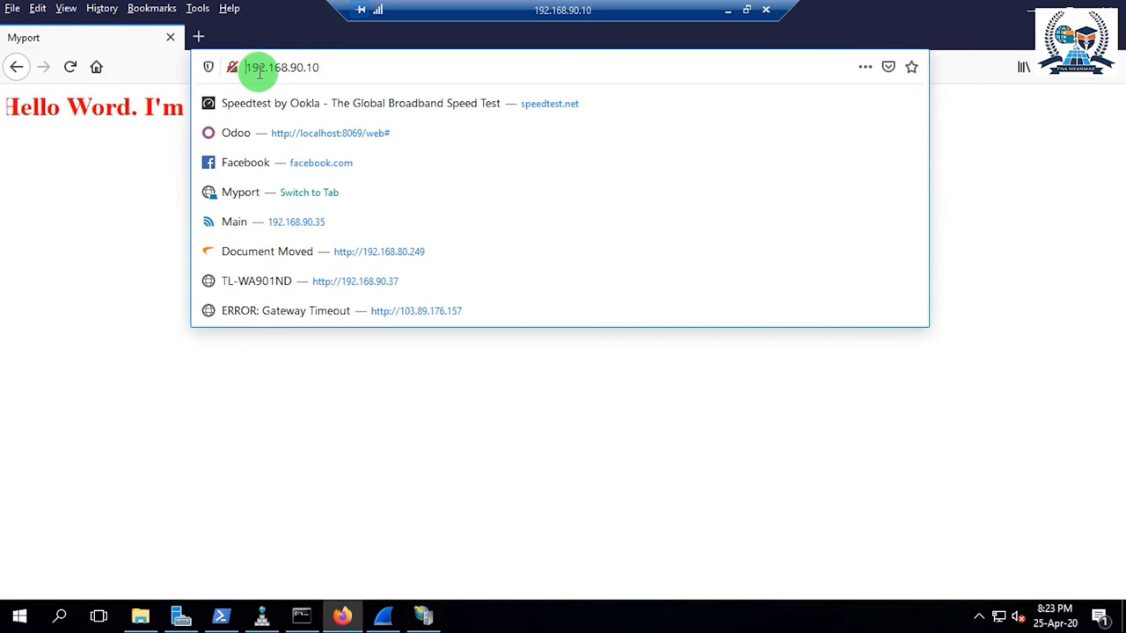
{"action": "type", "text": "ftp://"}
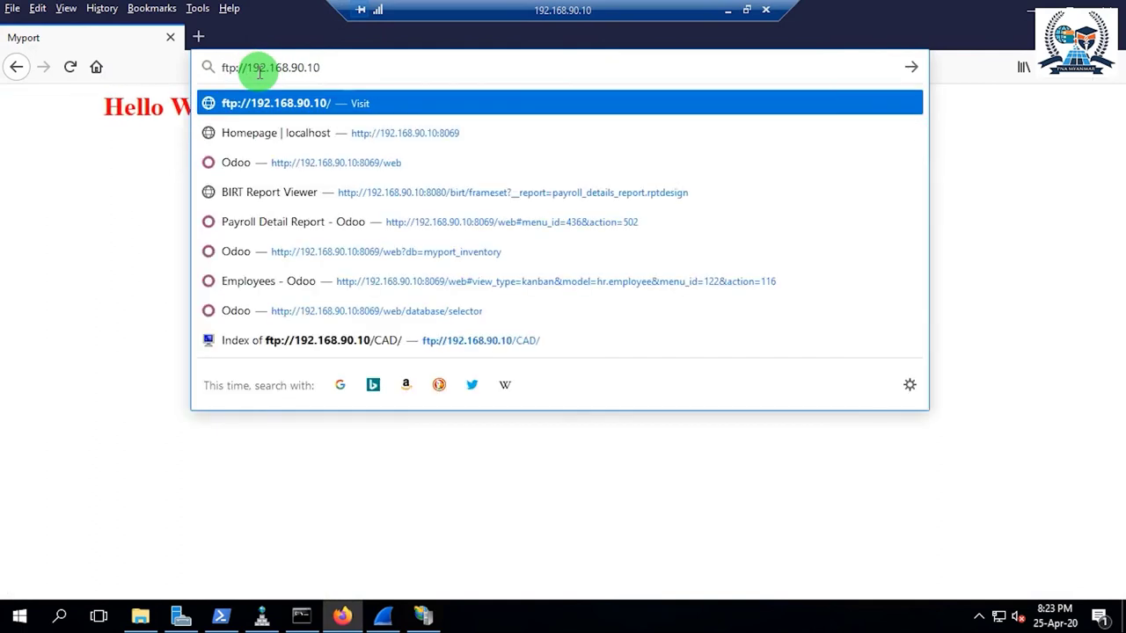
{"action": "key", "text": "Return"}
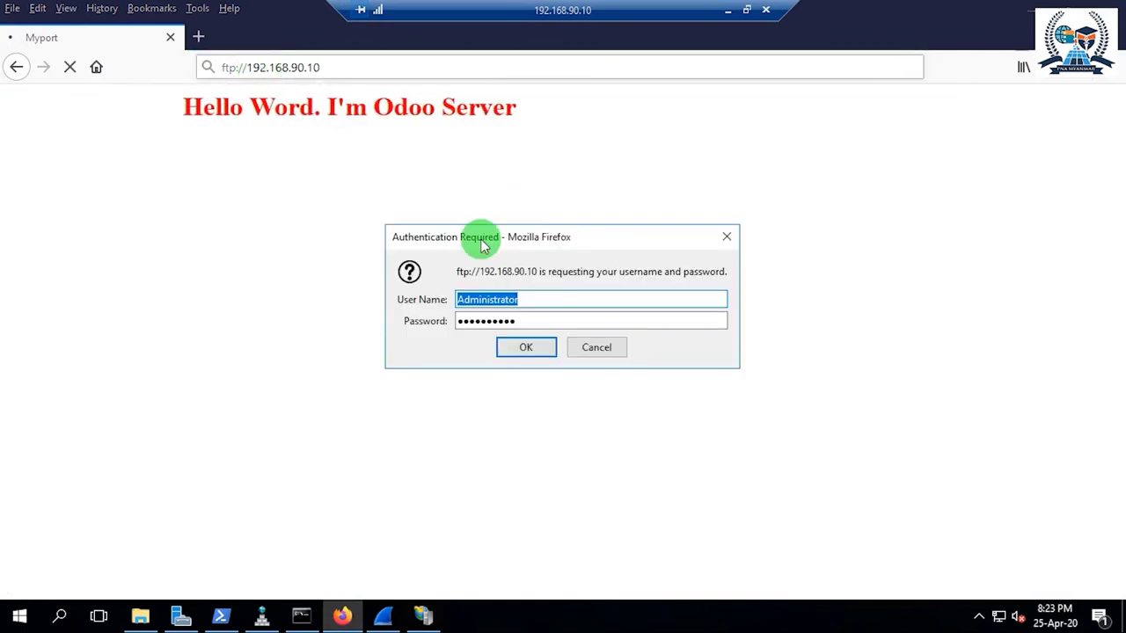
{"action": "left_click", "coordinate": [527, 352]}
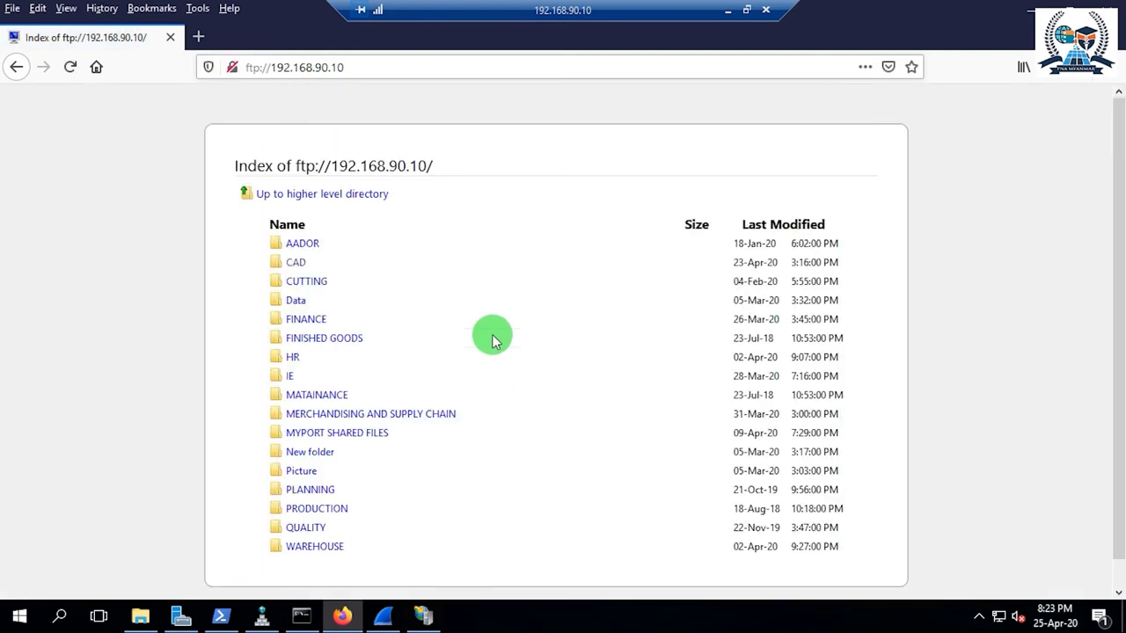
{"action": "scroll", "coordinate": [492, 340], "scroll_direction": "down", "scroll_amount": 2}
{"action": "left_click", "coordinate": [372, 66]}
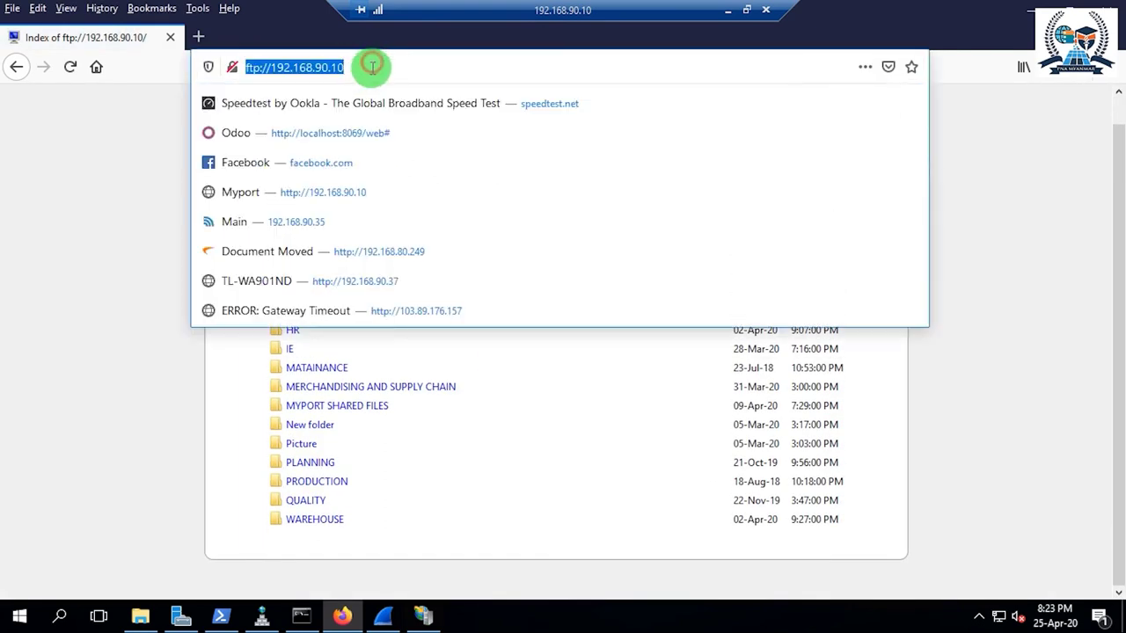
{"action": "left_click", "coordinate": [34, 238]}
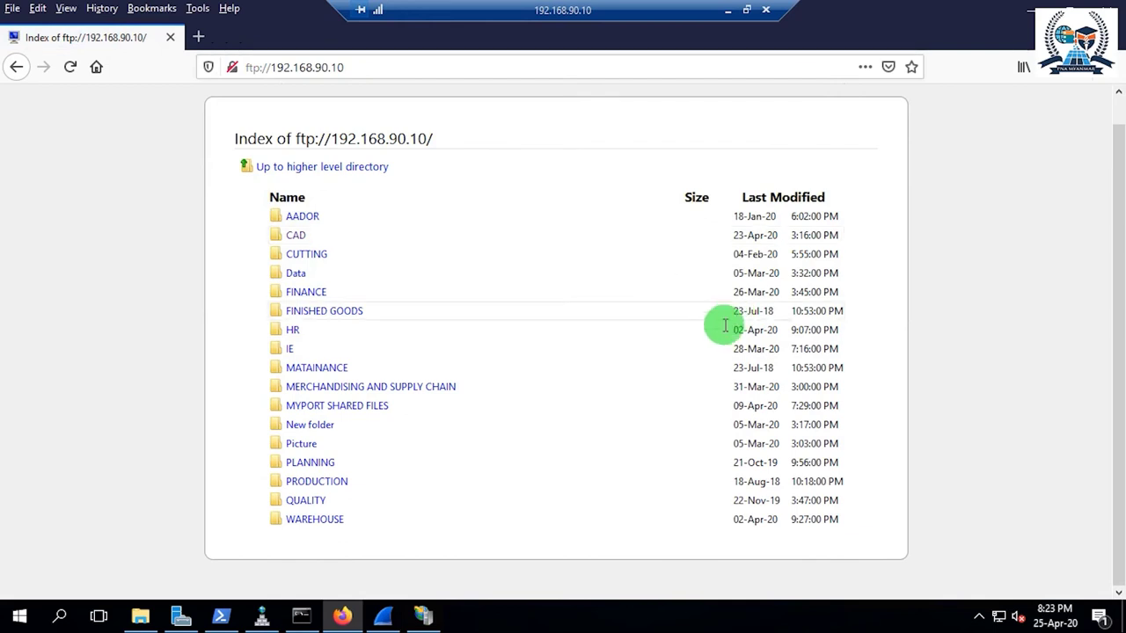
{"action": "scroll", "coordinate": [527, 229], "scroll_direction": "up", "scroll_amount": 1}
Load google.com in a new browser tab, and open localhost:8069 in that same tab
{"action": "left_click", "coordinate": [199, 39]}
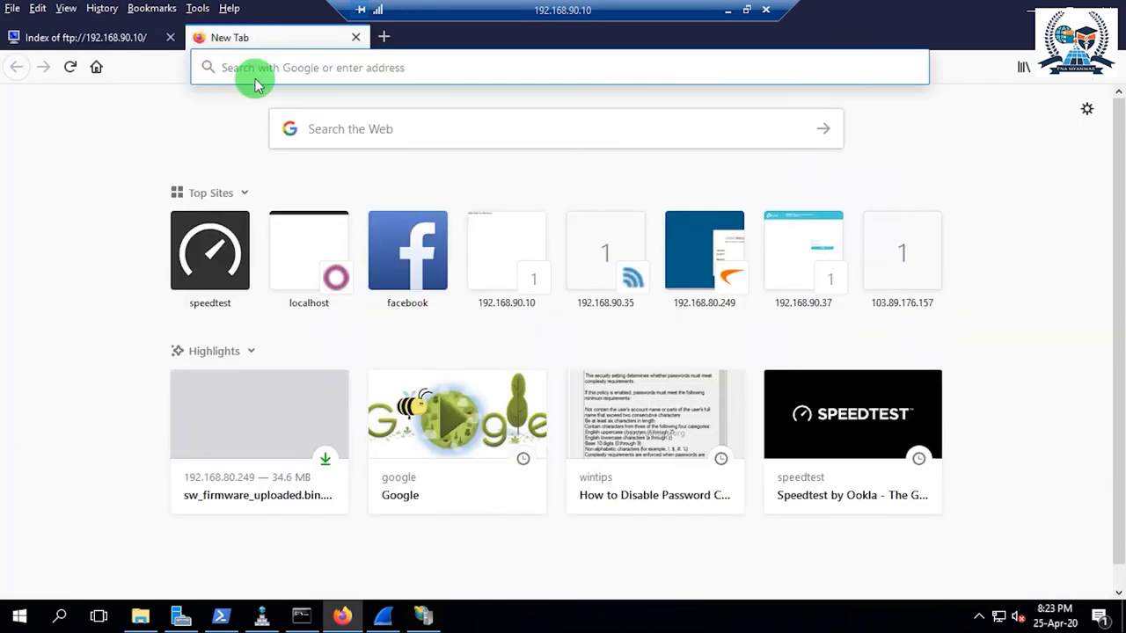
{"action": "type", "text": "google.com"}
{"action": "key", "text": "Return"}
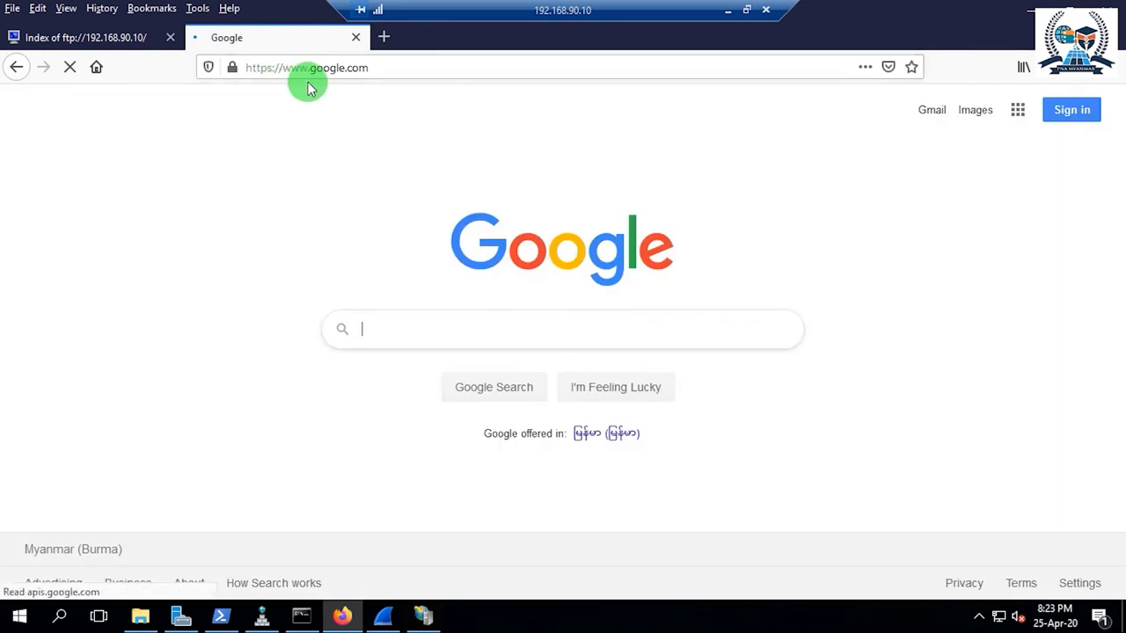
{"action": "left_click", "coordinate": [312, 70]}
{"action": "type", "text": "localhost:8069/"}
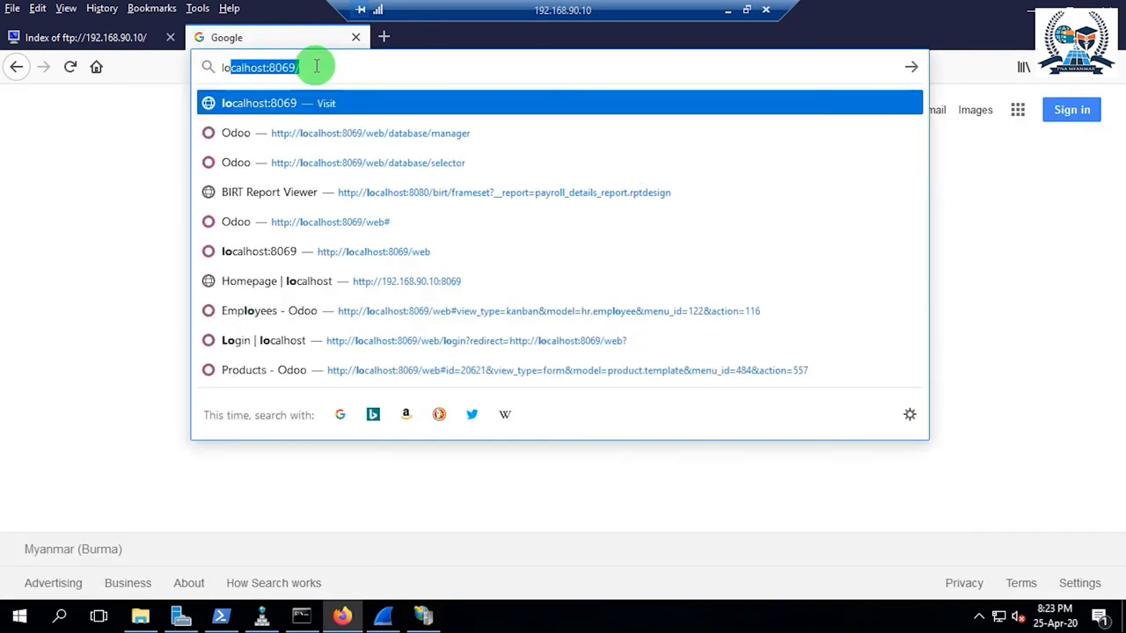
{"action": "key", "text": "Return"}
{"action": "left_click", "coordinate": [327, 68]}
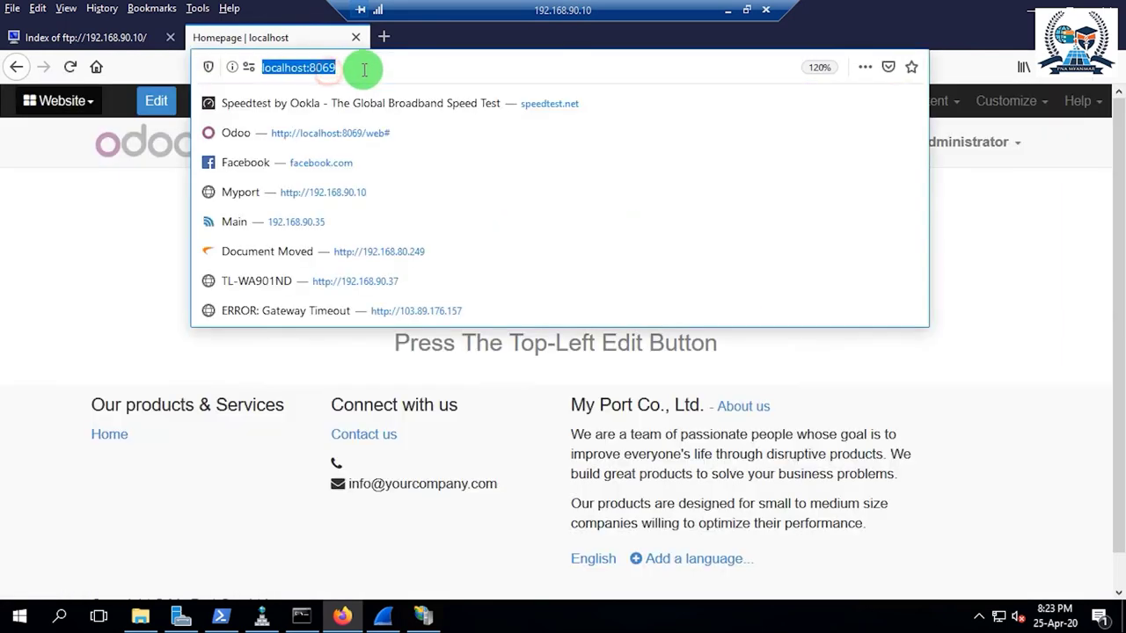
Compare the FTP index with the Odoo homepage, and open Odoo's Messaging module
{"action": "left_click", "coordinate": [118, 39]}
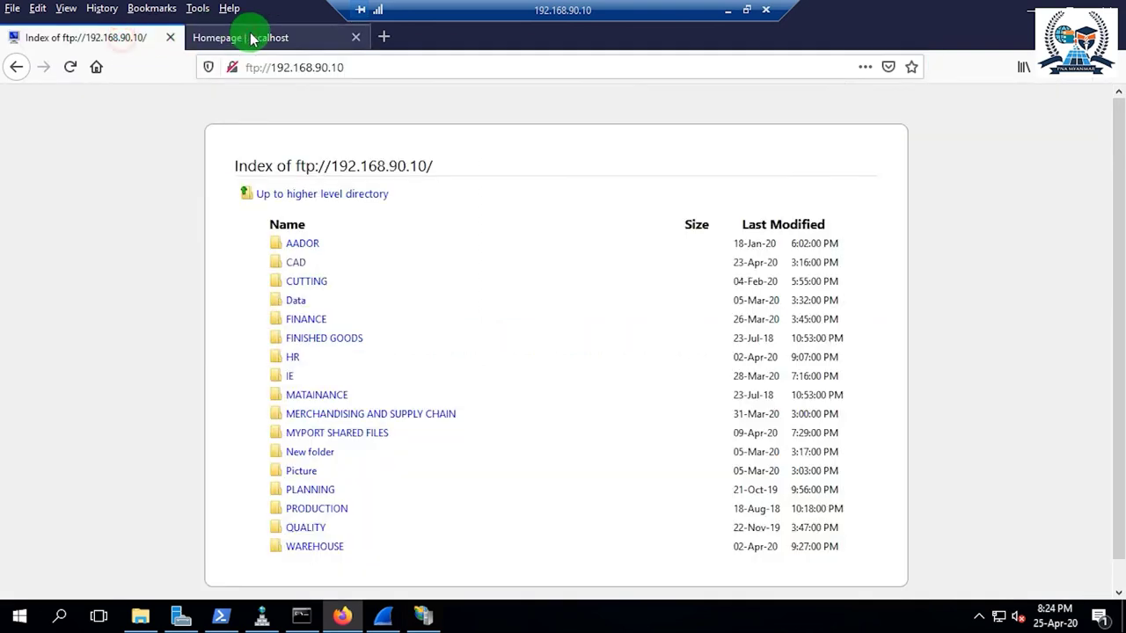
{"action": "left_click", "coordinate": [262, 37]}
{"action": "left_click", "coordinate": [394, 46]}
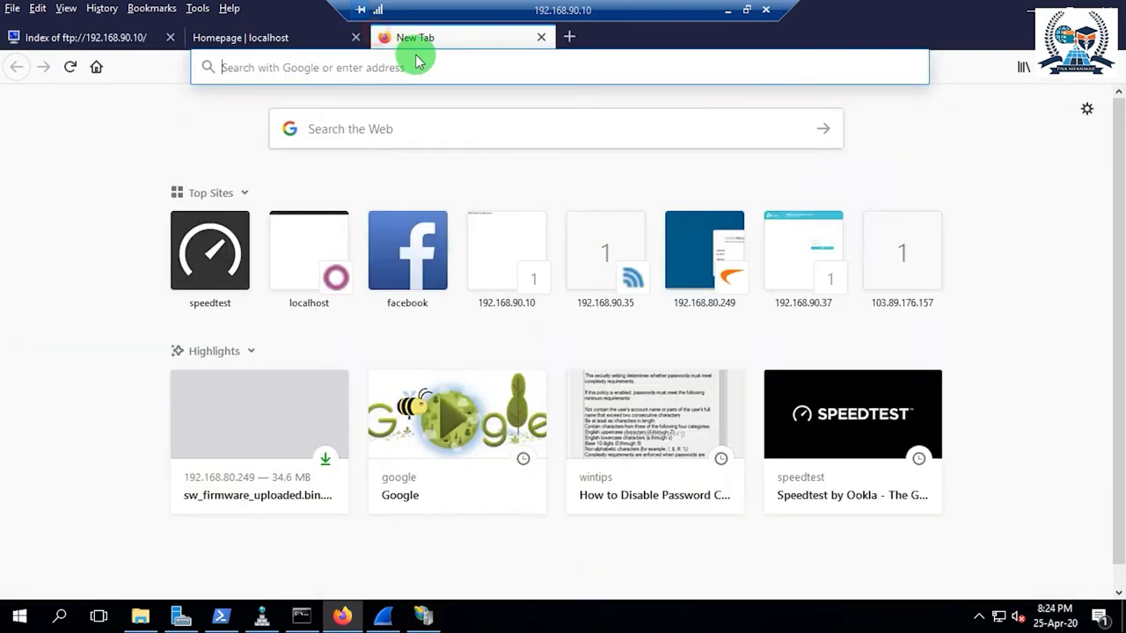
{"action": "left_click", "coordinate": [302, 39]}
{"action": "left_click", "coordinate": [53, 103]}
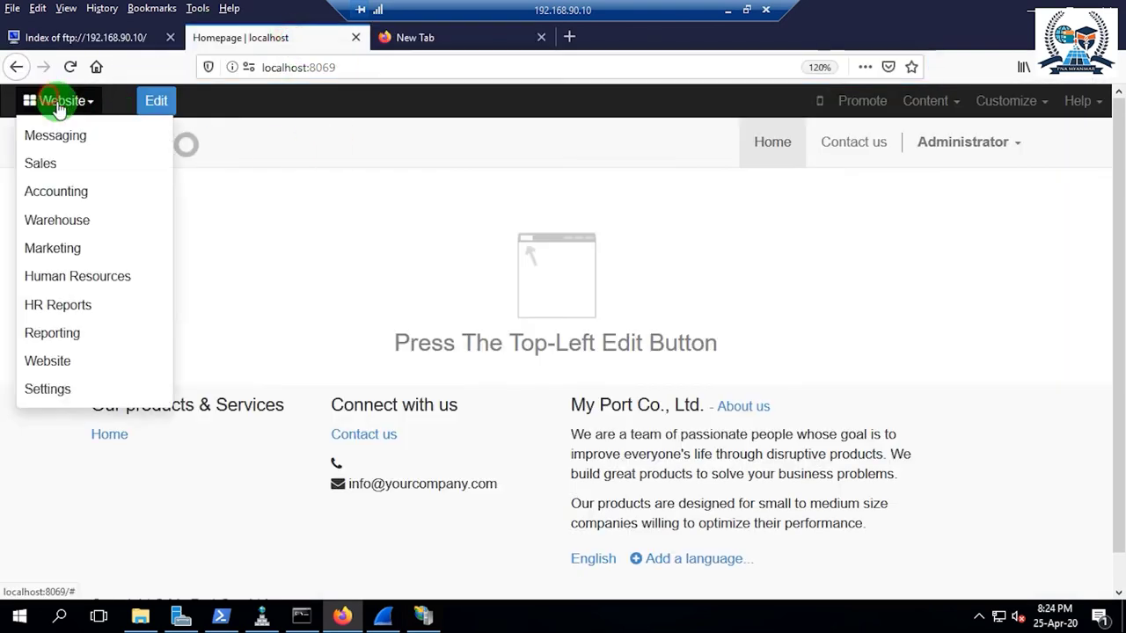
{"action": "left_click", "coordinate": [69, 138]}
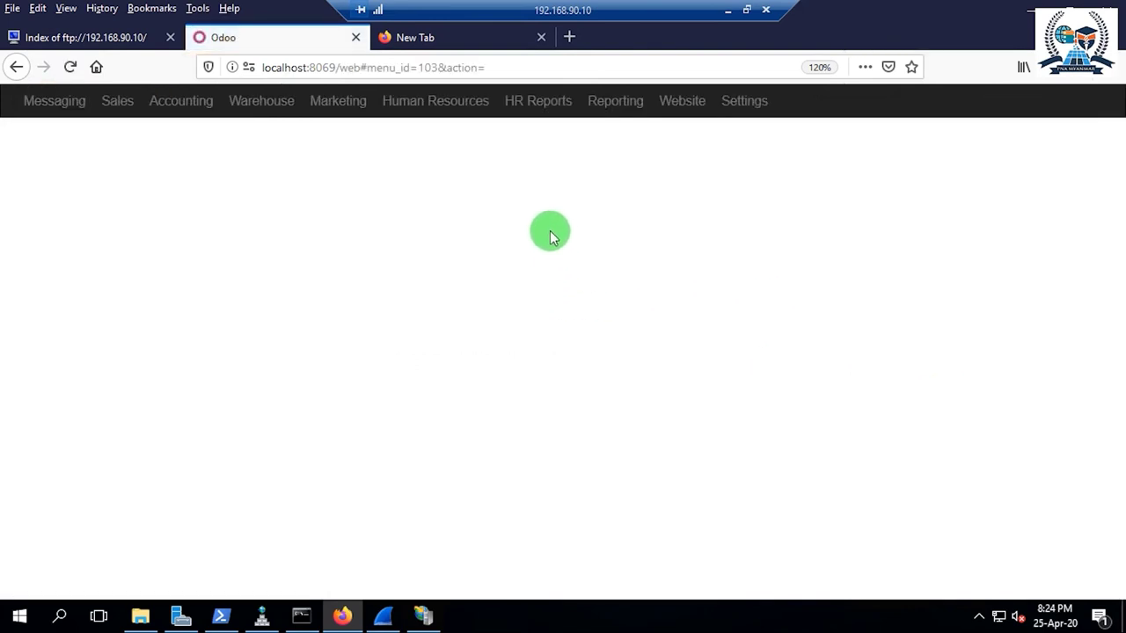
Close the Odoo page and the blank browser tab, and return to IIS Manager with the remaining Explorer window closed
{"action": "left_click", "coordinate": [446, 44]}
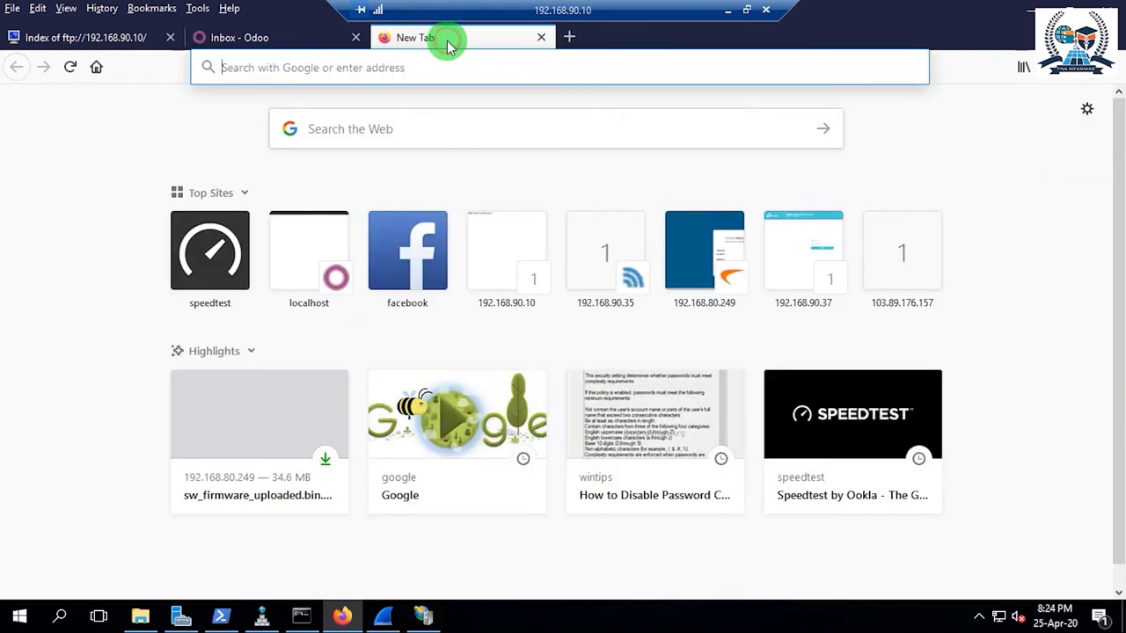
{"action": "left_click", "coordinate": [357, 37]}
{"action": "left_click", "coordinate": [358, 37]}
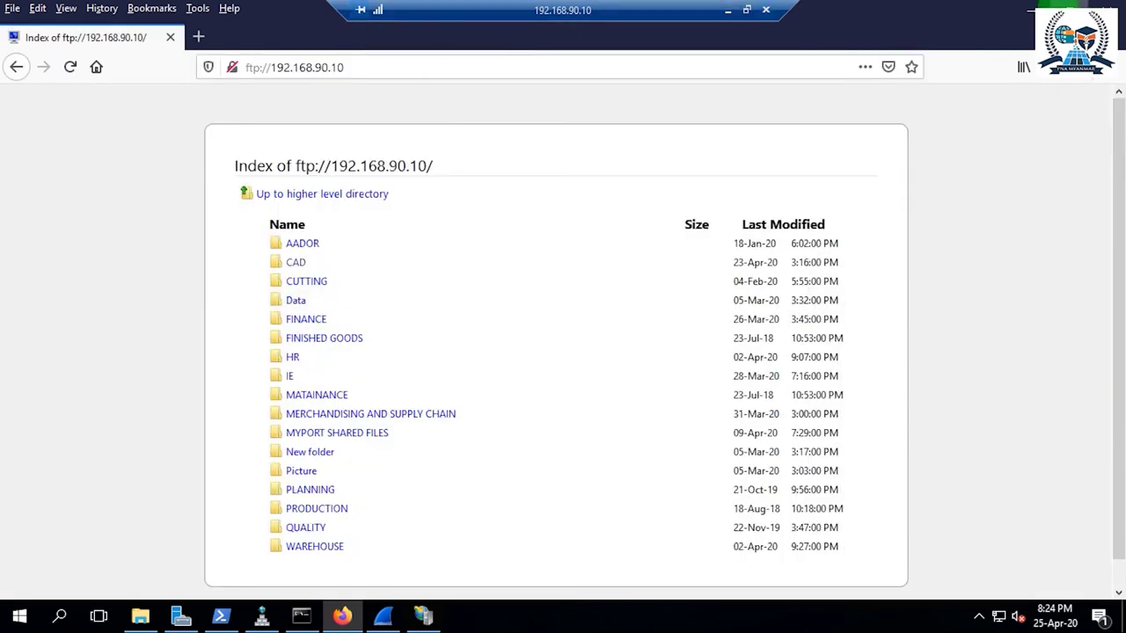
{"action": "left_click", "coordinate": [1031, 9]}
{"action": "left_click", "coordinate": [888, 77]}
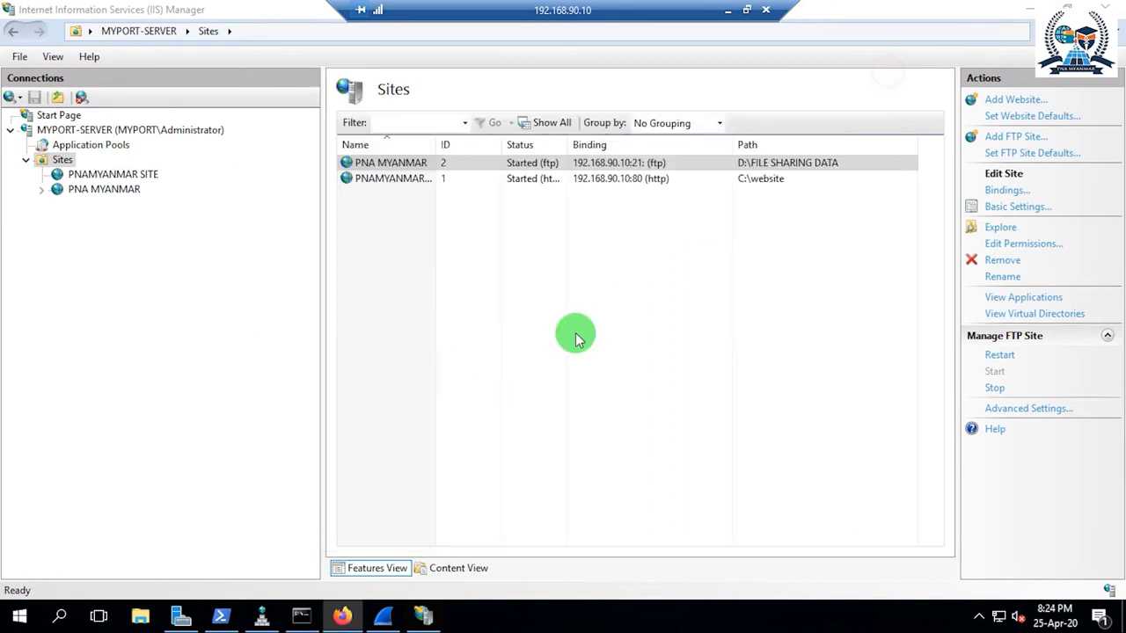
Compare the bindings of PNA MYANMAR and PNAMYANMAR SITE in the Sites list, and open PNAMYANMAR SITE's home page
{"action": "left_click", "coordinate": [378, 178]}
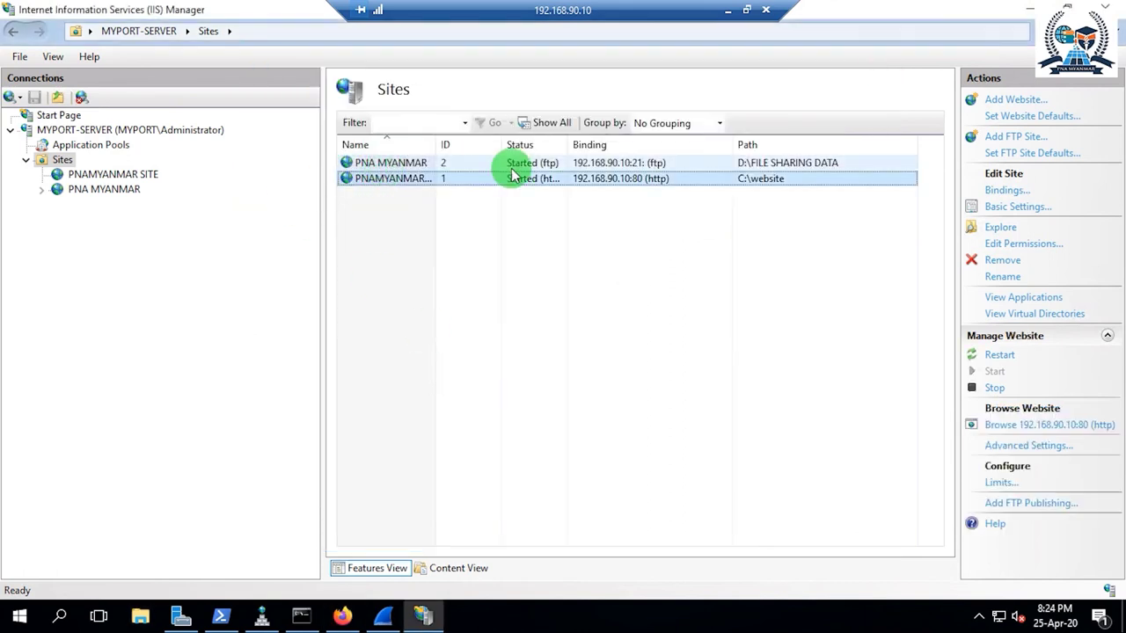
{"action": "left_click", "coordinate": [620, 164]}
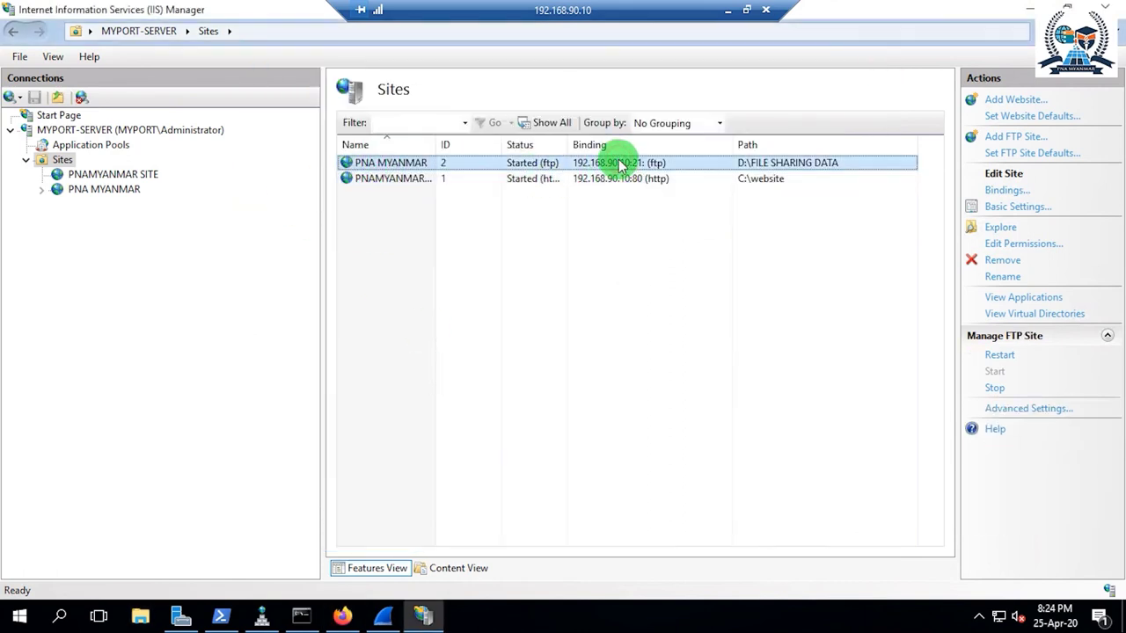
{"action": "left_click", "coordinate": [413, 180]}
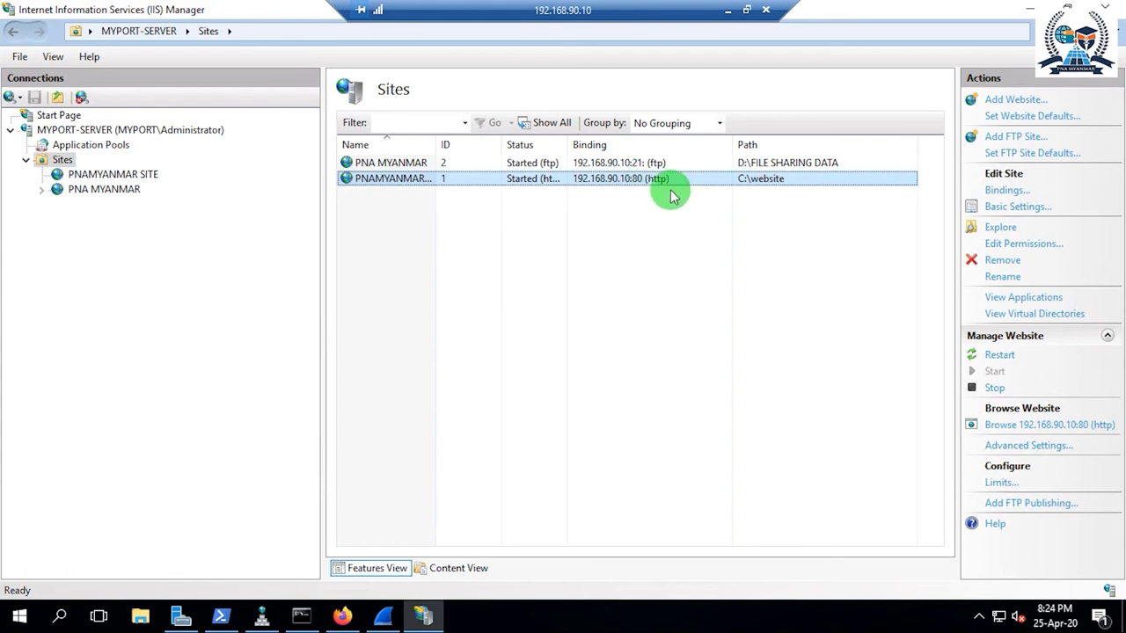
{"action": "key", "text": "F2"}
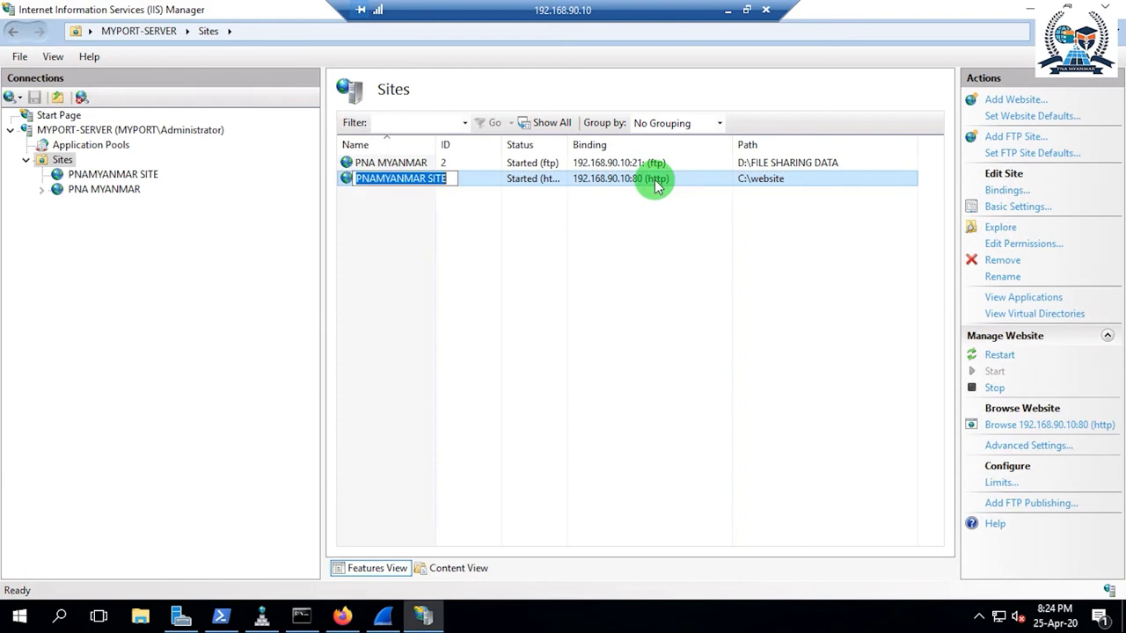
{"action": "double_click", "coordinate": [652, 187]}
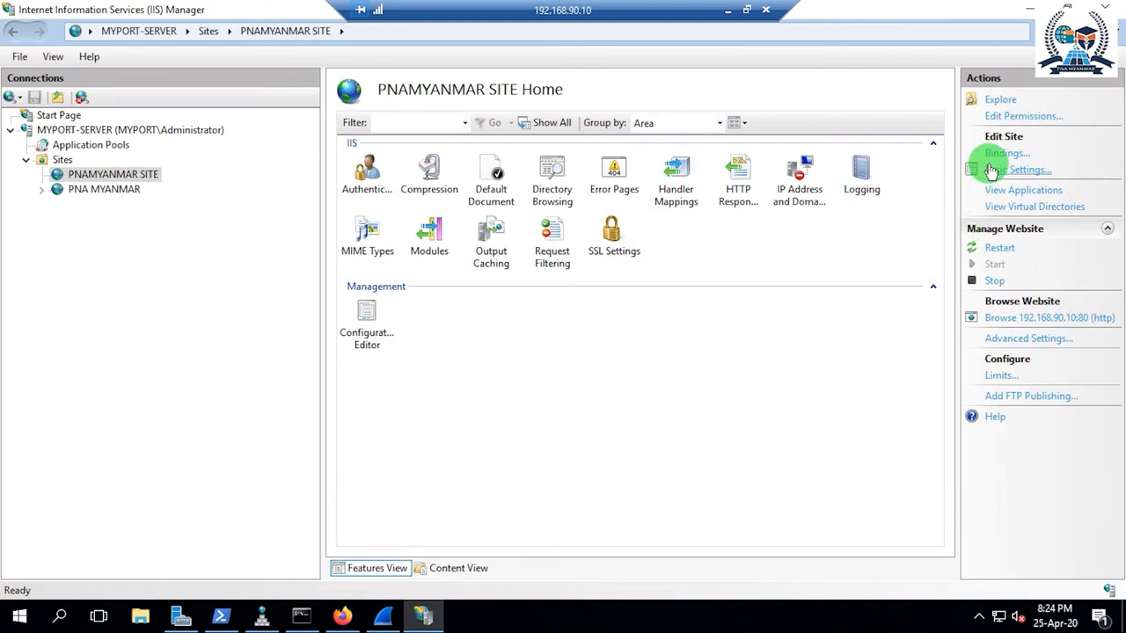
Examine the http binding of PNAMYANMAR SITE and close the binding dialogs without changing anything
{"action": "left_click", "coordinate": [995, 154]}
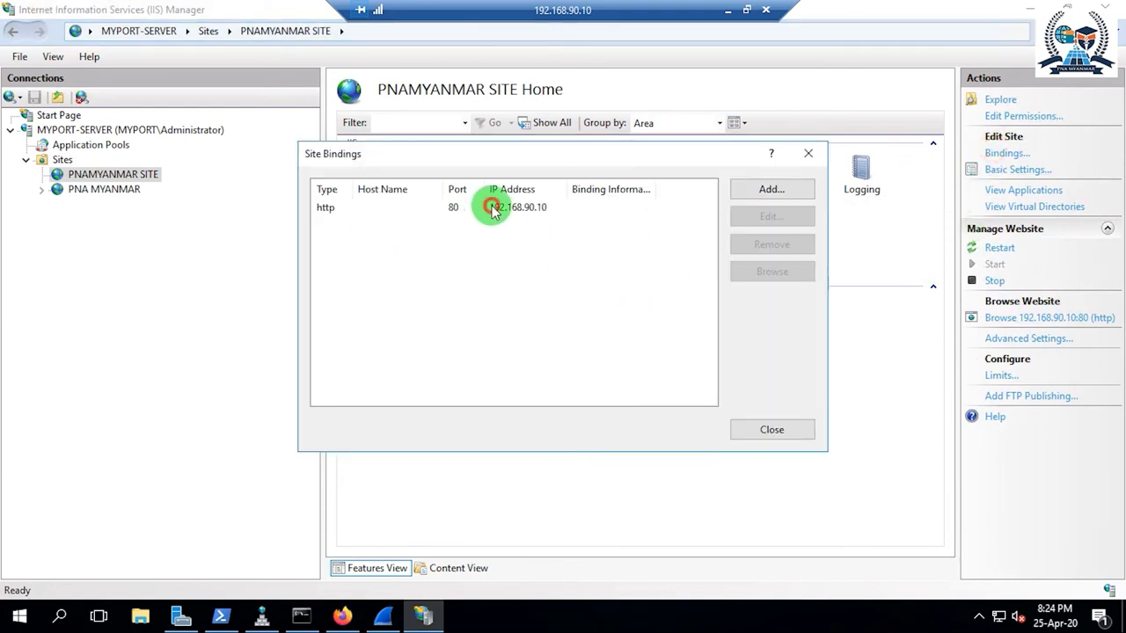
{"action": "left_click", "coordinate": [492, 206]}
{"action": "left_click", "coordinate": [772, 215]}
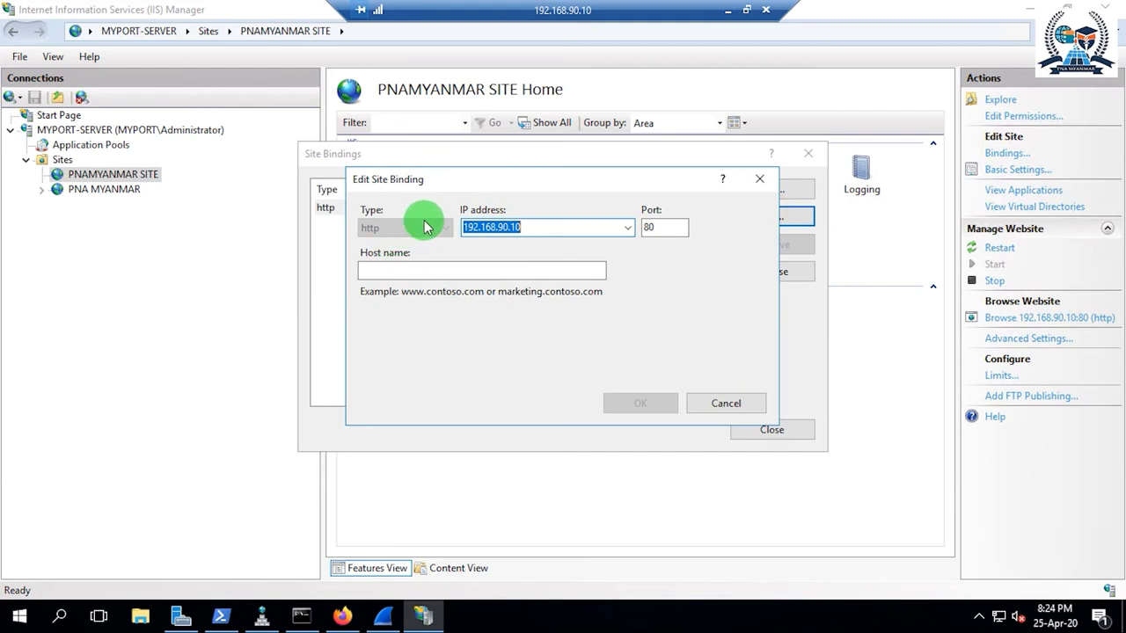
{"action": "left_click", "coordinate": [730, 404]}
{"action": "left_click", "coordinate": [761, 431]}
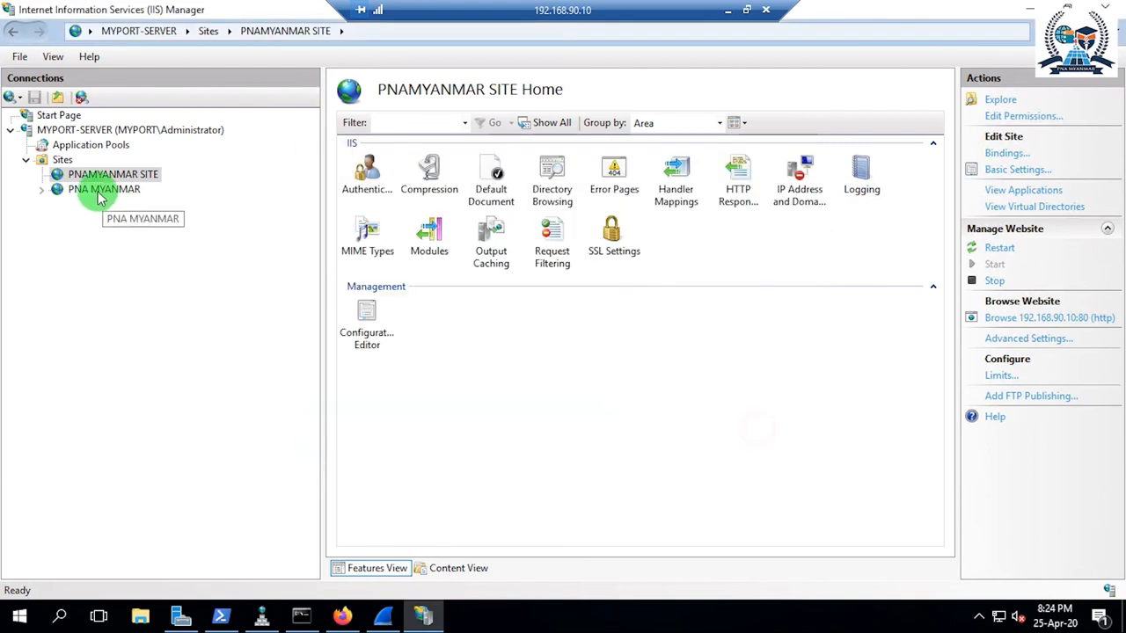
Start adding a website under Sites, with an https binding on IP address 192.168.90.10 and port 443
{"action": "right_click", "coordinate": [104, 173]}
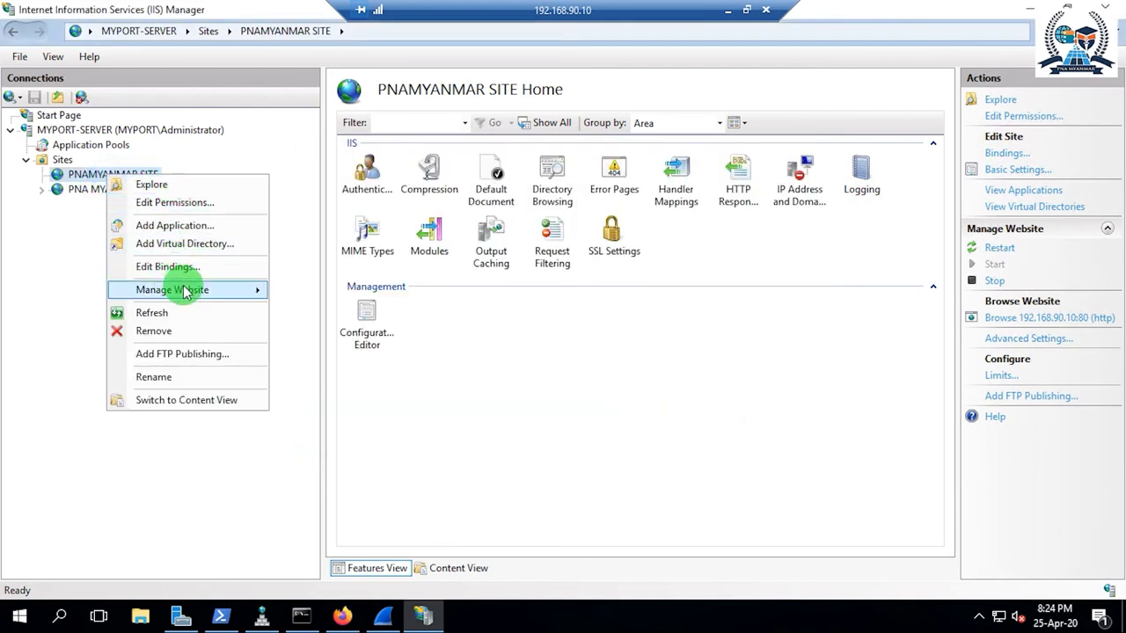
{"action": "left_click", "coordinate": [58, 160]}
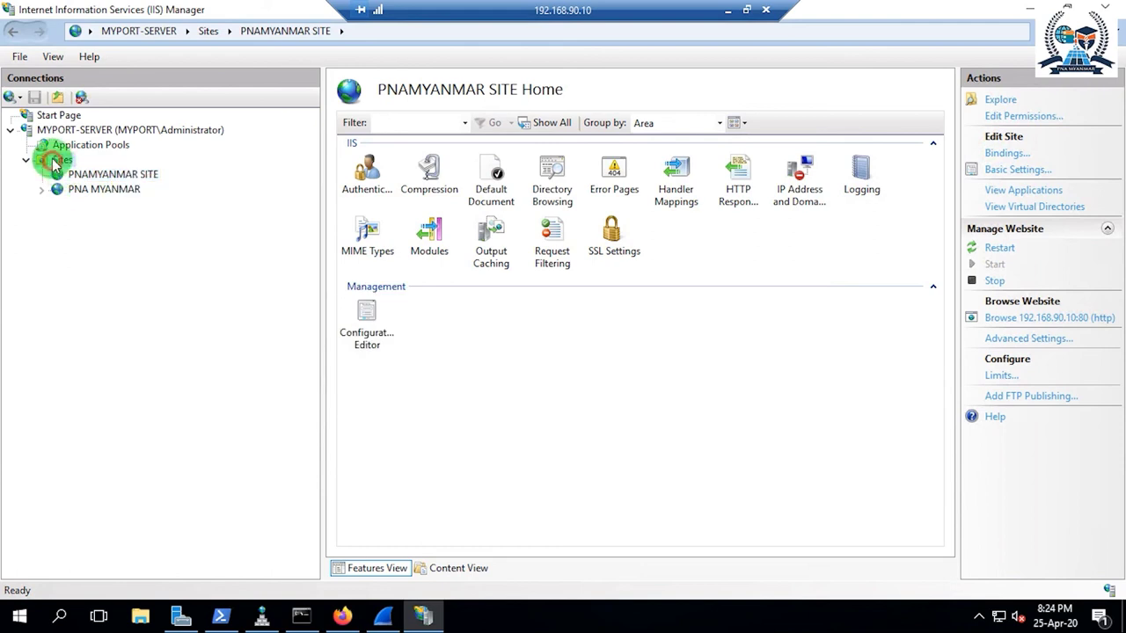
{"action": "right_click", "coordinate": [71, 161]}
{"action": "left_click", "coordinate": [113, 174]}
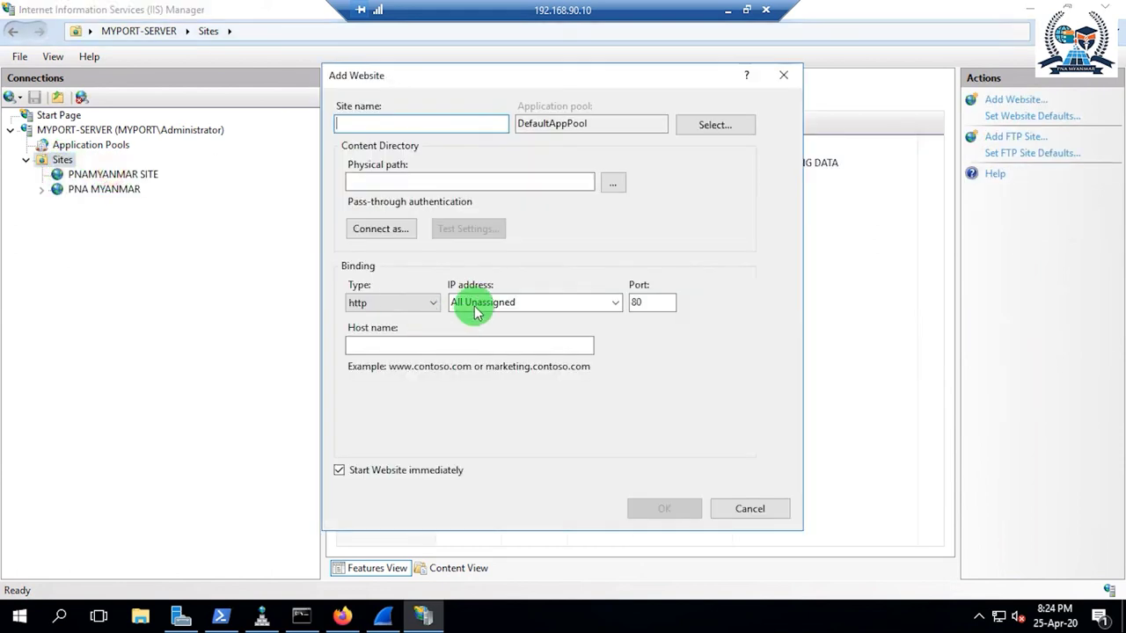
{"action": "left_click", "coordinate": [430, 300]}
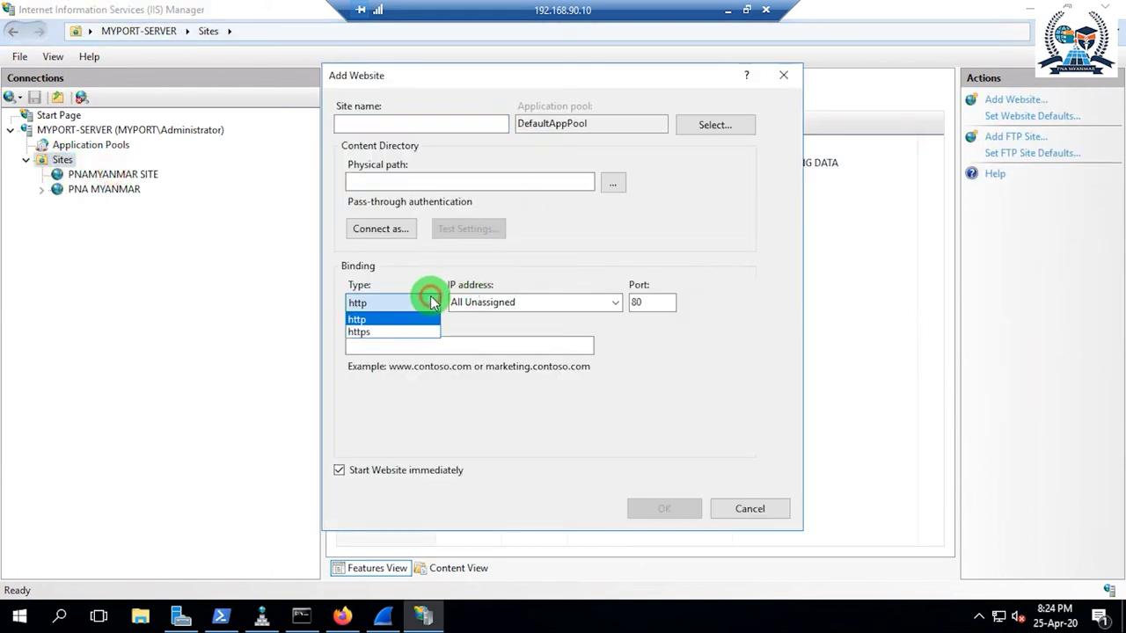
{"action": "left_click", "coordinate": [368, 338]}
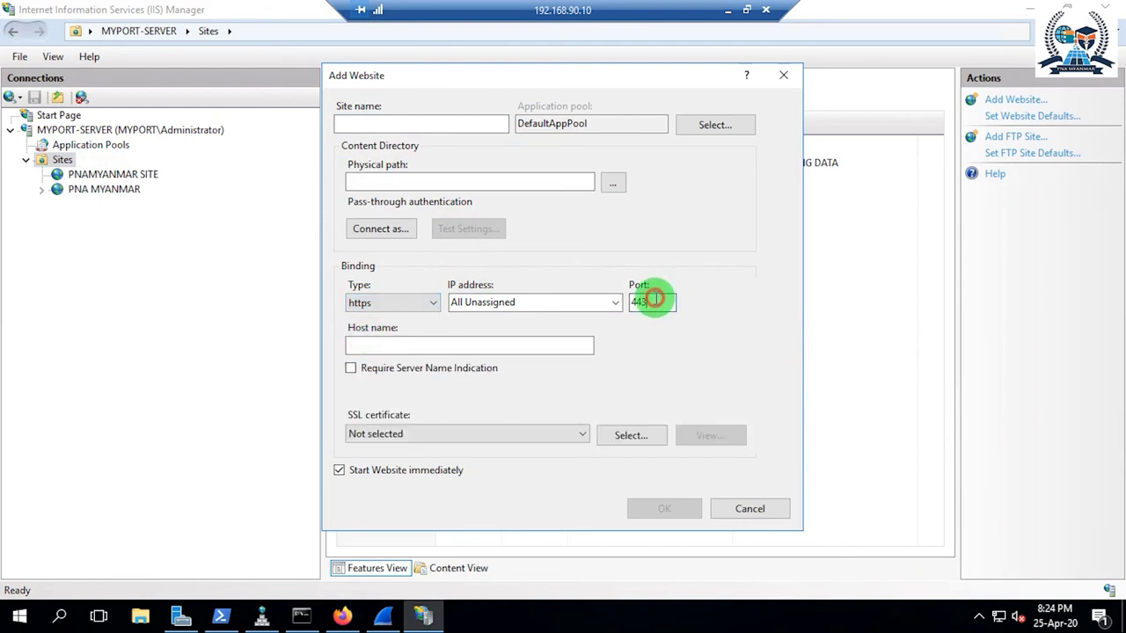
{"action": "left_click", "coordinate": [502, 304]}
{"action": "left_click", "coordinate": [616, 303]}
{"action": "left_click", "coordinate": [512, 332]}
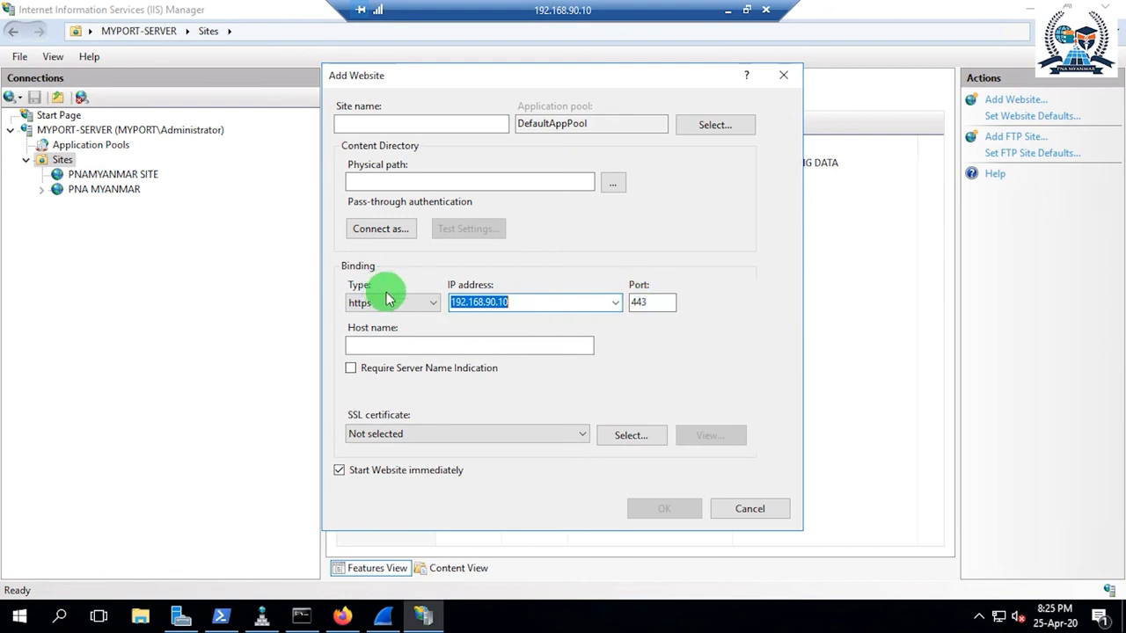
Inspect the Microsoft IIS Administration Server Certificate chosen as the SSL certificate, and cancel the new website
{"action": "left_click", "coordinate": [395, 433]}
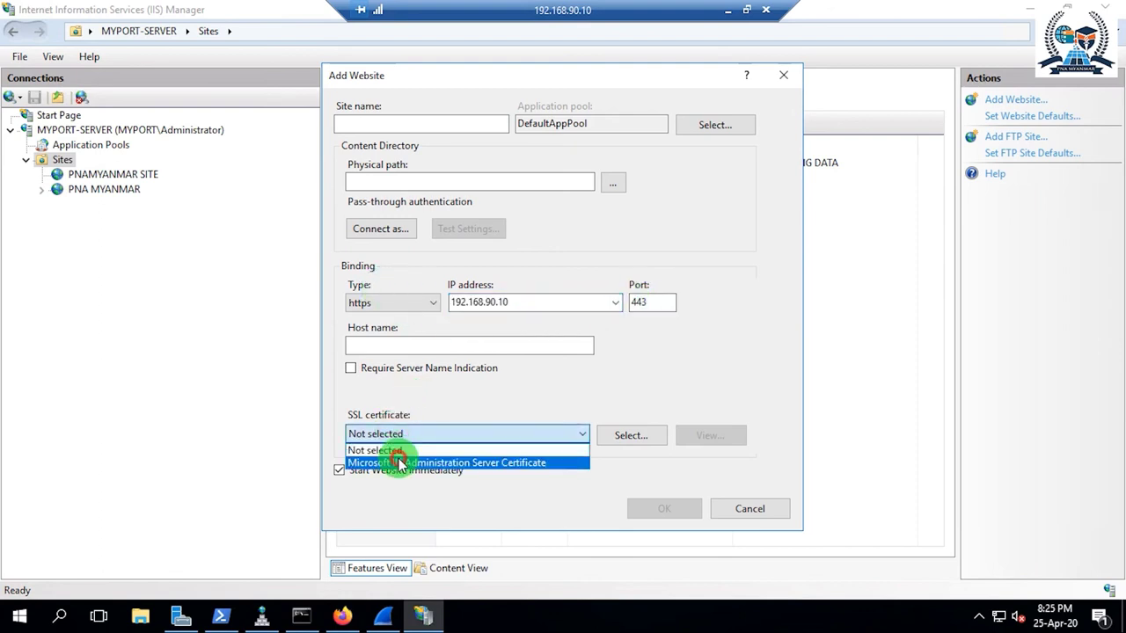
{"action": "left_click", "coordinate": [401, 463]}
{"action": "left_click", "coordinate": [714, 437]}
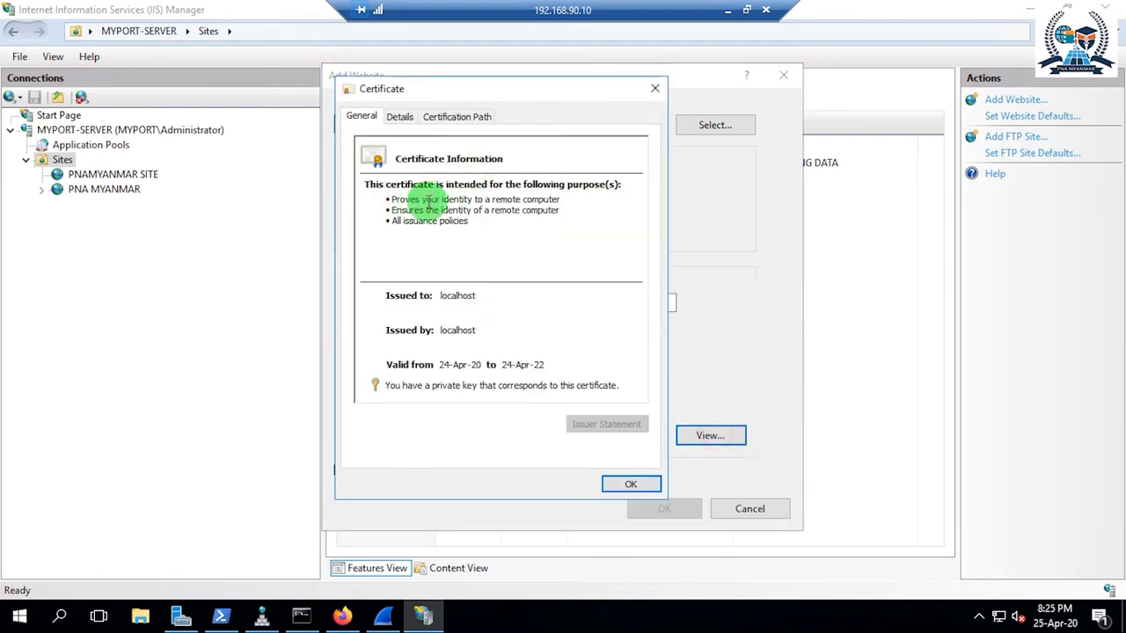
{"action": "left_click", "coordinate": [660, 88]}
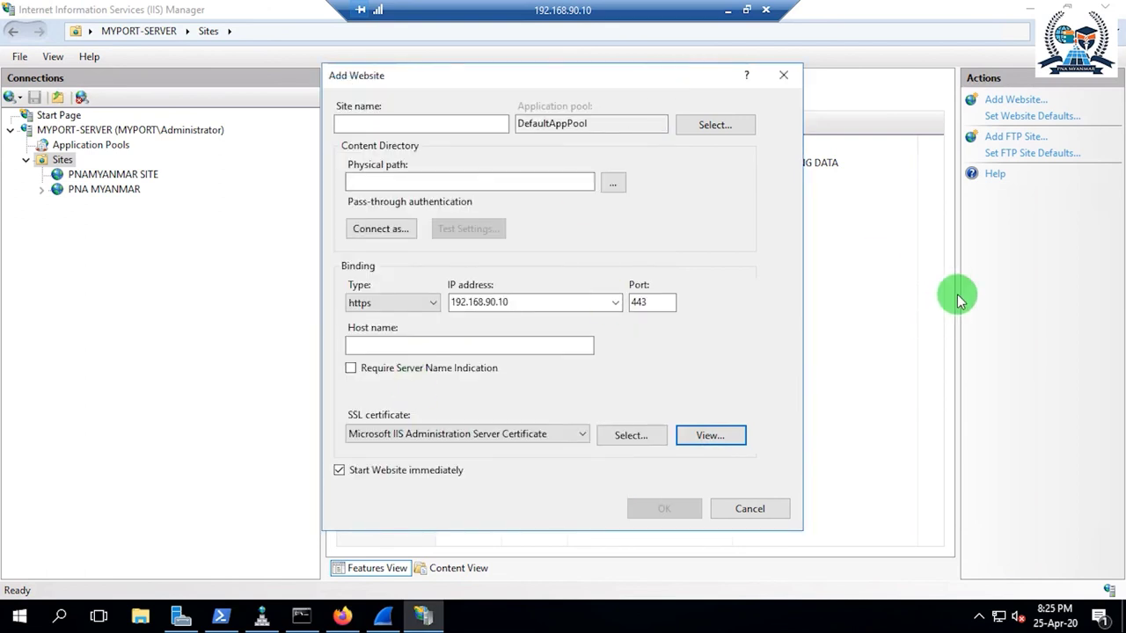
{"action": "left_click", "coordinate": [414, 182]}
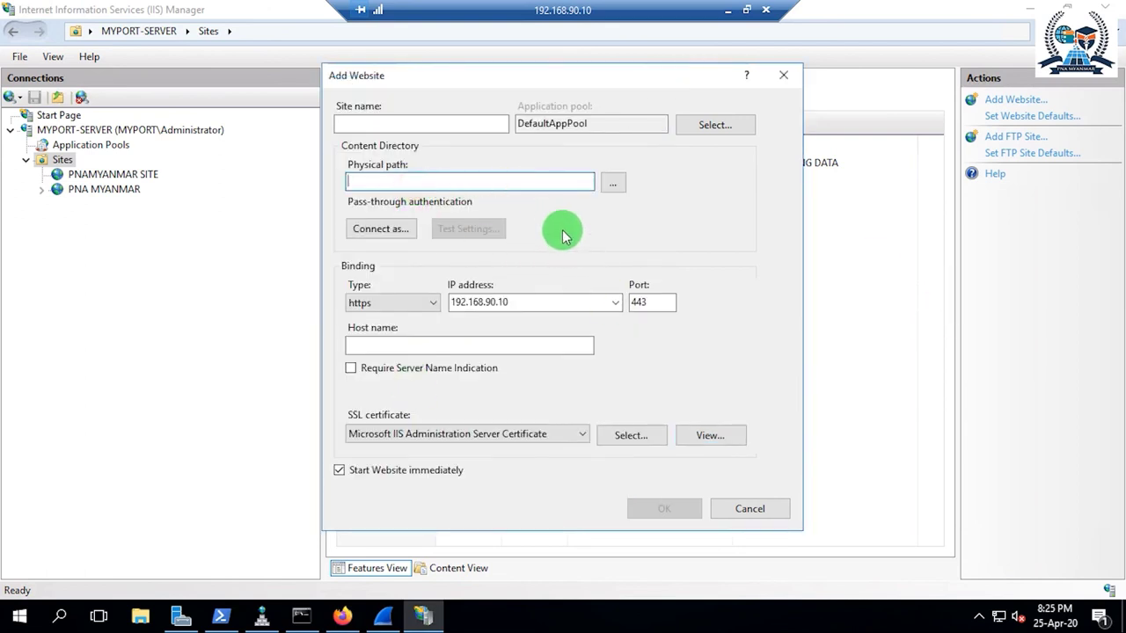
{"action": "left_click", "coordinate": [753, 514]}
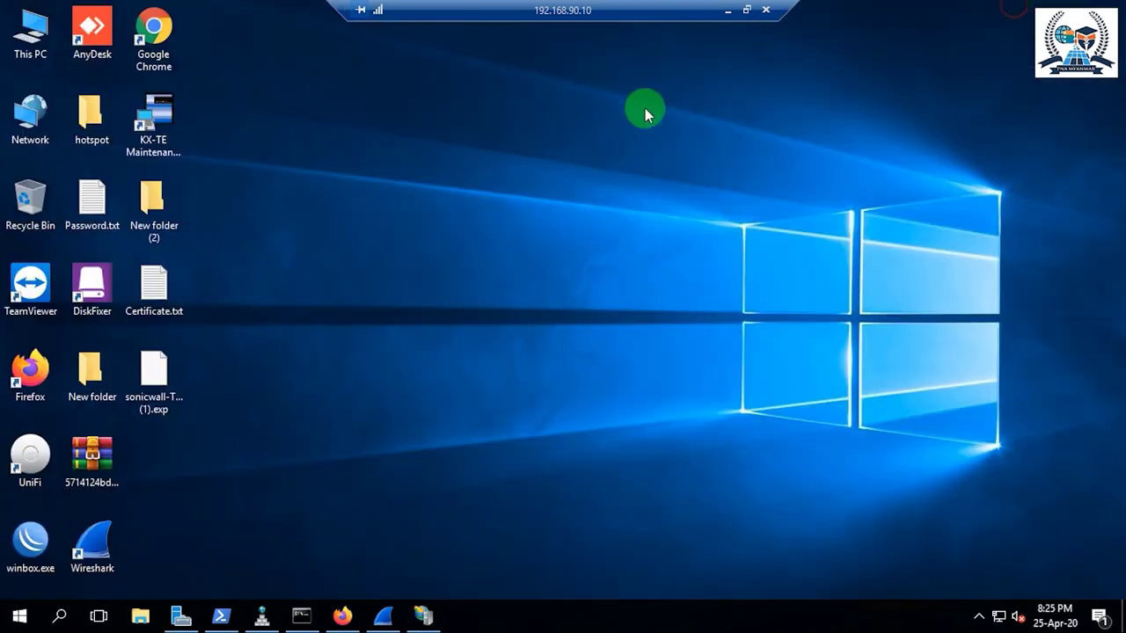
{"action": "right_click", "coordinate": [626, 104]}
{"action": "left_click", "coordinate": [664, 151]}
{"action": "right_click", "coordinate": [308, 176]}
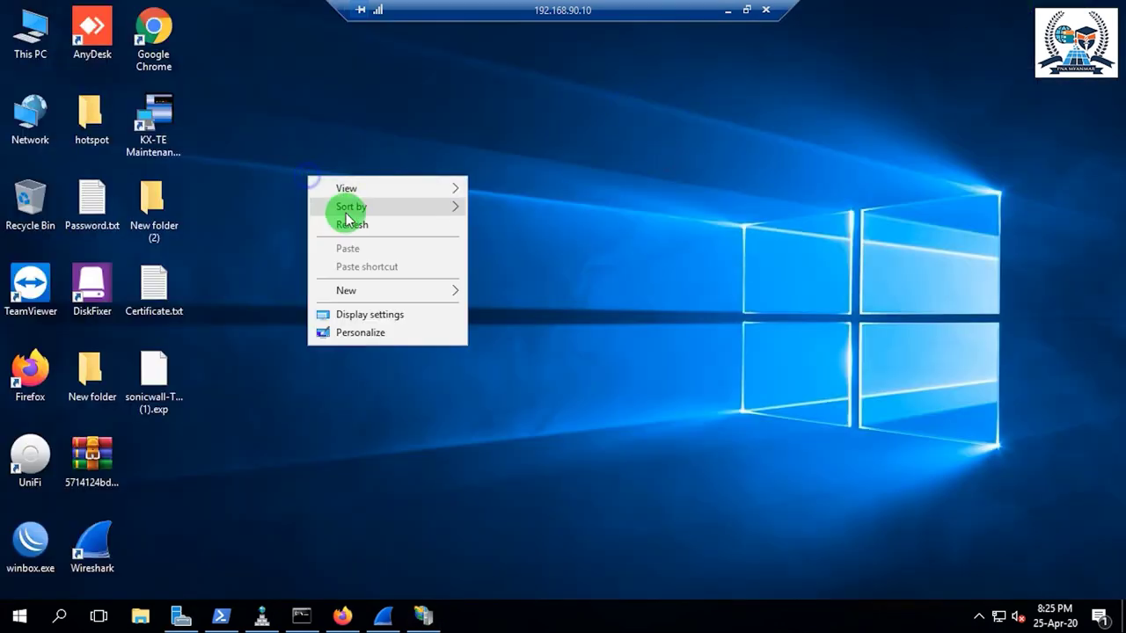
{"action": "left_click", "coordinate": [349, 221]}
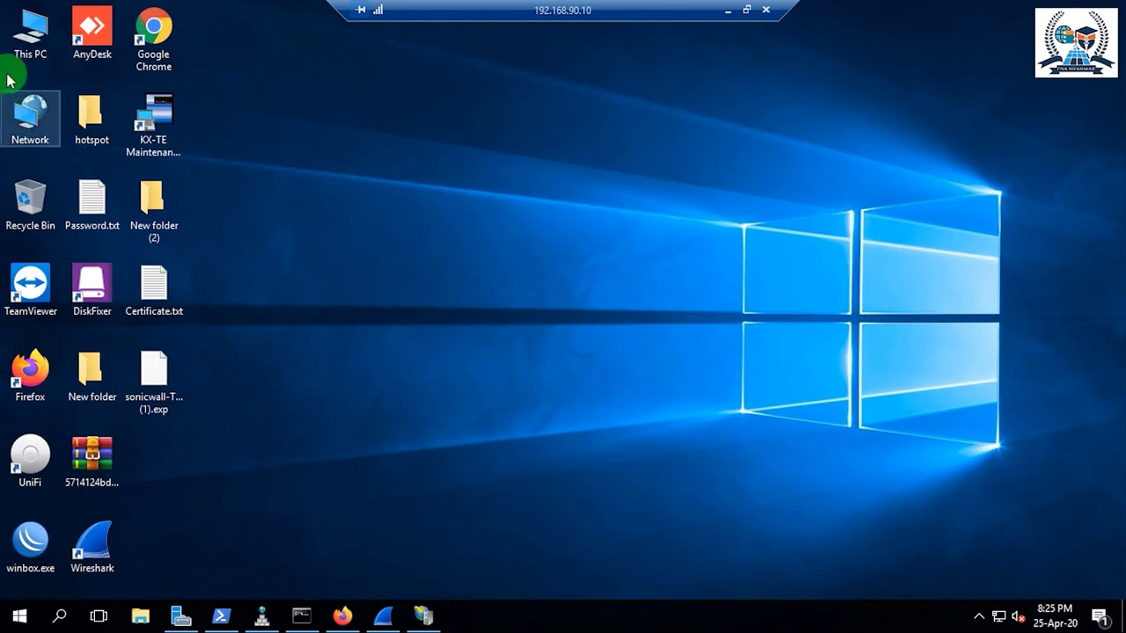
{"action": "right_click", "coordinate": [333, 168]}
{"action": "left_click", "coordinate": [372, 216]}
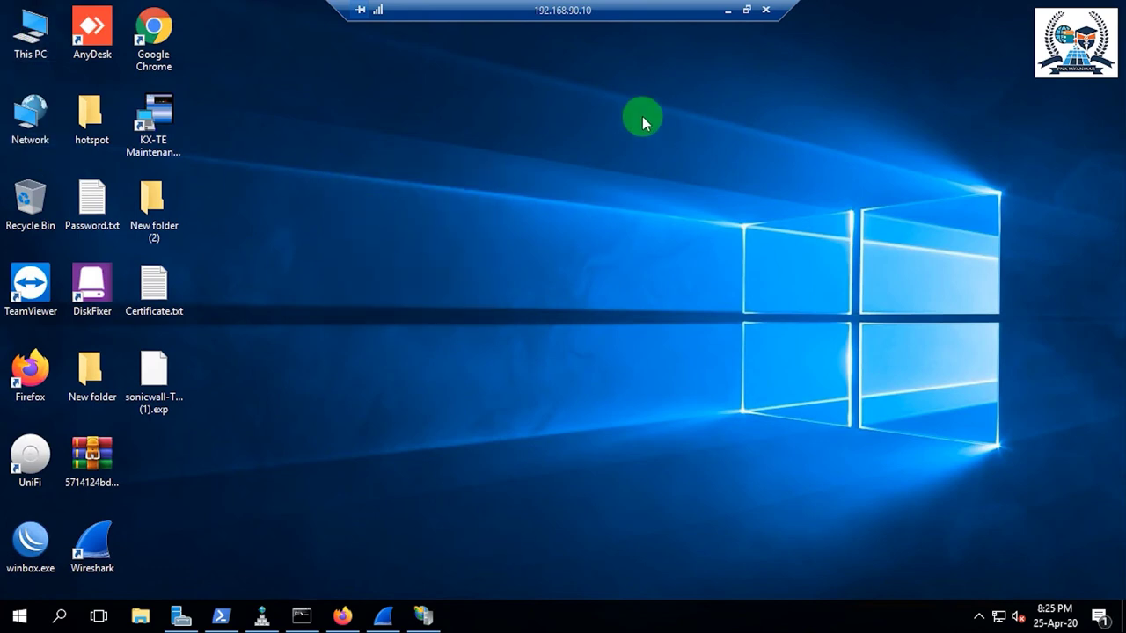
Minimize the remote desktop session and start nslookup in a Command Prompt on the local computer
{"action": "left_click", "coordinate": [726, 10]}
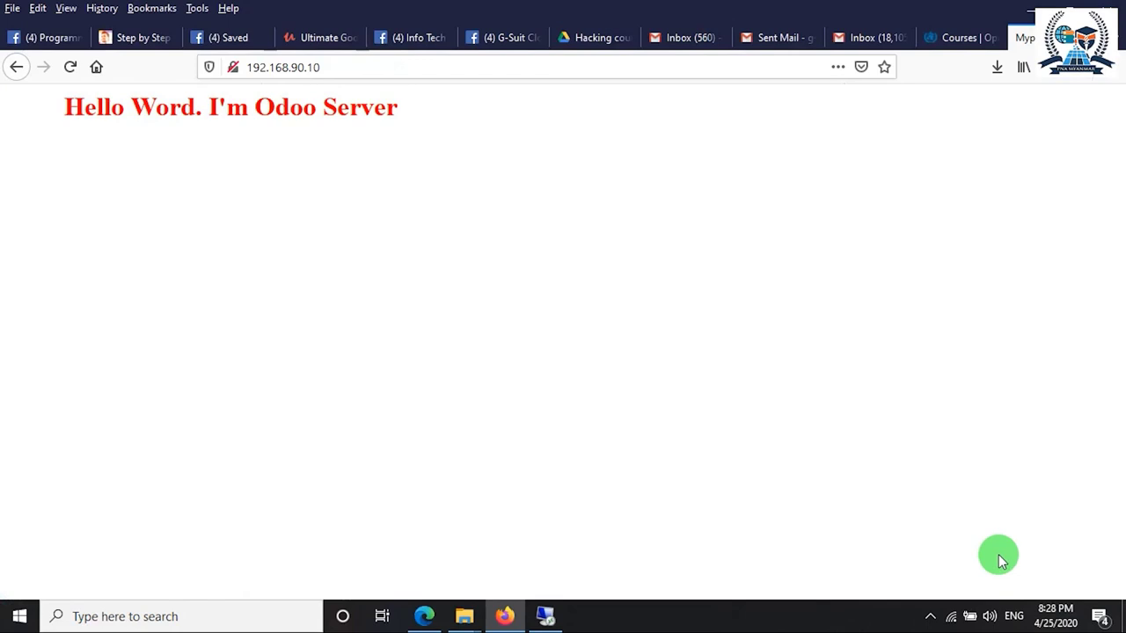
{"action": "left_click", "coordinate": [952, 616]}
{"action": "left_click", "coordinate": [596, 400]}
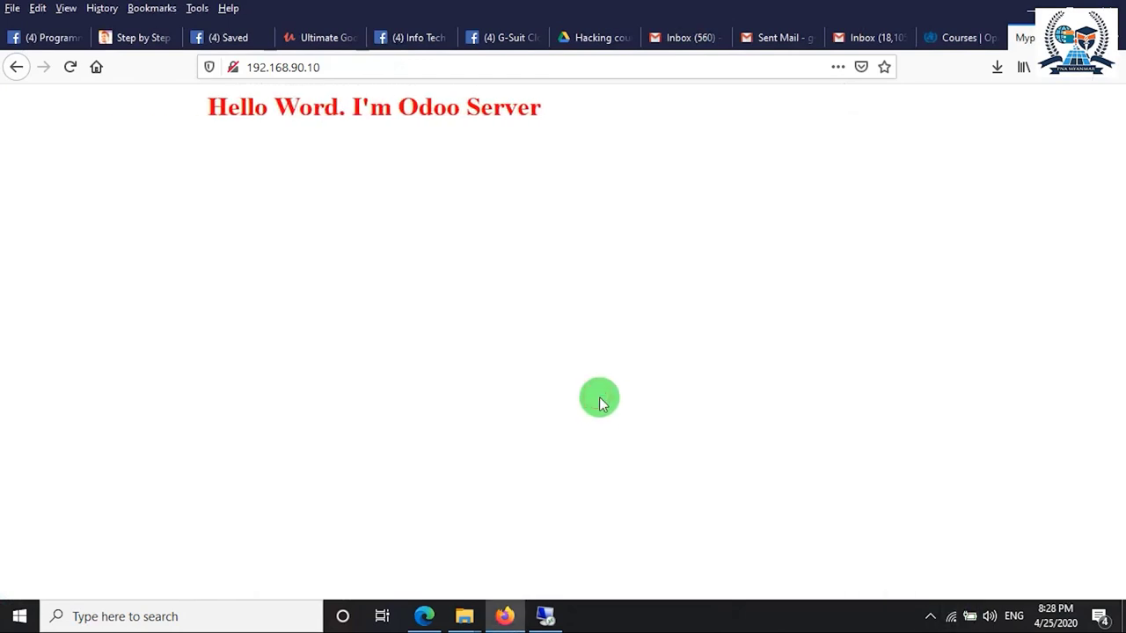
{"action": "key", "text": "super+r"}
{"action": "type", "text": "cmd"}
{"action": "key", "text": "Return"}
{"action": "type", "text": "n"}
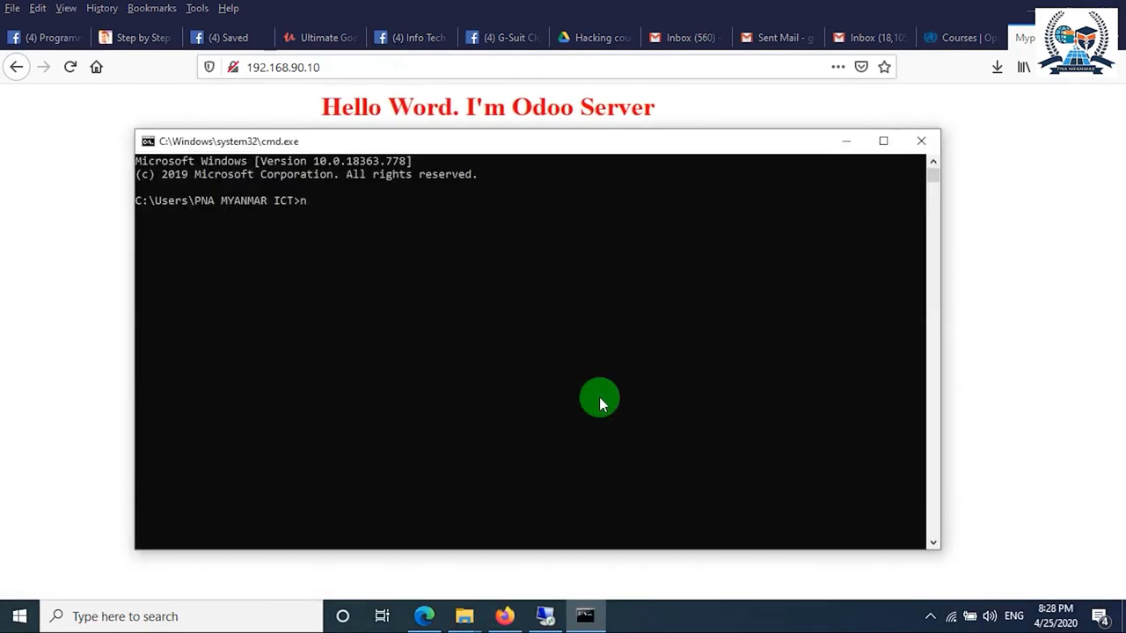
{"action": "type", "text": "slookup"}
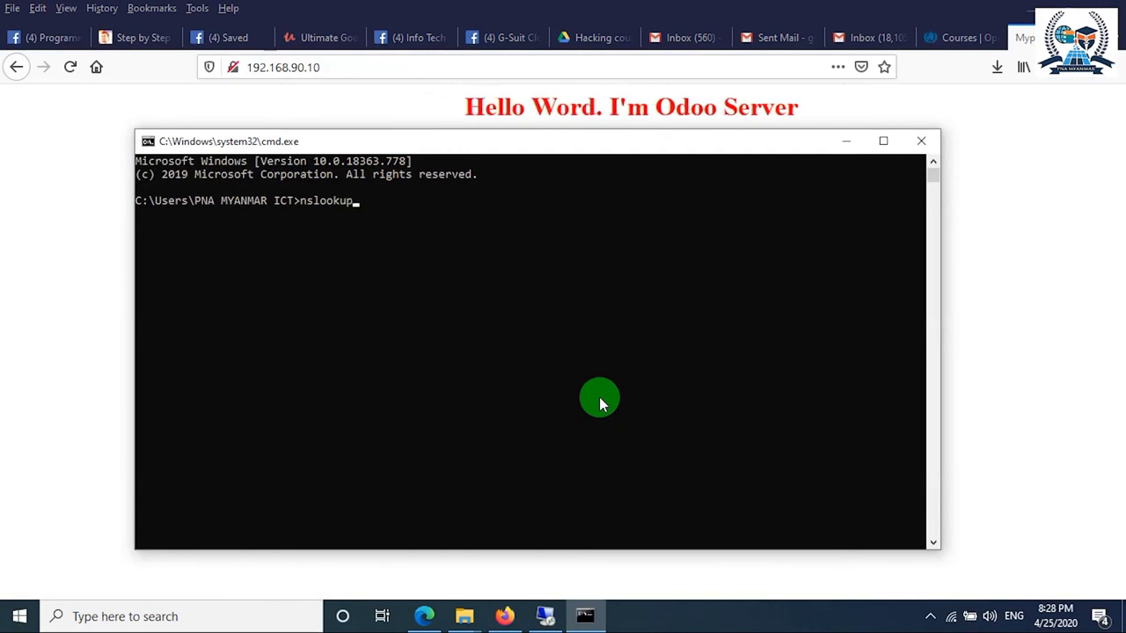
{"action": "key", "text": "Return"}
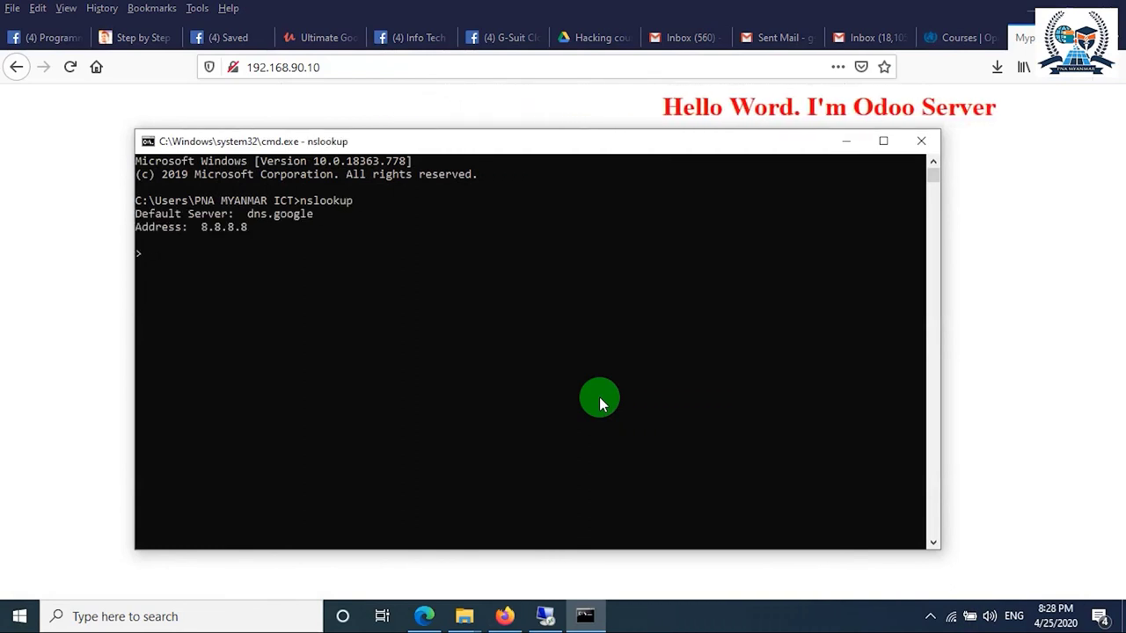
Query nslookup for 192.168.90.10 and google.com
{"action": "type", "text": "192.168.90.10"}
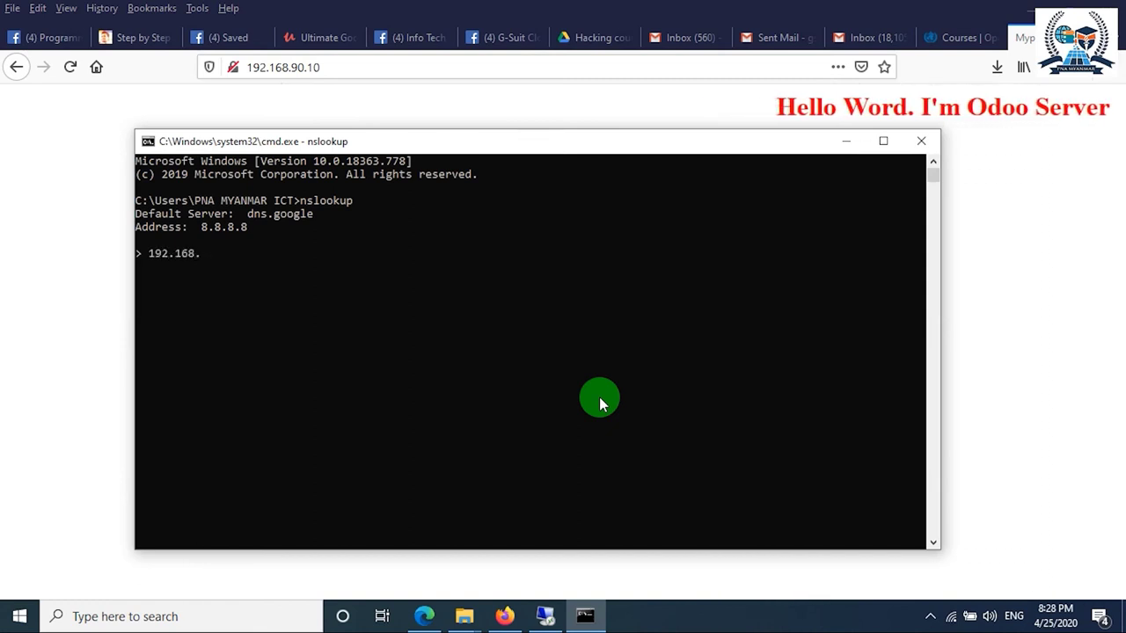
{"action": "key", "text": "Return"}
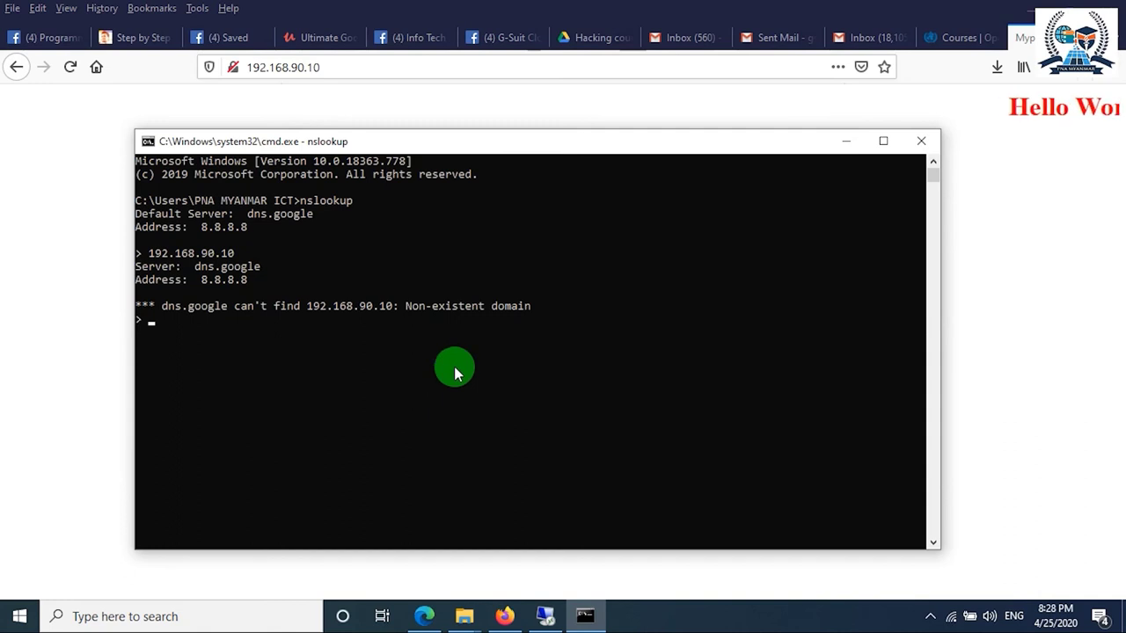
{"action": "left_click", "coordinate": [489, 387]}
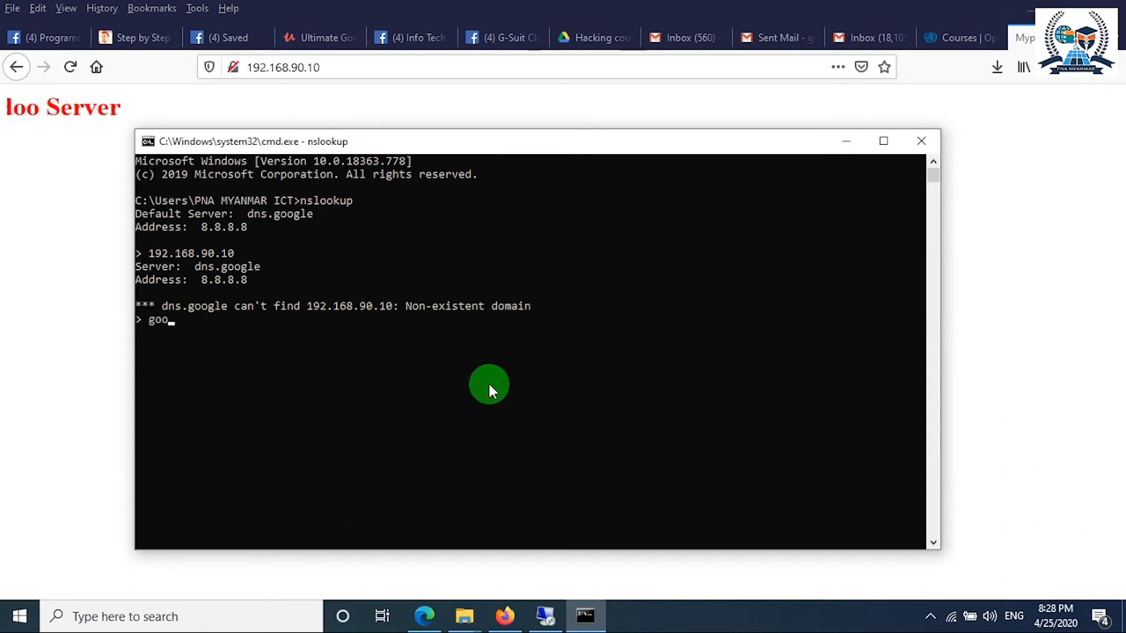
{"action": "type", "text": "google.com"}
{"action": "key", "text": "Return"}
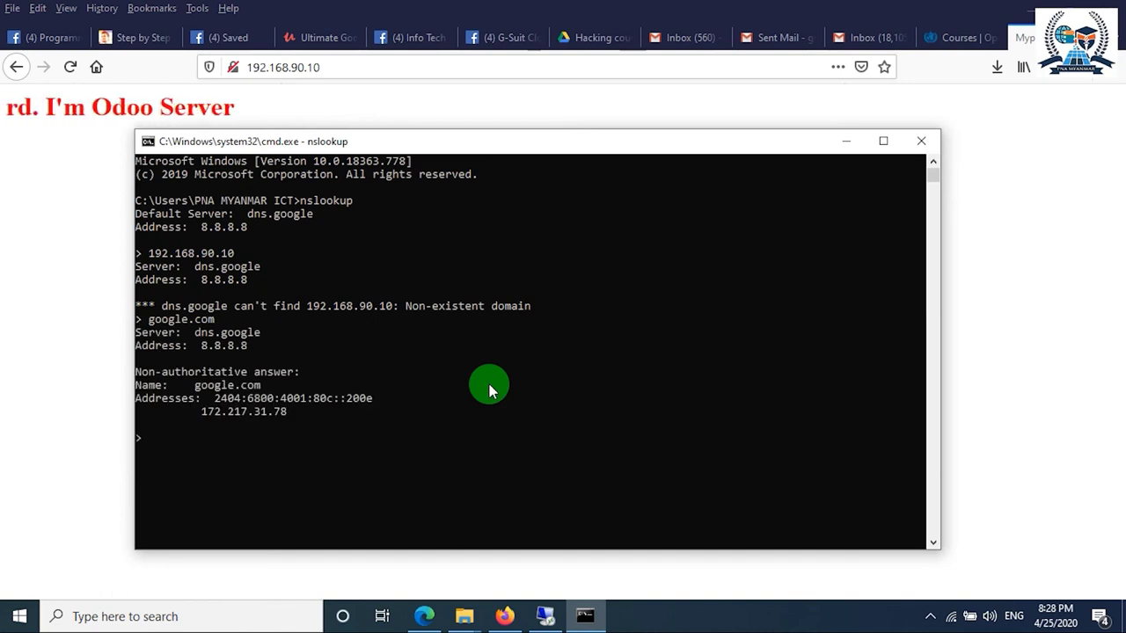
{"action": "scroll", "coordinate": [489, 388], "scroll_direction": "down", "scroll_amount": 2}
Query nslookup for facebook.com
{"action": "left_click", "coordinate": [427, 359]}
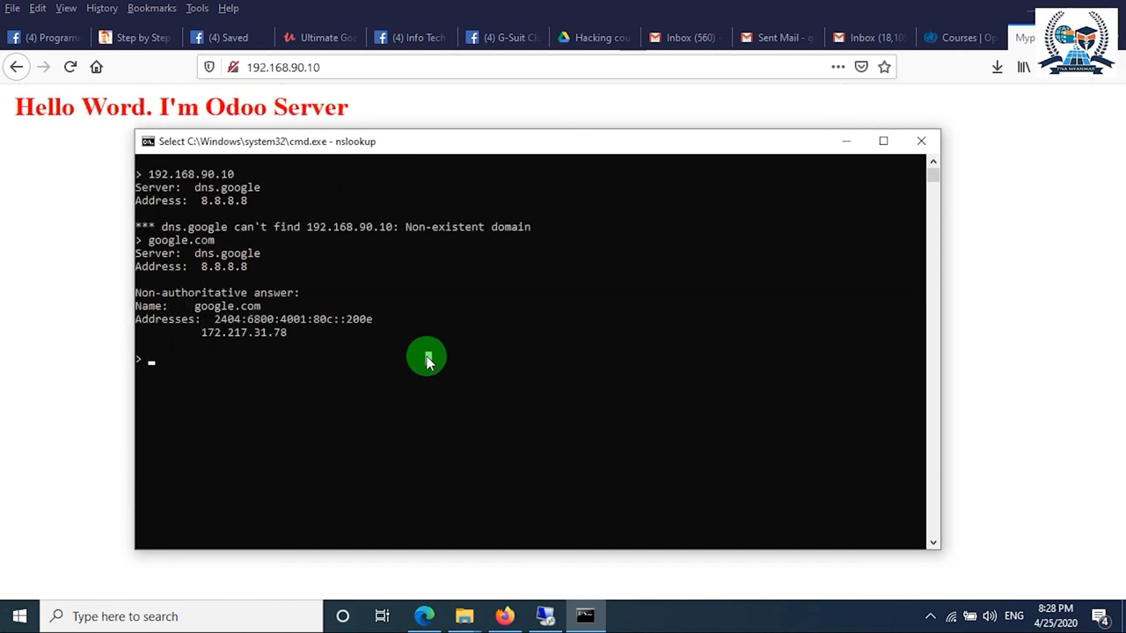
{"action": "type", "text": "facebo"}
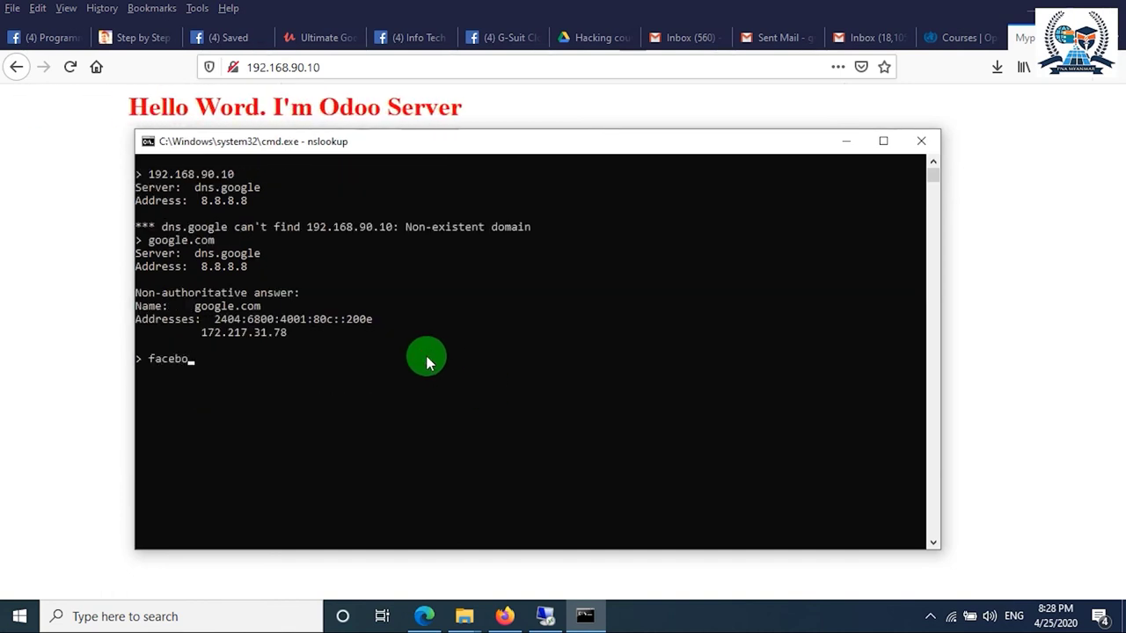
{"action": "type", "text": "ok.com"}
{"action": "key", "text": "Return"}
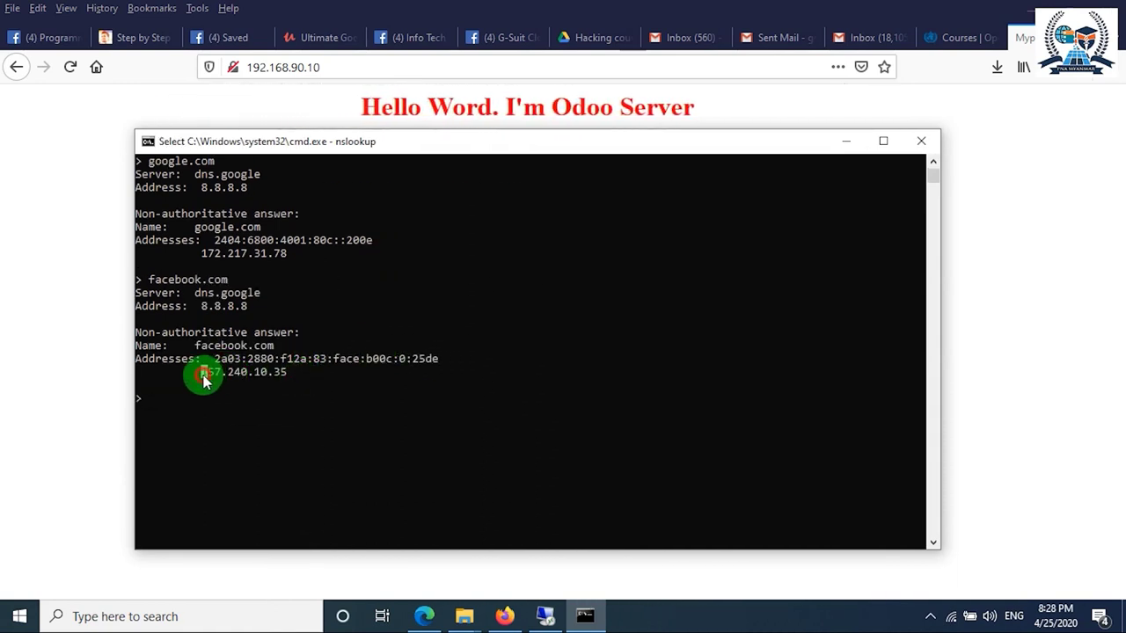
Copy facebook.com's IPv4 address 157.240.10.35 from the nslookup output and open it in Firefox
{"action": "left_click_drag", "start_coordinate": [201, 372], "coordinate": [285, 376]}
{"action": "key", "text": "ctrl+c"}
{"action": "right_click", "coordinate": [285, 376]}
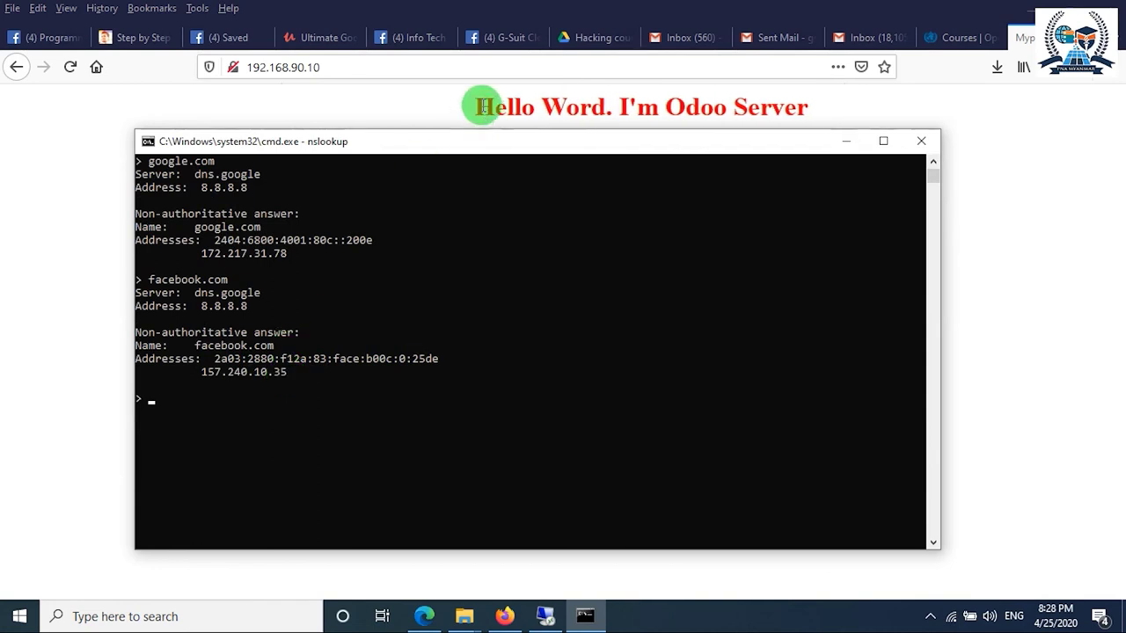
{"action": "left_click", "coordinate": [421, 64]}
{"action": "key", "text": "ctrl+v"}
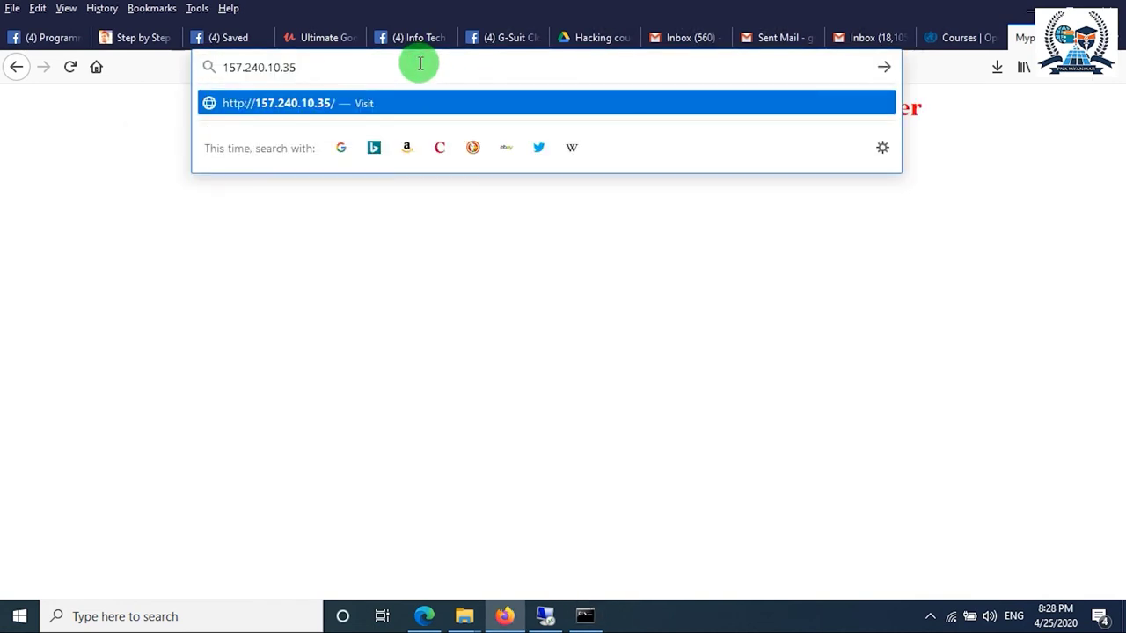
{"action": "key", "text": "Return"}
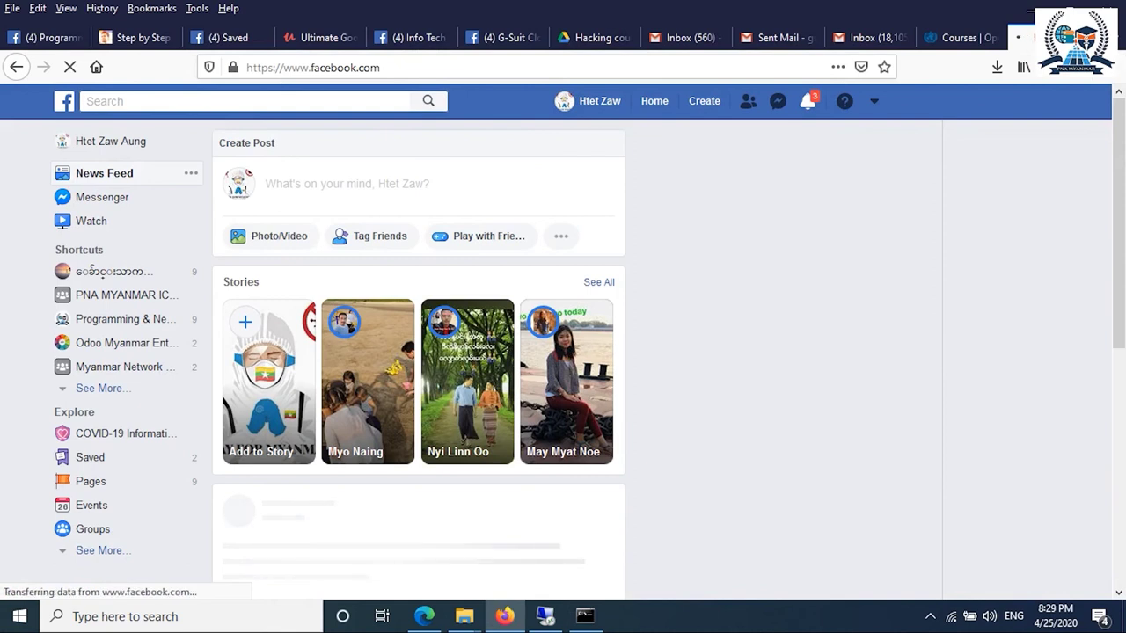
Replace the Facebook page with a blank browser tab, and query google.com again in nslookup
{"action": "key", "text": "ctrl+w"}
{"action": "key", "text": "ctrl+t"}
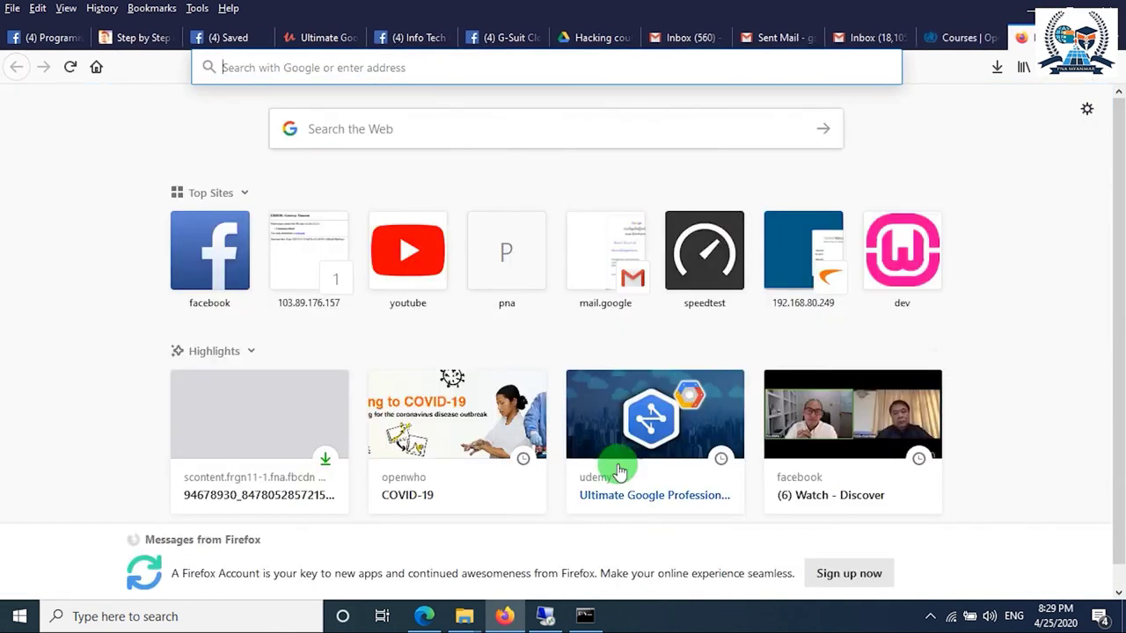
{"action": "left_click", "coordinate": [585, 616]}
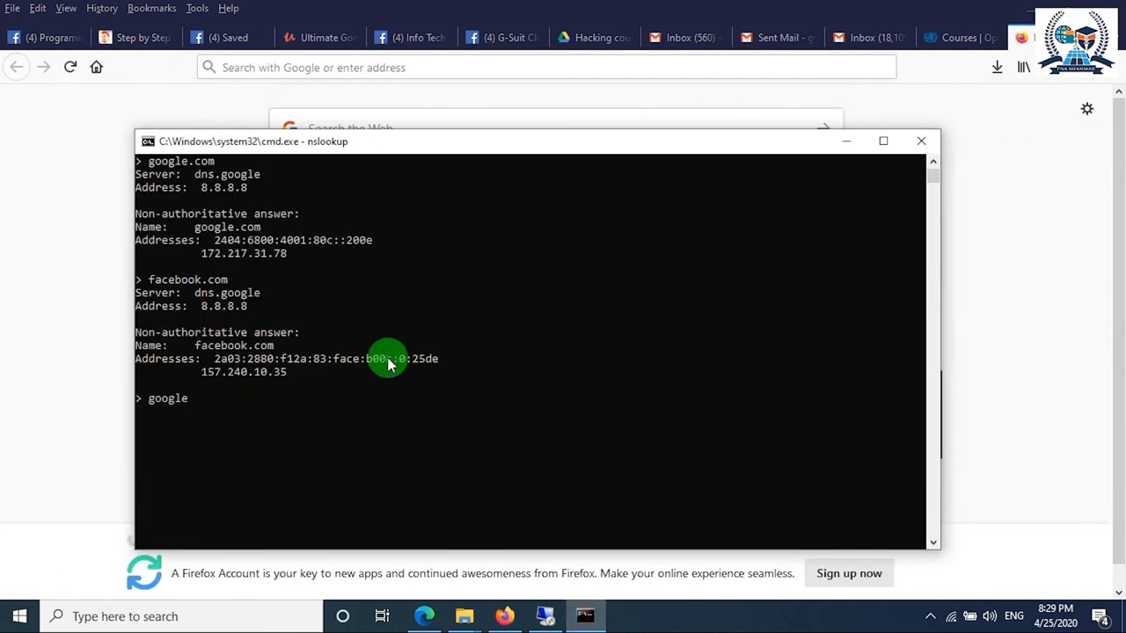
{"action": "key", "text": "Return"}
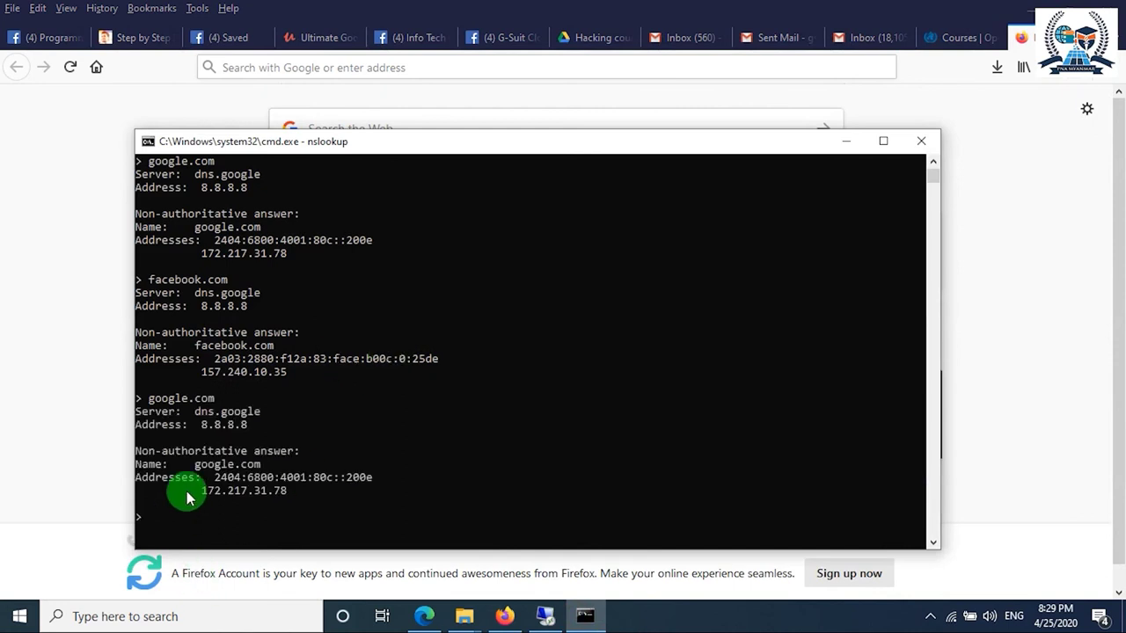
Open google.com's IPv4 address 172.217.31.78 from the nslookup output in the blank Firefox tab, and return to the Command Prompt
{"action": "left_click_drag", "start_coordinate": [195, 491], "coordinate": [270, 498]}
{"action": "key", "text": "ctrl+c"}
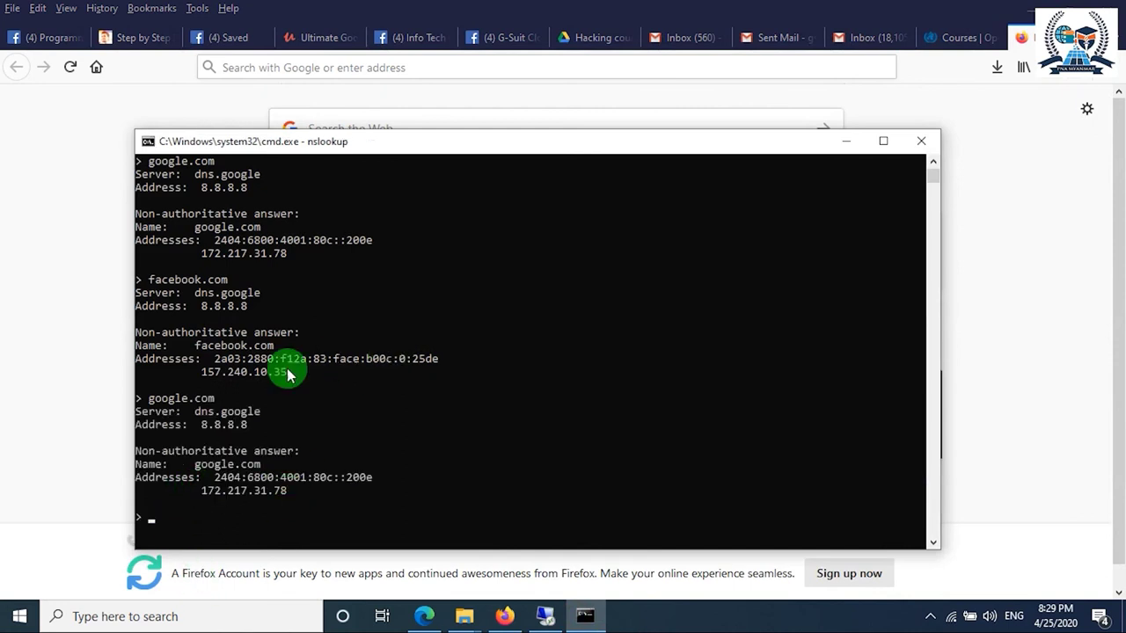
{"action": "left_click", "coordinate": [329, 70]}
{"action": "key", "text": "ctrl+v"}
{"action": "key", "text": "Return"}
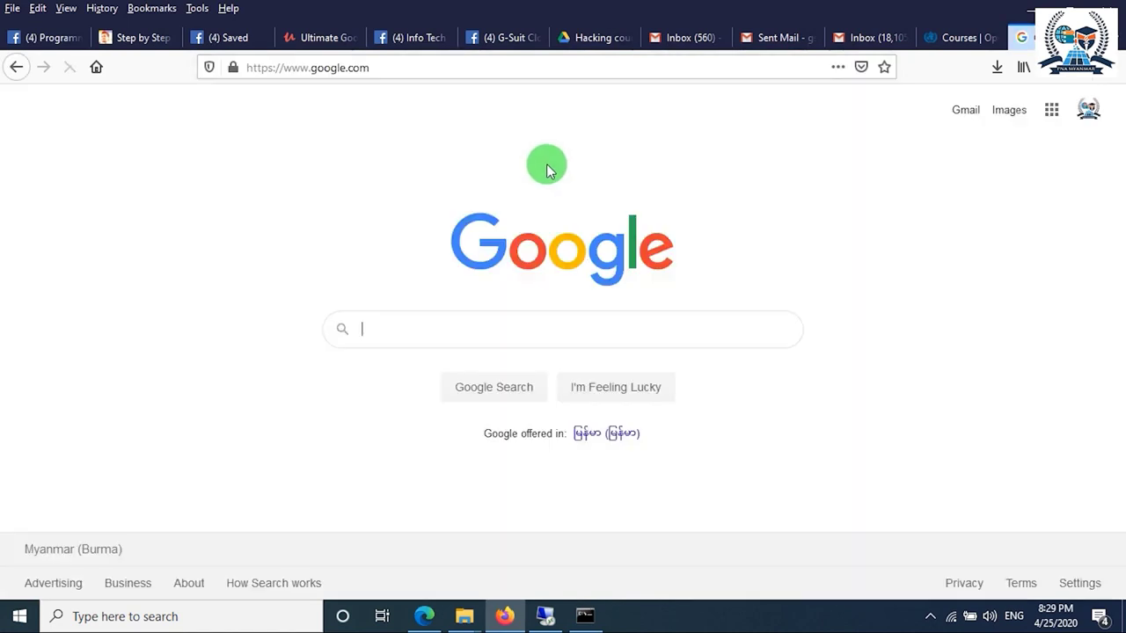
{"action": "left_click", "coordinate": [586, 615]}
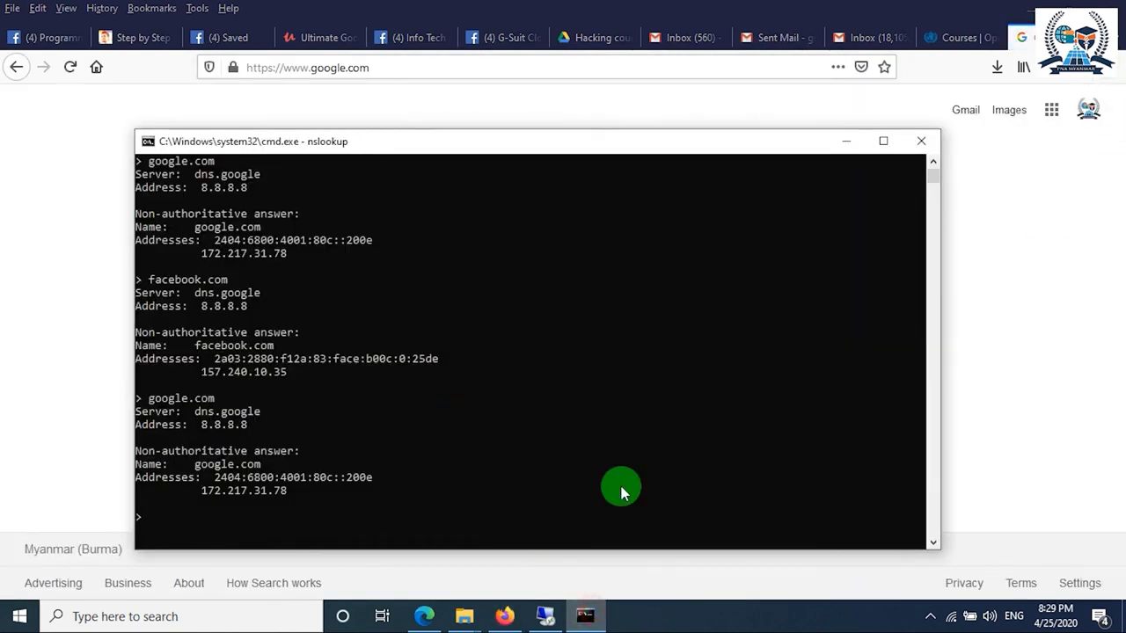
Switch to the 192.168.90.10 remote desktop session, open a new Command Prompt there and start nslookup
{"action": "left_click", "coordinate": [546, 615]}
{"action": "key", "text": "super+r"}
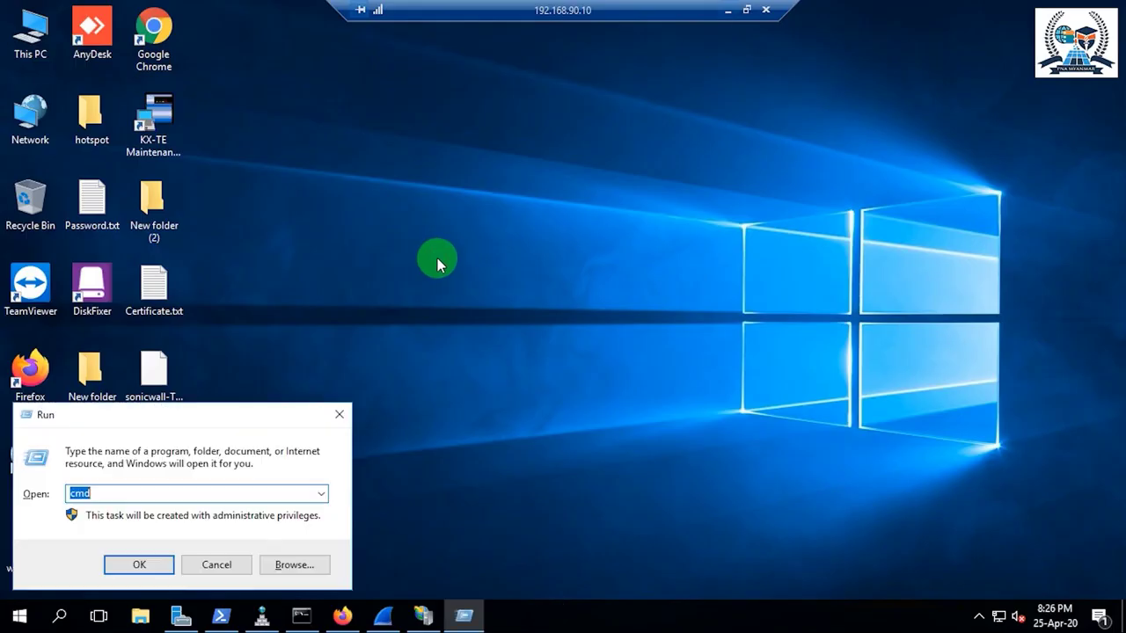
{"action": "key", "text": "Return"}
{"action": "type", "text": "nslook"}
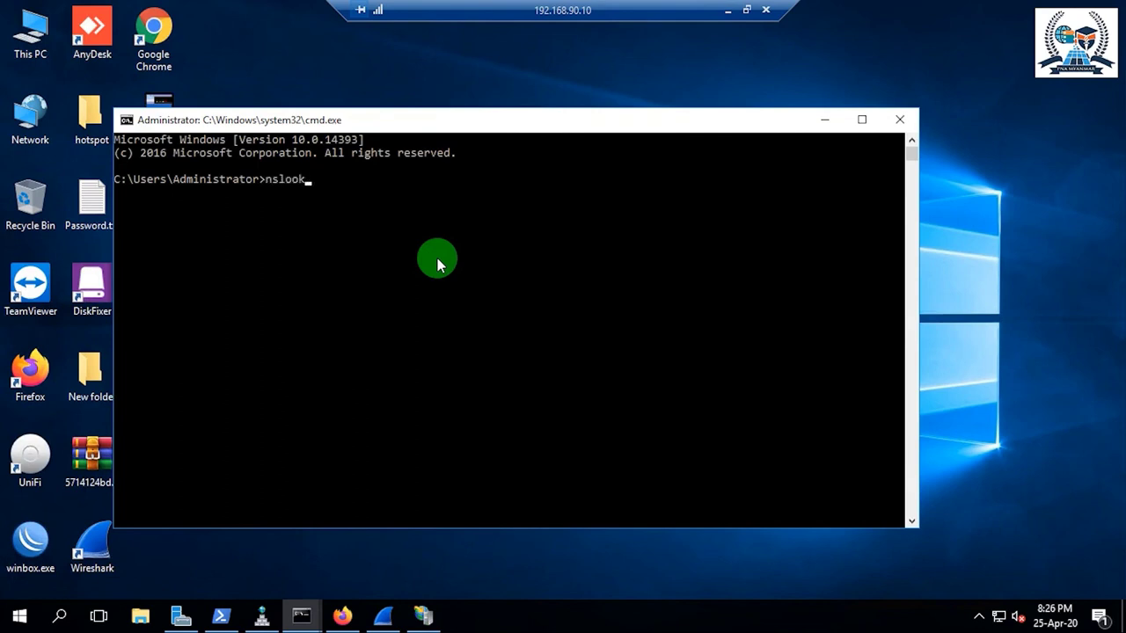
{"action": "type", "text": "up"}
{"action": "key", "text": "Return"}
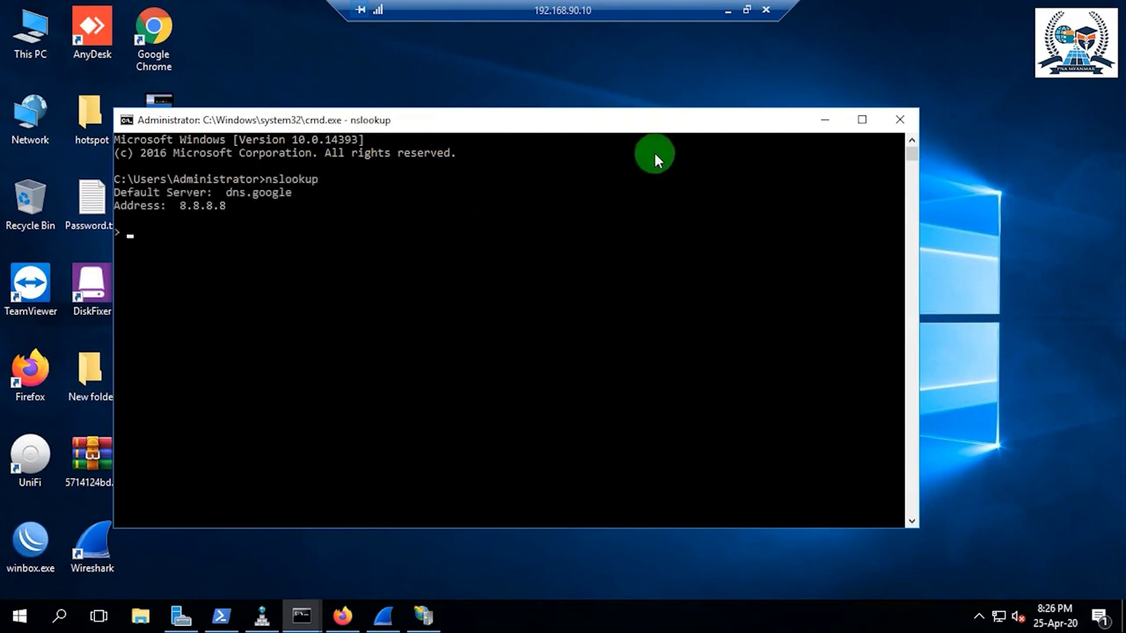
Minimize the Command Prompt, refresh the remote desktop, and select the NIC-TEAMING interface in Wireshark
{"action": "left_click", "coordinate": [826, 121]}
{"action": "right_click", "coordinate": [559, 120]}
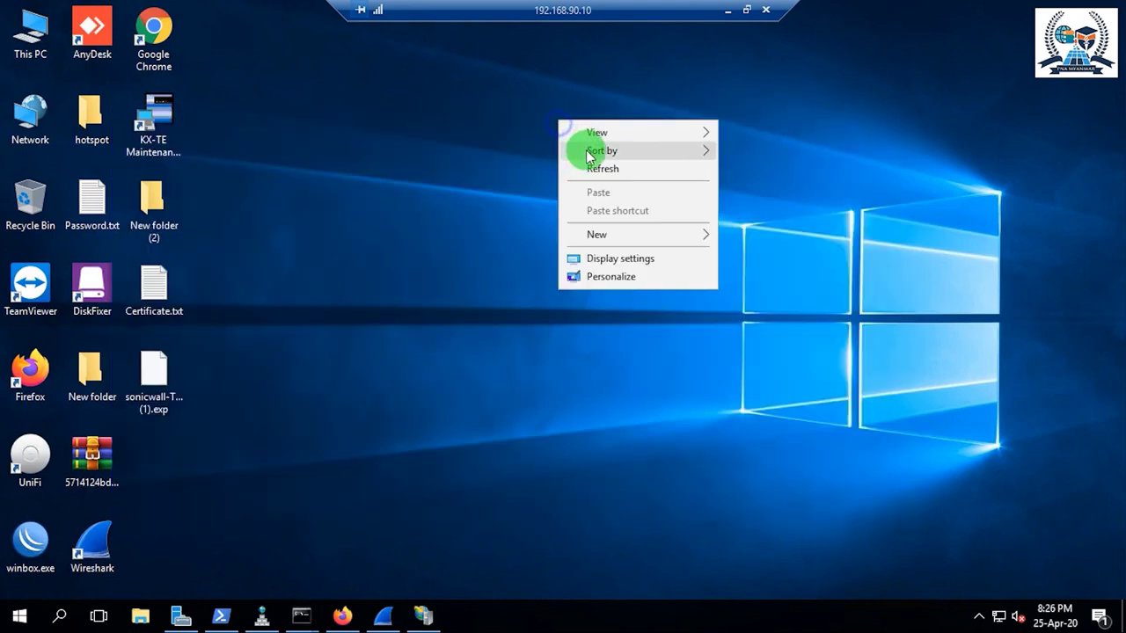
{"action": "left_click", "coordinate": [598, 166]}
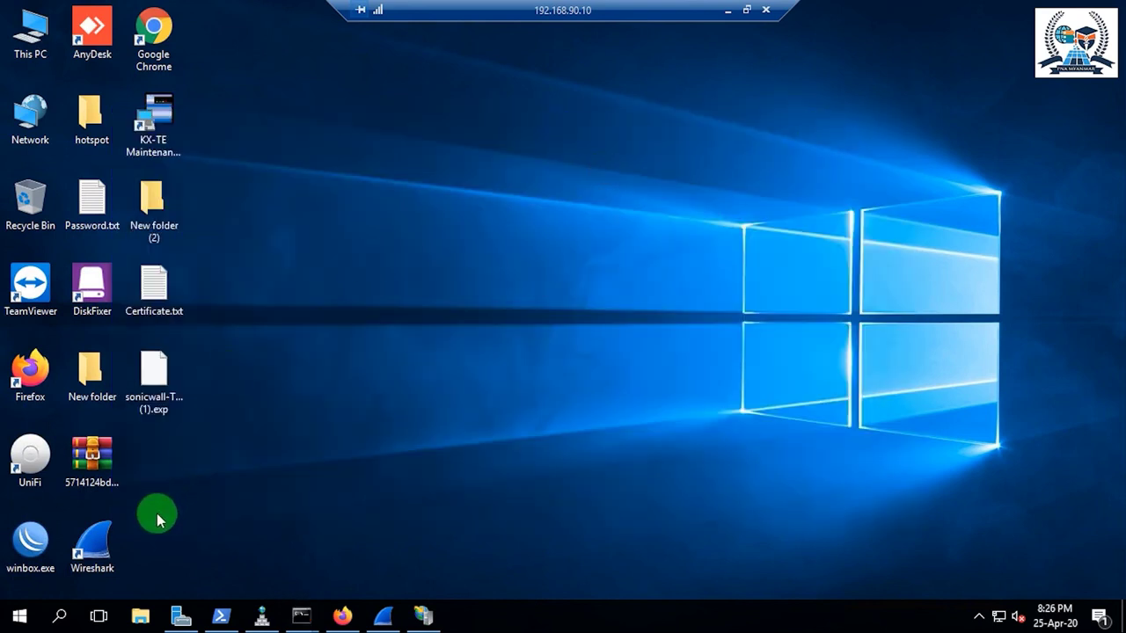
{"action": "left_click", "coordinate": [381, 615]}
{"action": "left_click_drag", "start_coordinate": [566, 97], "coordinate": [674, 74]}
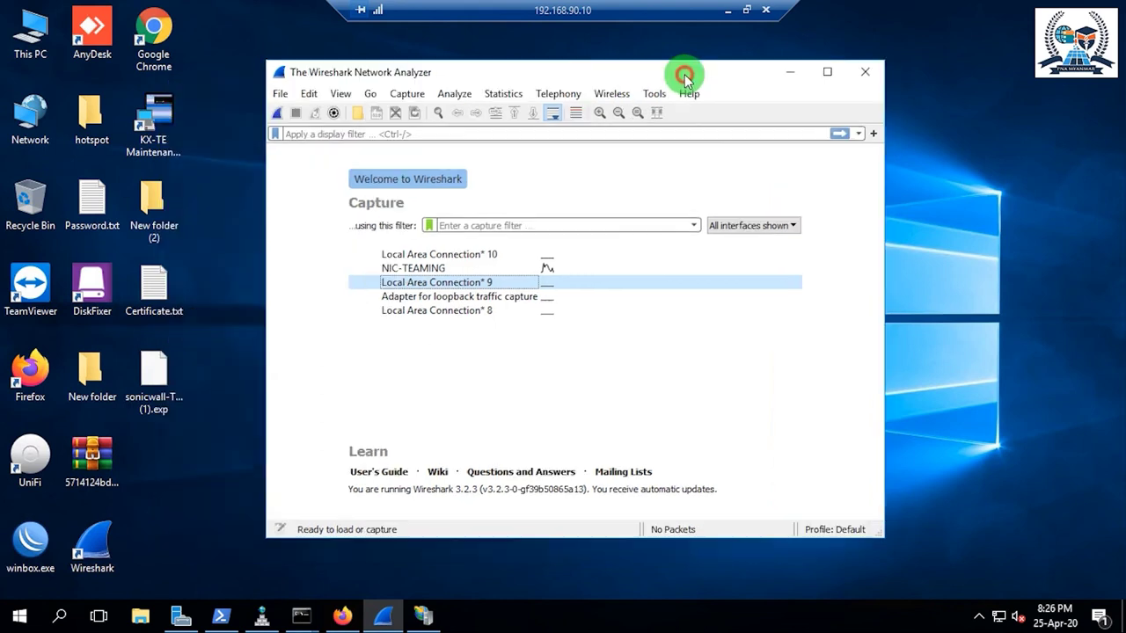
{"action": "left_click", "coordinate": [457, 270]}
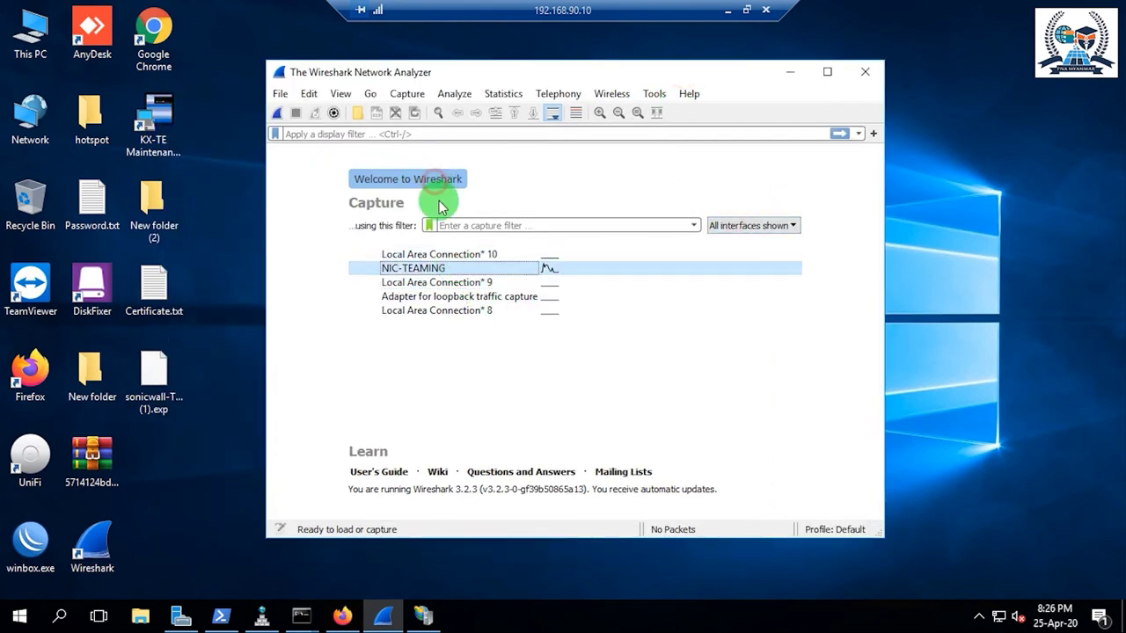
{"action": "left_click", "coordinate": [341, 95]}
{"action": "left_click", "coordinate": [338, 93]}
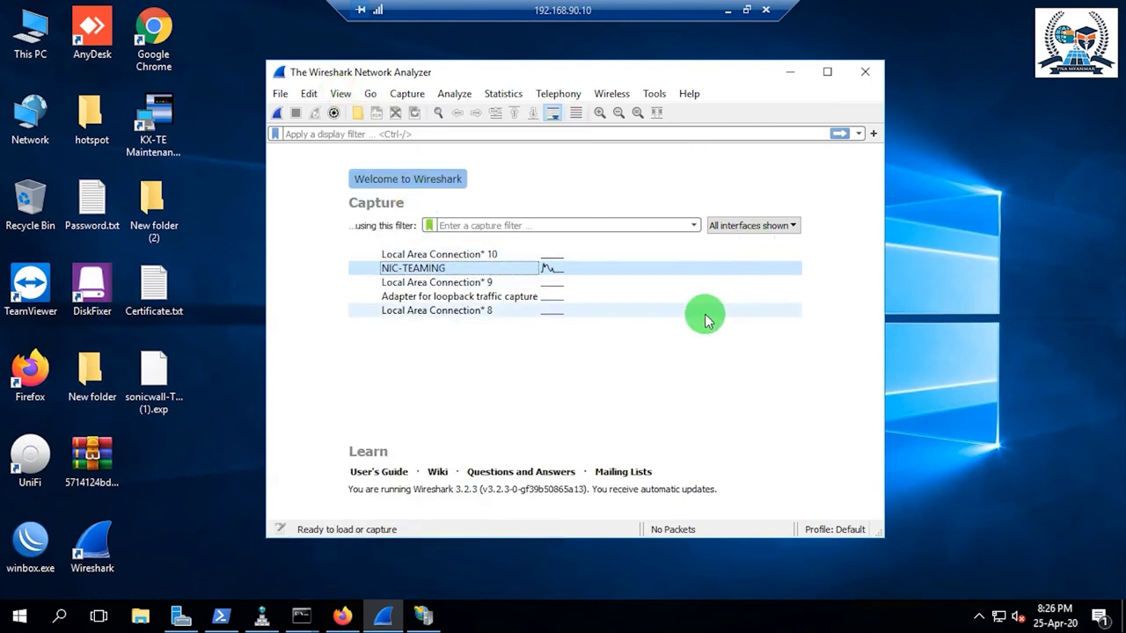
{"action": "left_click", "coordinate": [613, 95]}
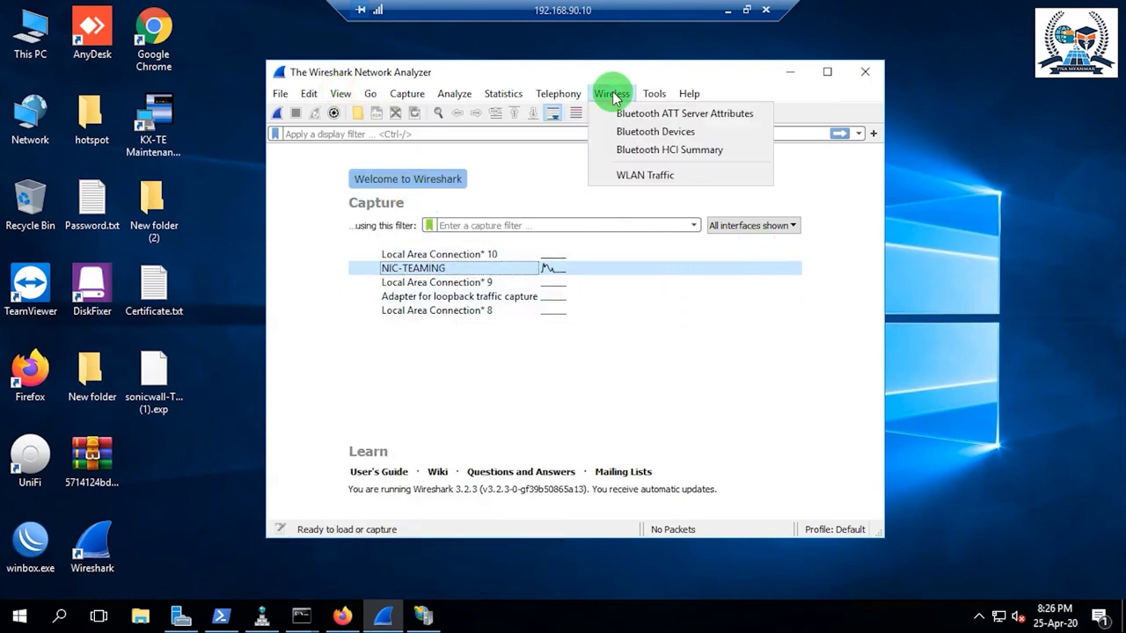
{"action": "left_click", "coordinate": [611, 93]}
{"action": "left_click", "coordinate": [282, 93]}
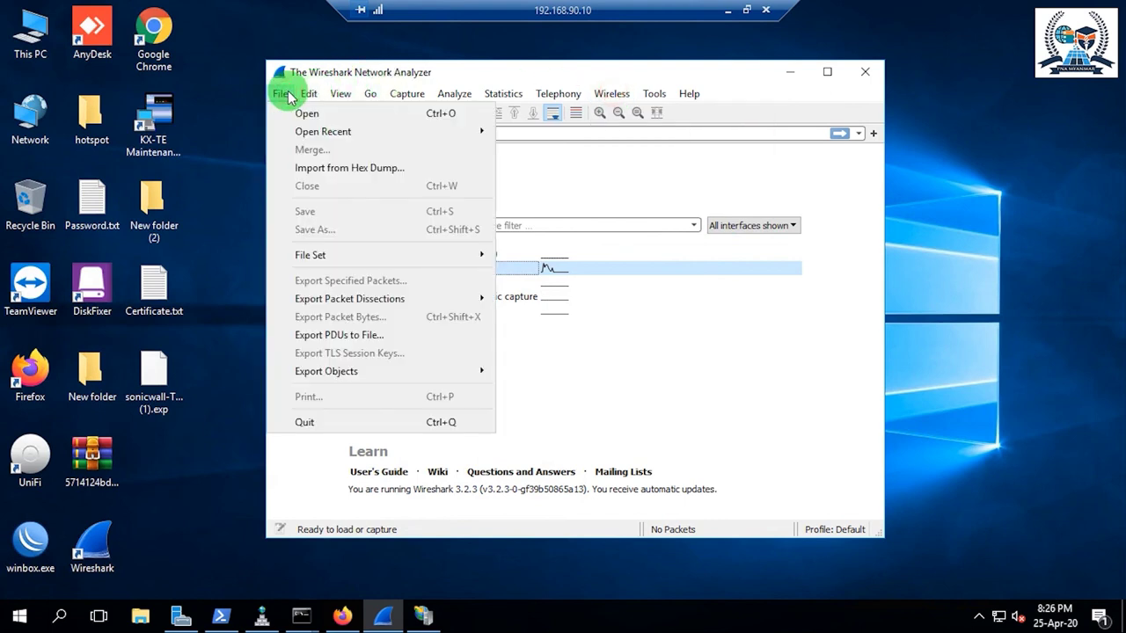
{"action": "left_click", "coordinate": [739, 227]}
{"action": "left_click", "coordinate": [743, 227]}
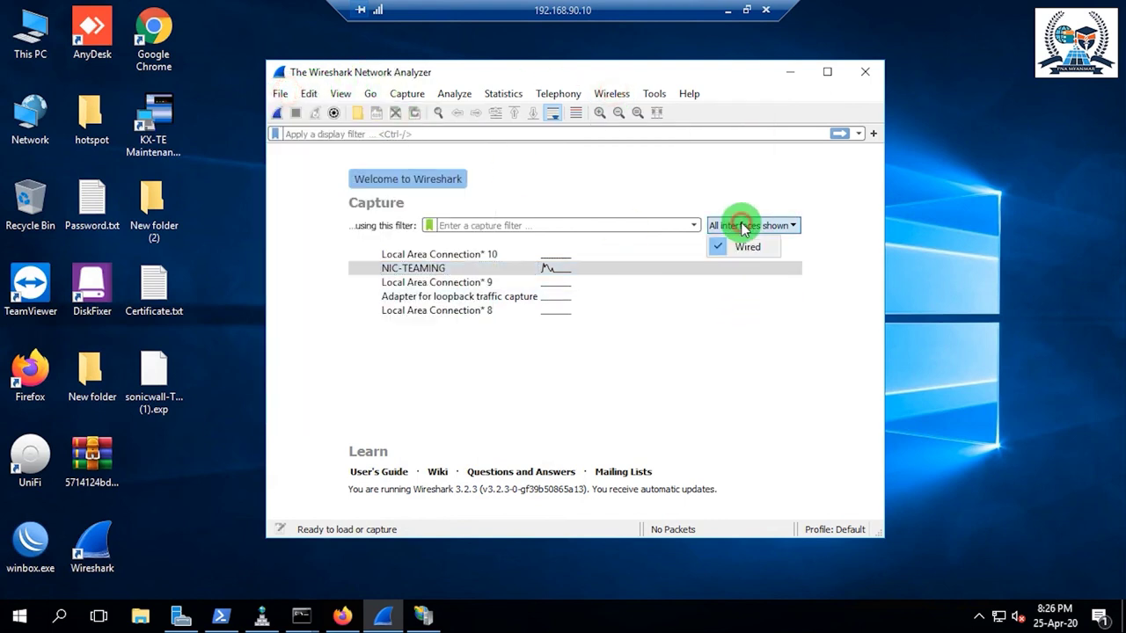
{"action": "left_click", "coordinate": [563, 260]}
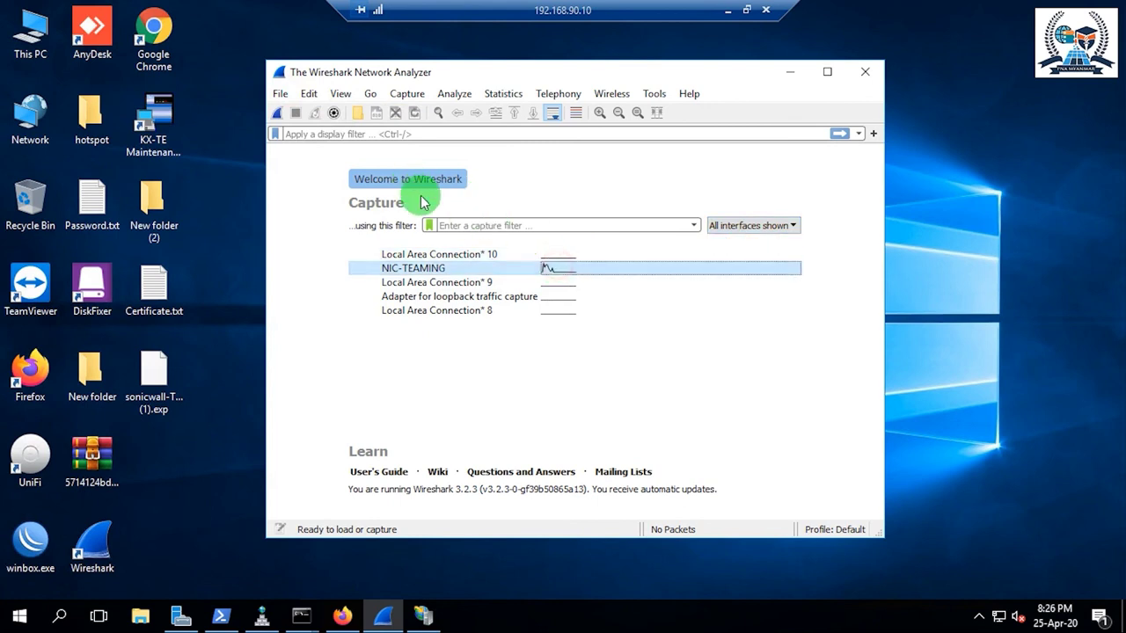
Review Wireshark's list of predefined display filters and close it without changes
{"action": "left_click", "coordinate": [454, 93]}
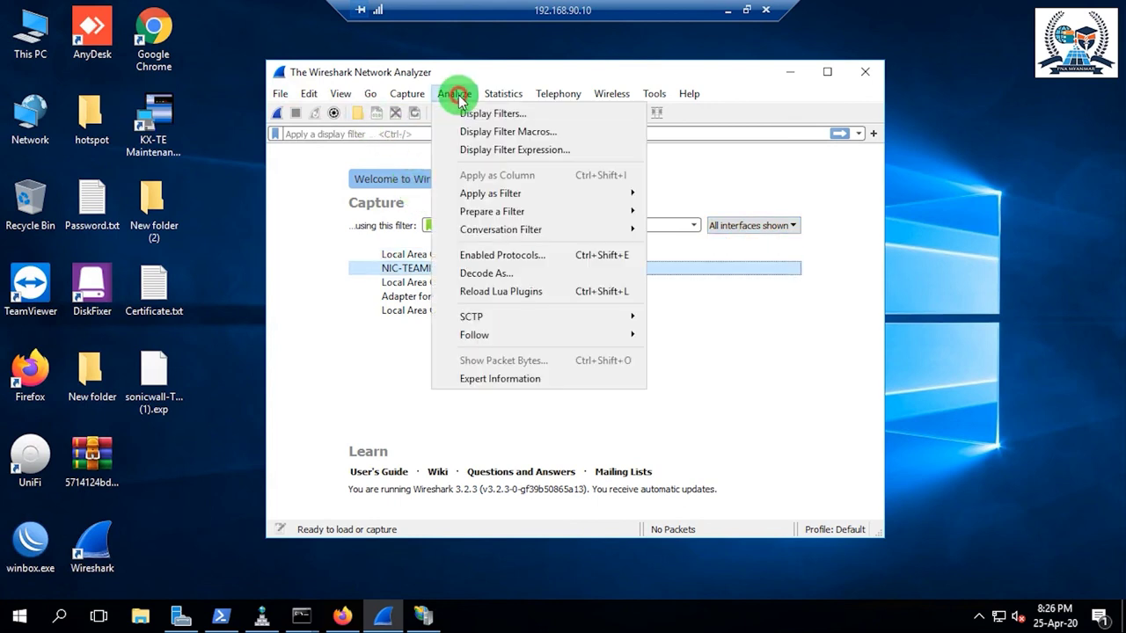
{"action": "left_click", "coordinate": [467, 113]}
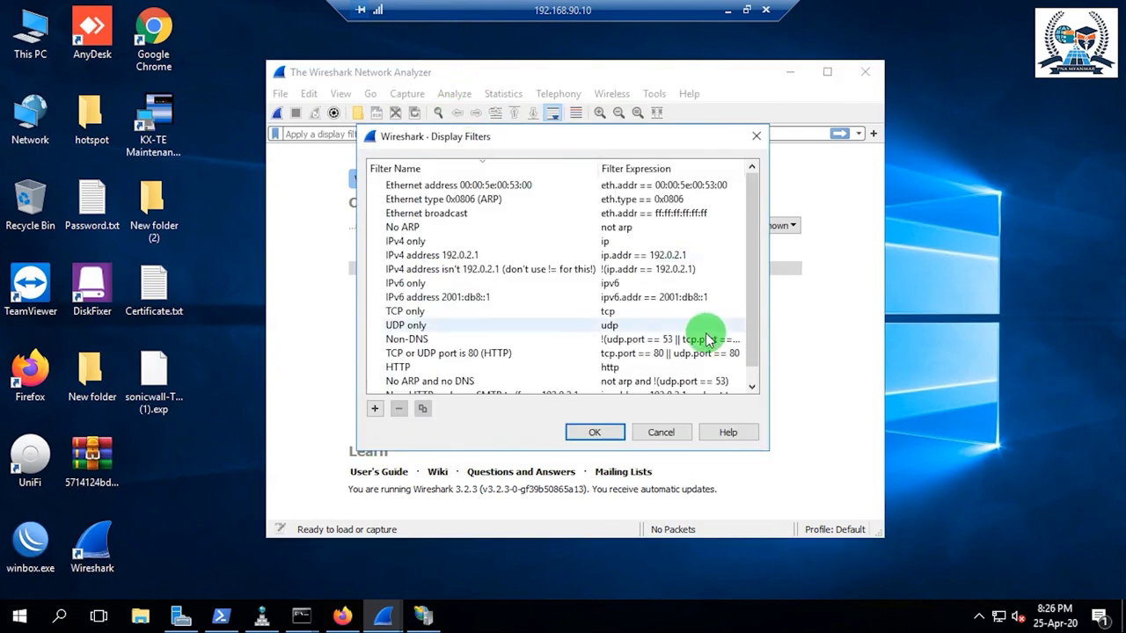
{"action": "left_click", "coordinate": [660, 432]}
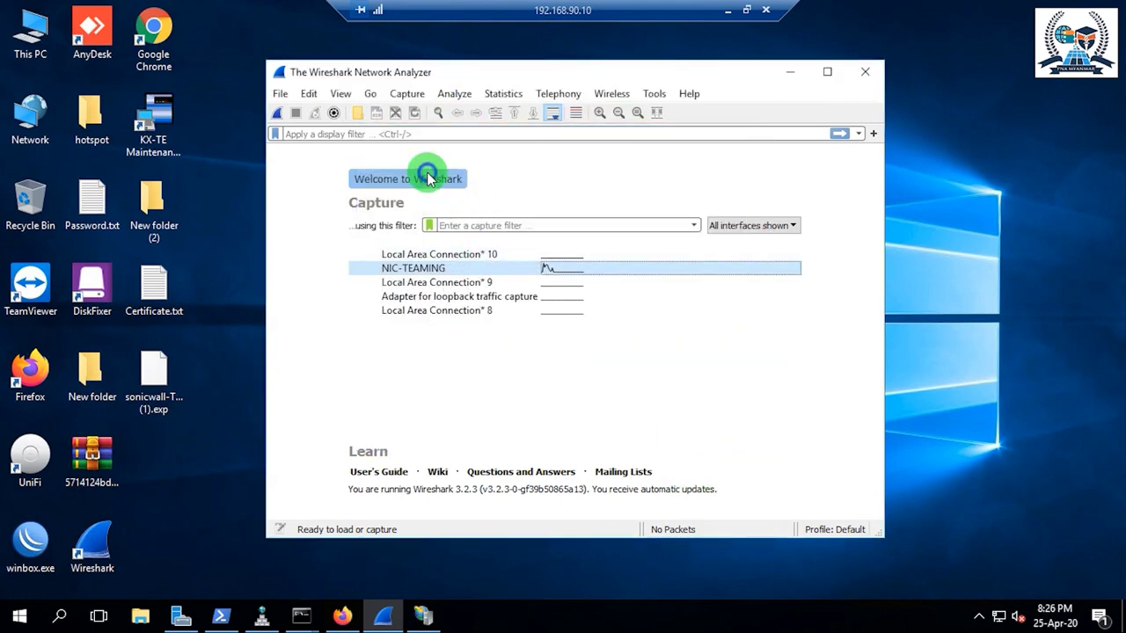
Start a live packet capture on the NIC-TEAMING interface and maximize the Wireshark window
{"action": "right_click", "coordinate": [477, 273]}
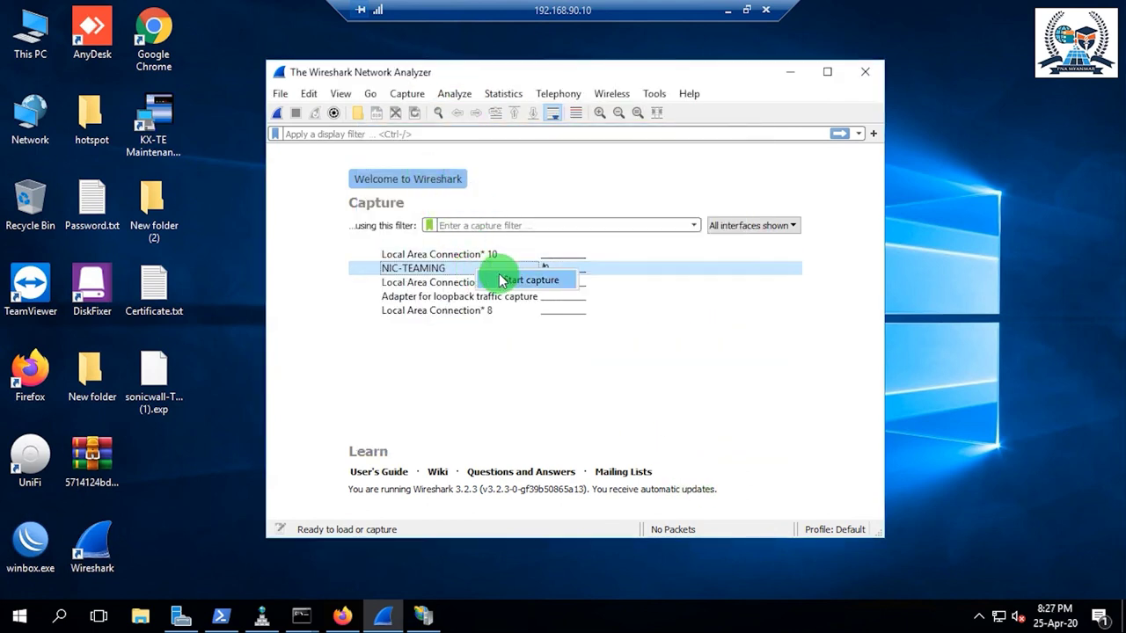
{"action": "left_click", "coordinate": [507, 280]}
{"action": "left_click", "coordinate": [479, 197]}
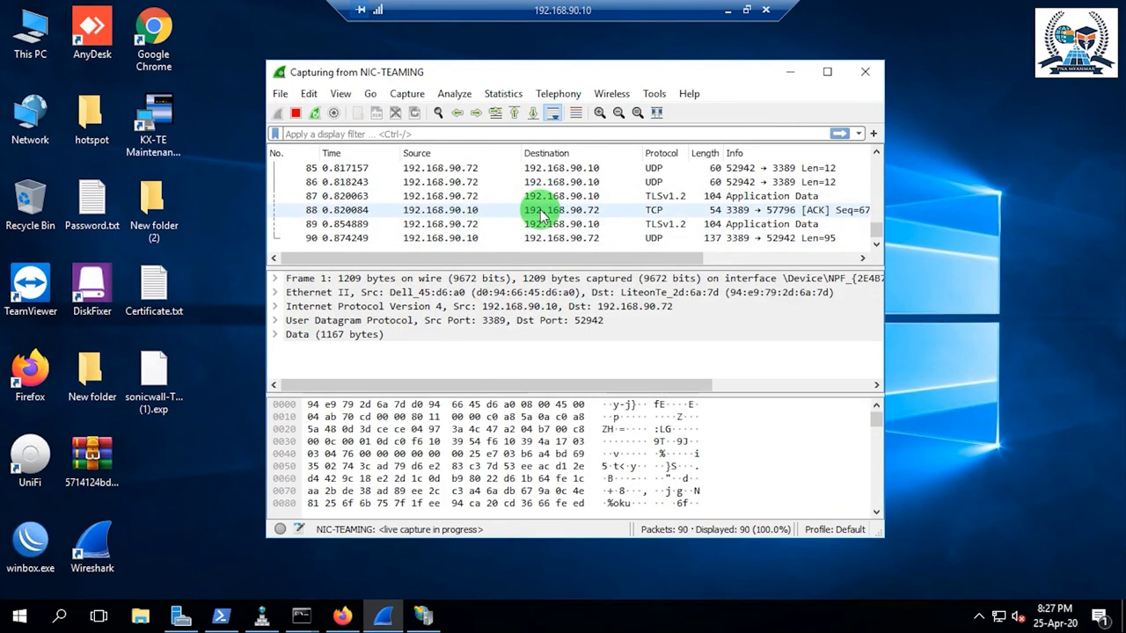
{"action": "left_click", "coordinate": [827, 71]}
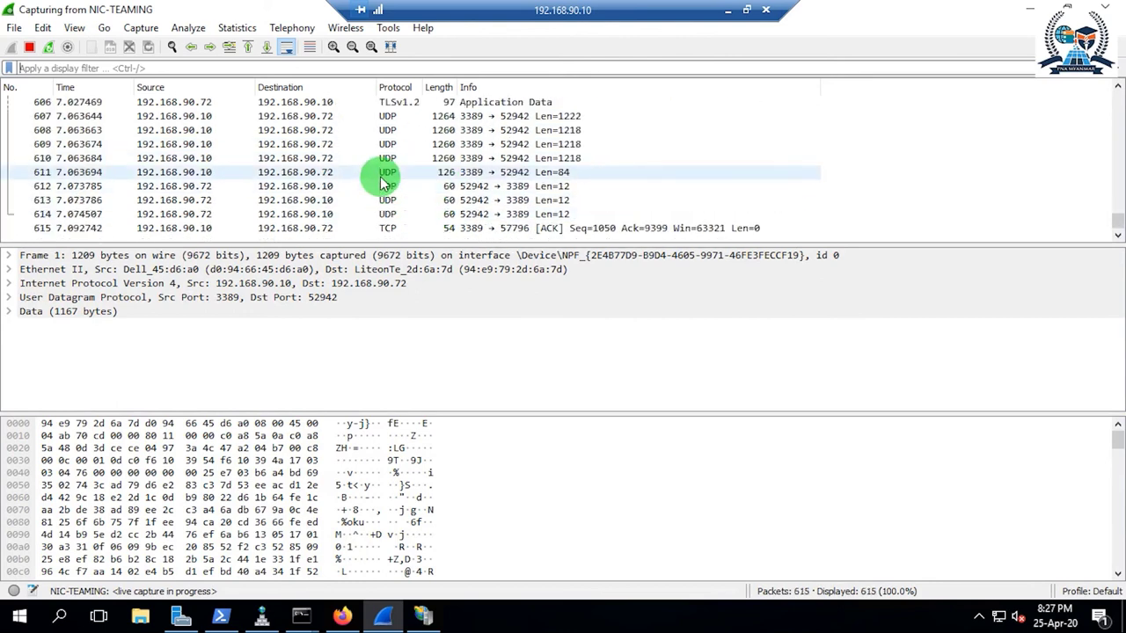
{"action": "left_click", "coordinate": [429, 470]}
Reload ftp://192.168.90.10 in Firefox with the prefilled login, and inspect a captured packet in Wireshark
{"action": "left_click", "coordinate": [342, 616]}
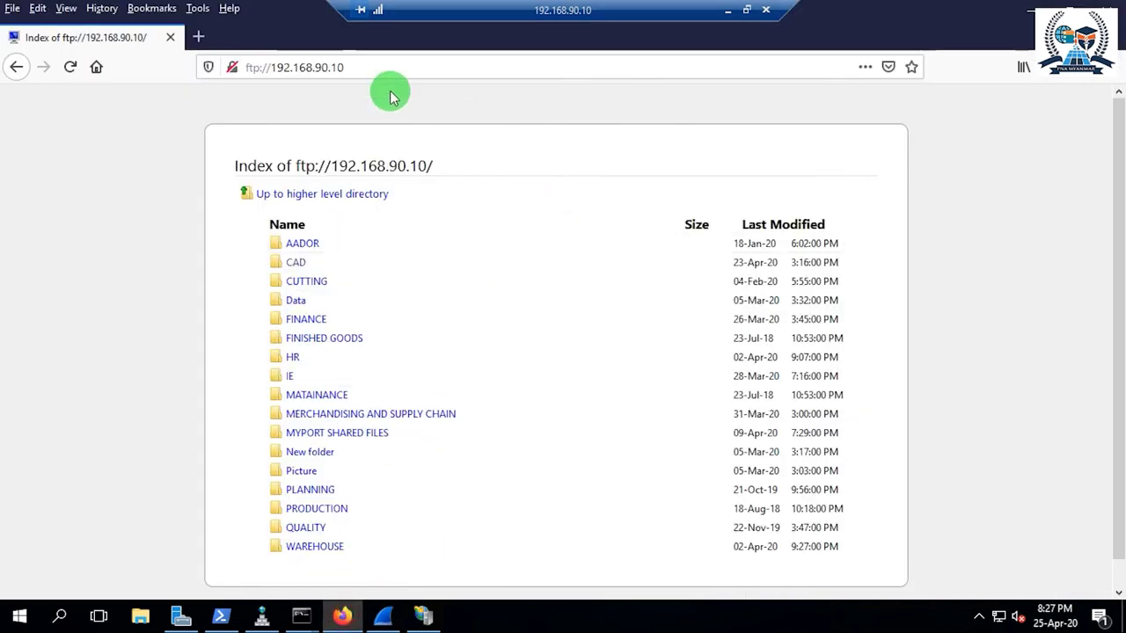
{"action": "left_click", "coordinate": [343, 70]}
{"action": "key", "text": "Return"}
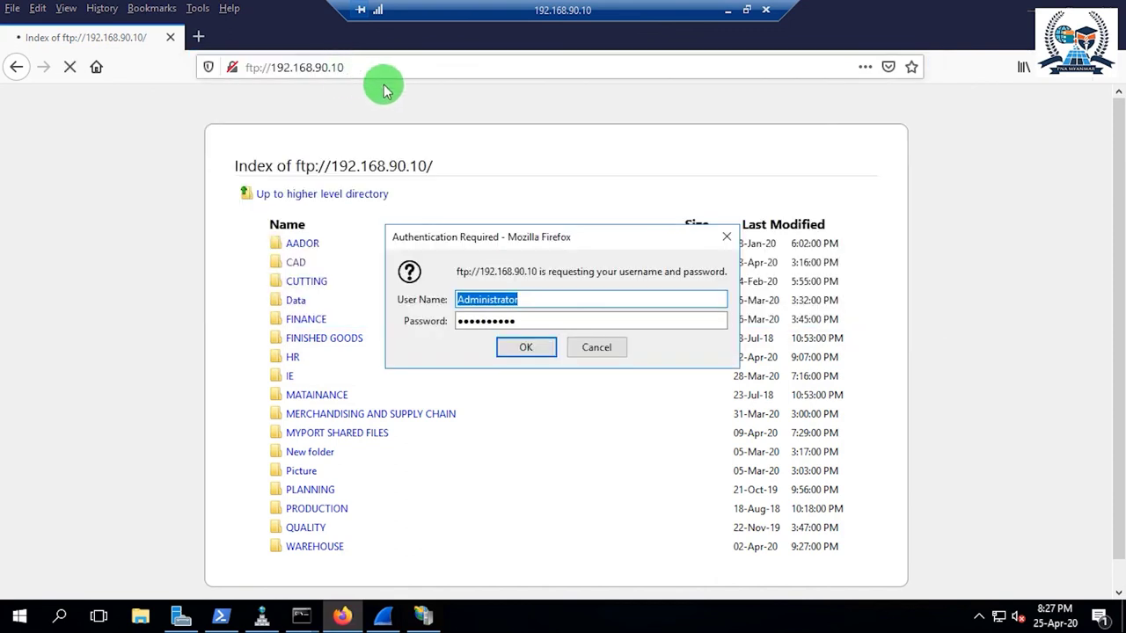
{"action": "left_click", "coordinate": [523, 352]}
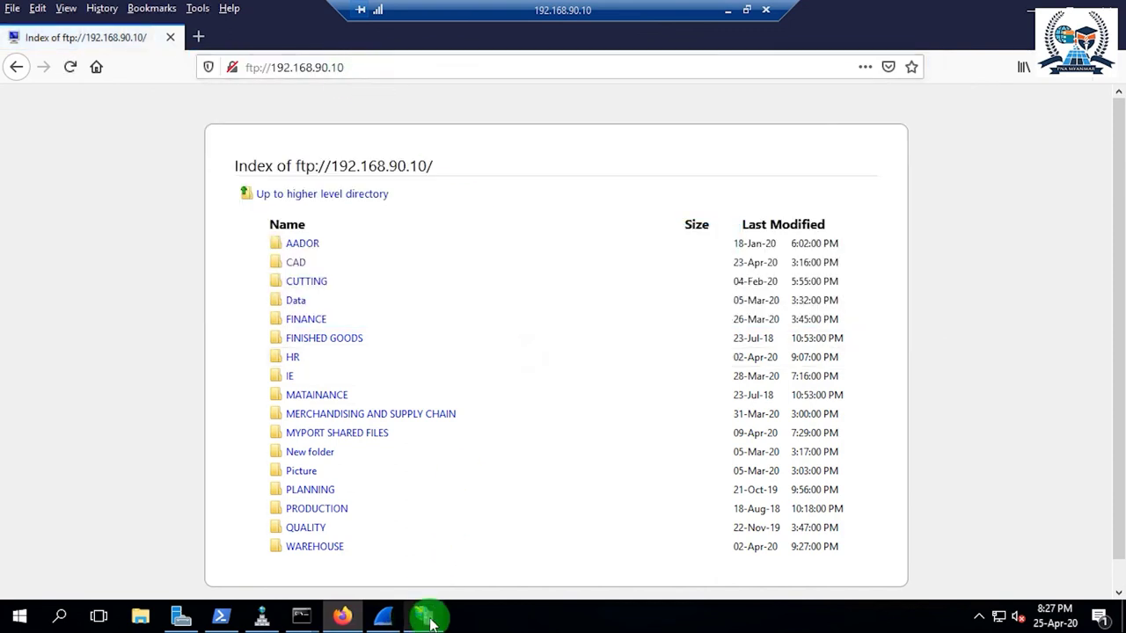
{"action": "left_click", "coordinate": [389, 616]}
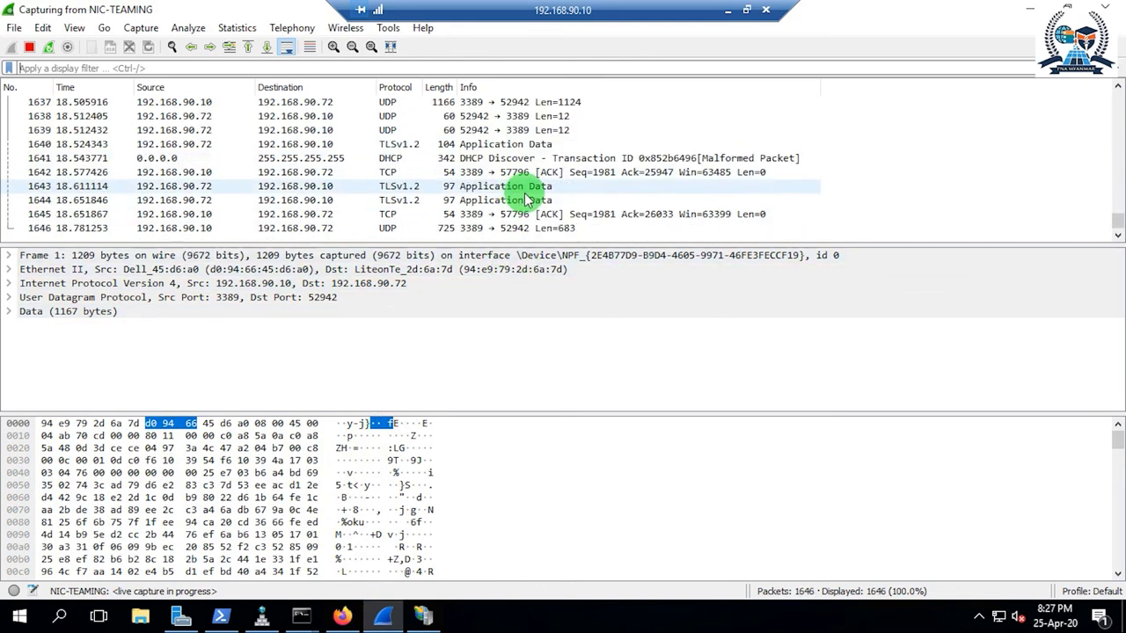
{"action": "left_click", "coordinate": [504, 207]}
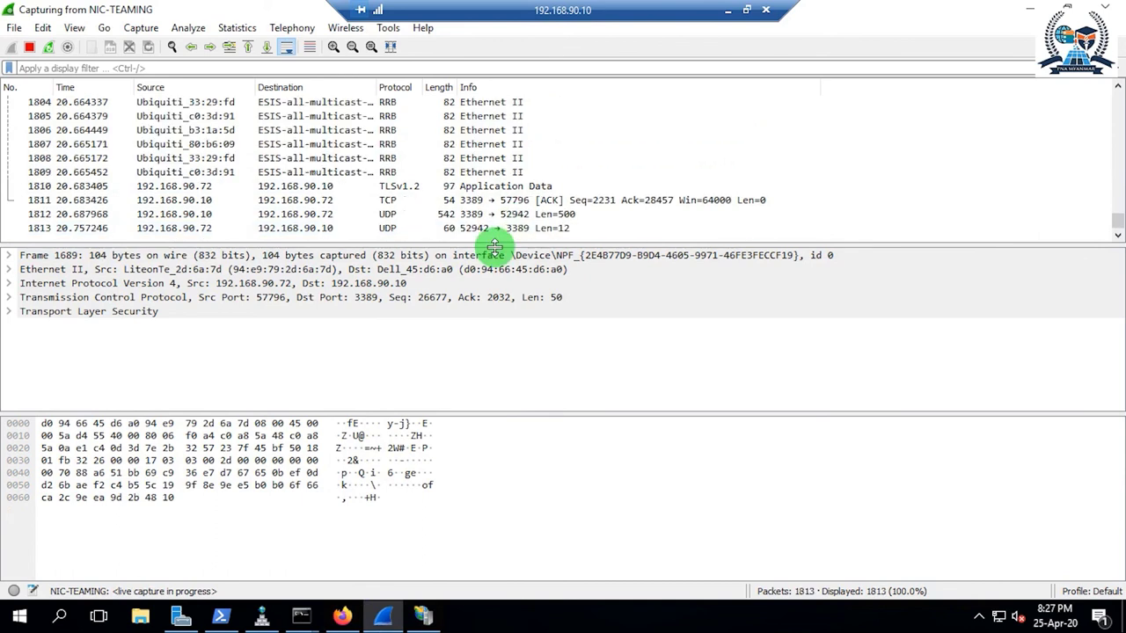
Return to Firefox and open the web site at 192.168.90.10:80 in a new tab
{"action": "key", "text": "alt+Tab"}
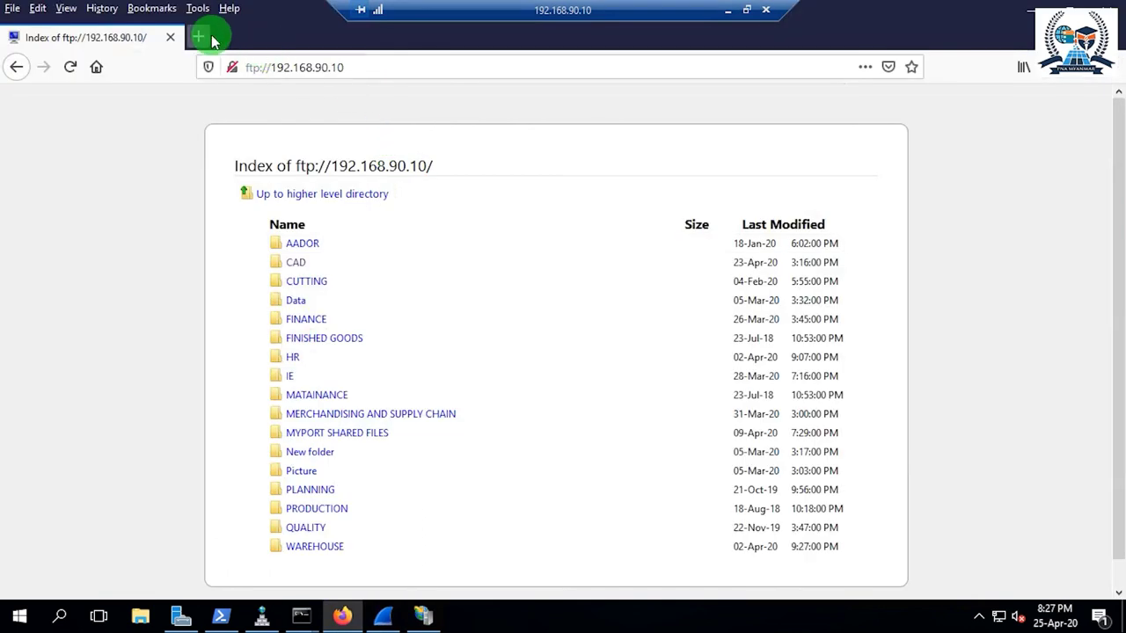
{"action": "left_click", "coordinate": [326, 66]}
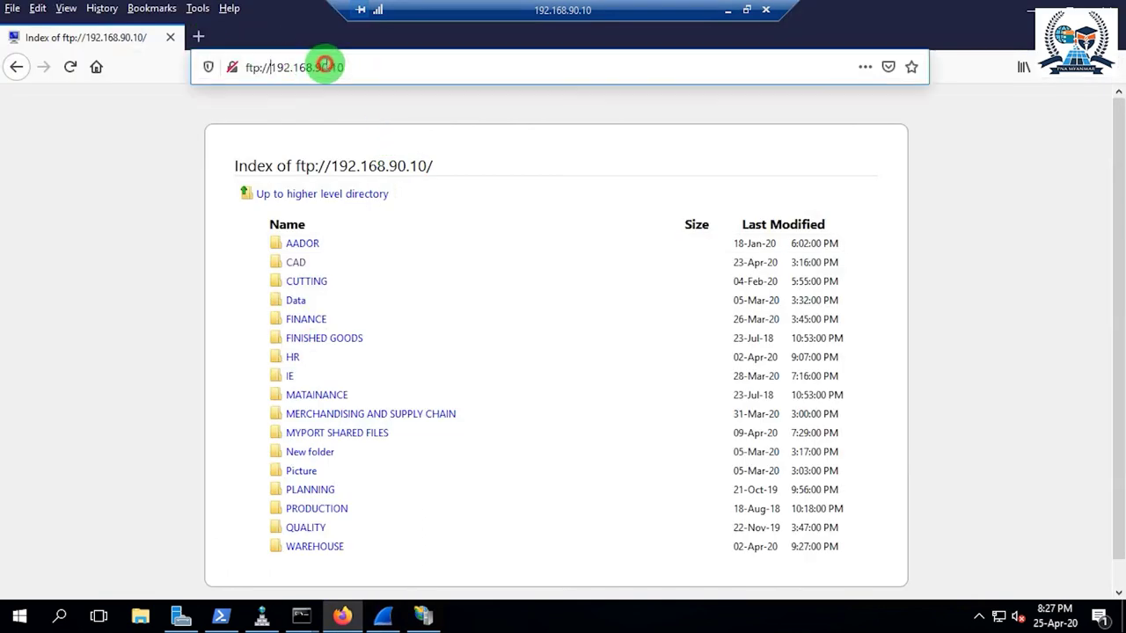
{"action": "left_click", "coordinate": [198, 36]}
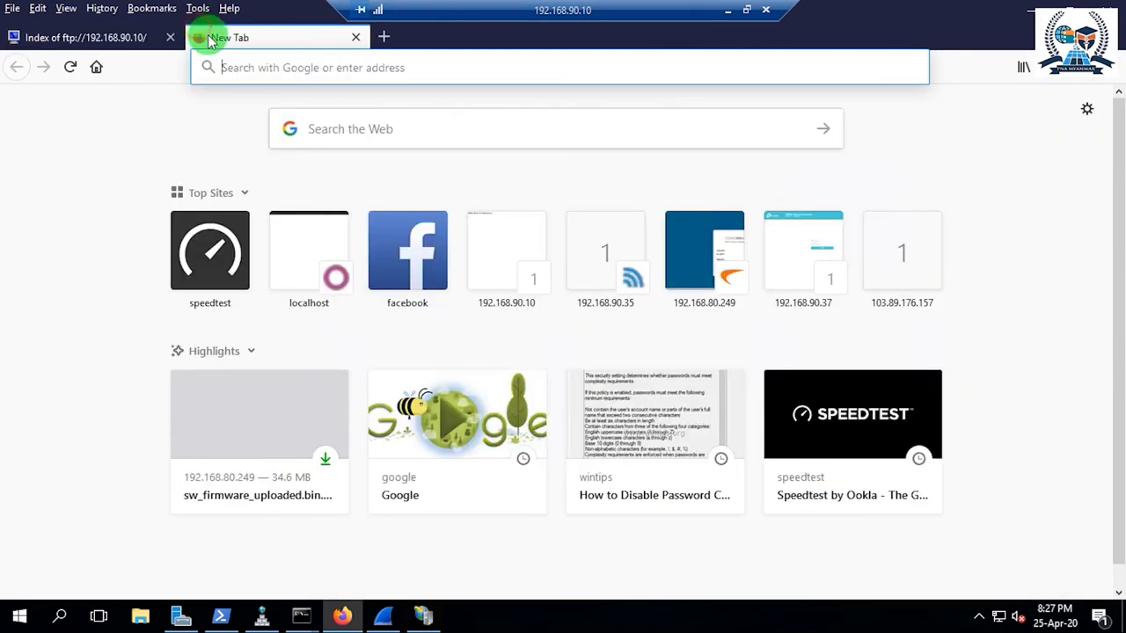
{"action": "type", "text": "192.168.90.10:80"}
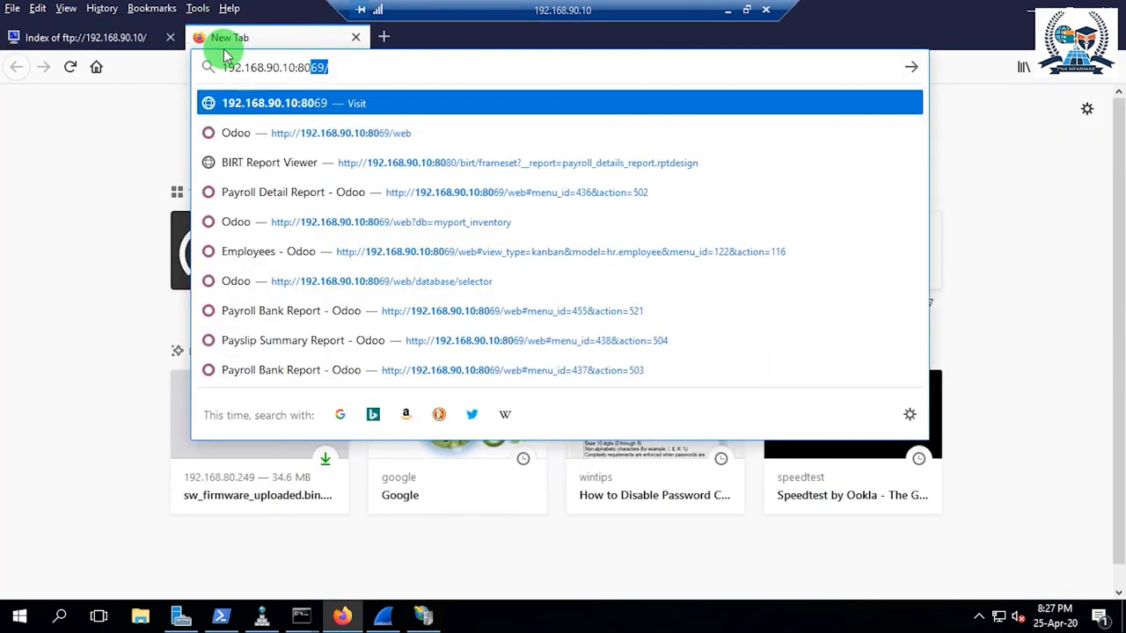
{"action": "key", "text": "Delete"}
{"action": "key", "text": "Return"}
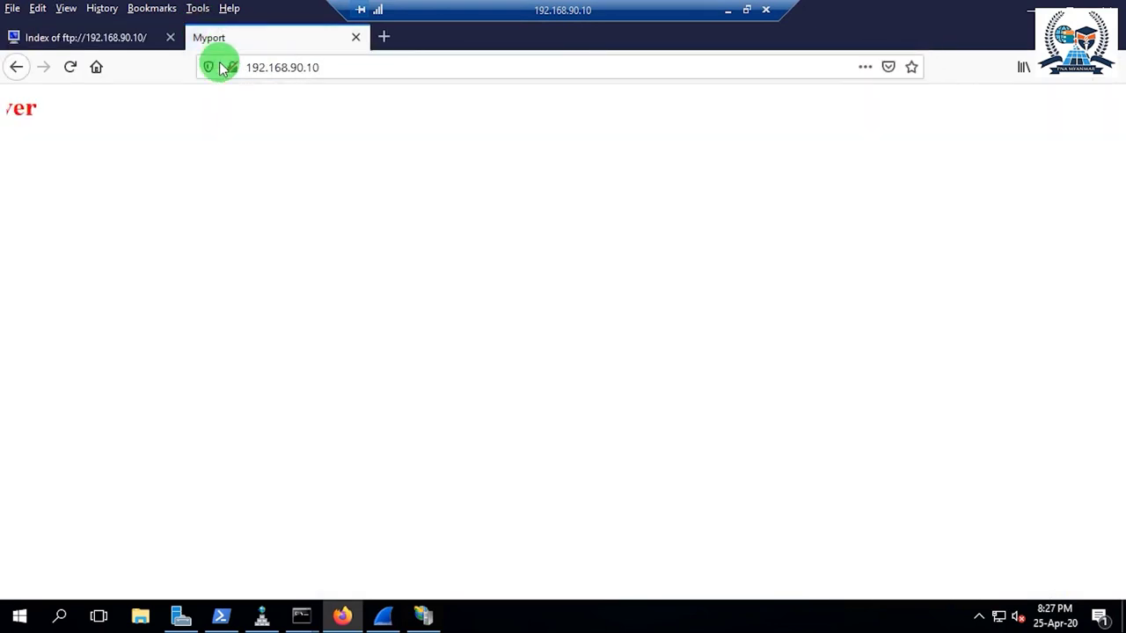
Examine captured packets in Wireshark, including the TLSv1.2 record layer and encrypted application data of one packet
{"action": "left_click", "coordinate": [394, 616]}
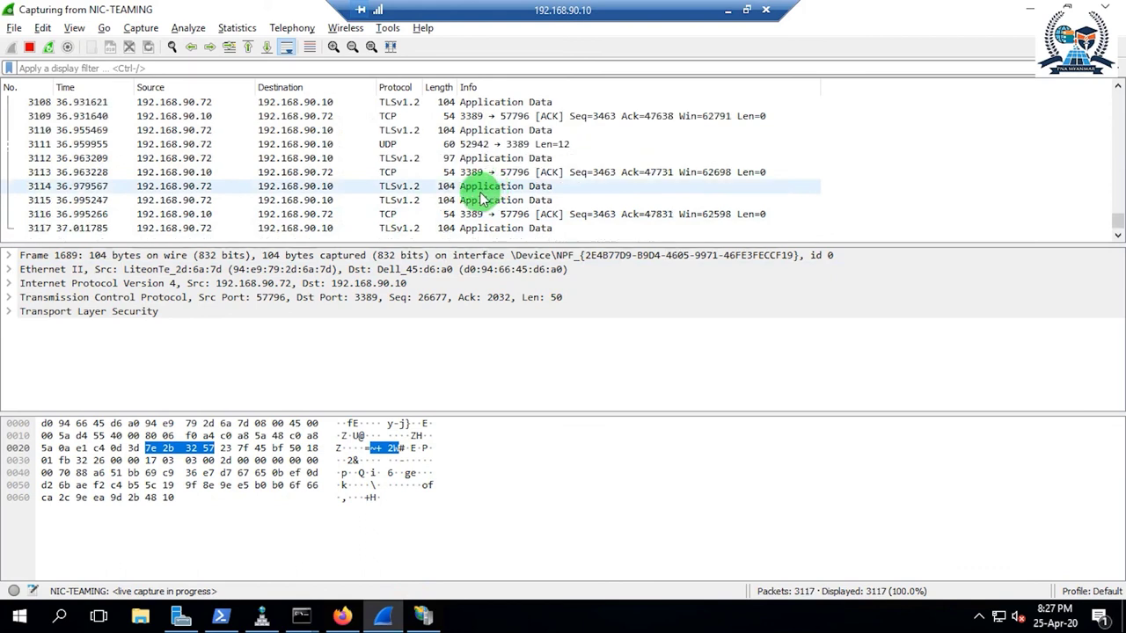
{"action": "left_click", "coordinate": [105, 188]}
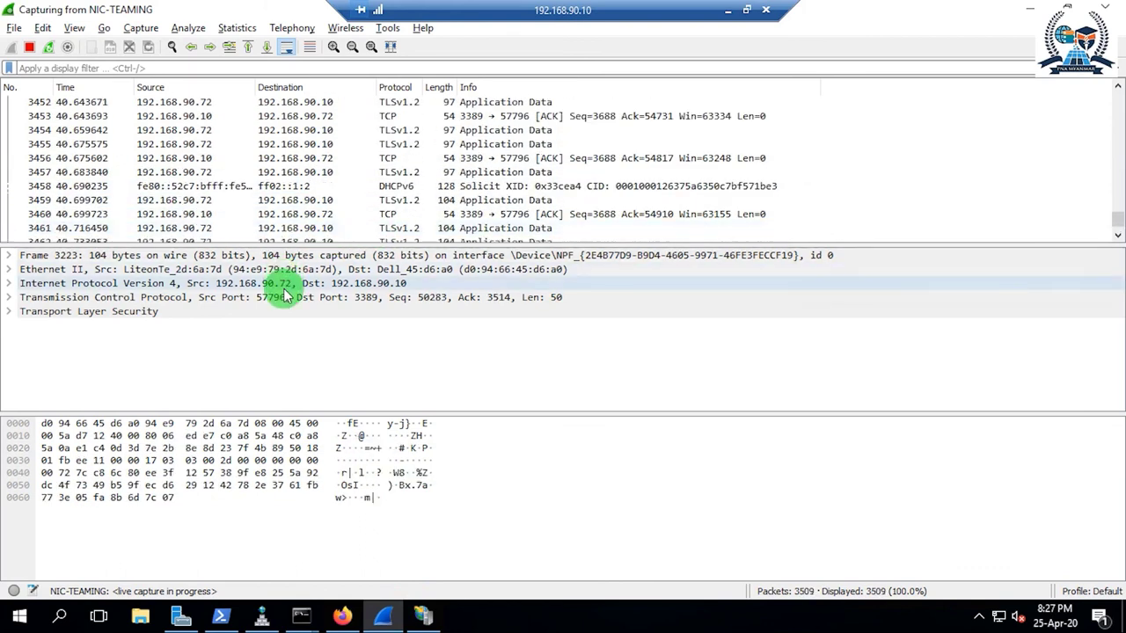
{"action": "left_click", "coordinate": [278, 485]}
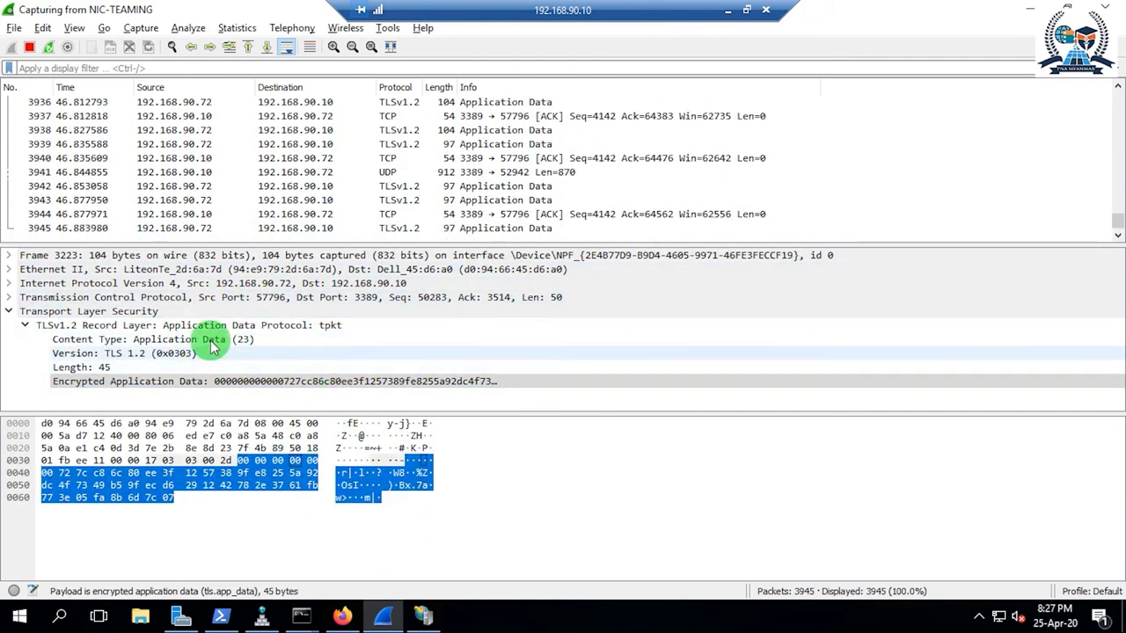
{"action": "left_click", "coordinate": [175, 325]}
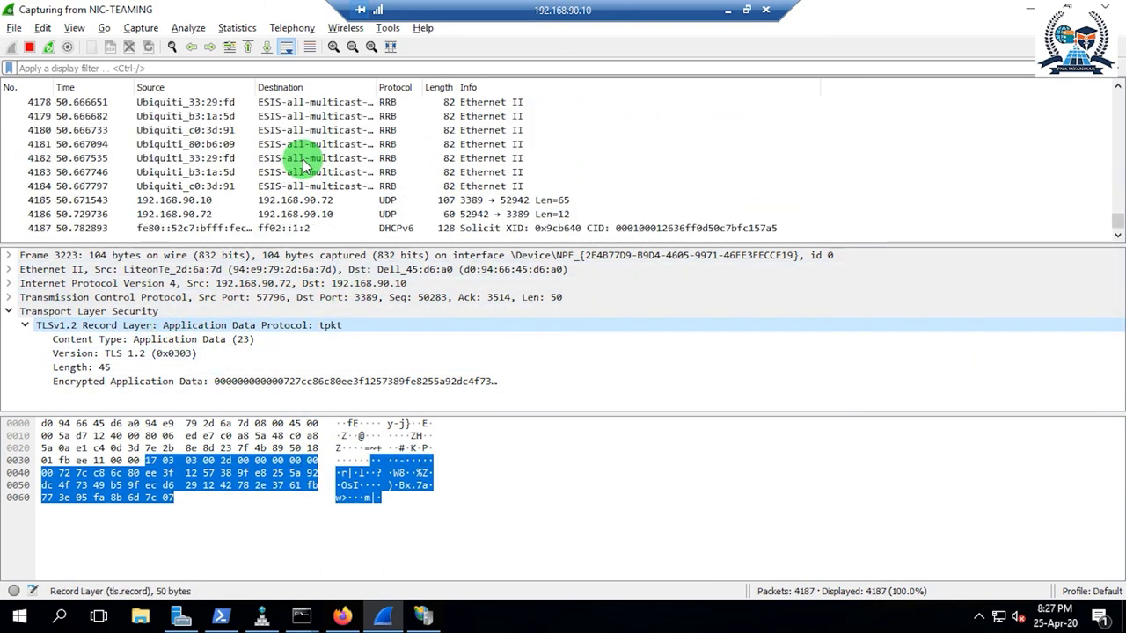
{"action": "left_click", "coordinate": [590, 159]}
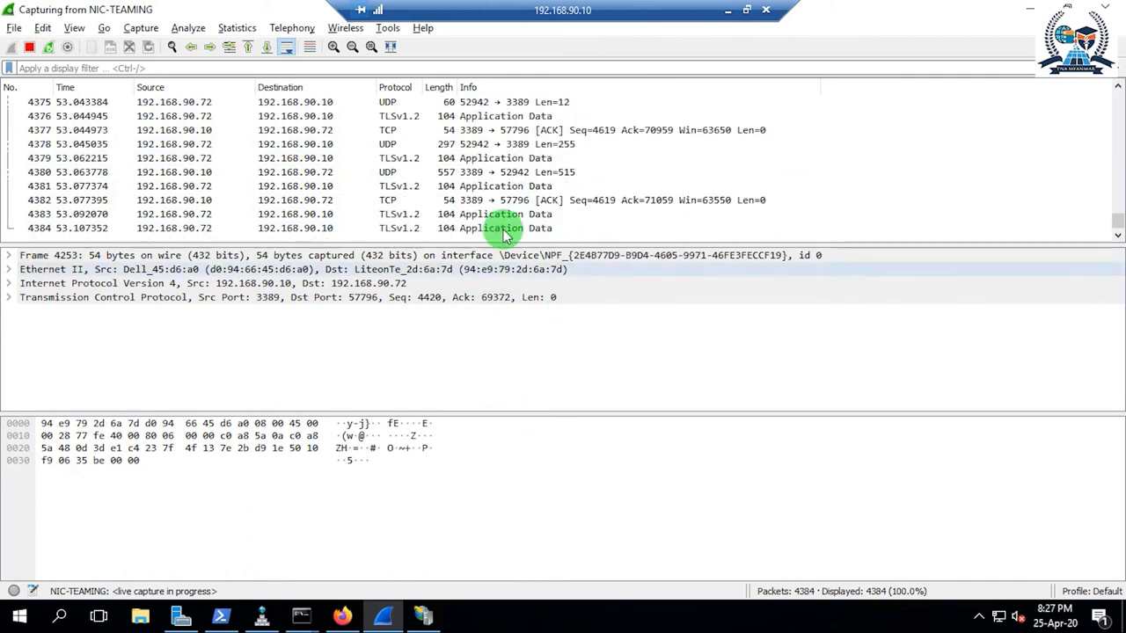
{"action": "left_click", "coordinate": [512, 173]}
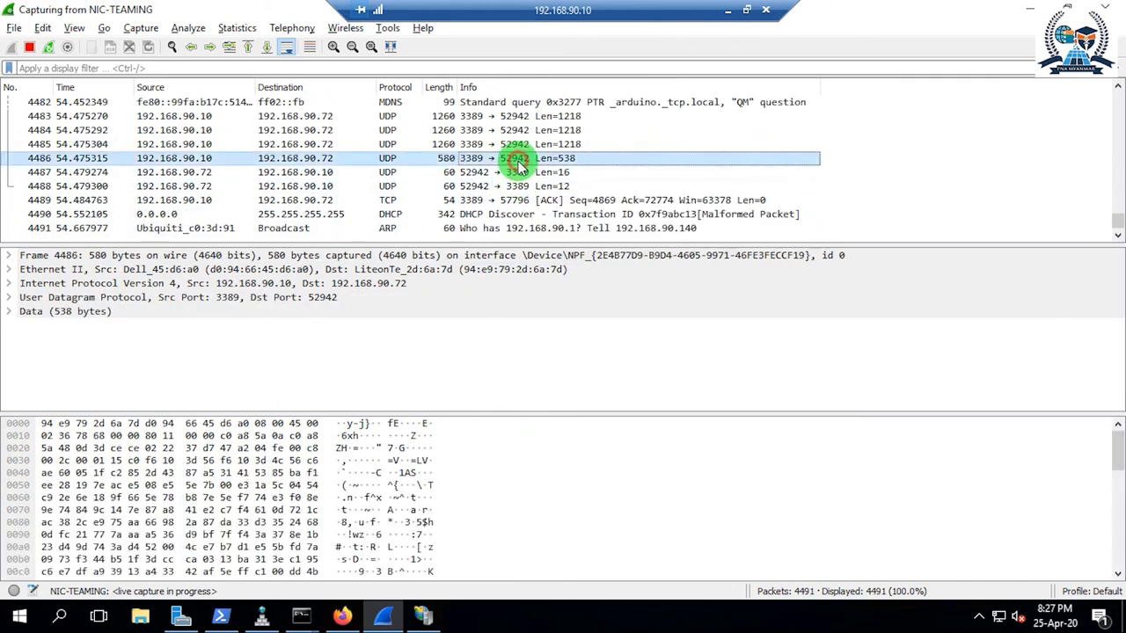
Restart the NIC-TEAMING capture without saving the captured packets, and examine the DHCP, IPv4 and Ethernet layers of the first packet
{"action": "left_click", "coordinate": [48, 47]}
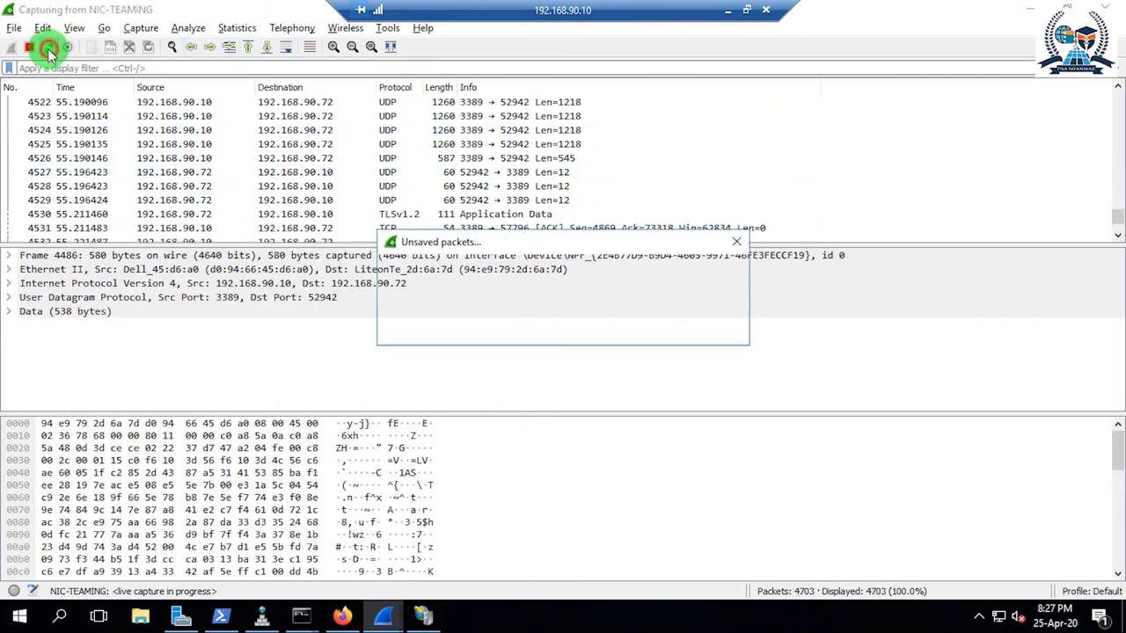
{"action": "left_click", "coordinate": [599, 326]}
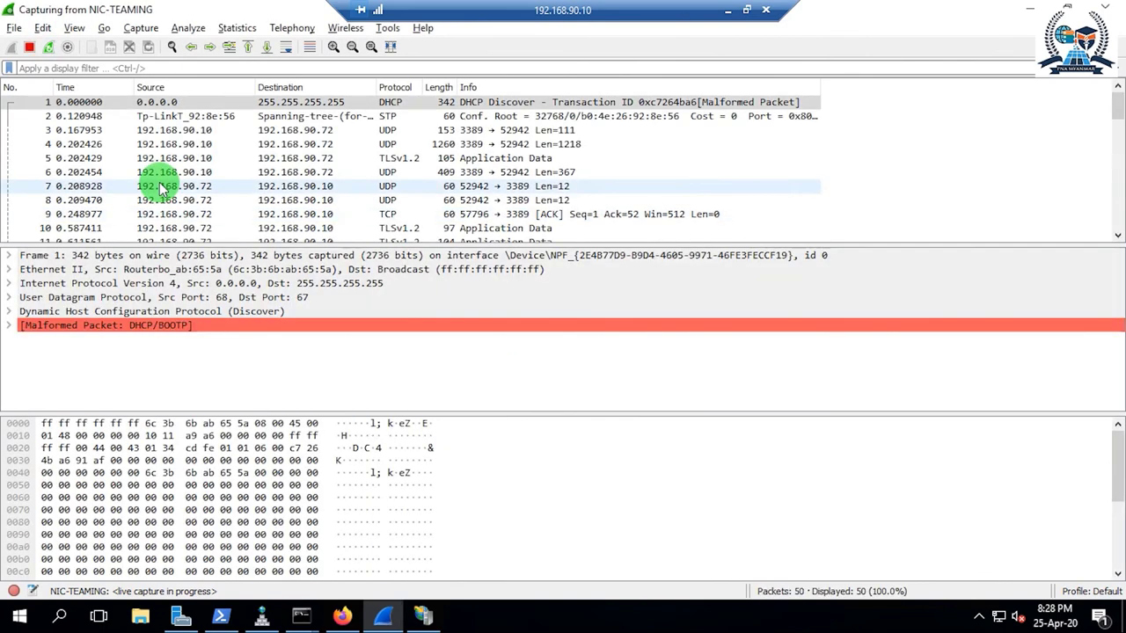
{"action": "left_click", "coordinate": [158, 332]}
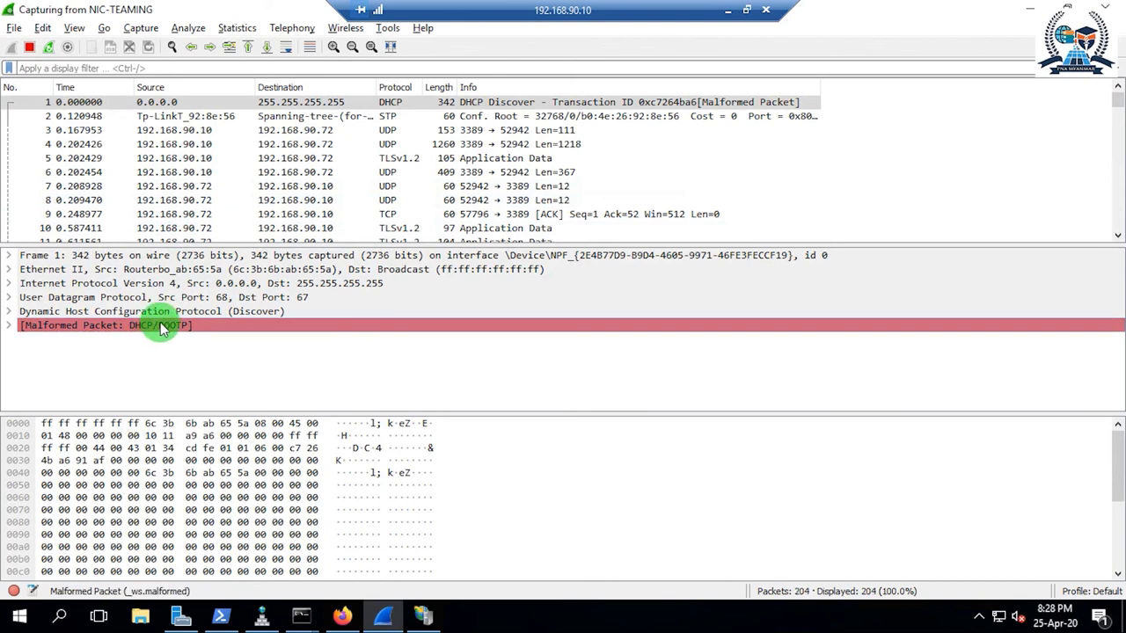
{"action": "left_click", "coordinate": [160, 313]}
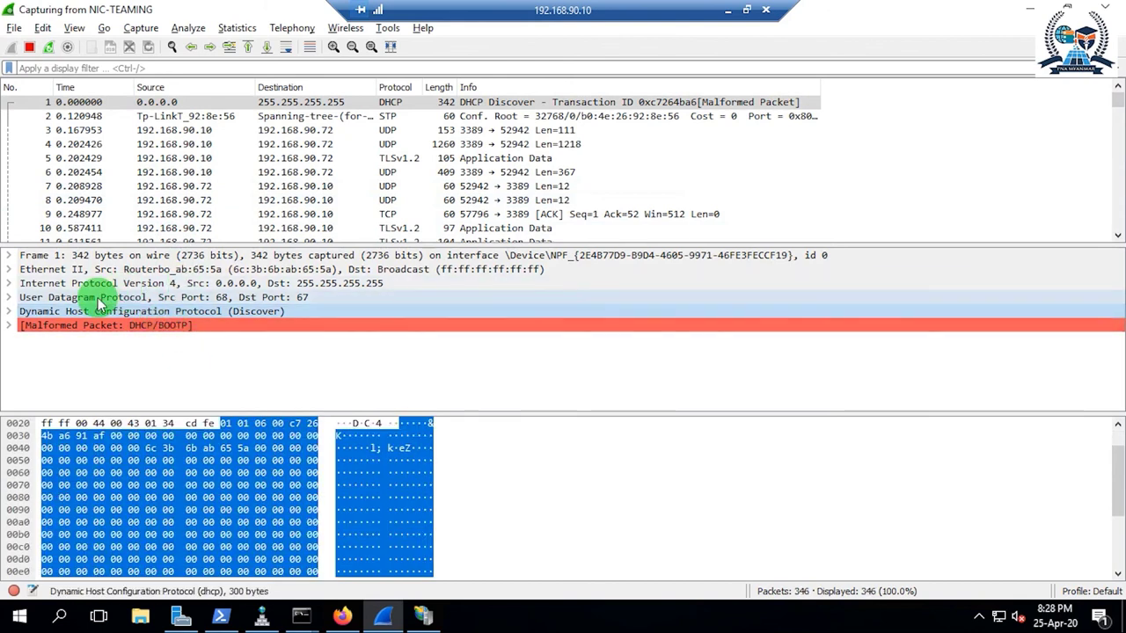
{"action": "left_click", "coordinate": [99, 284]}
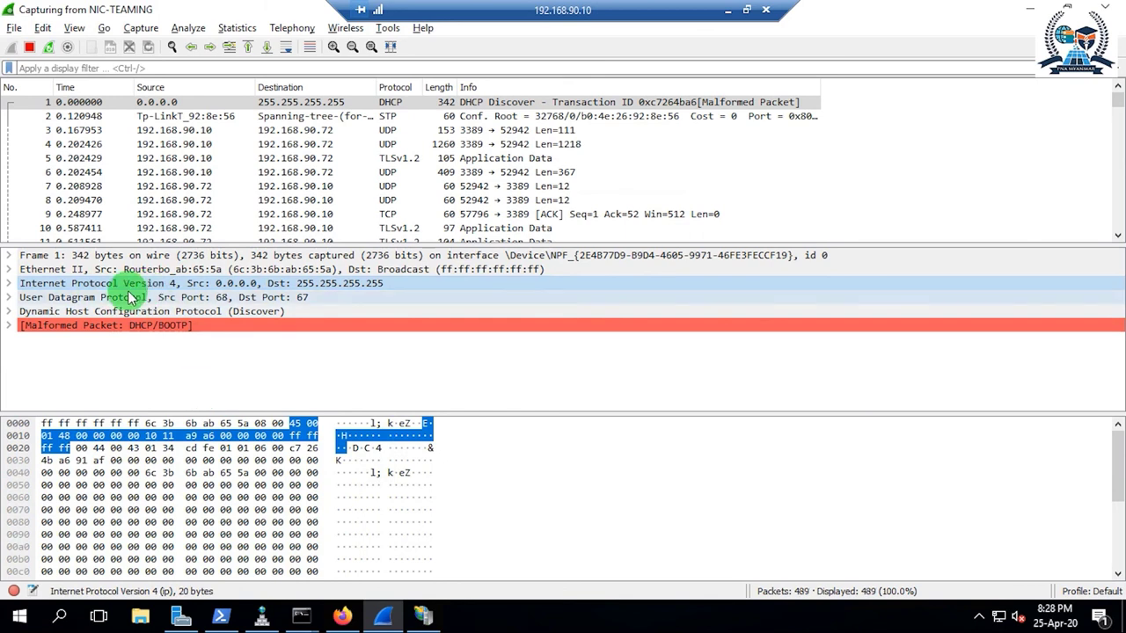
{"action": "left_click", "coordinate": [121, 271]}
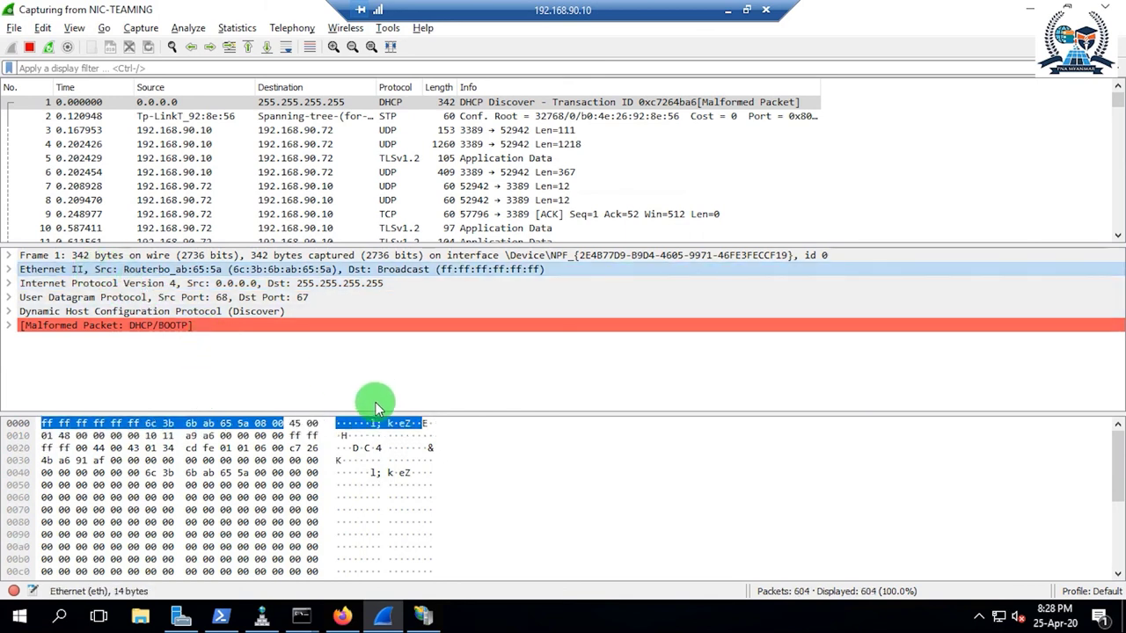
{"action": "scroll", "coordinate": [440, 185], "scroll_direction": "down", "scroll_amount": 2}
{"action": "left_click", "coordinate": [427, 175]}
{"action": "scroll", "coordinate": [428, 180], "scroll_direction": "down", "scroll_amount": 13}
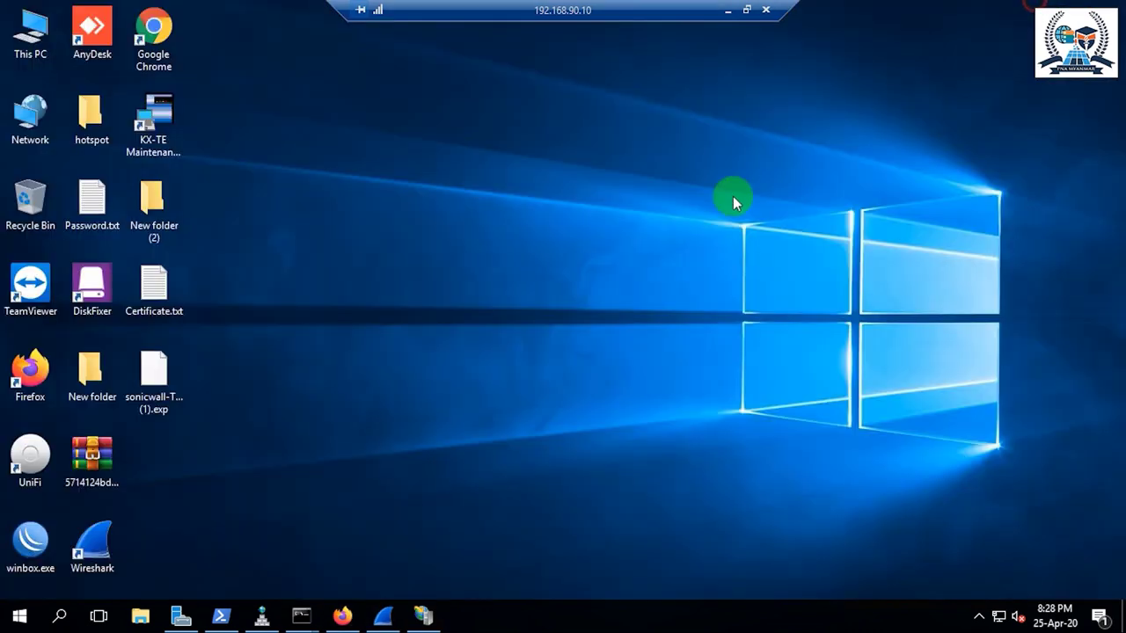
Refresh the server desktop, bring up IIS Manager to view its sites, and close it
{"action": "right_click", "coordinate": [650, 171]}
{"action": "left_click", "coordinate": [695, 217]}
{"action": "left_click", "coordinate": [426, 620]}
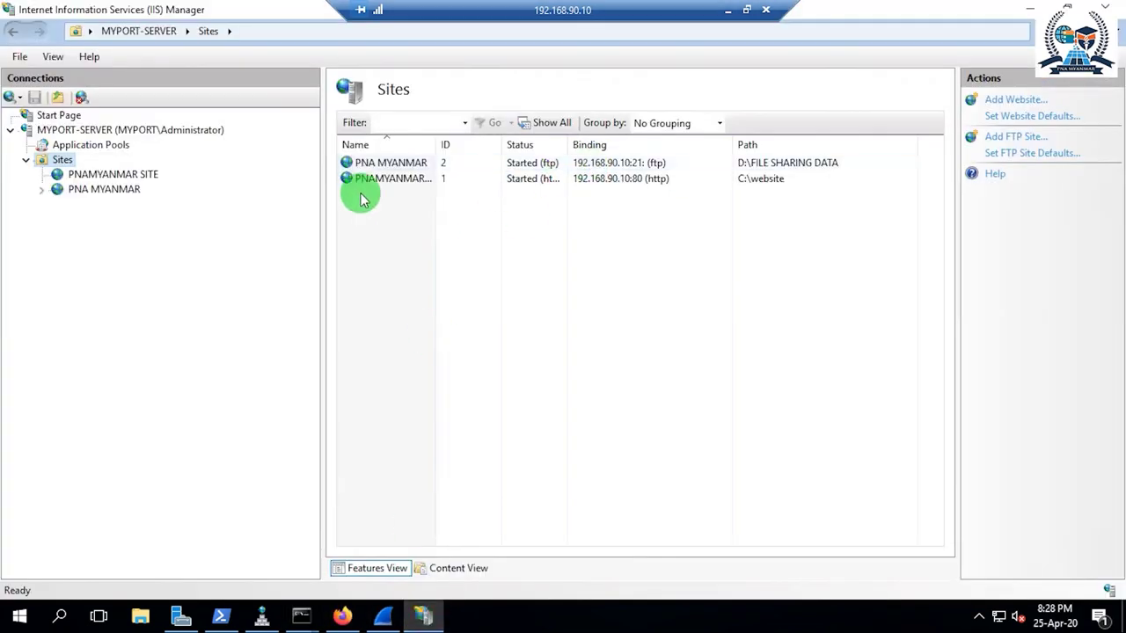
{"action": "left_click", "coordinate": [59, 189]}
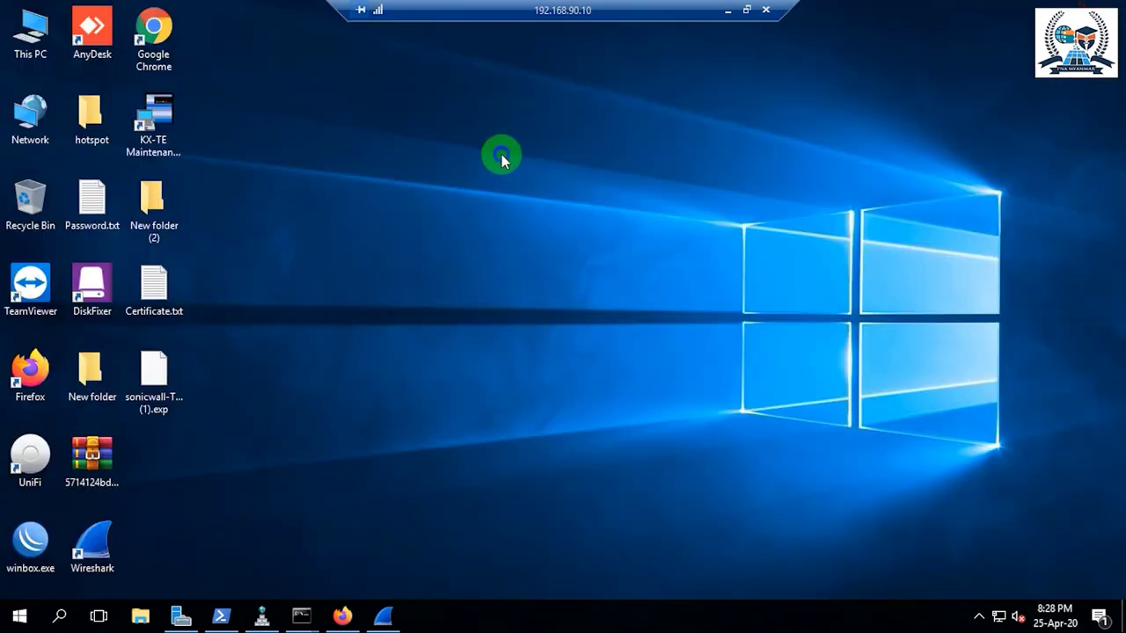
{"action": "right_click", "coordinate": [502, 156]}
{"action": "left_click", "coordinate": [543, 214]}
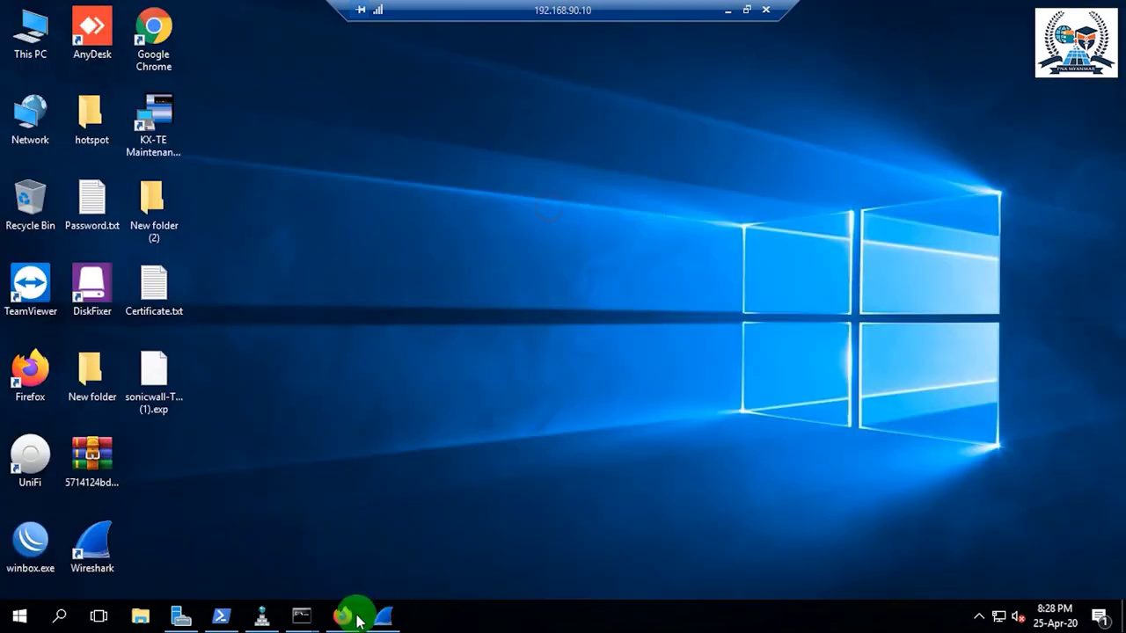
Bring up DNS Manager, close it, and refresh the server desktop
{"action": "left_click", "coordinate": [261, 615]}
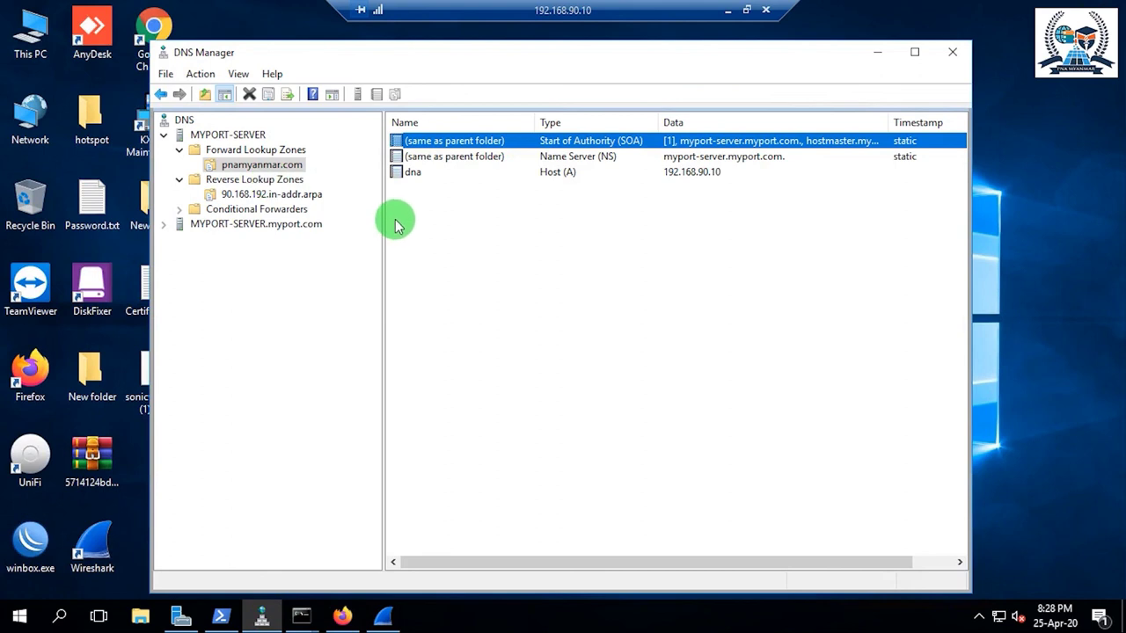
{"action": "left_click", "coordinate": [951, 52]}
{"action": "right_click", "coordinate": [785, 100]}
{"action": "left_click", "coordinate": [826, 150]}
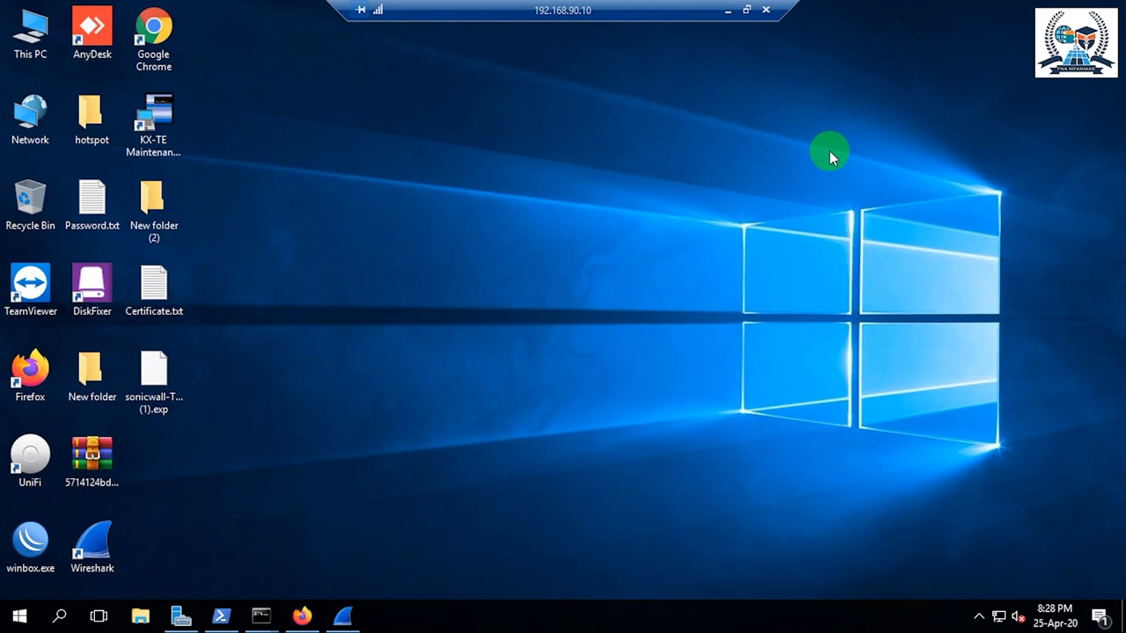
Open the Group Policy Management console by running gpmc.msc
{"action": "key", "text": "super+r"}
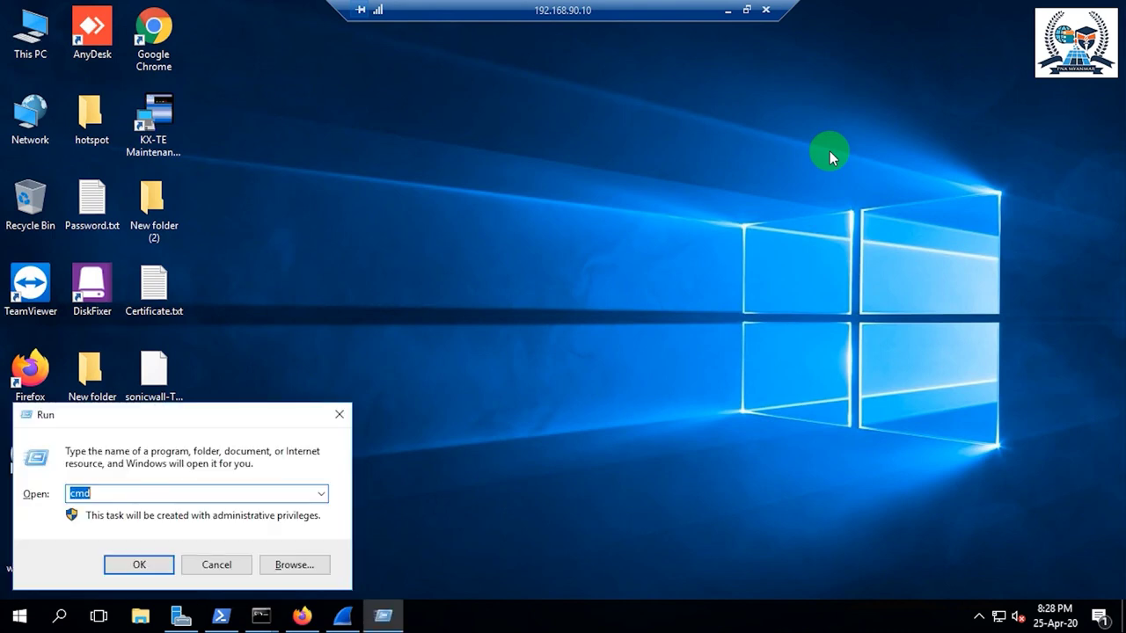
{"action": "type", "text": "gp"}
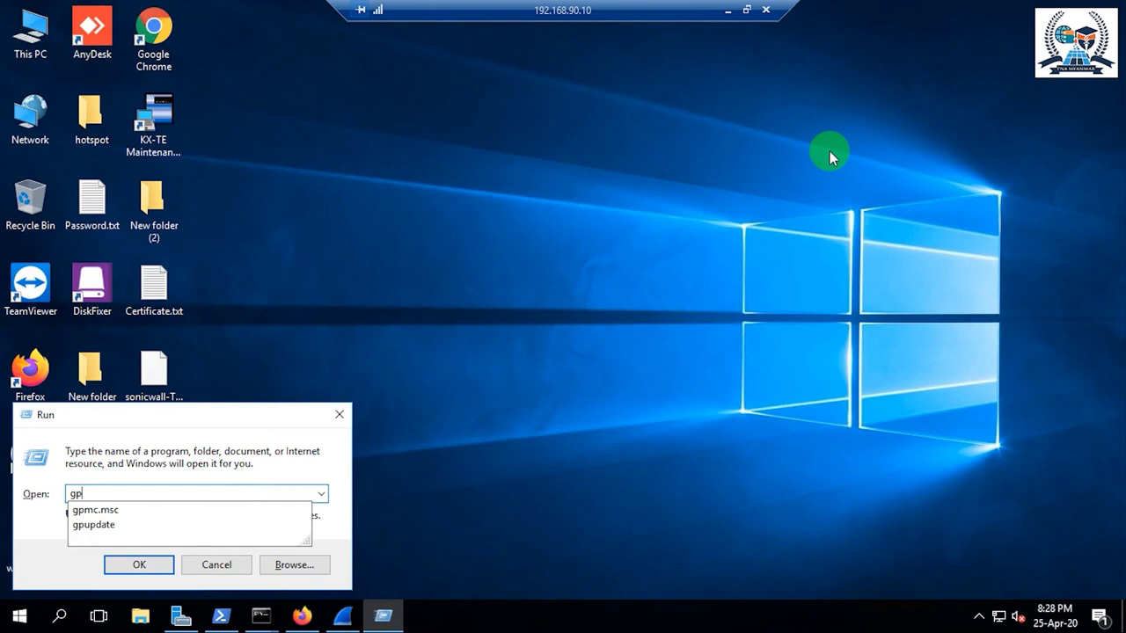
{"action": "type", "text": "mc.msc"}
{"action": "key", "text": "Return"}
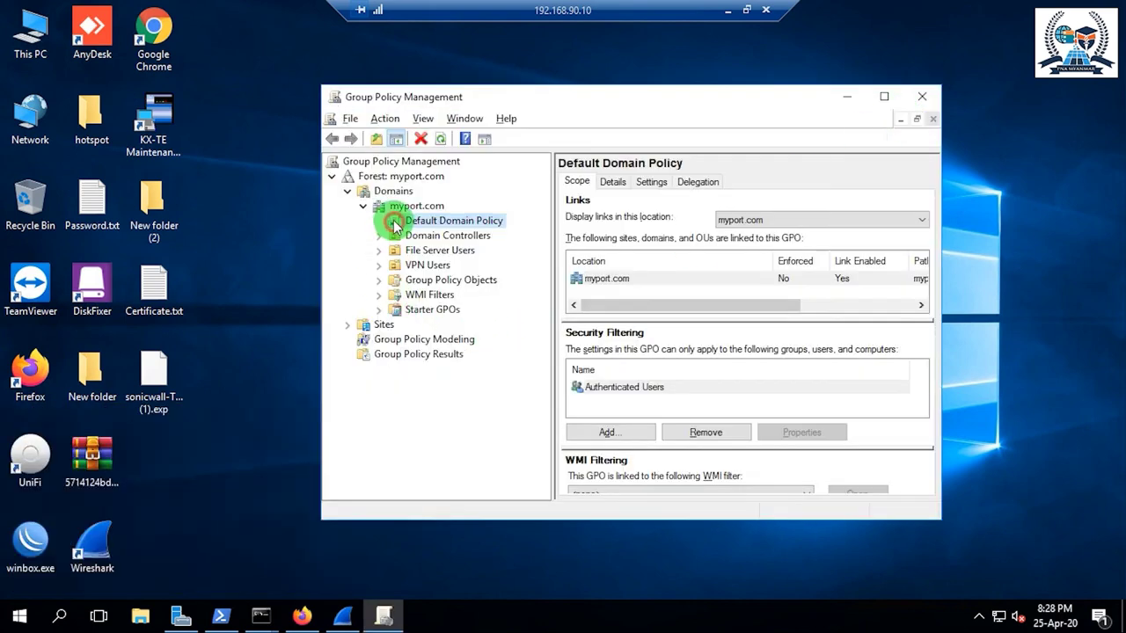
Open the Default Domain Policy of the myport.com domain for editing
{"action": "left_click", "coordinate": [380, 211]}
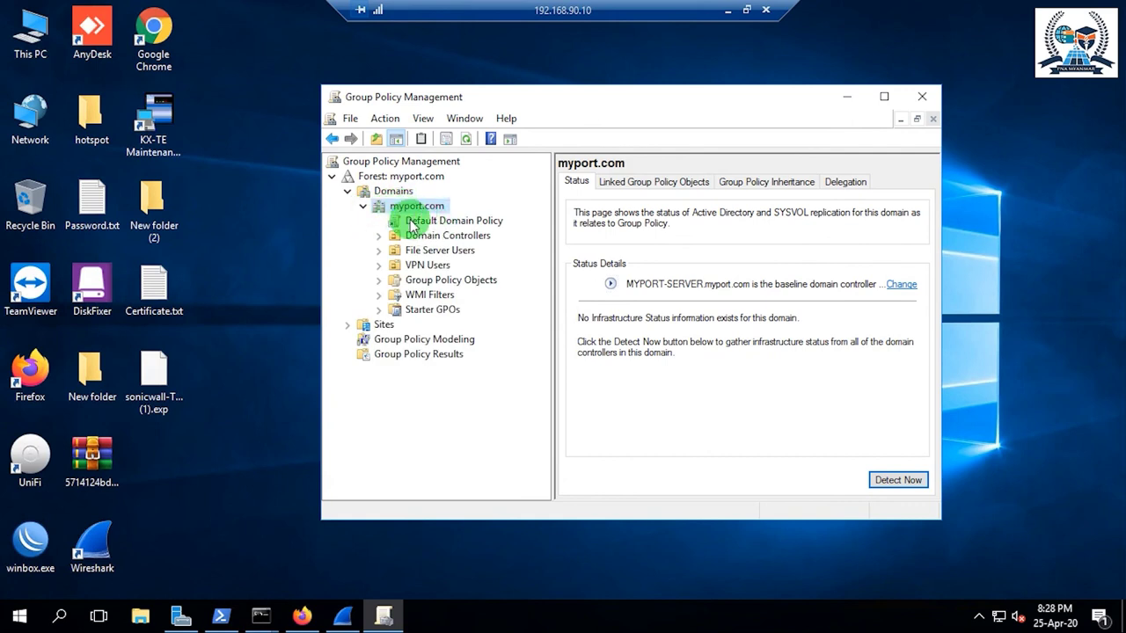
{"action": "left_click", "coordinate": [411, 222]}
{"action": "right_click", "coordinate": [416, 223]}
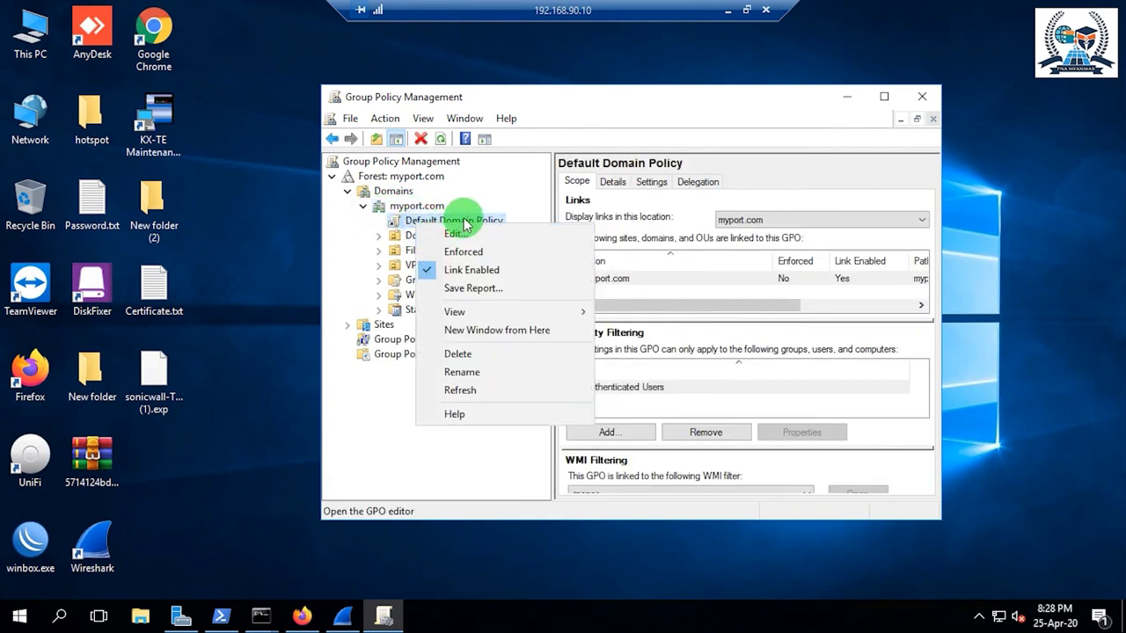
{"action": "left_click", "coordinate": [459, 233]}
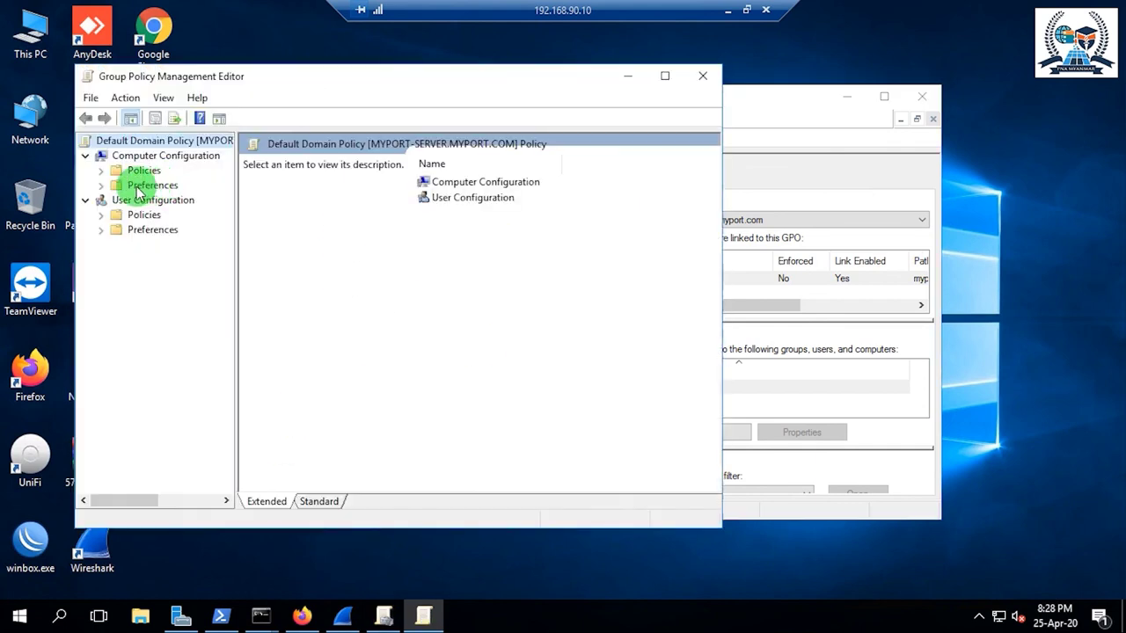
Show the Password Policy under Computer Configuration, Policies, Windows Settings, Security Settings, Account Policies, widening the tree pane
{"action": "left_click", "coordinate": [101, 171]}
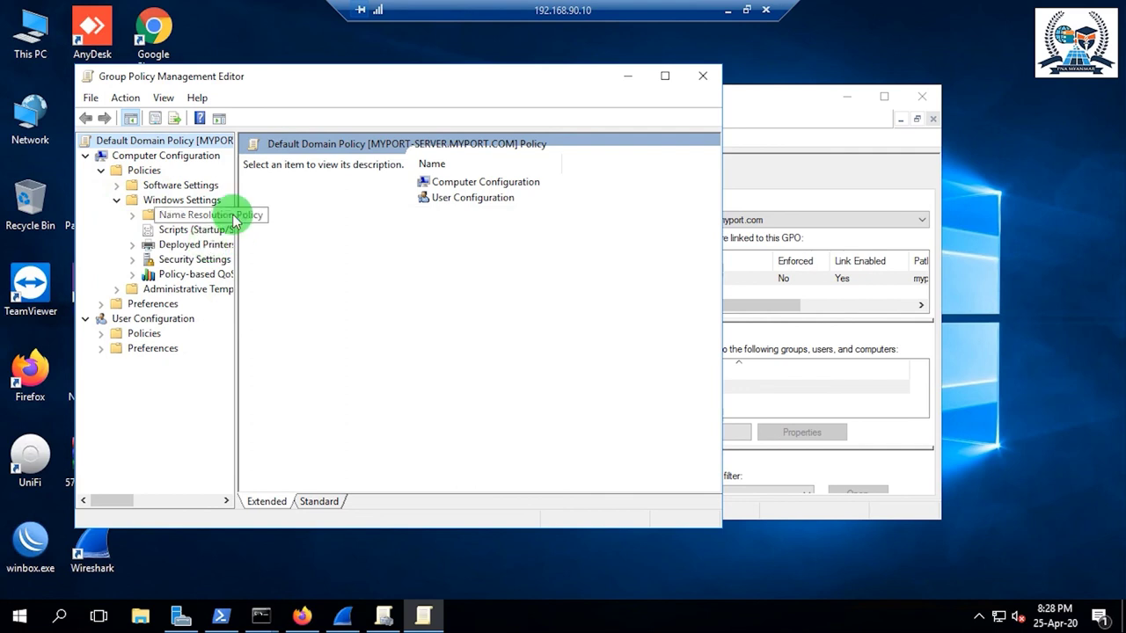
{"action": "left_click_drag", "start_coordinate": [236, 216], "coordinate": [334, 221]}
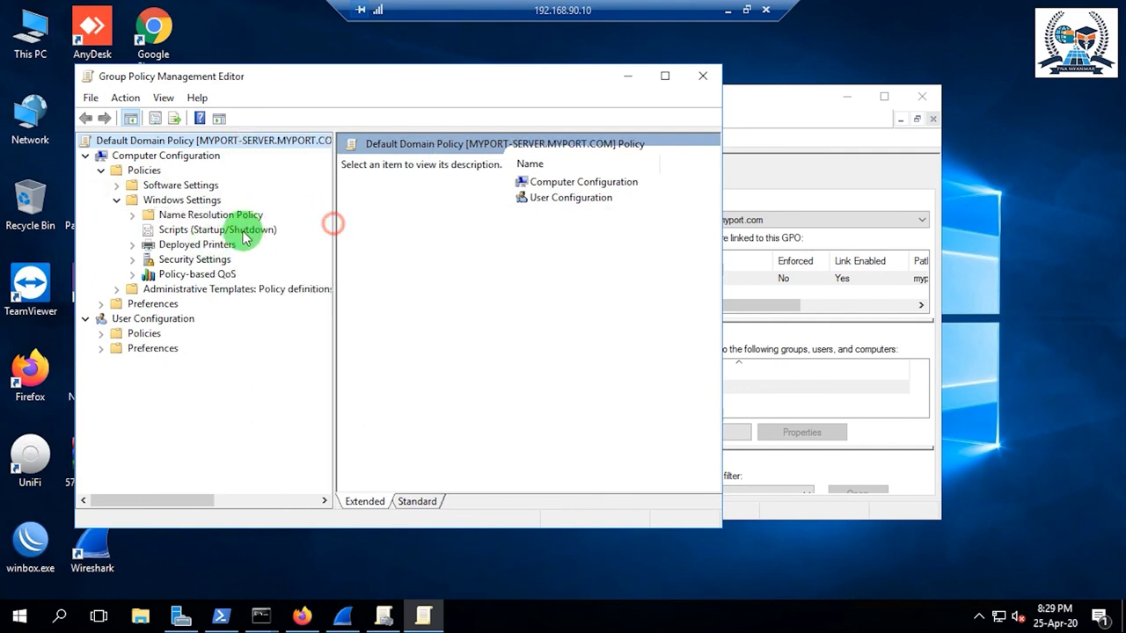
{"action": "left_click", "coordinate": [133, 260]}
{"action": "scroll", "coordinate": [221, 237], "scroll_direction": "down", "scroll_amount": 1}
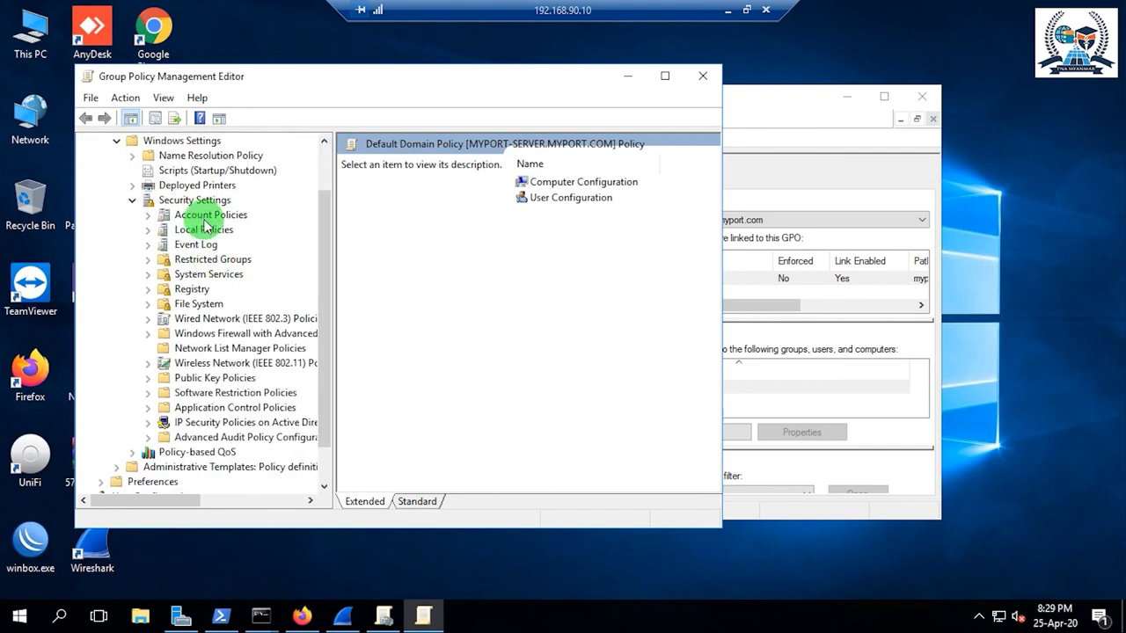
{"action": "left_click", "coordinate": [147, 216]}
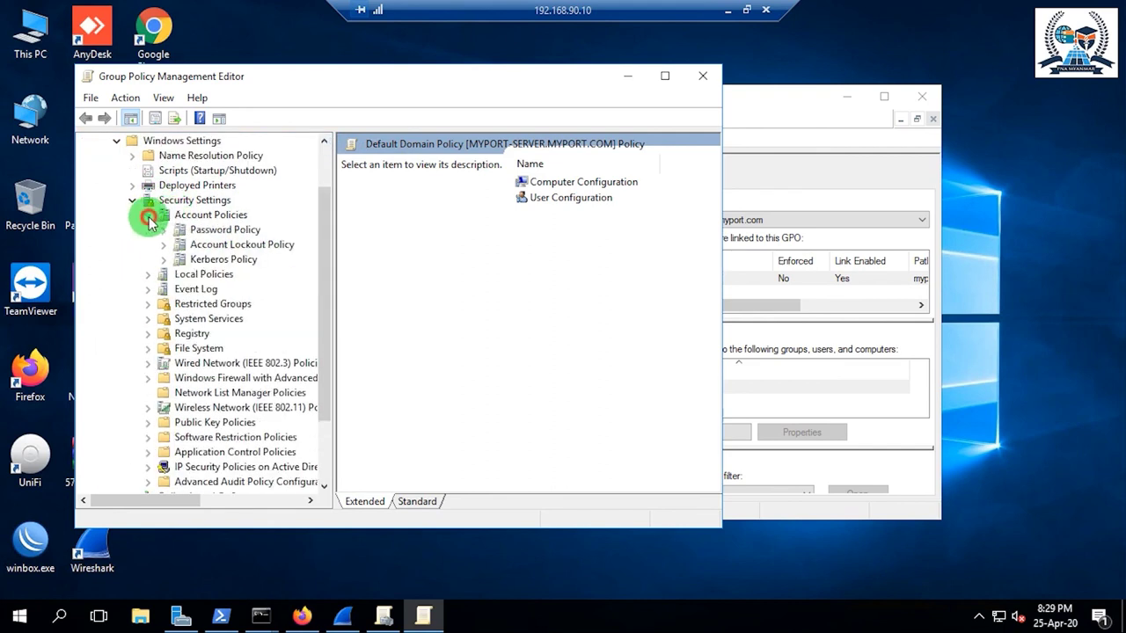
{"action": "left_click", "coordinate": [209, 232]}
Set the "Password must meet complexity requirements" policy to Disabled and confirm it
{"action": "left_click", "coordinate": [394, 227]}
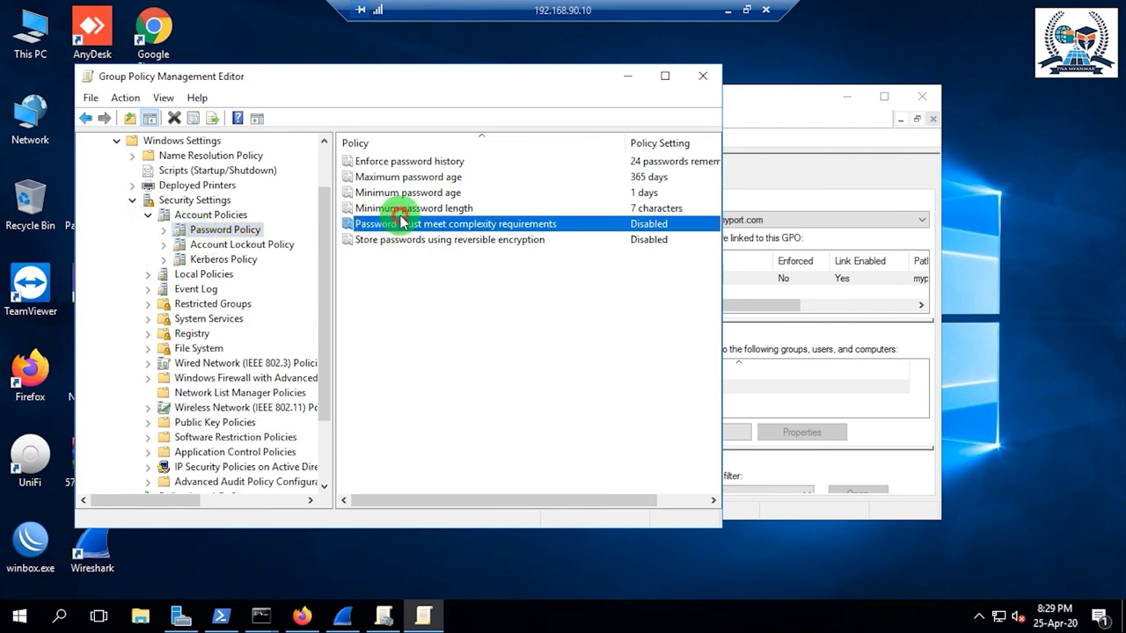
{"action": "left_click", "coordinate": [407, 209]}
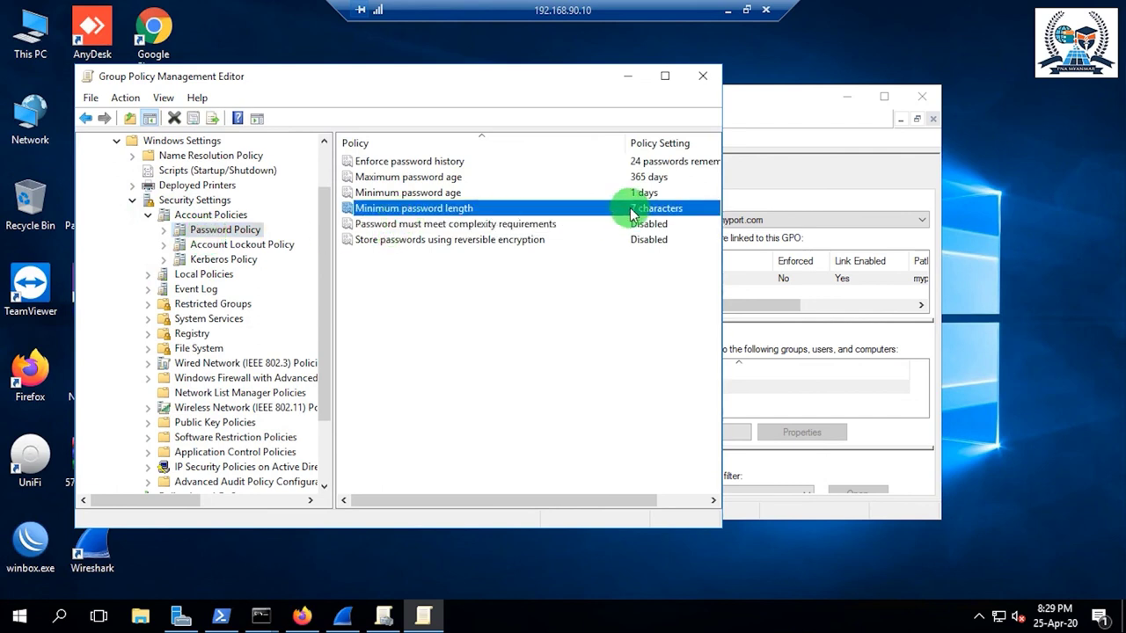
{"action": "left_click", "coordinate": [416, 225]}
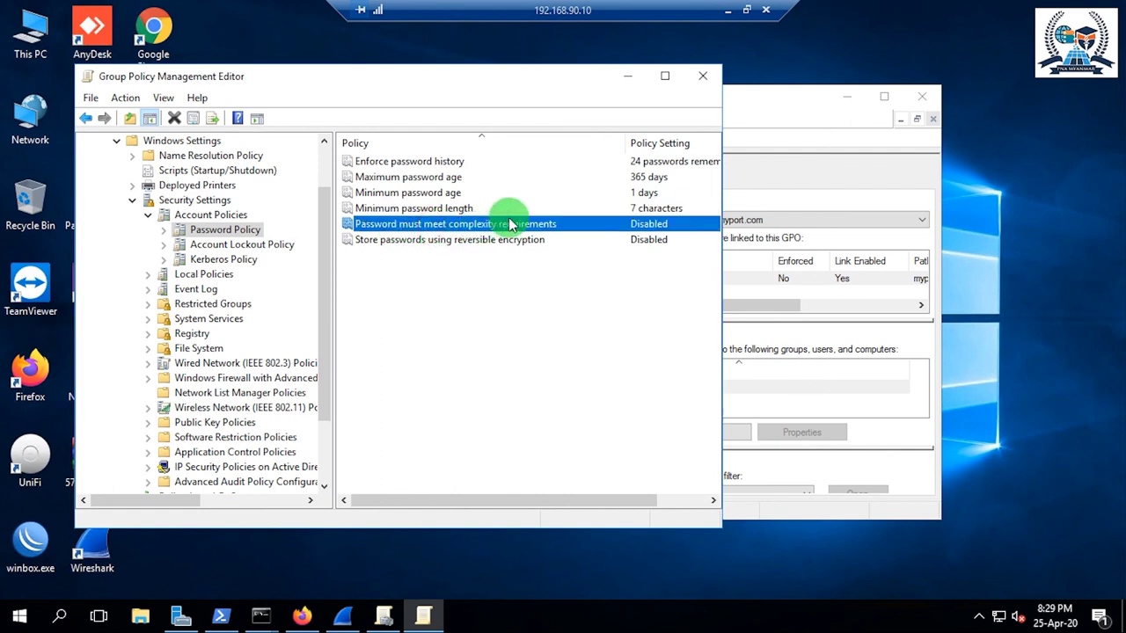
{"action": "double_click", "coordinate": [578, 223]}
{"action": "left_click", "coordinate": [293, 211]}
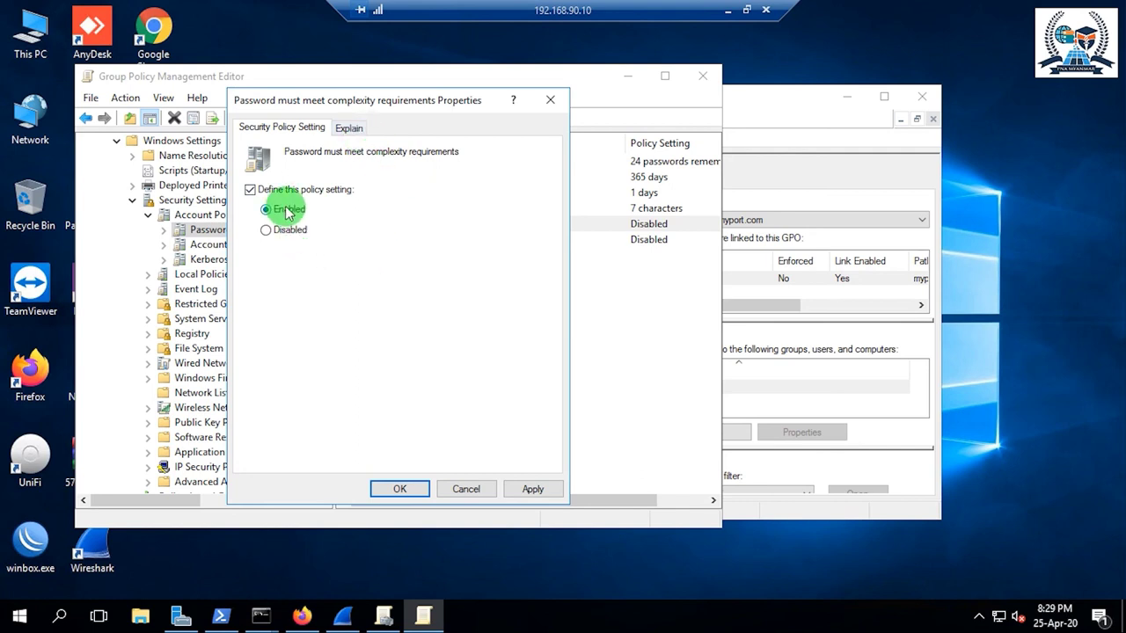
{"action": "left_click_drag", "start_coordinate": [469, 102], "coordinate": [851, 68]}
{"action": "left_click", "coordinate": [668, 196]}
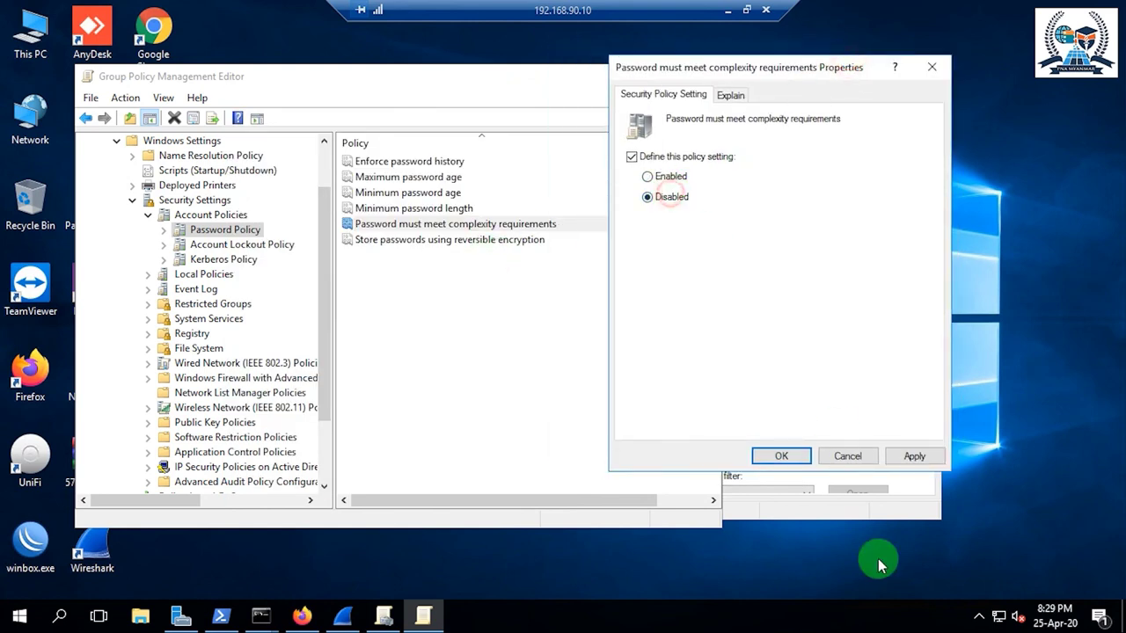
{"action": "left_click", "coordinate": [781, 456]}
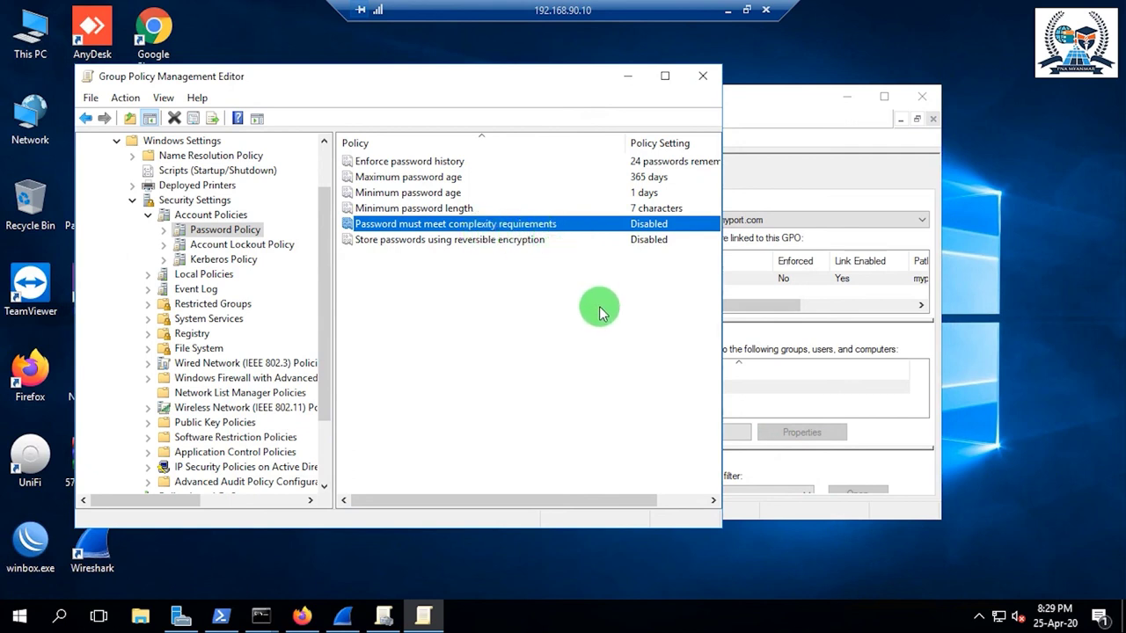
Collapse the policy tree, and close both the Group Policy Management Editor and the Group Policy Management console
{"action": "left_click", "coordinate": [148, 214]}
{"action": "left_click", "coordinate": [133, 200]}
{"action": "left_click", "coordinate": [101, 171]}
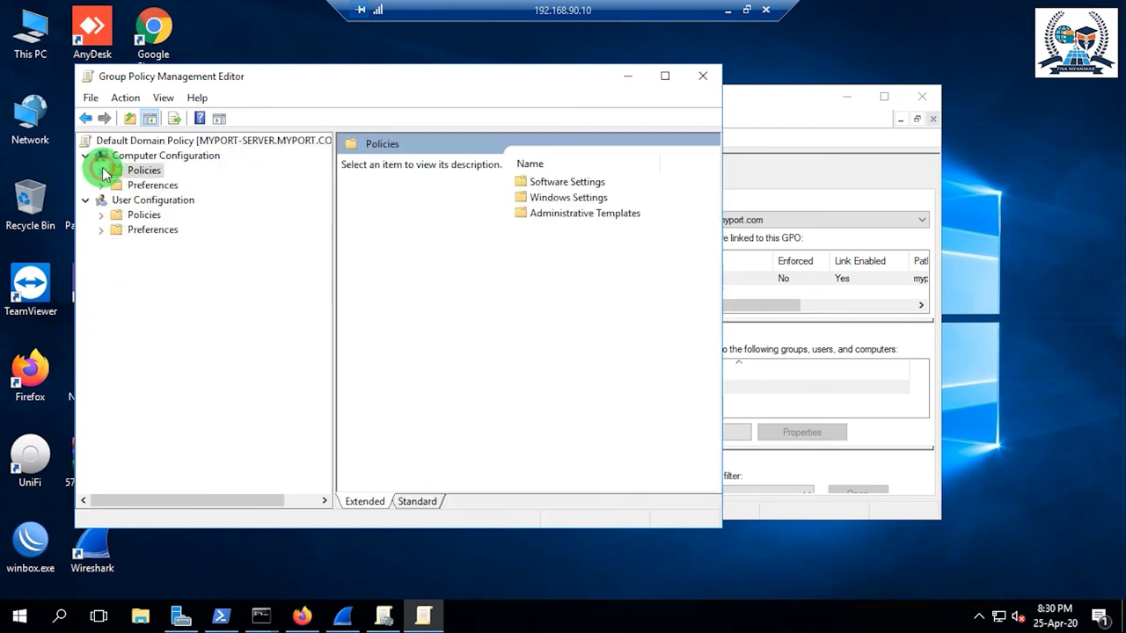
{"action": "left_click", "coordinate": [713, 78]}
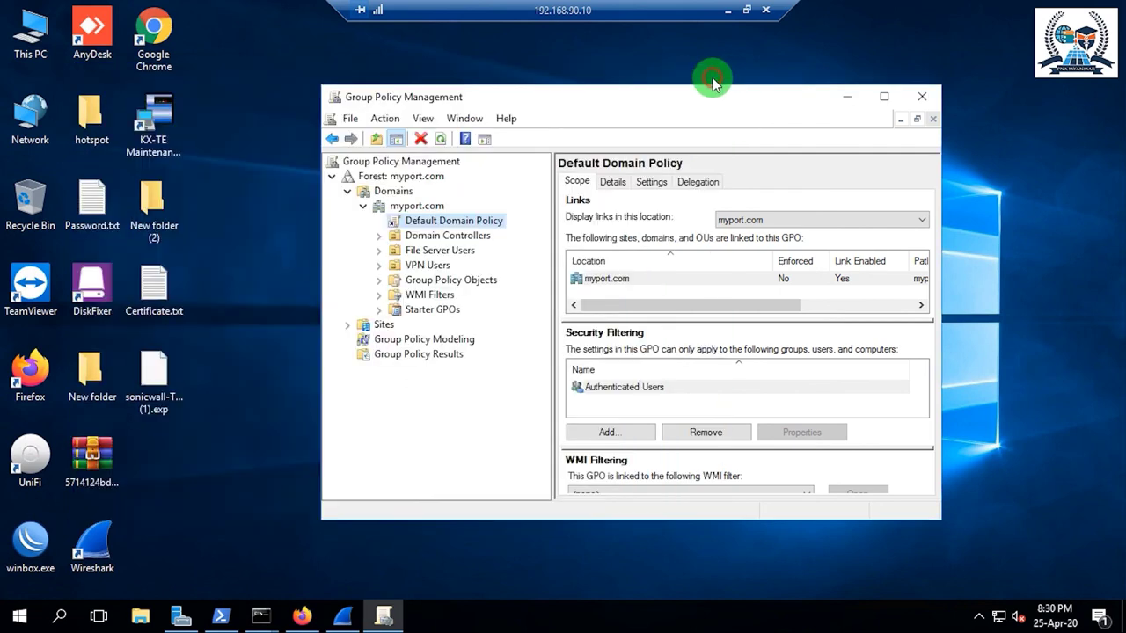
{"action": "left_click", "coordinate": [922, 97]}
{"action": "right_click", "coordinate": [648, 149]}
{"action": "left_click", "coordinate": [686, 197]}
{"action": "right_click", "coordinate": [568, 126]}
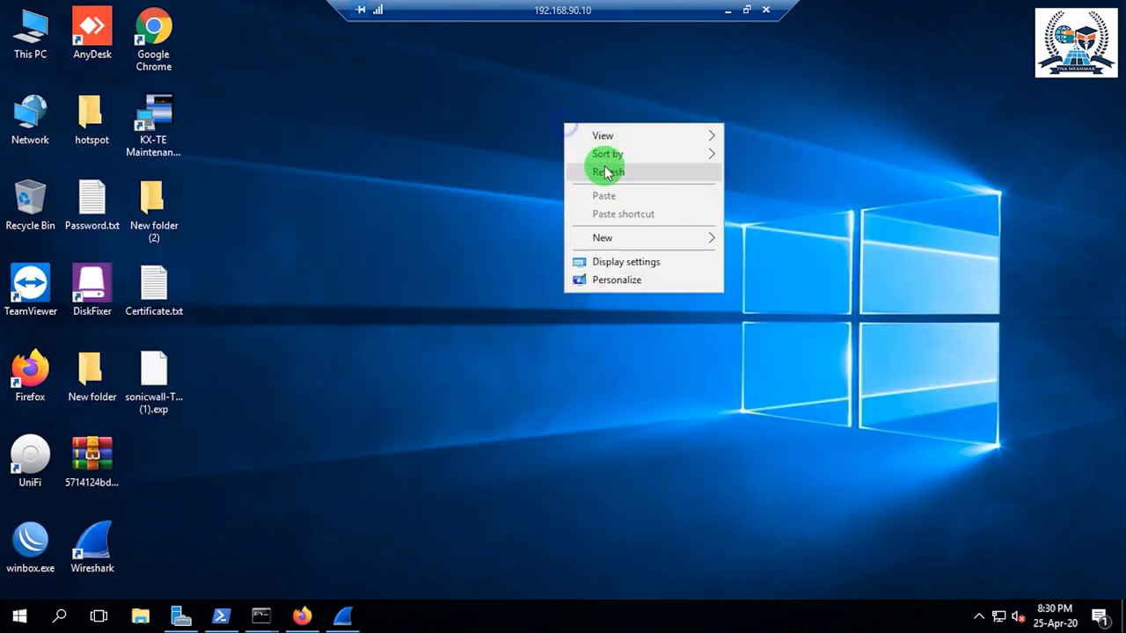
{"action": "left_click", "coordinate": [607, 172]}
{"action": "right_click", "coordinate": [540, 172]}
{"action": "left_click", "coordinate": [593, 220]}
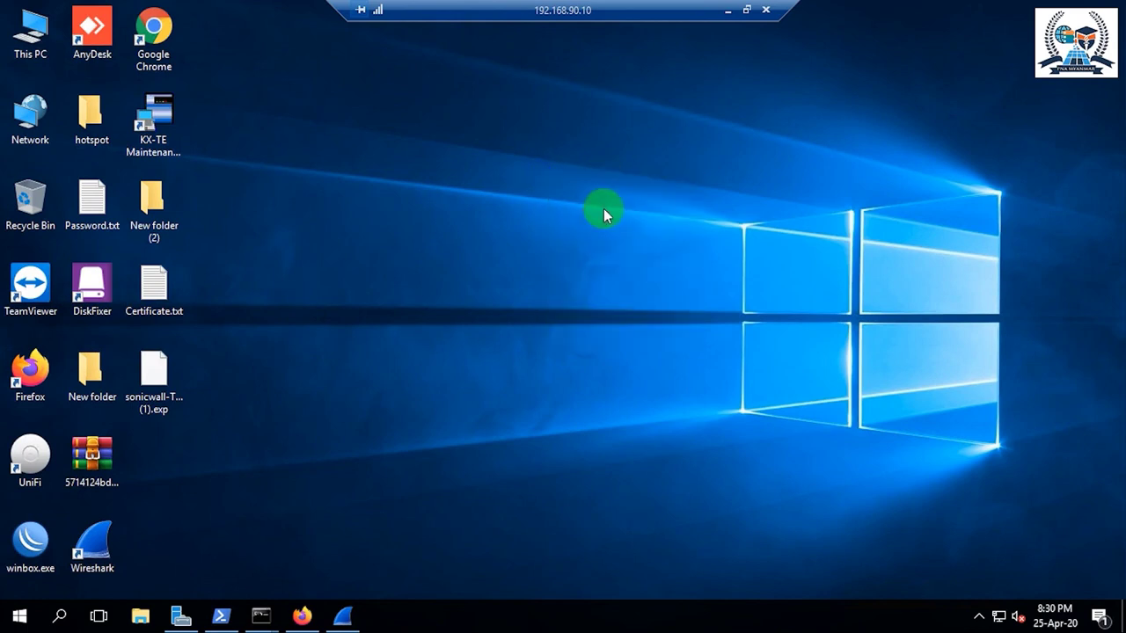
Minimize the remote desktop session and the local Firefox window, and close the nslookup command prompt
{"action": "left_click", "coordinate": [727, 11]}
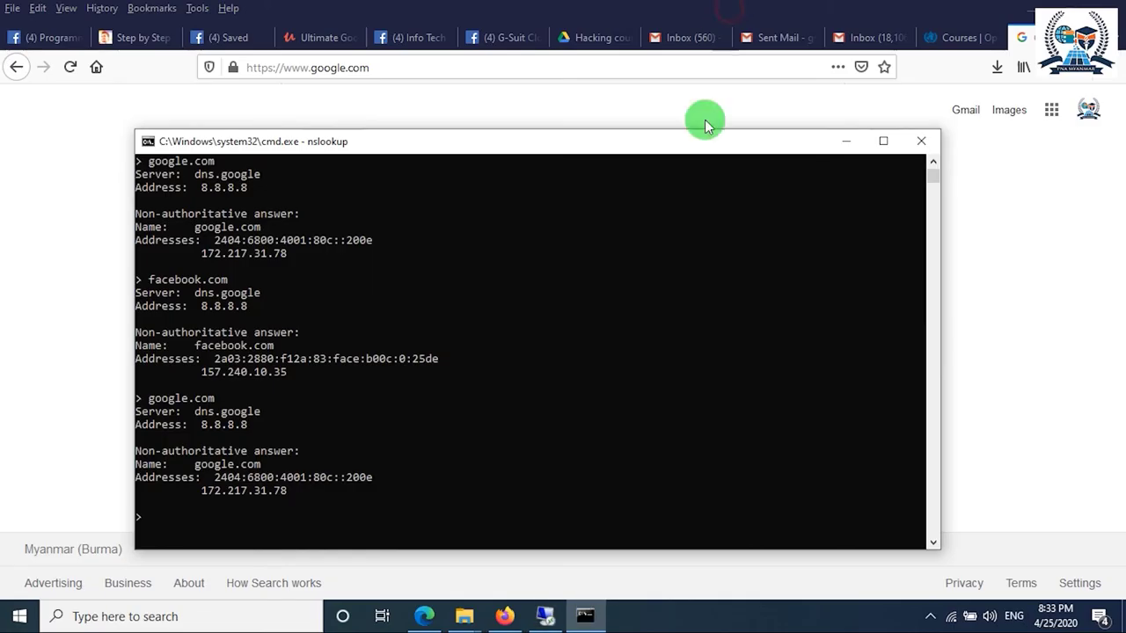
{"action": "left_click", "coordinate": [1056, 10]}
{"action": "left_click", "coordinate": [921, 141]}
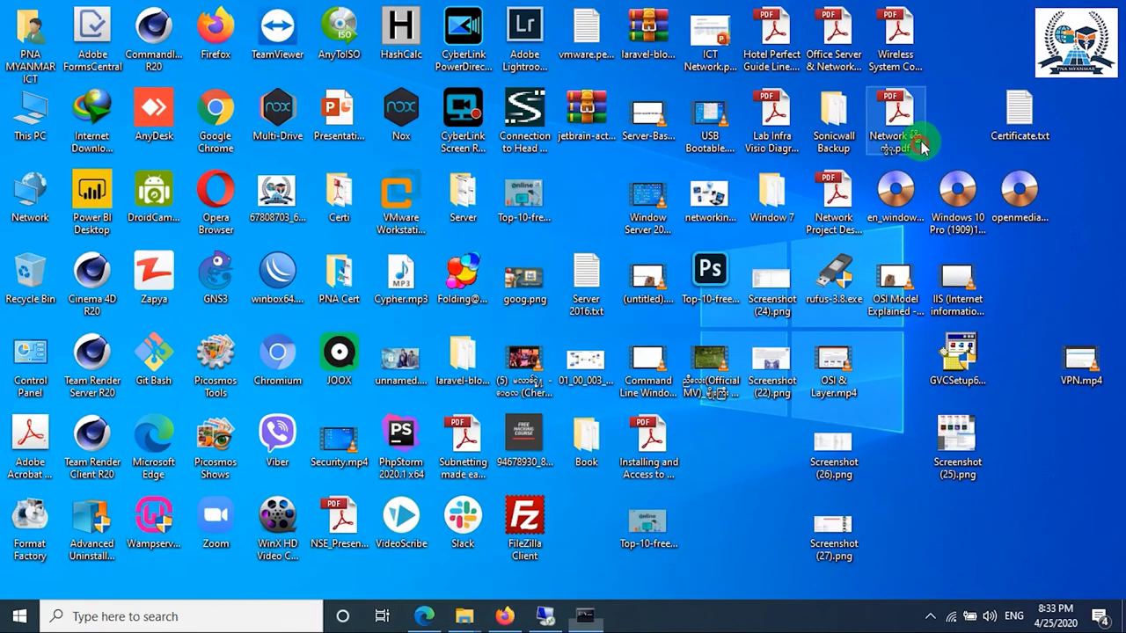